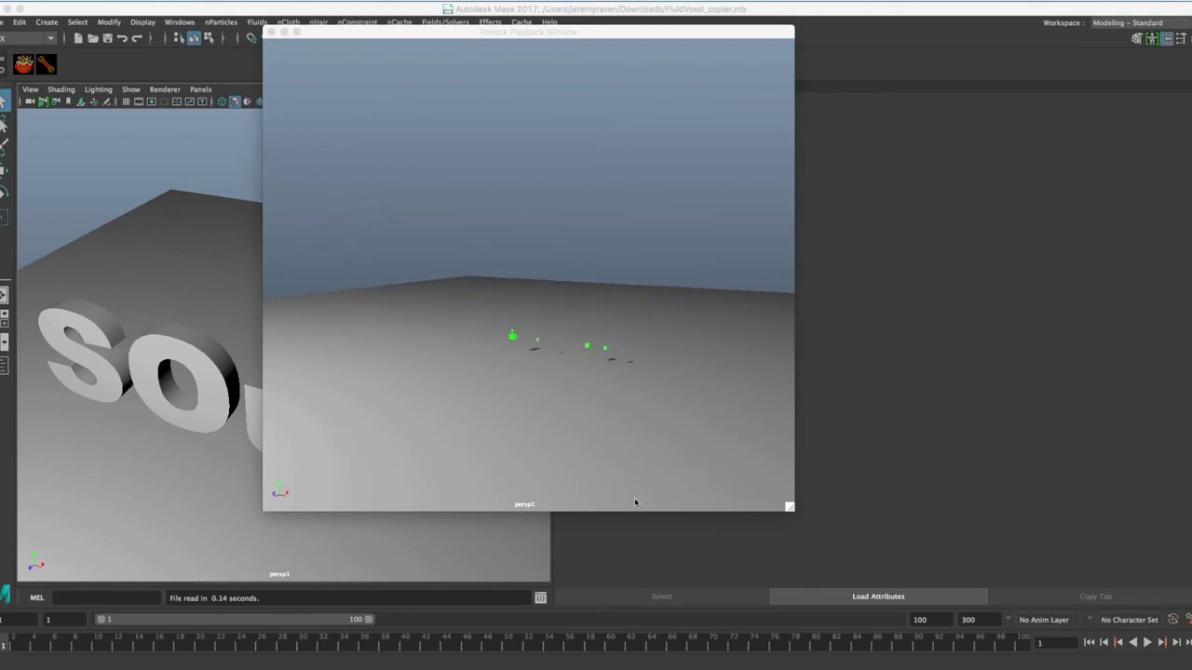
# Watch the voxel text playback preview, close it and widen the perspective viewport.
pyautogui.click(631, 406)
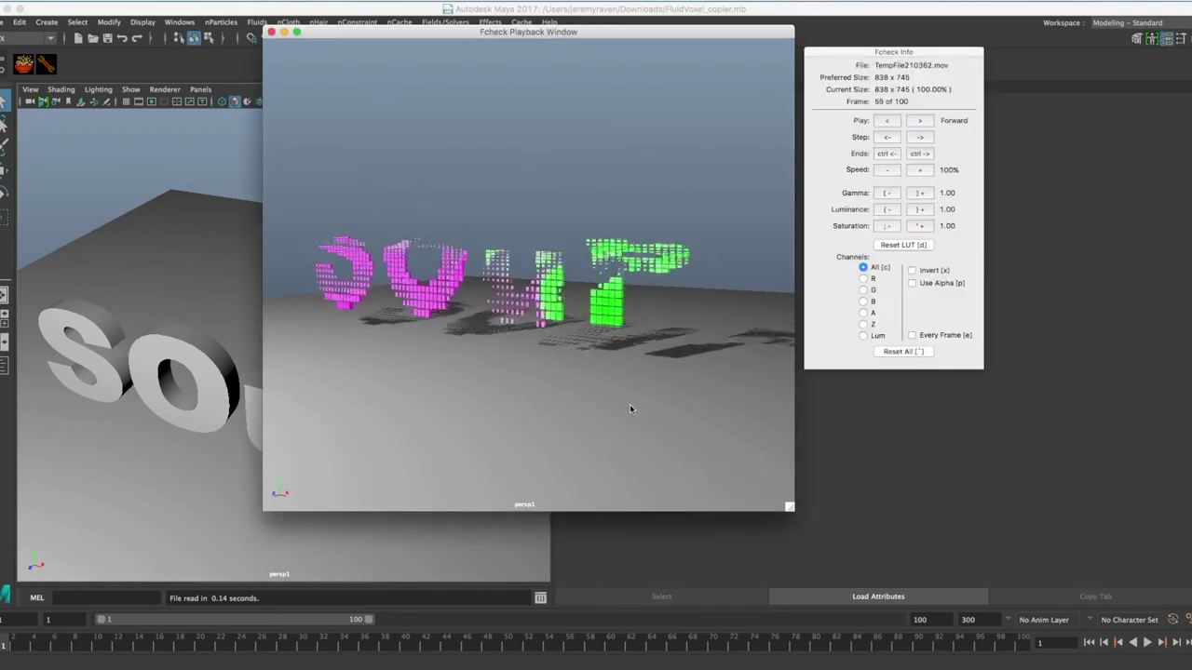
pyautogui.press('super+q')
pyautogui.keyDown('alt'); pyautogui.moveTo(409, 391); pyautogui.dragTo(848, 348); pyautogui.keyUp('alt')
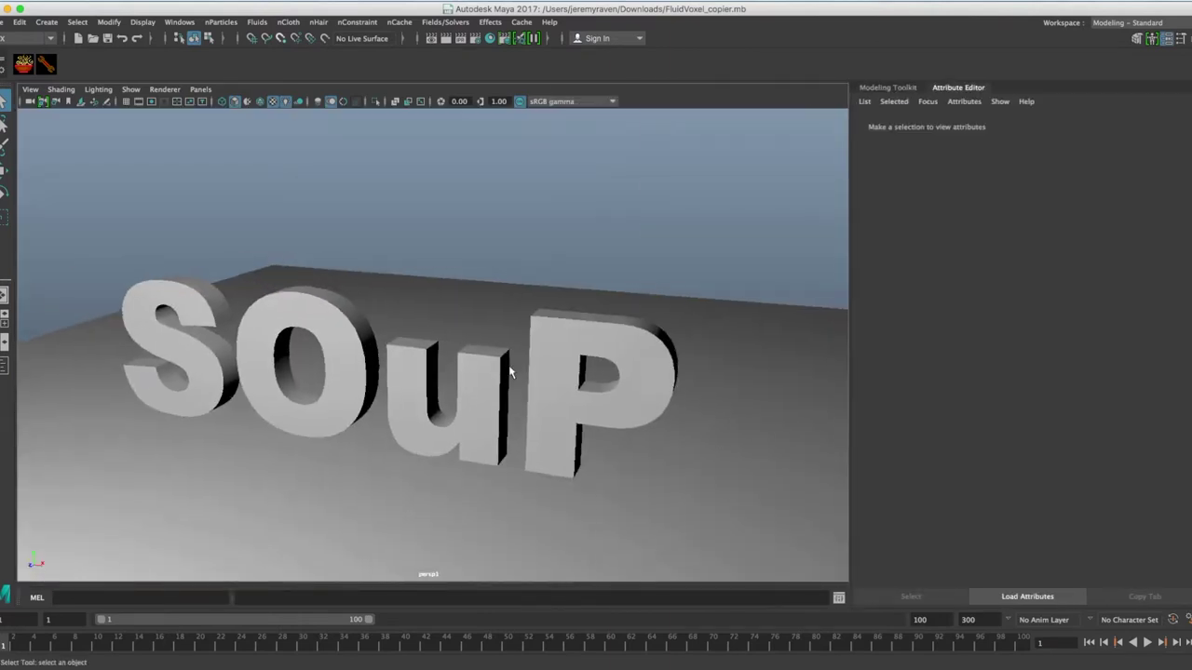
# Create a 2D fluid container in the scene with the SOuP text mesh.
pyautogui.moveTo(510, 373)
pyautogui.keyDown('alt'); pyautogui.mouseDown()
pyautogui.moveTo(466, 345)
pyautogui.moveTo(431, 367)
pyautogui.moveTo(515, 367)
pyautogui.mouseUp(); pyautogui.keyUp('alt')
pyautogui.click(550, 350)
pyautogui.keyDown('alt'); pyautogui.moveTo(549, 360); pyautogui.dragTo(506, 357, button='right'); pyautogui.keyUp('alt')
pyautogui.keyDown('alt'); pyautogui.moveTo(506, 356); pyautogui.dragTo(487, 351); pyautogui.keyUp('alt')
pyautogui.keyDown('alt'); pyautogui.moveTo(487, 351); pyautogui.dragTo(423, 345, button='right'); pyautogui.keyUp('alt')
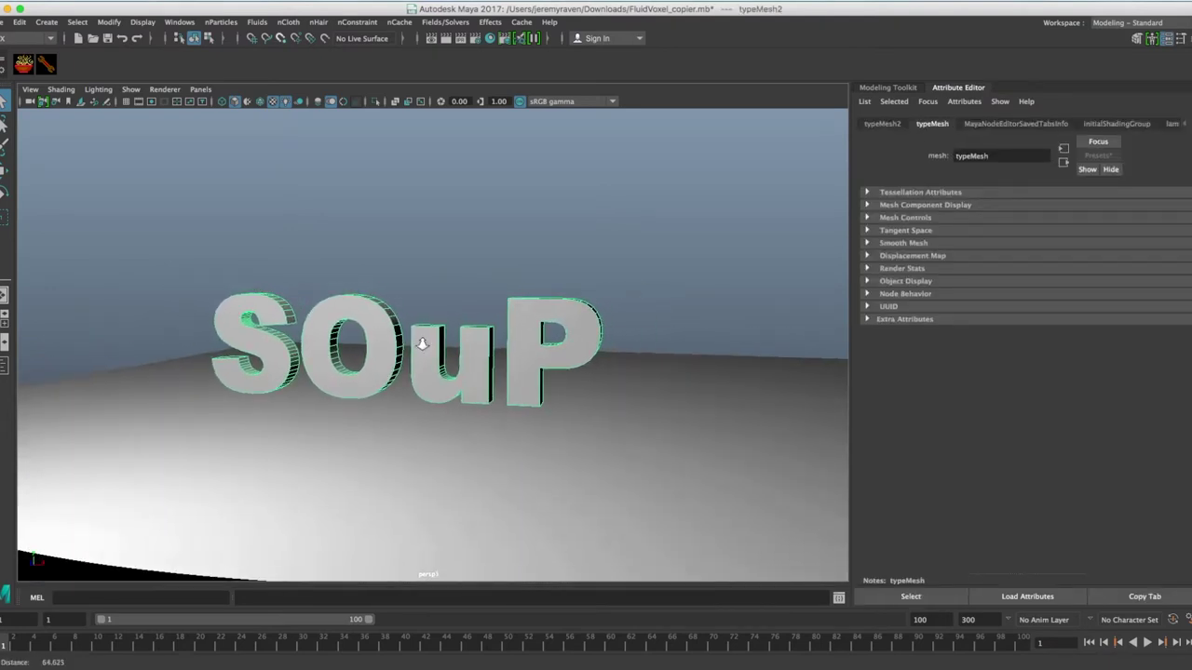
pyautogui.keyDown('alt'); pyautogui.moveTo(422, 344); pyautogui.dragTo(460, 344); pyautogui.keyUp('alt')
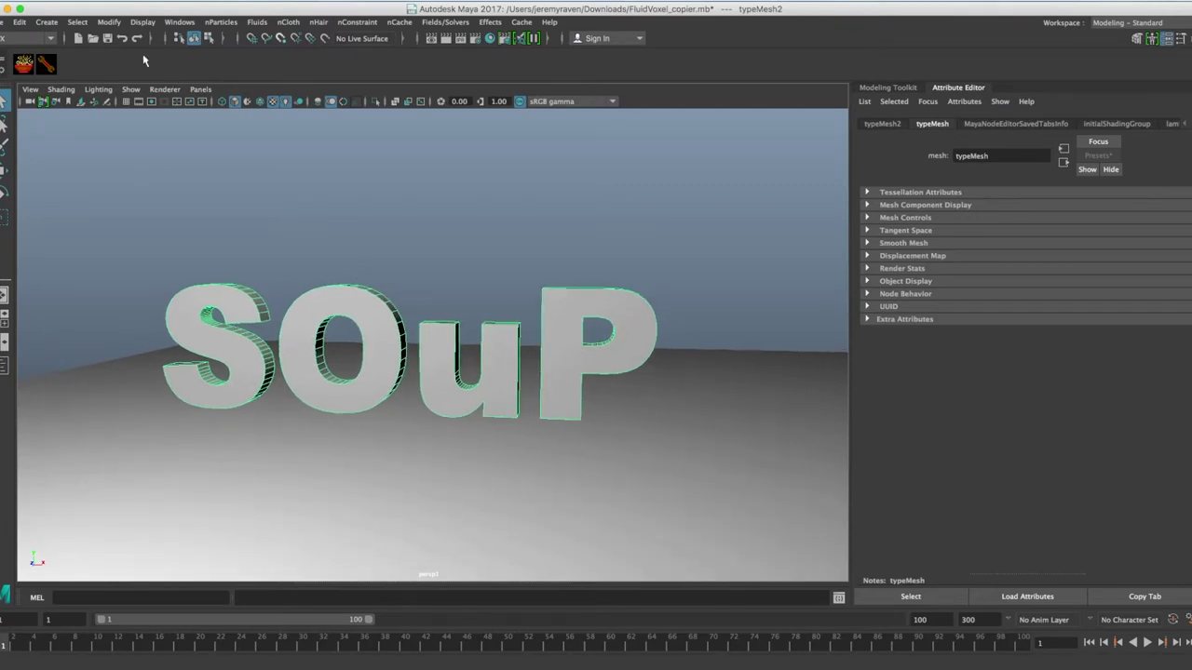
pyautogui.click(259, 22)
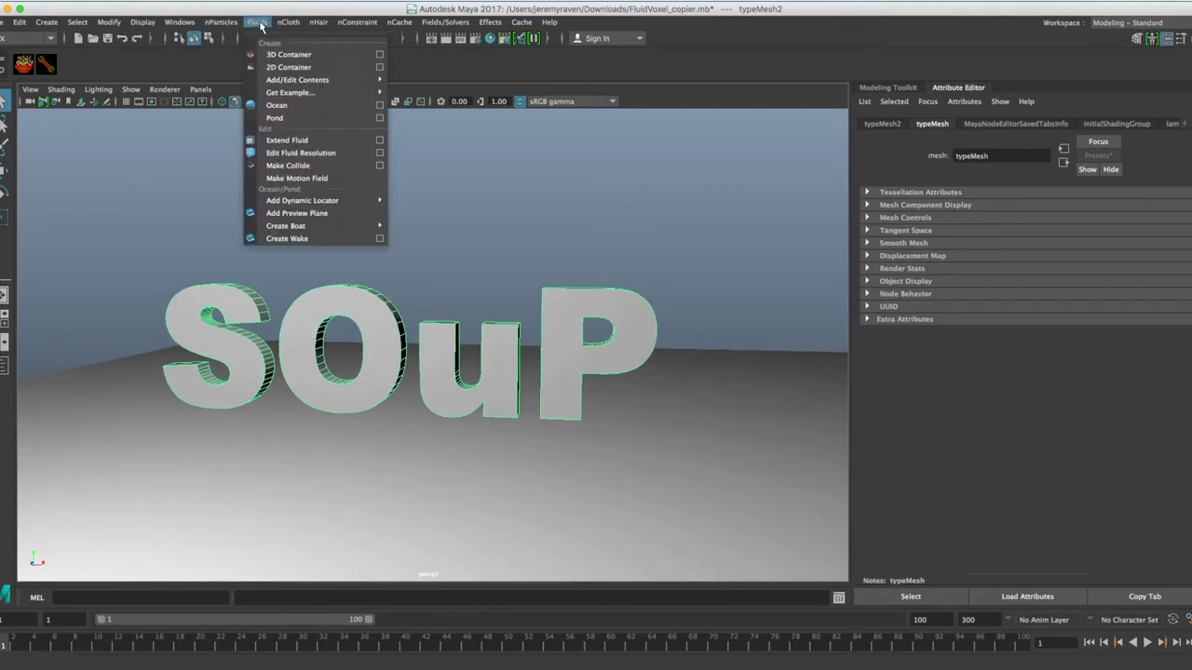
pyautogui.click(275, 67)
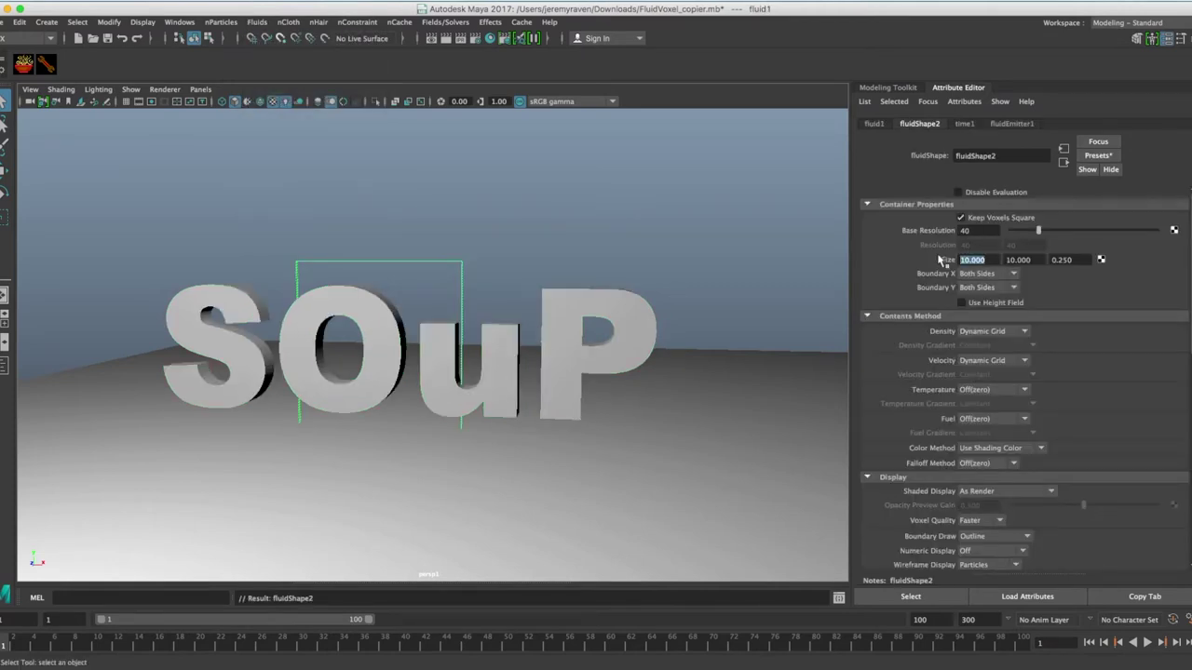
# Set the fluid container's X size to 35 so it spans the whole text.
pyautogui.write('40')
pyautogui.press('Return')
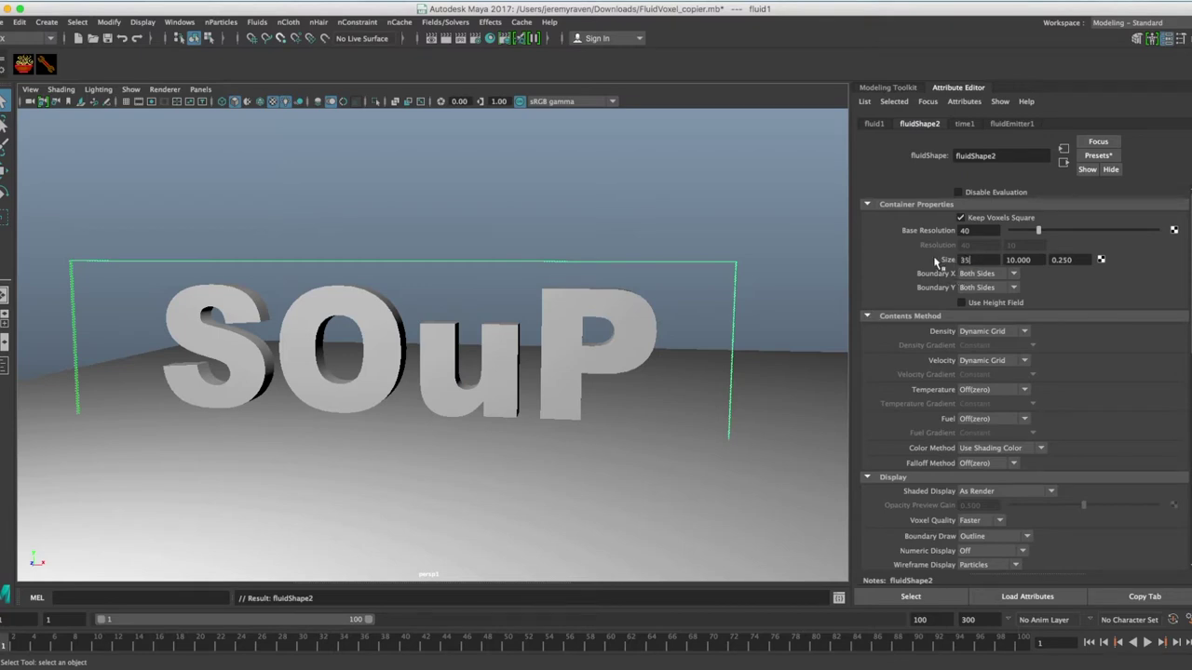
pyautogui.press('Return')
# Move the fluid container so it frames the SOuP text and set its base resolution to 100.
pyautogui.keyDown('alt'); pyautogui.moveTo(693, 296); pyautogui.dragTo(657, 296); pyautogui.keyUp('alt')
pyautogui.press('w')
pyautogui.moveTo(517, 343); pyautogui.dragTo(527, 346)
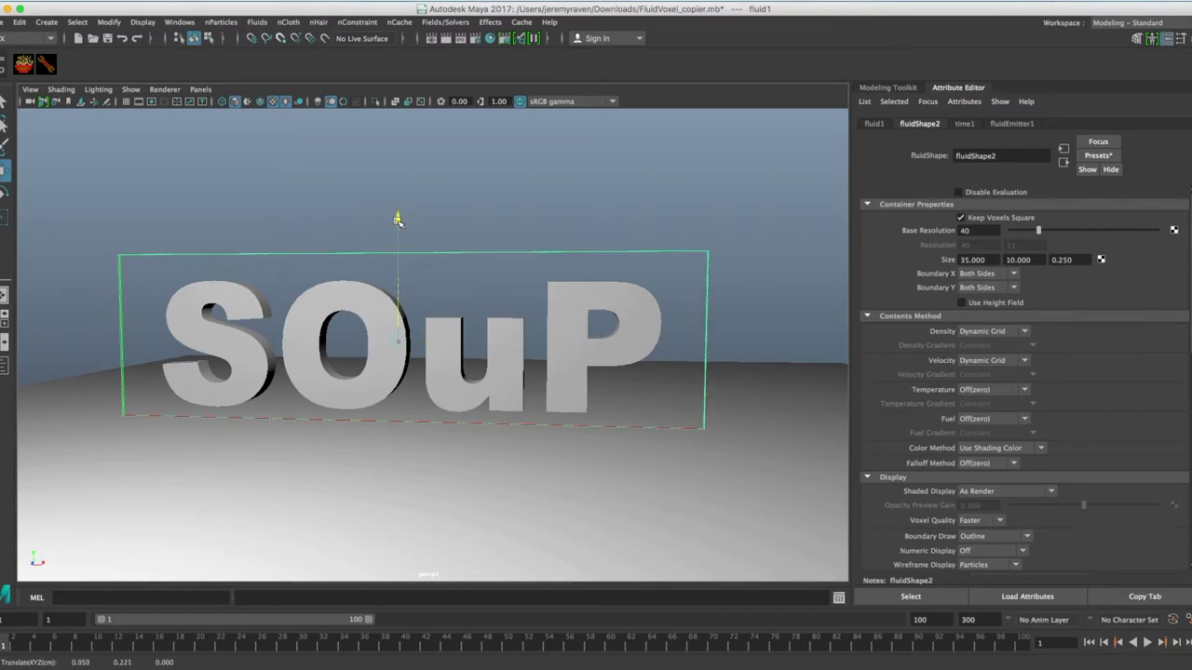
pyautogui.keyDown('alt'); pyautogui.moveTo(397, 223); pyautogui.dragTo(486, 272); pyautogui.keyUp('alt')
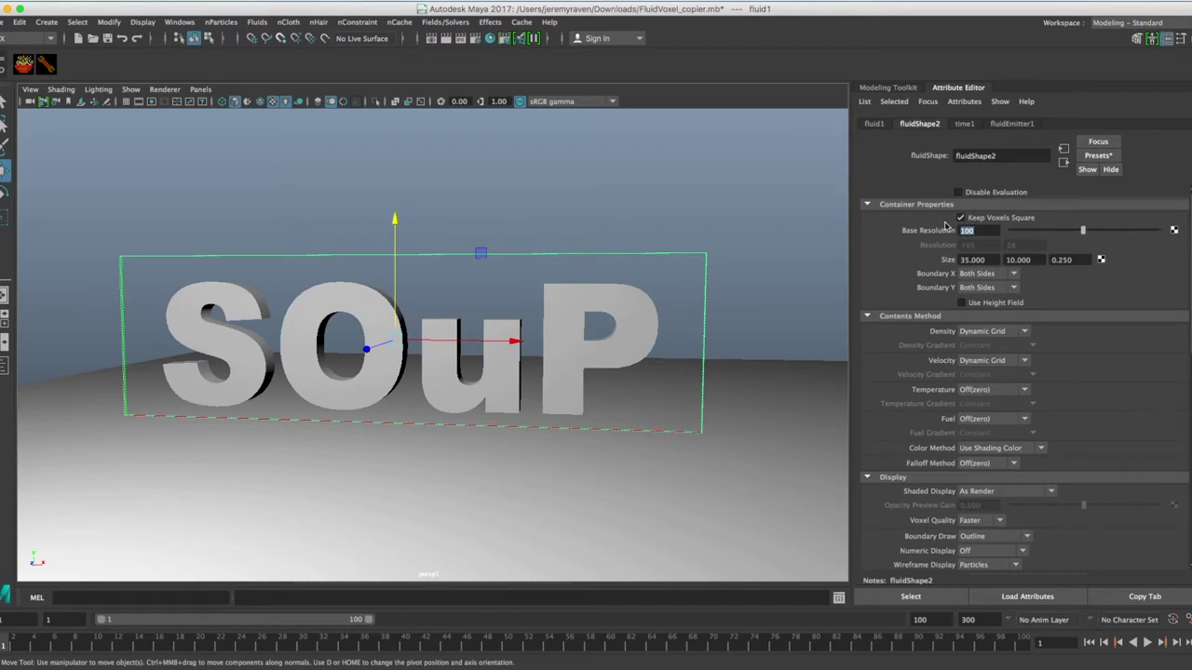
# Set the fluid container's simulation rate scale to 1.5.
pyautogui.scroll(-10, 1027, 369)
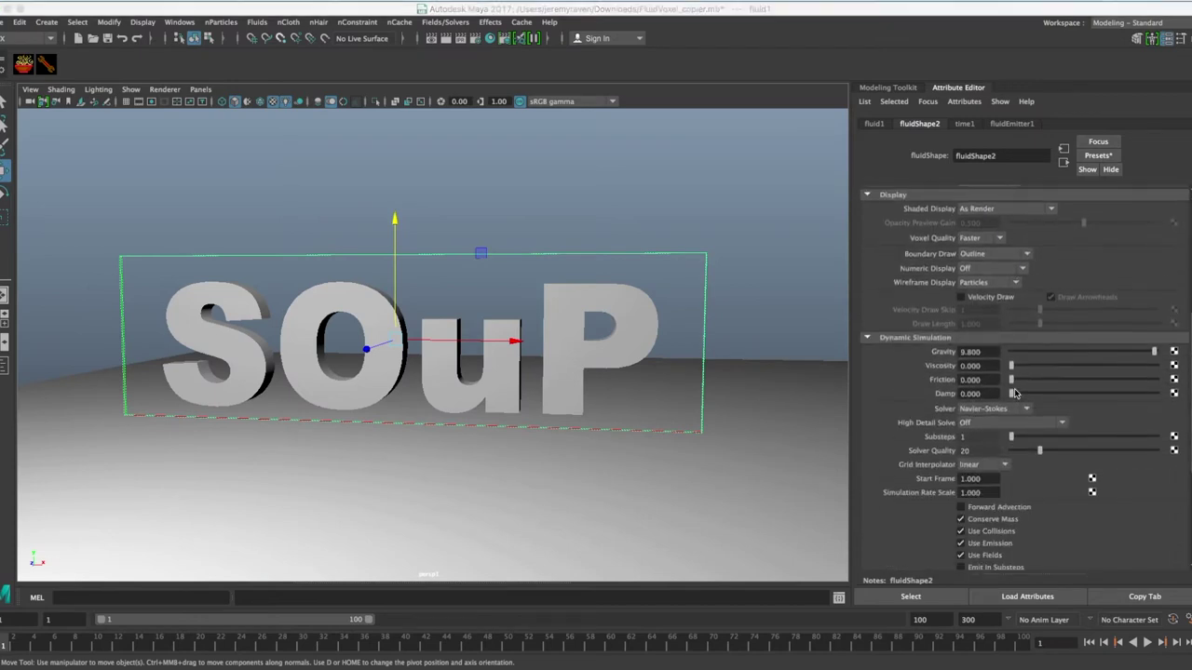
pyautogui.click(737, 321)
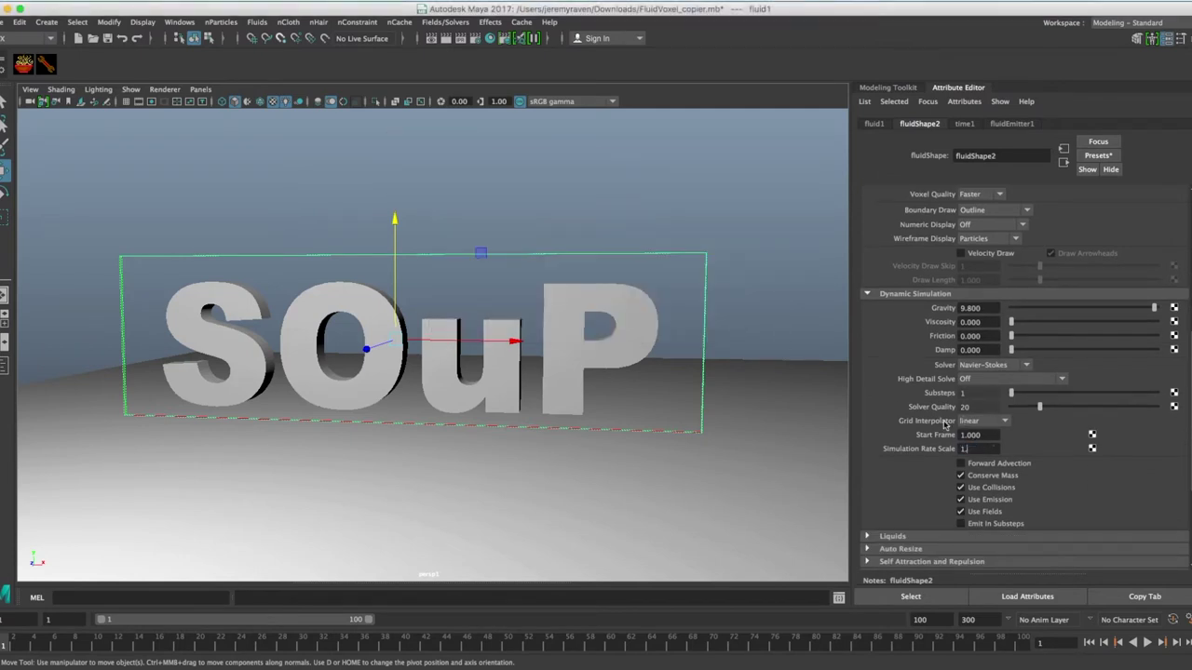
pyautogui.moveTo(479, 264)
pyautogui.keyDown('alt'); pyautogui.mouseDown()
pyautogui.moveTo(467, 271)
pyautogui.moveTo(493, 258)
pyautogui.mouseUp(); pyautogui.keyUp('alt')
pyautogui.moveTo(507, 243); pyautogui.dragTo(527, 275)
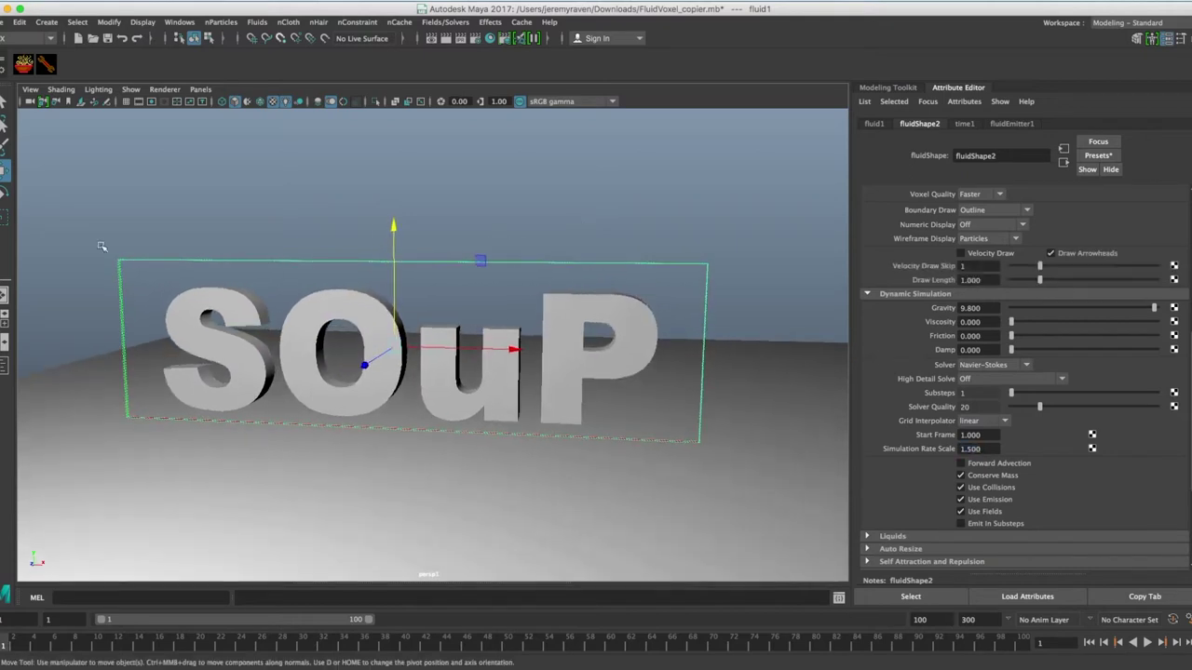
# Show the Outliner and delete the default emitter under fluid1.
pyautogui.click(5, 365)
pyautogui.click(33, 230)
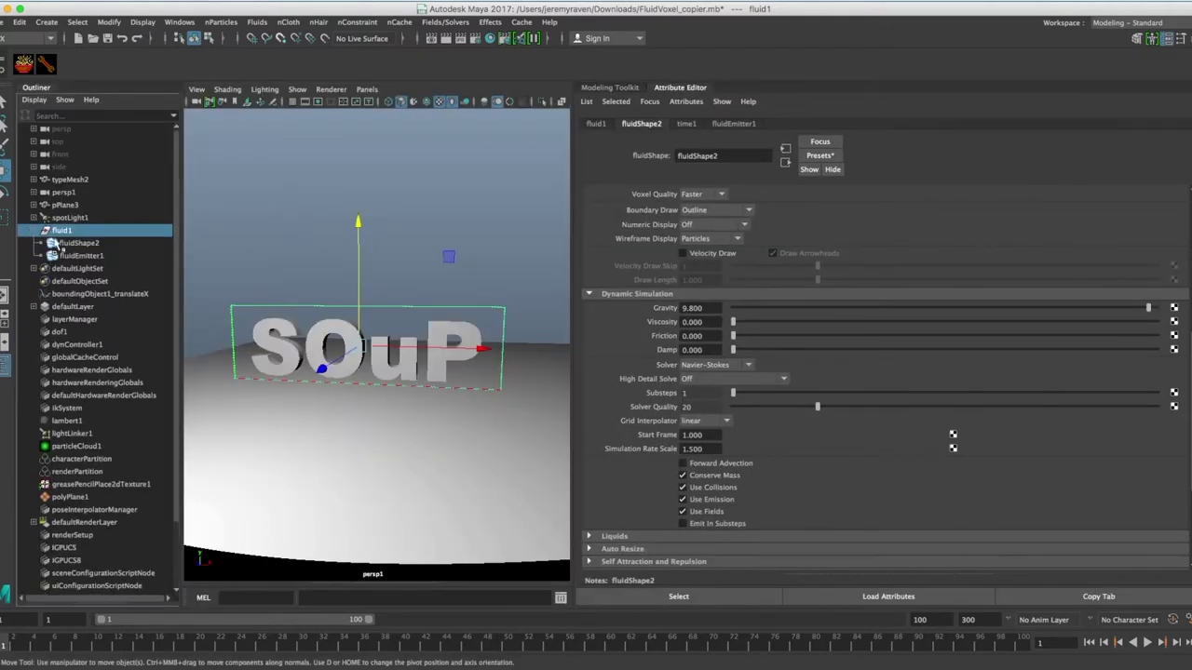
pyautogui.click(97, 256)
pyautogui.press('Delete')
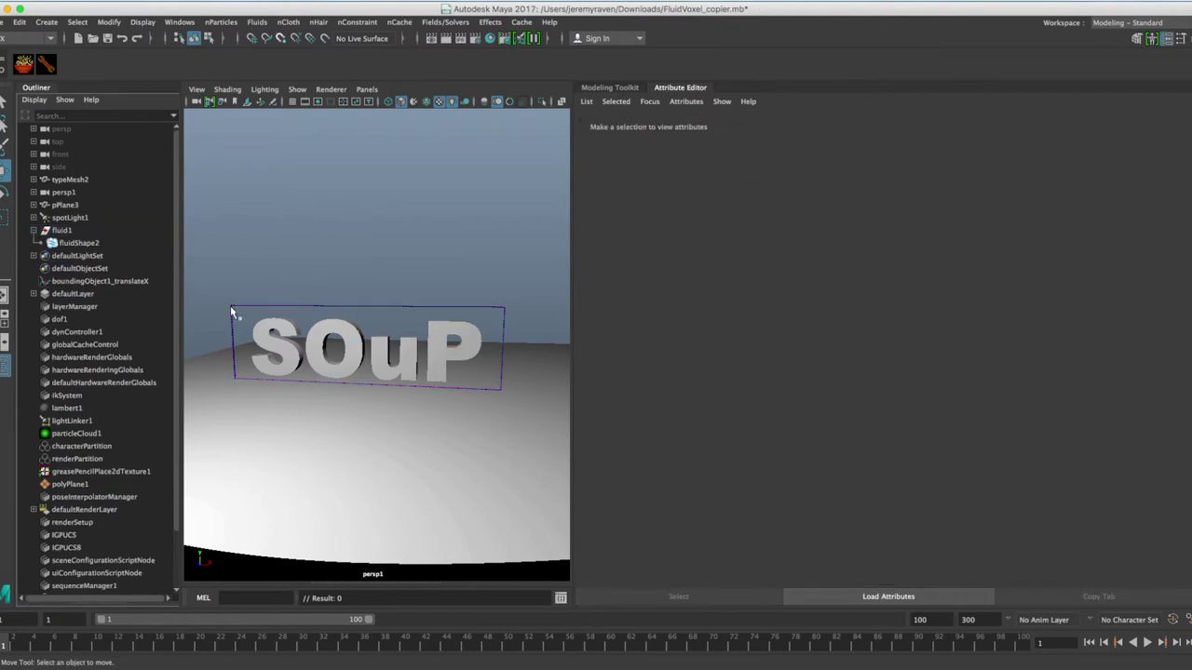
# Select the fluid container and add a new fluid emitter to it.
pyautogui.moveTo(240, 292); pyautogui.dragTo(255, 316)
pyautogui.press('q')
pyautogui.click(257, 22)
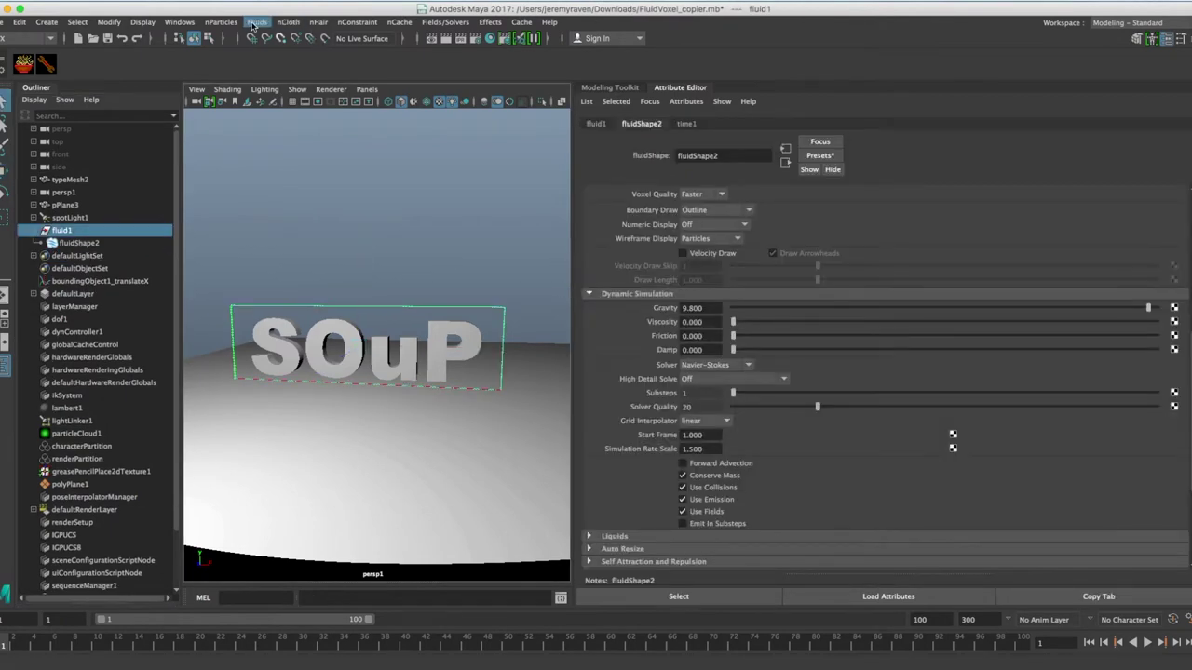
pyautogui.moveTo(326, 80)
pyautogui.click(428, 90)
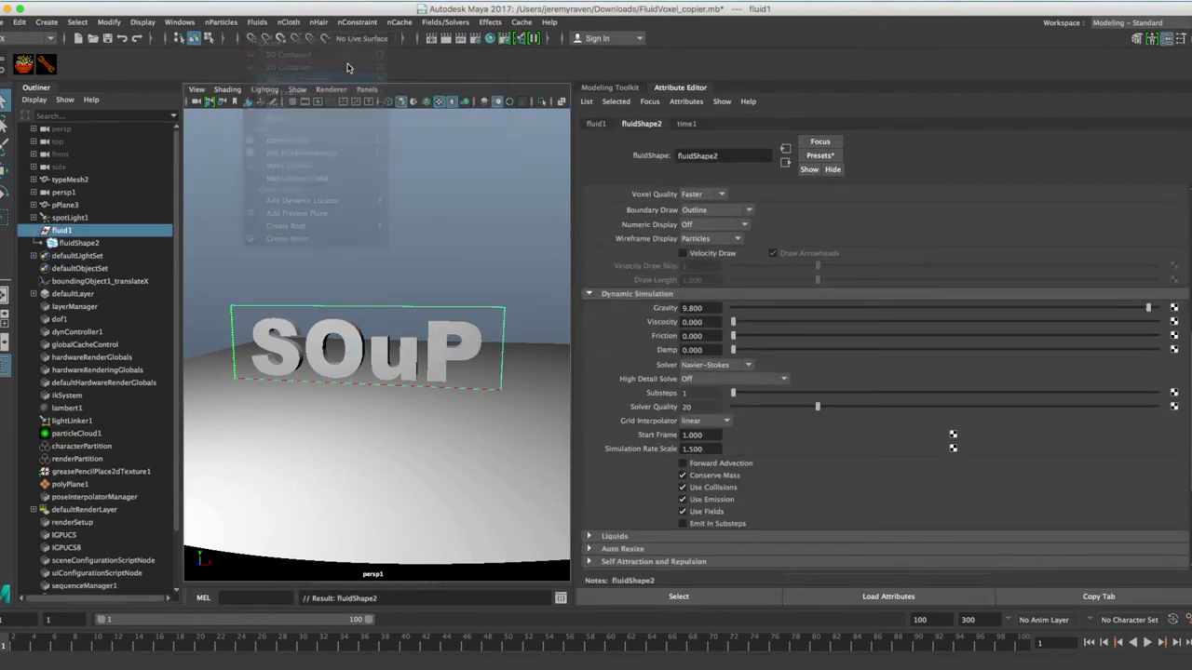
pyautogui.click(257, 21)
pyautogui.moveTo(272, 82)
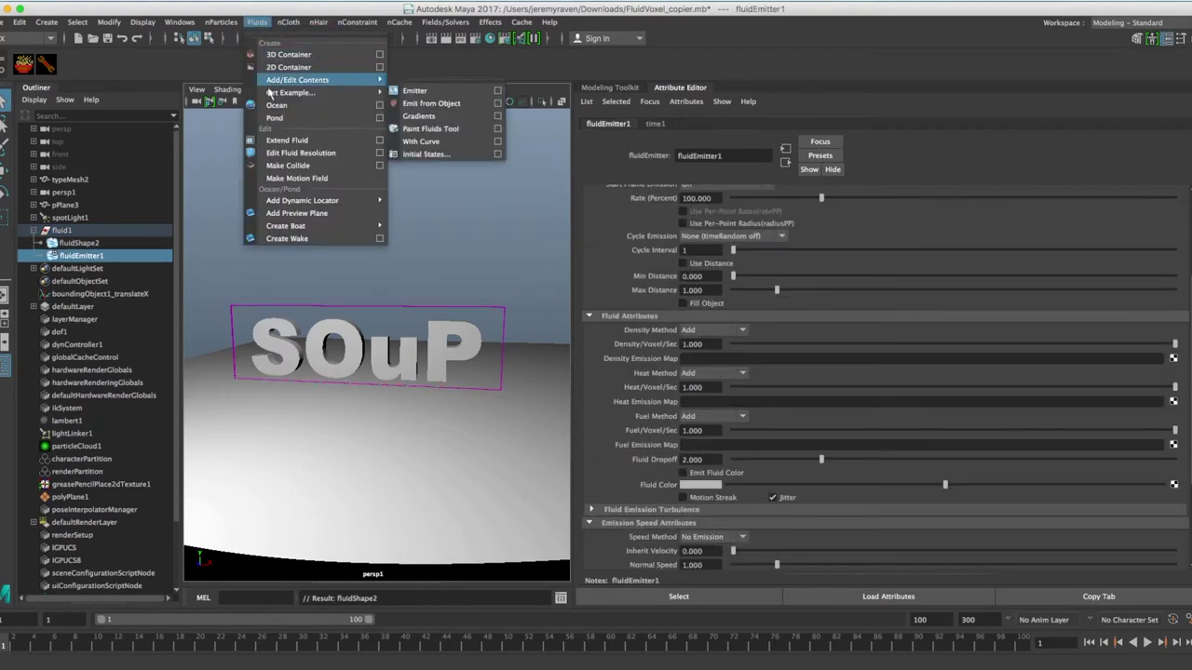
pyautogui.click(428, 90)
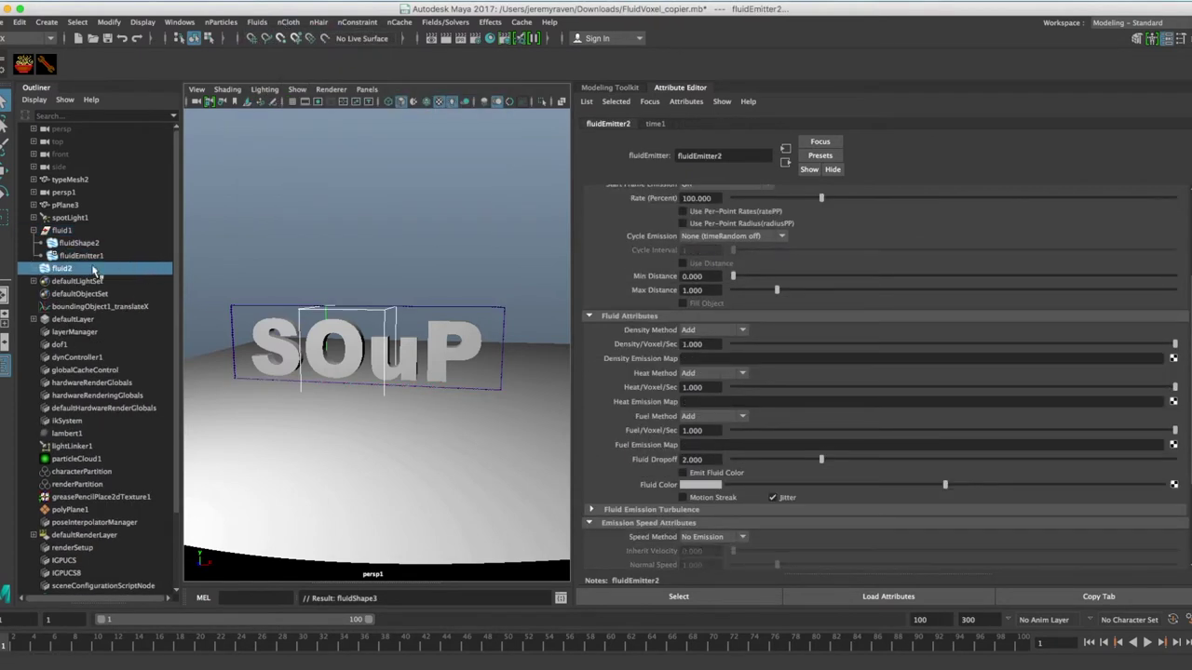
pyautogui.click(93, 270)
pyautogui.press('Delete')
# Select the fluid container around the text again and add a second emitter to it.
pyautogui.moveTo(364, 281); pyautogui.dragTo(371, 313)
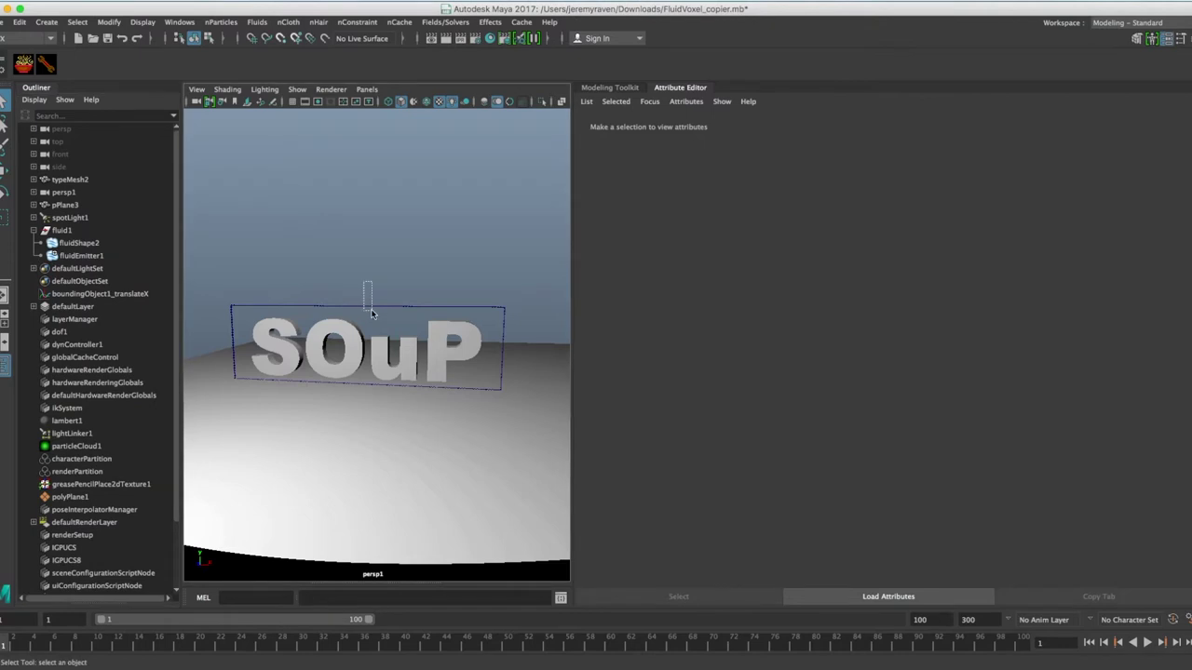
pyautogui.click(371, 313)
pyautogui.click(257, 21)
pyautogui.moveTo(277, 93)
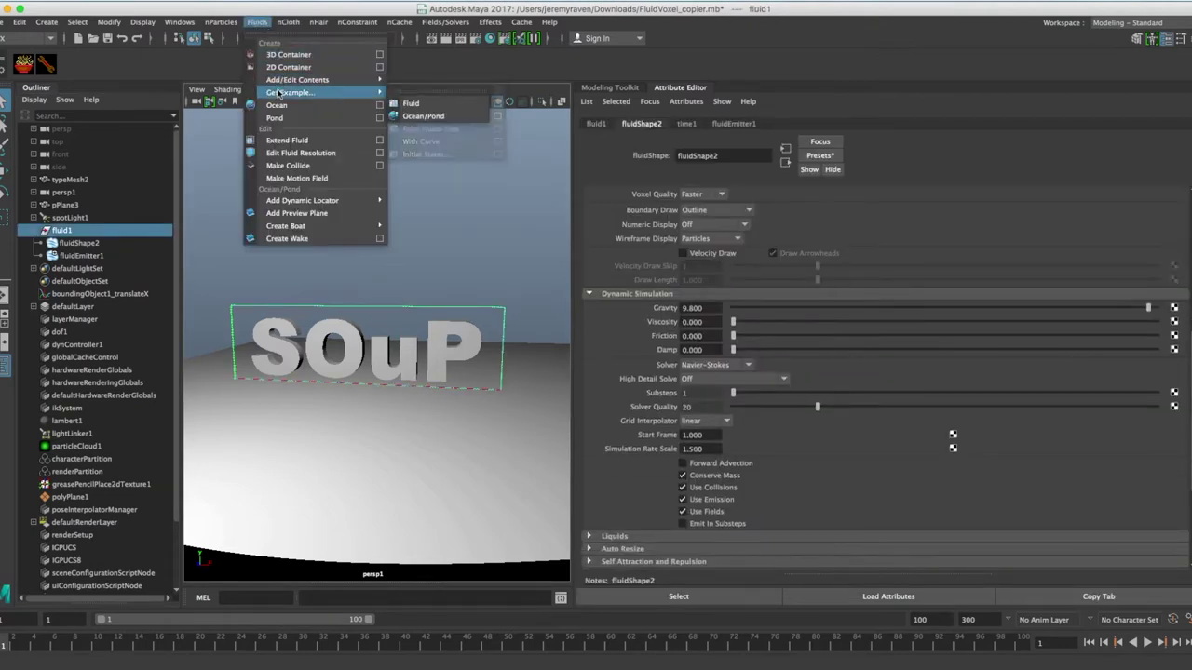
pyautogui.click(428, 86)
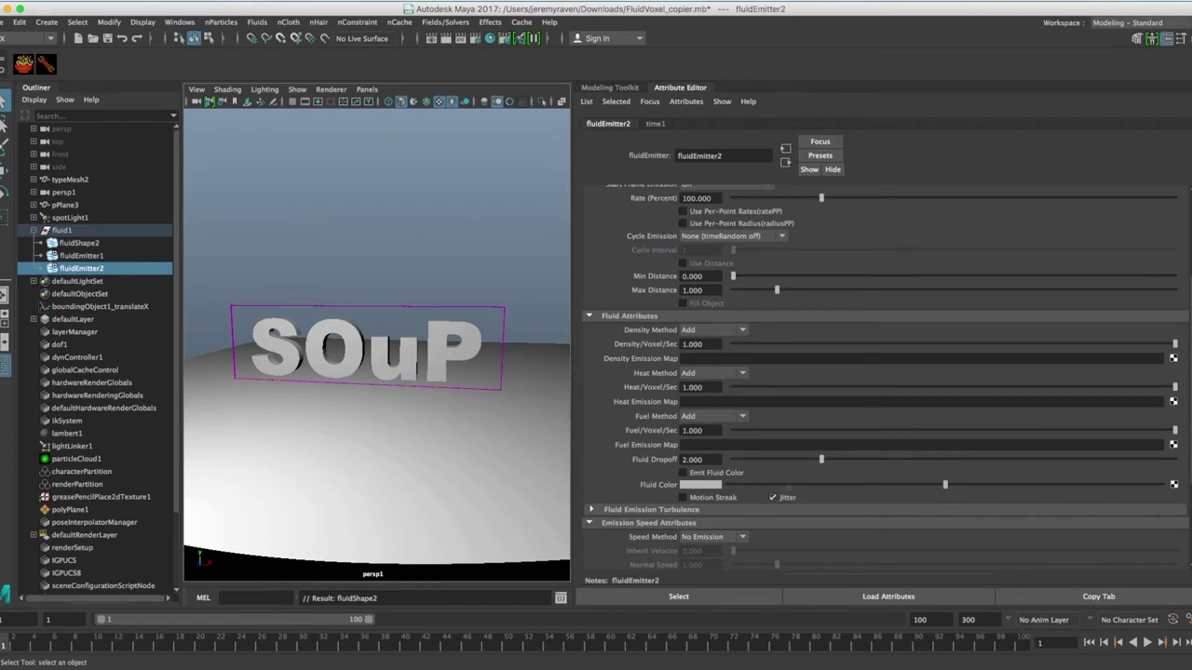
# Change the second emitter's type to Volume.
pyautogui.scroll(3, 792, 393)
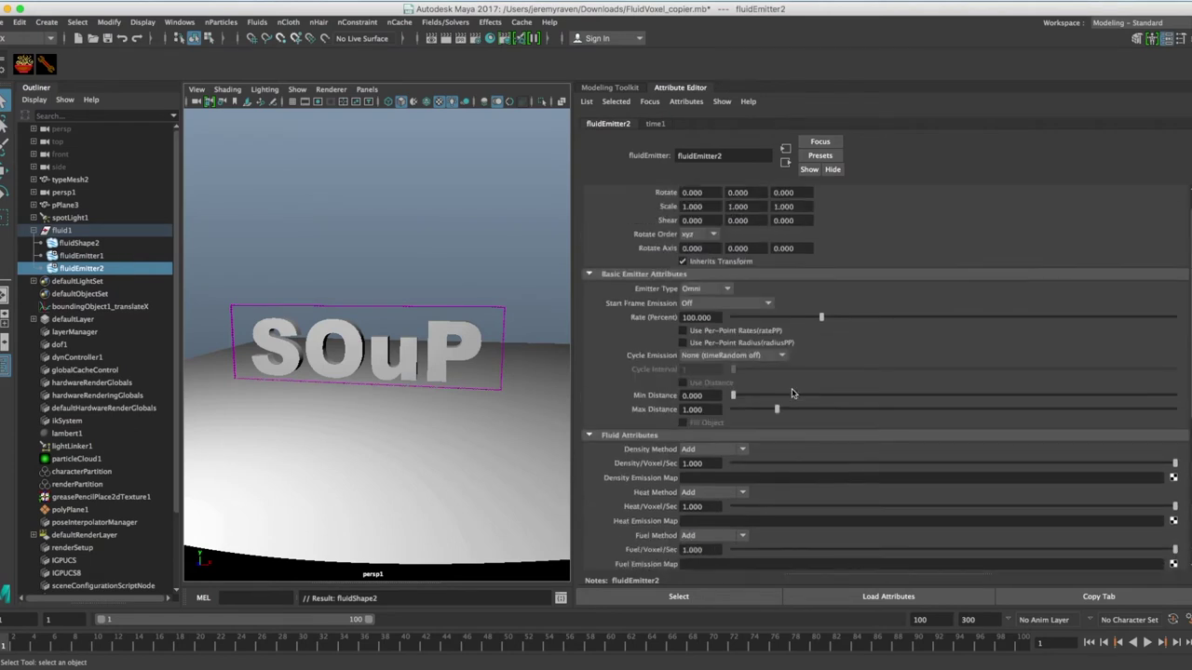
pyautogui.click(710, 290)
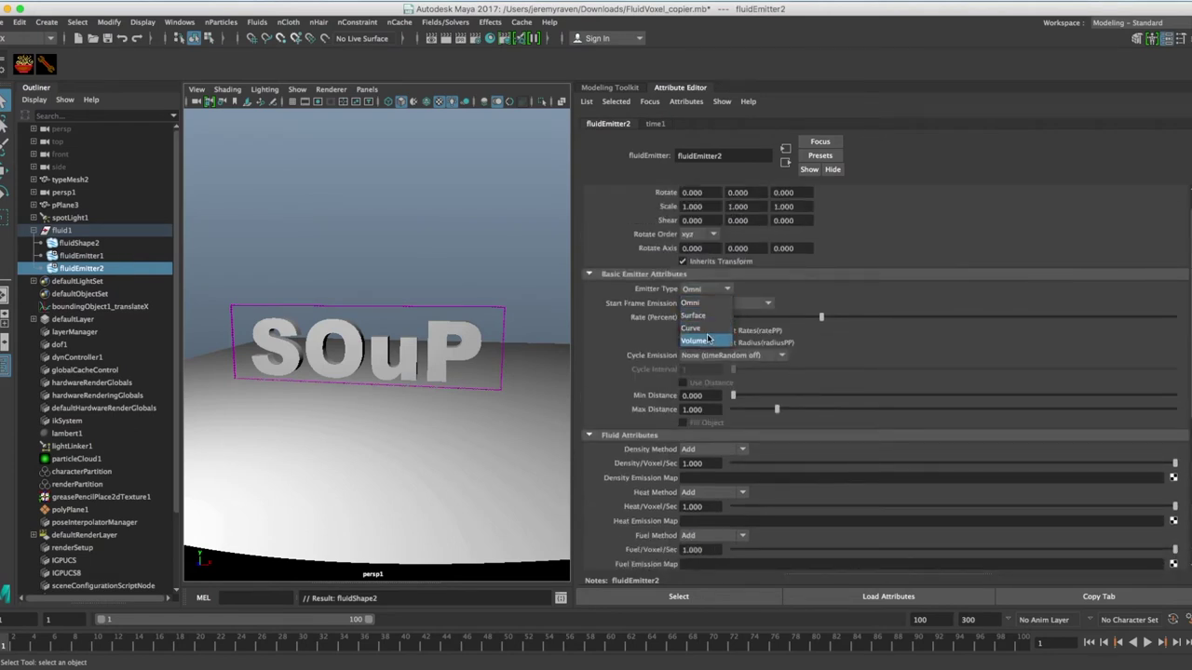
pyautogui.click(707, 343)
# Enable Emit Fluid Color on fluidEmitter2 with the container's color method set to dynamic, and make its fluid color magenta.
pyautogui.scroll(-3, 793, 413)
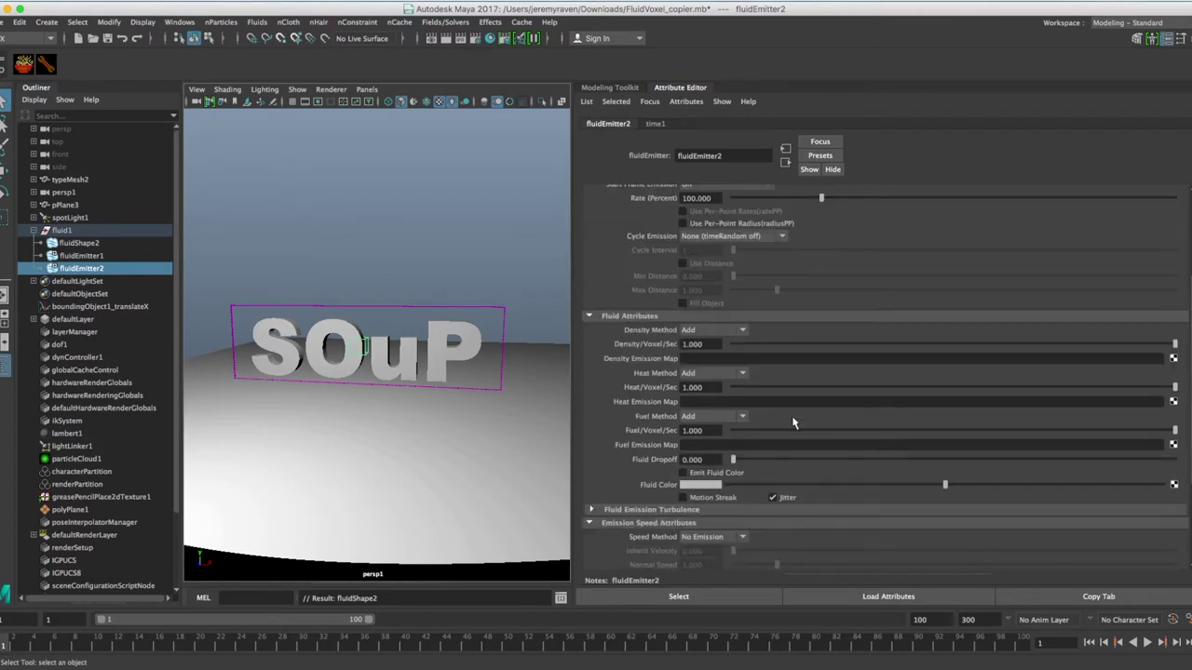
pyautogui.click(700, 486)
pyautogui.click(686, 474)
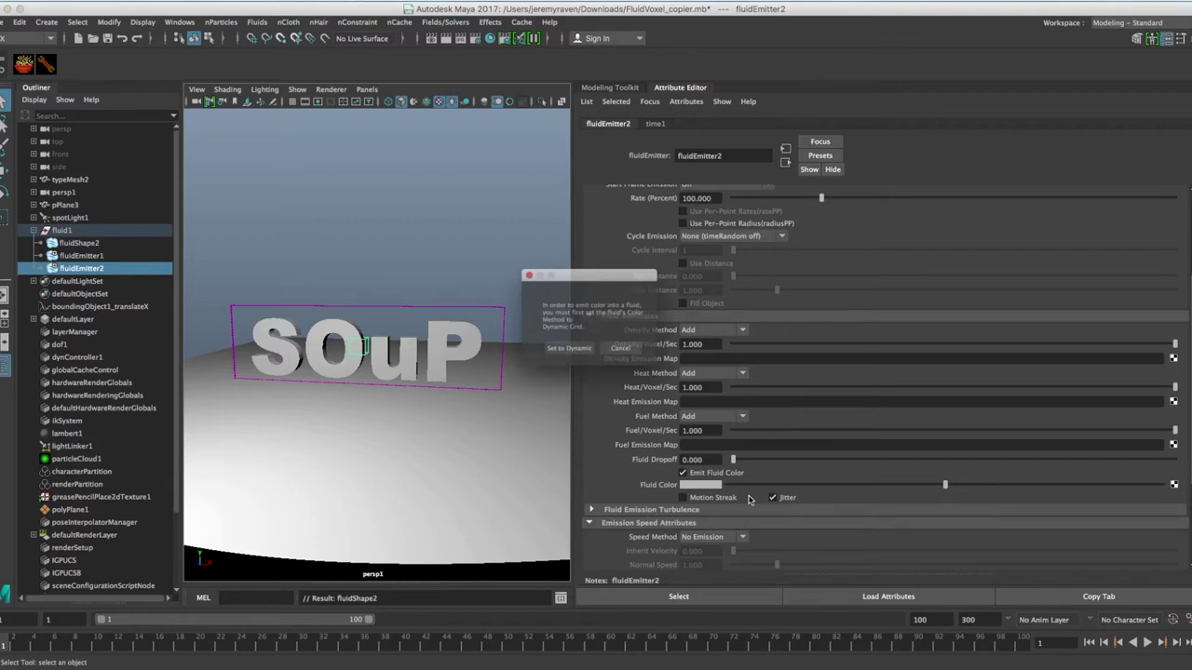
pyautogui.click(566, 353)
pyautogui.click(719, 486)
pyautogui.click(761, 456)
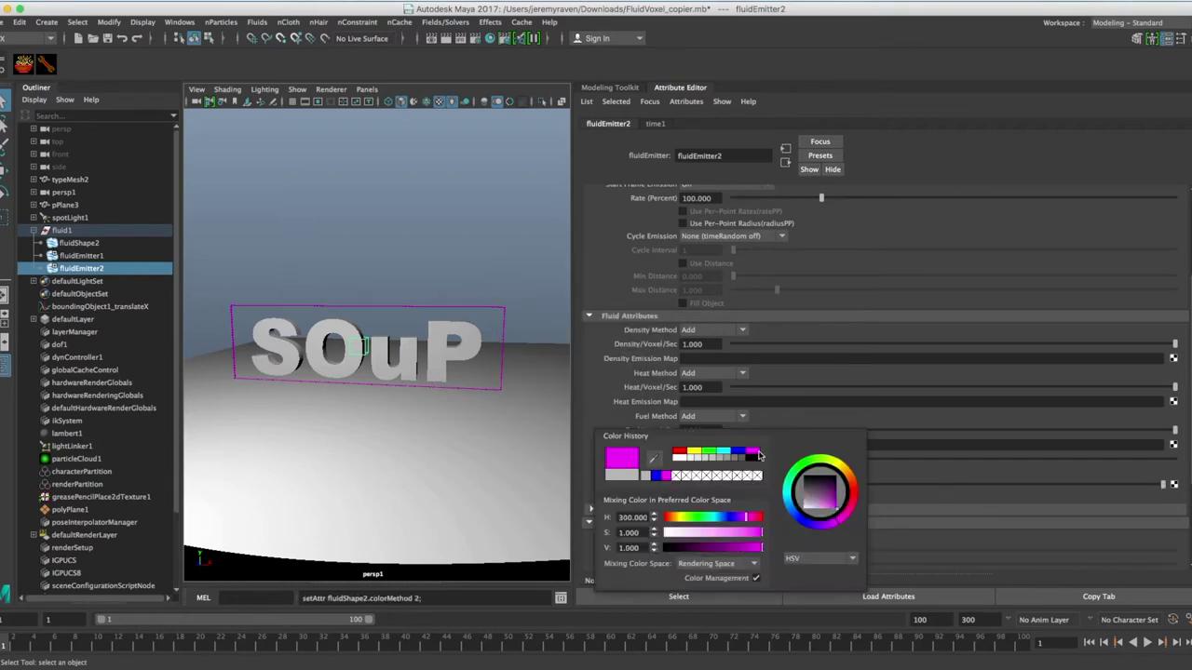
# Set fluidEmitter1's fluid color to blue and its emitter type to Volume.
pyautogui.click(120, 257)
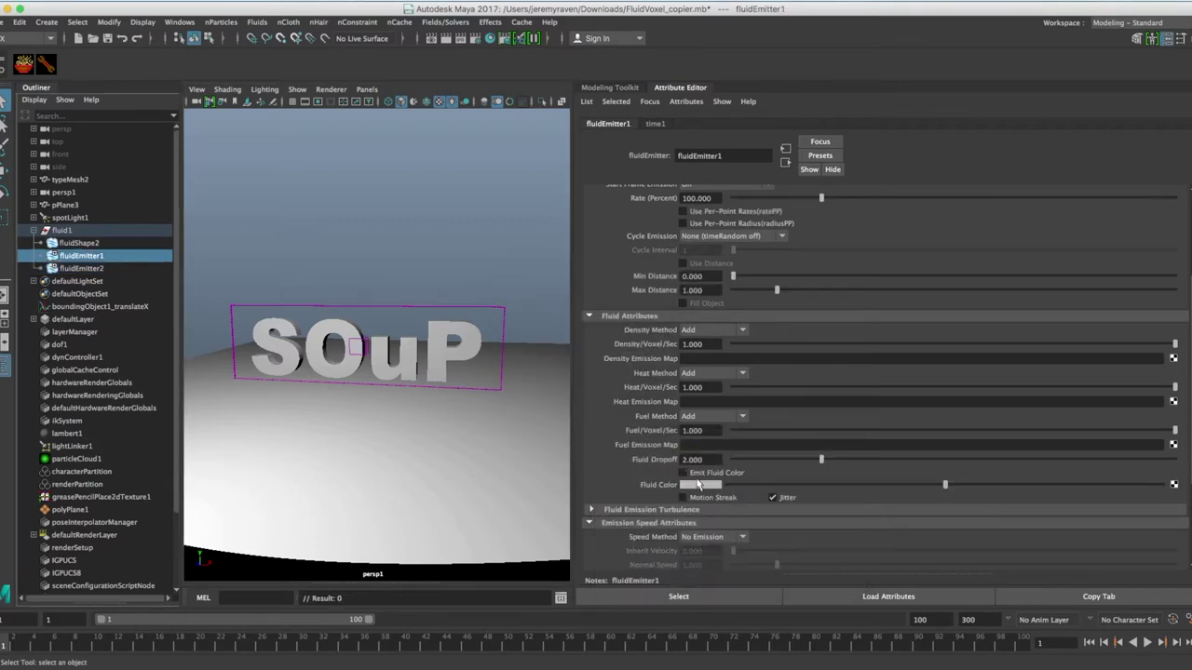
pyautogui.click(713, 486)
pyautogui.click(723, 453)
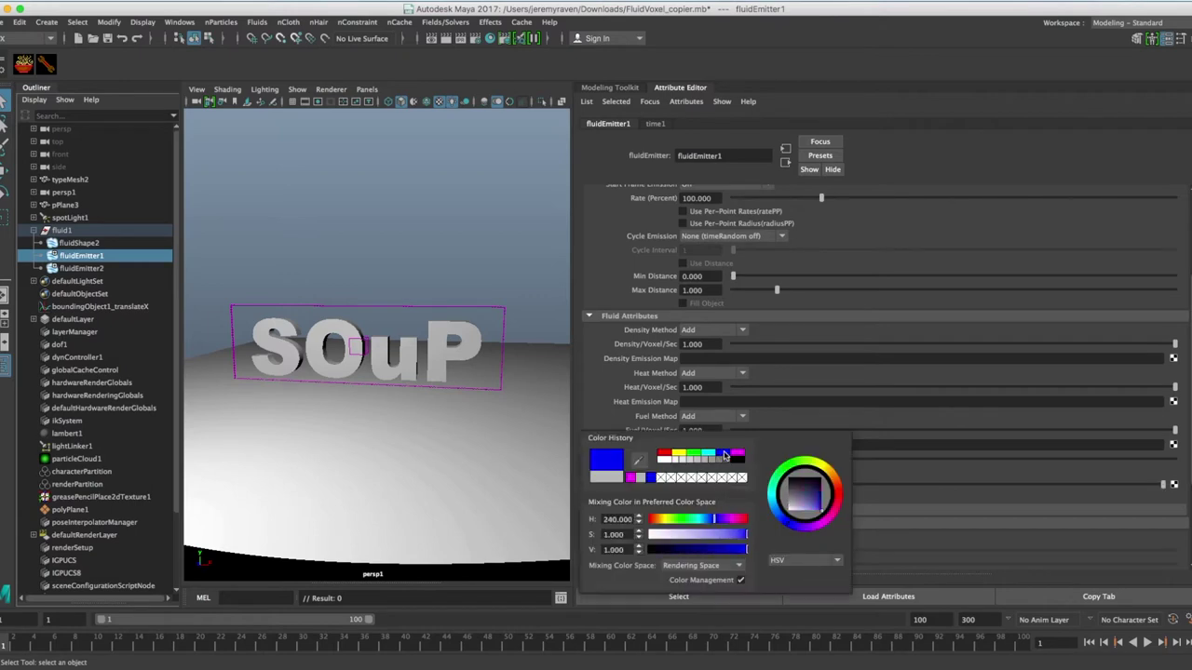
pyautogui.scroll(3, 765, 425)
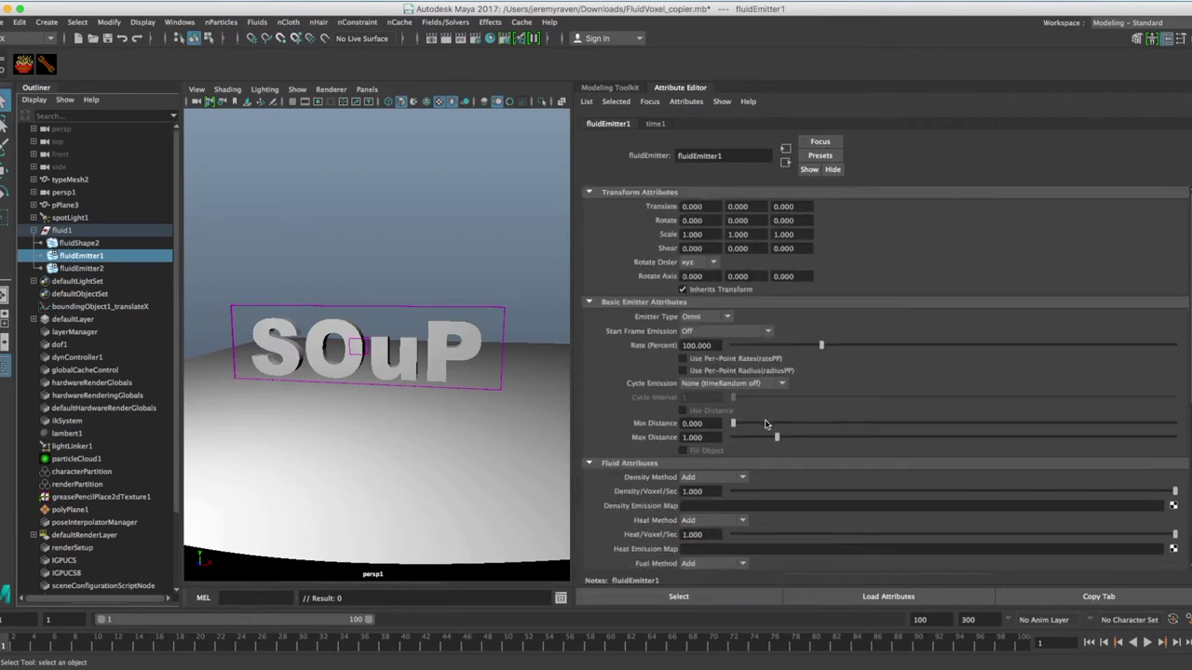
pyautogui.click(705, 316)
pyautogui.click(710, 367)
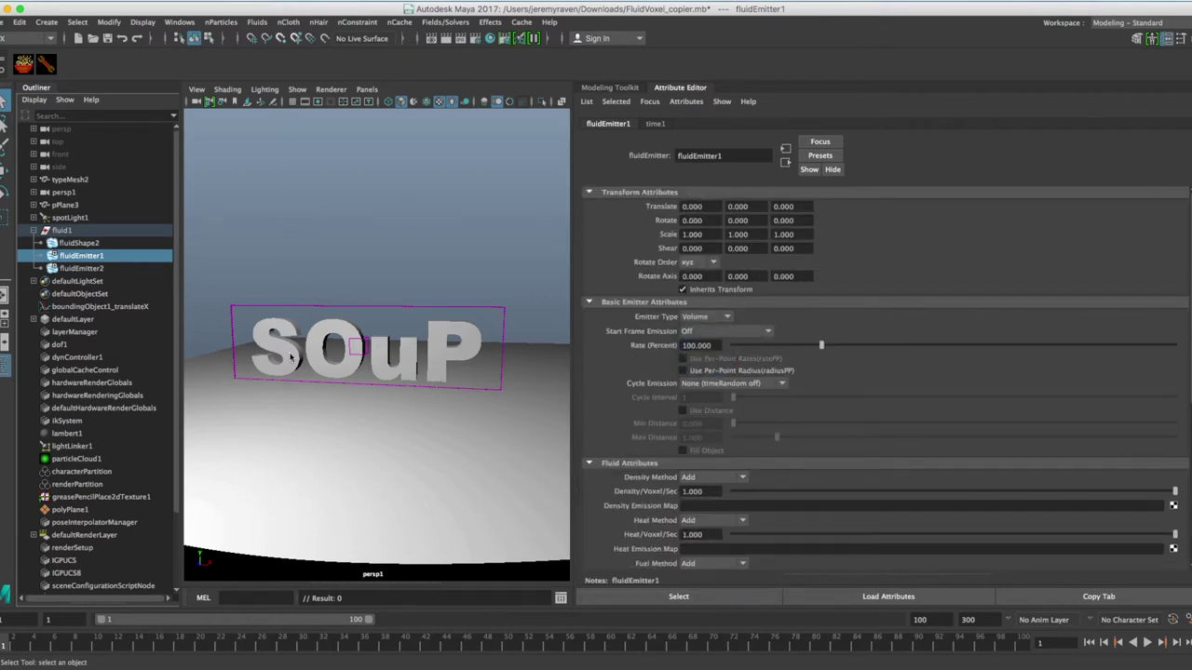
# Hide the Outliner and widen the perspective viewport for a closer view of the SOuP text.
pyautogui.scroll(5, 478, 348)
pyautogui.scroll(-3, 477, 349)
pyautogui.press('space')
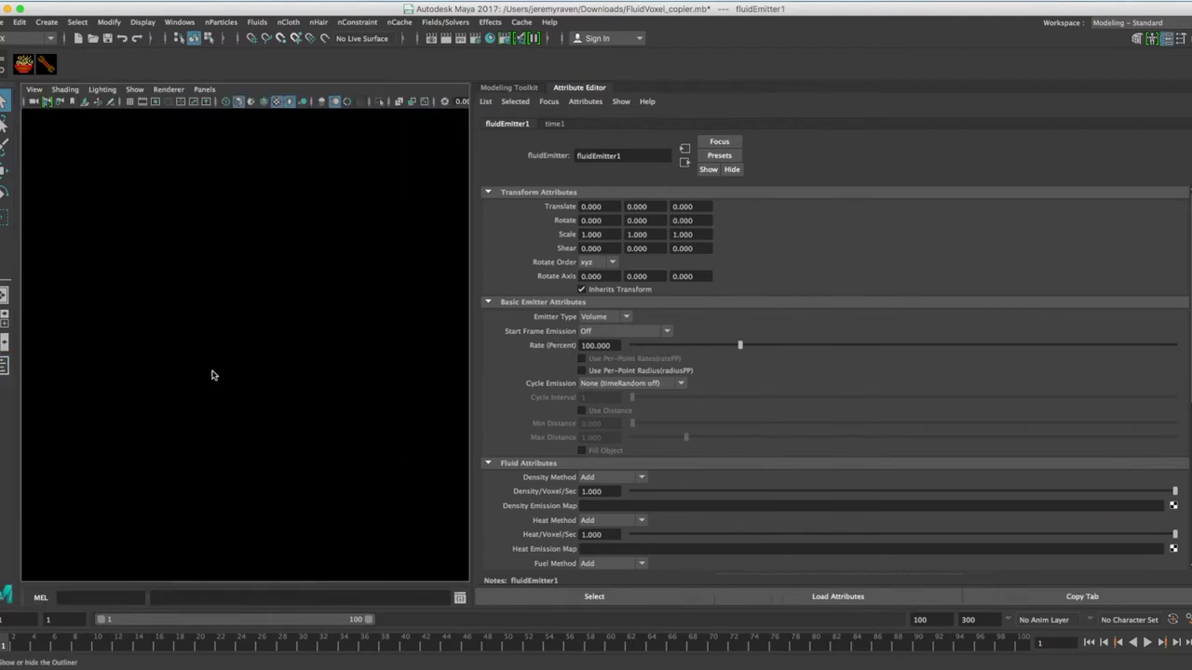
pyautogui.moveTo(558, 363); pyautogui.dragTo(845, 349)
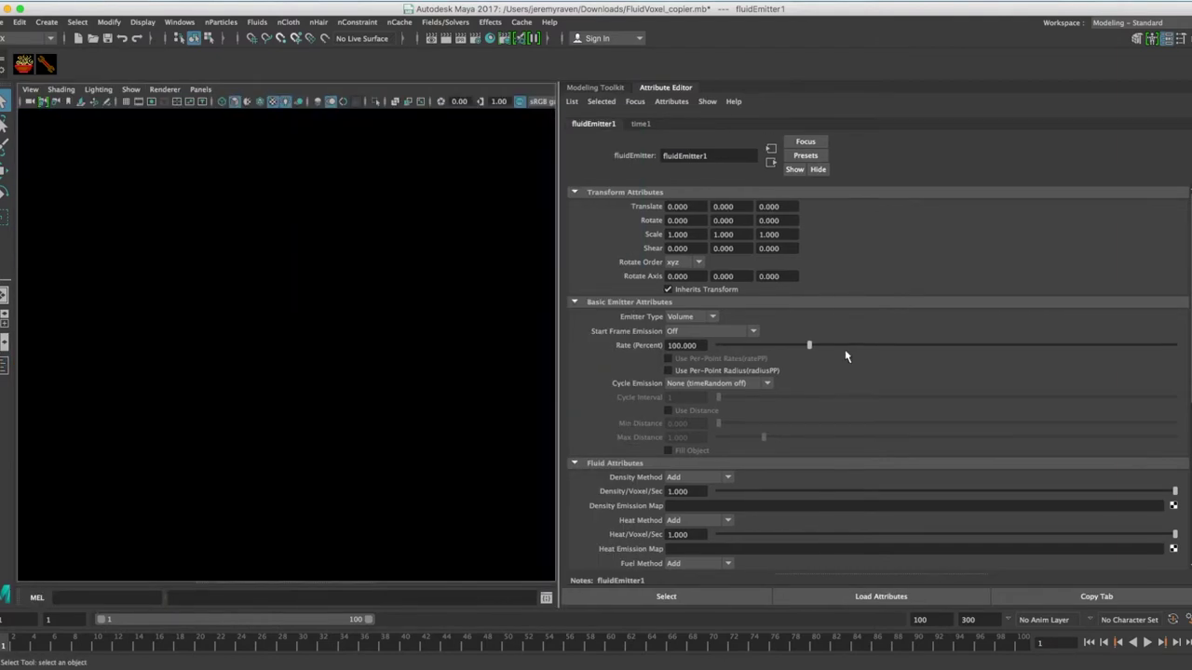
pyautogui.scroll(-4, 487, 344)
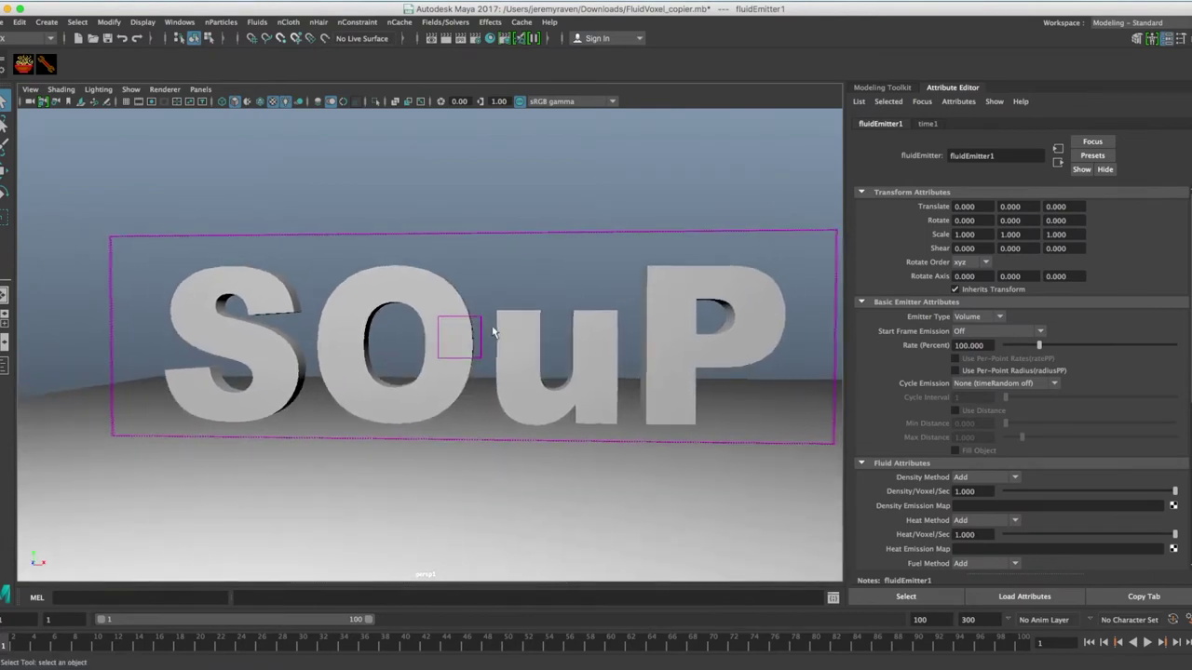
# Move fluidEmitter1 down to about Y -4.83, widen it to about 8.92 in X, and shift it to about X -9.66 under the text.
pyautogui.click(484, 325)
pyautogui.click(3, 323)
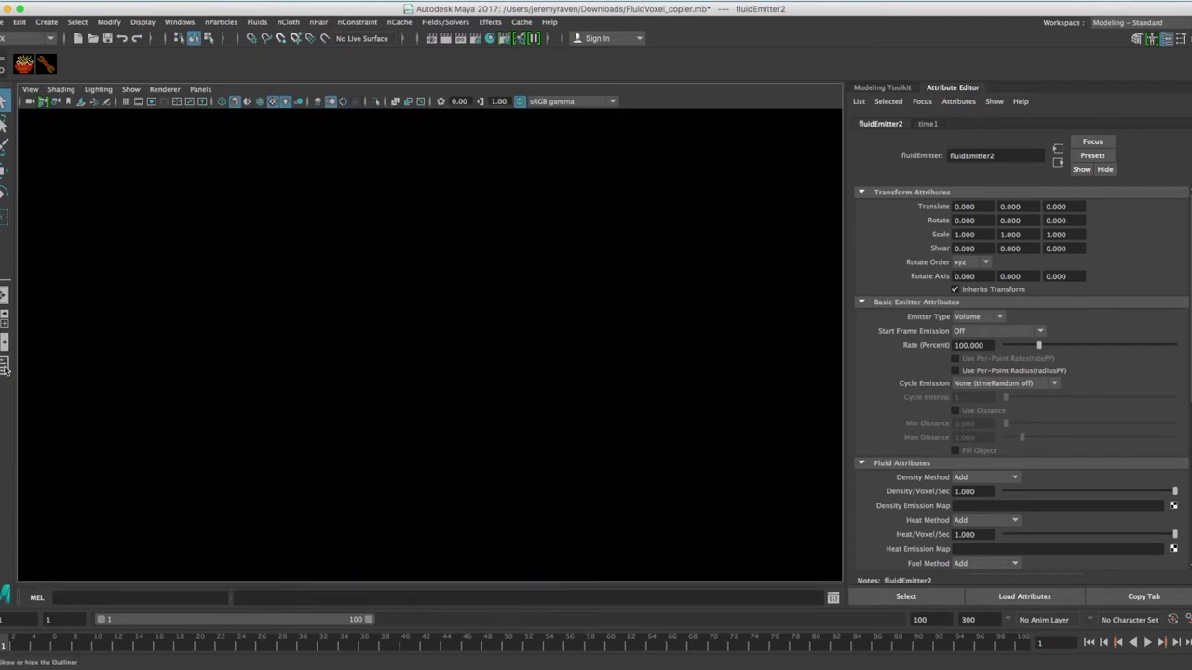
pyautogui.click(83, 258)
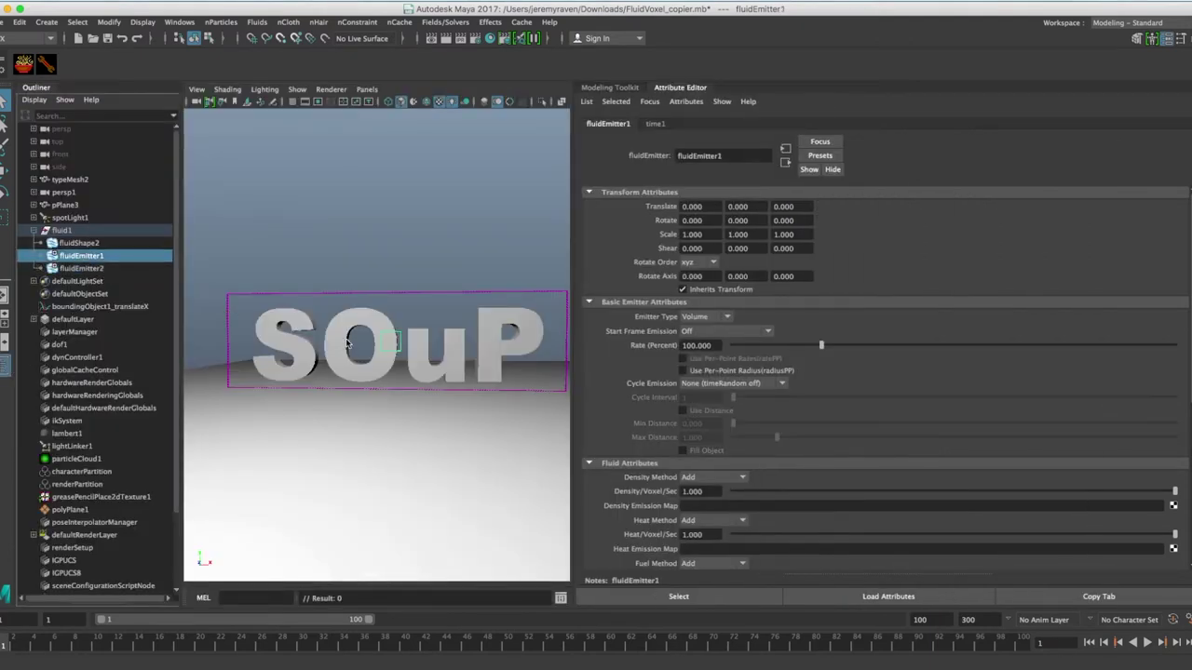
pyautogui.press('w')
pyautogui.moveTo(395, 278); pyautogui.dragTo(394, 302)
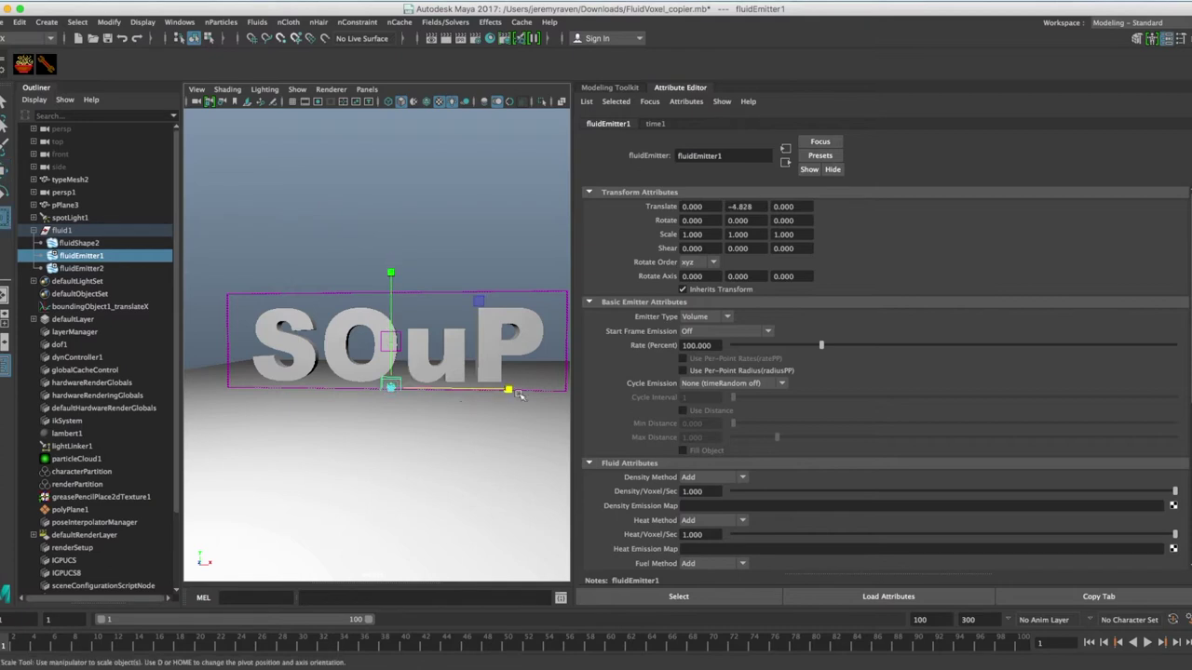
pyautogui.press('r')
pyautogui.moveTo(900, 408); pyautogui.dragTo(642, 403)
pyautogui.press('w')
pyautogui.moveTo(506, 392); pyautogui.dragTo(416, 389)
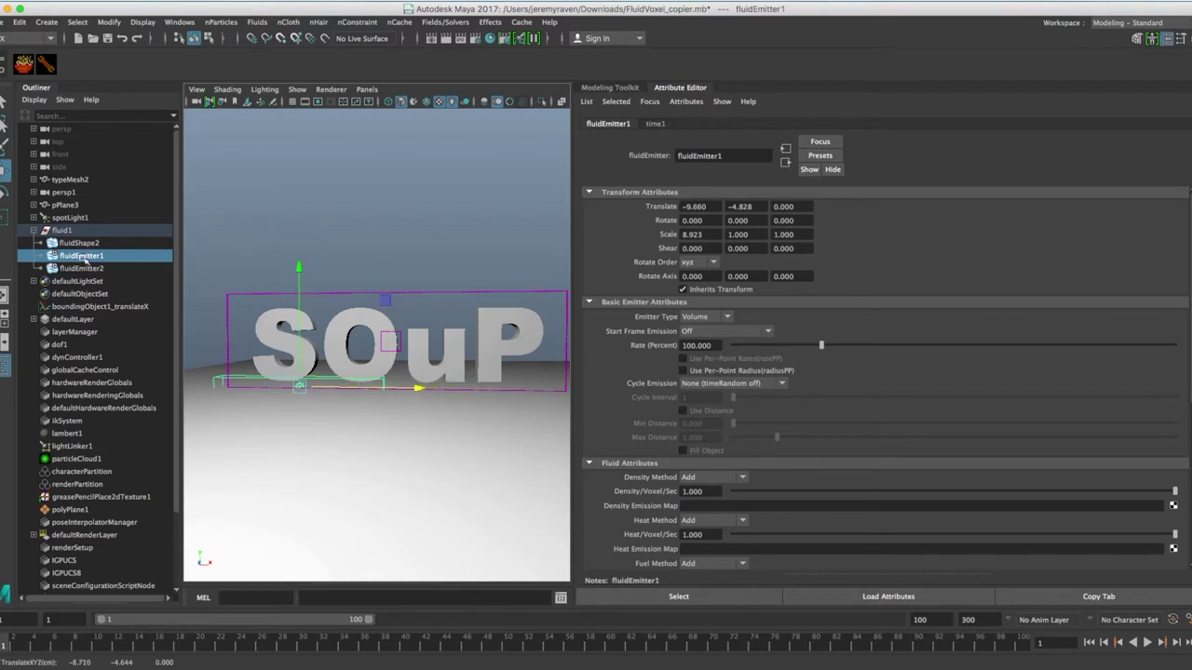
# Widen fluidEmitter2 to about 8.64 in X and place it under the text at about X 9.27, Y -4.92.
pyautogui.click(82, 268)
pyautogui.press('r')
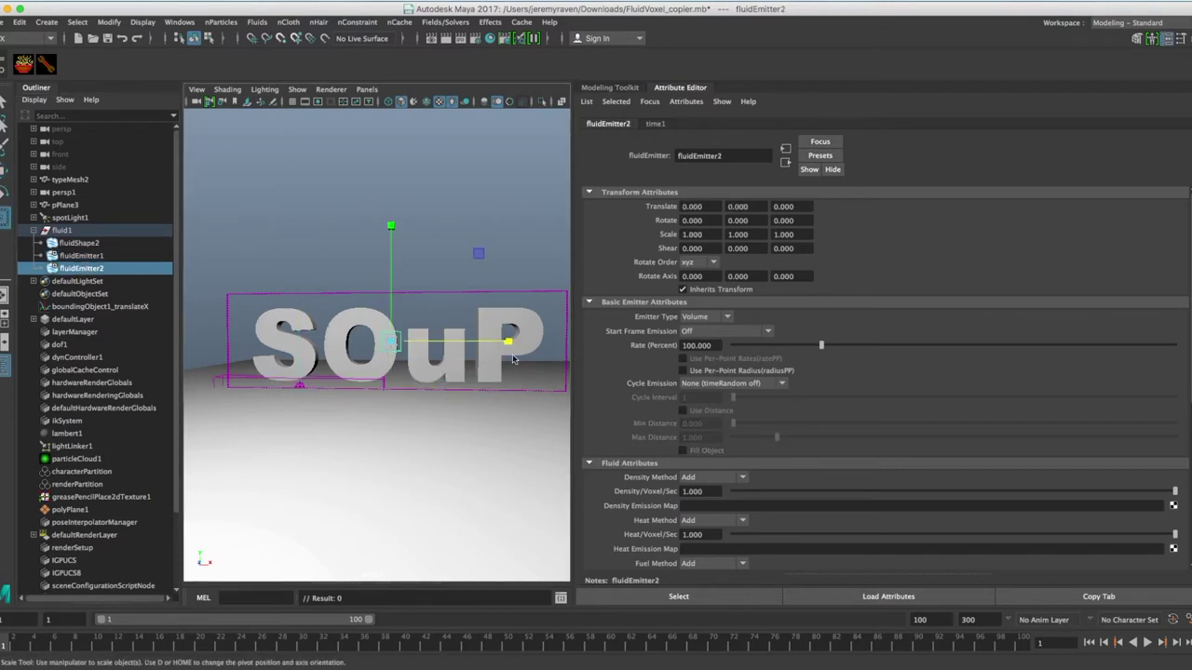
pyautogui.moveTo(565, 350); pyautogui.dragTo(591, 358)
pyautogui.moveTo(511, 342); pyautogui.dragTo(597, 348)
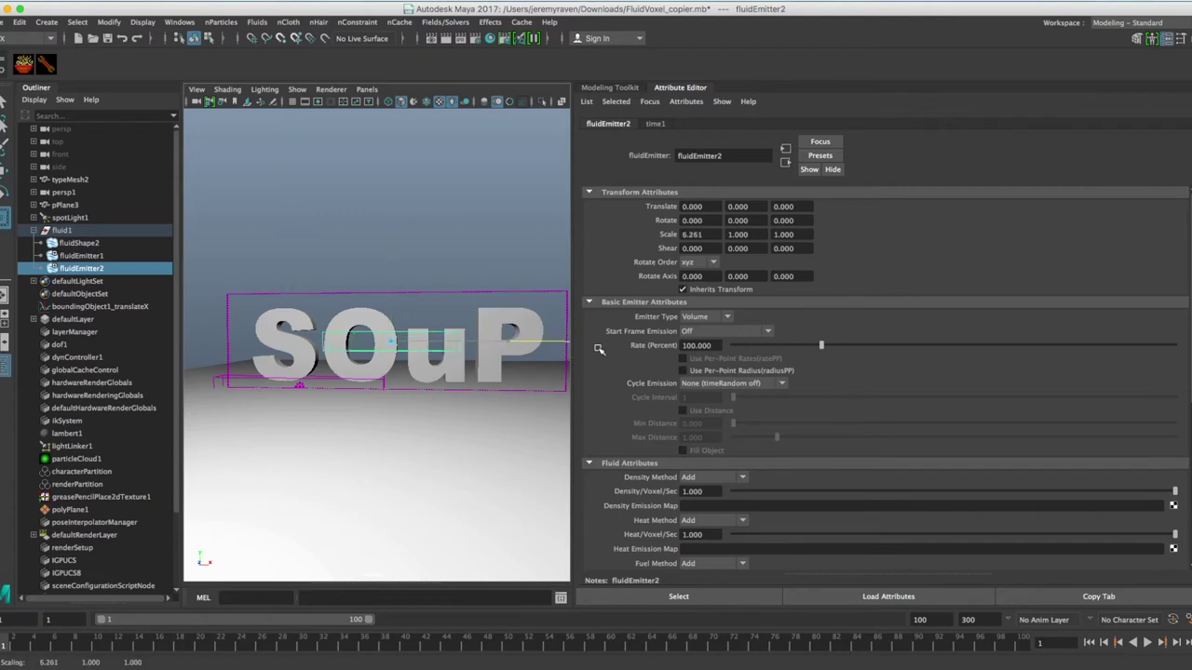
pyautogui.press('w')
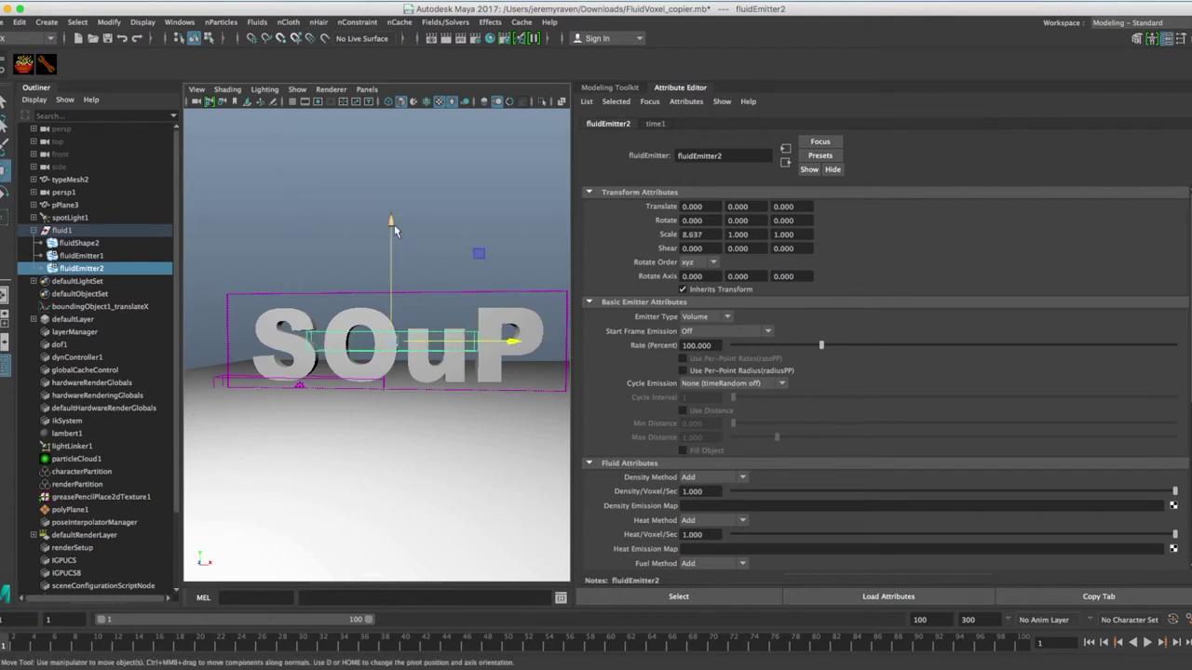
pyautogui.moveTo(394, 225); pyautogui.dragTo(393, 273)
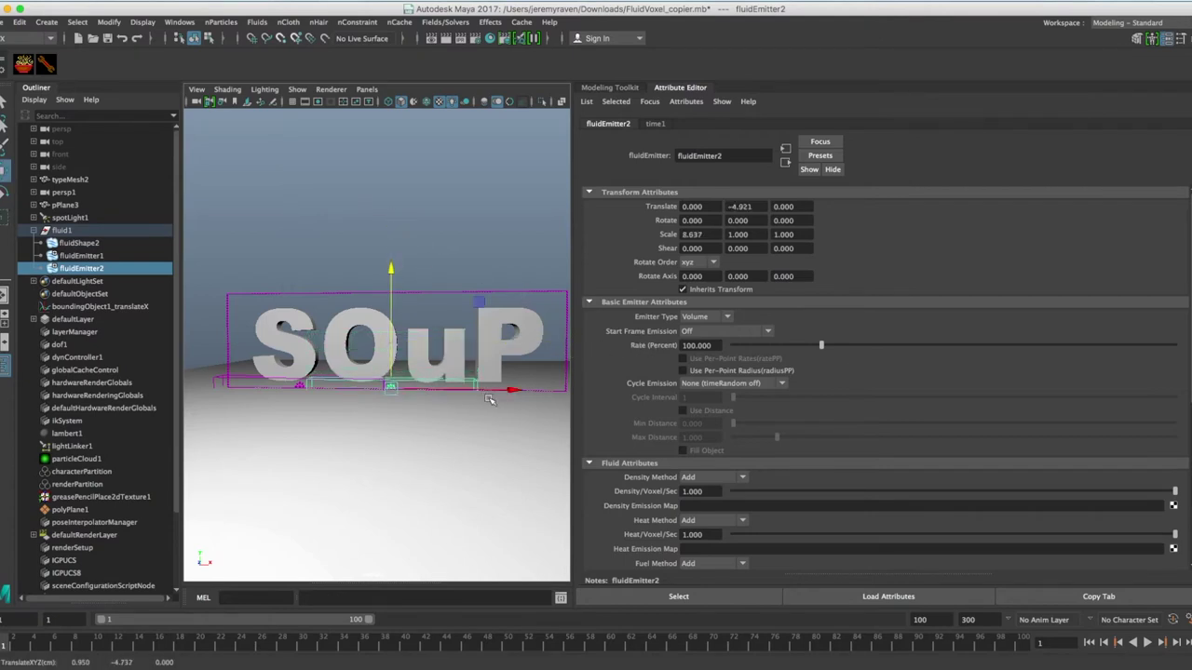
pyautogui.moveTo(490, 400); pyautogui.dragTo(622, 396, button='middle')
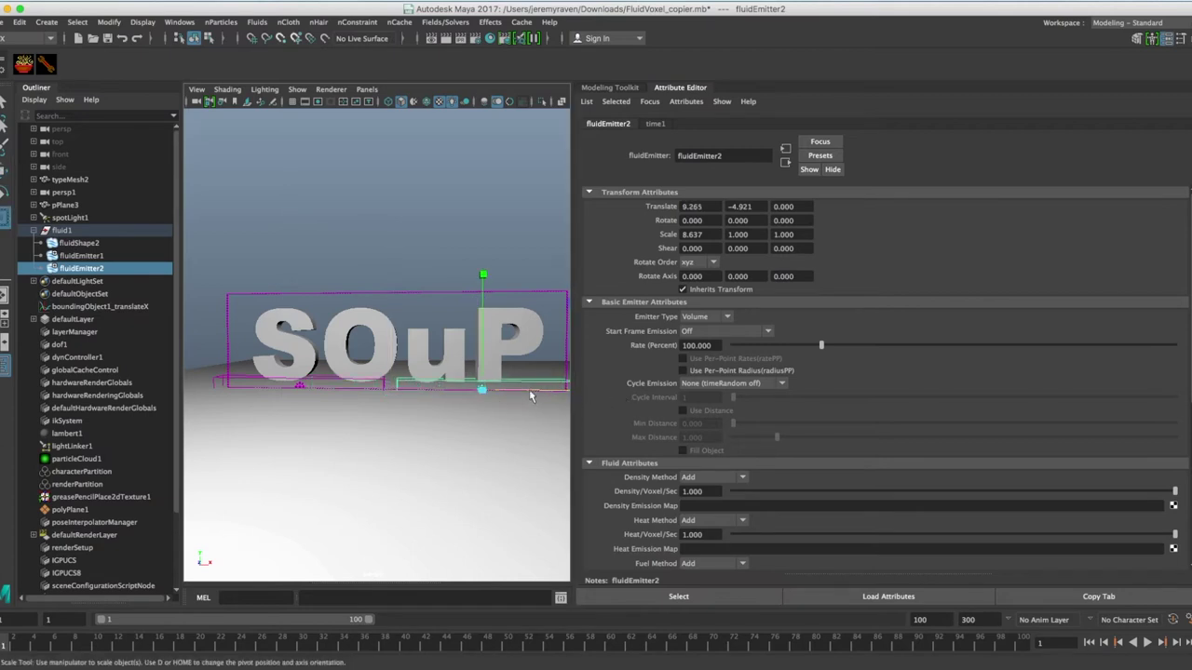
# Widen the emitters further along X, fluidEmitter2 to a scale of about 10.51 and fluidEmitter1 to about 9.75.
pyautogui.keyDown('alt'); pyautogui.moveTo(477, 399); pyautogui.dragTo(450, 407, button='right'); pyautogui.keyUp('alt')
pyautogui.keyDown('alt'); pyautogui.moveTo(451, 407); pyautogui.dragTo(421, 417, button='middle'); pyautogui.keyUp('alt')
pyautogui.moveTo(551, 394); pyautogui.dragTo(567, 395)
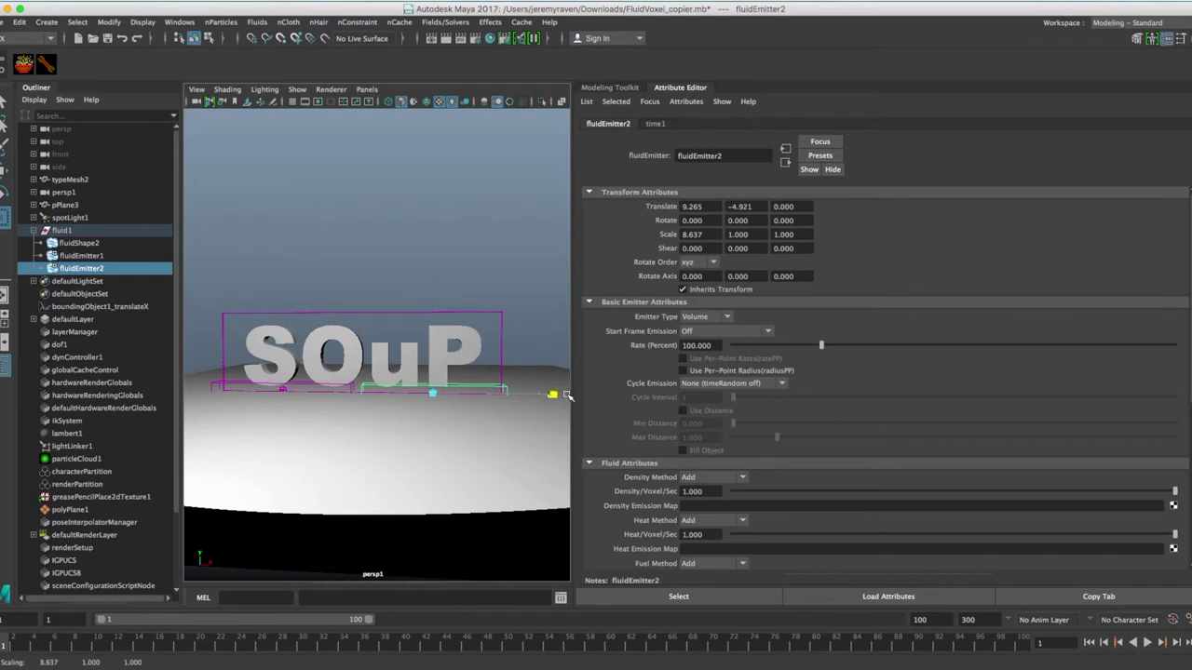
pyautogui.click(221, 386)
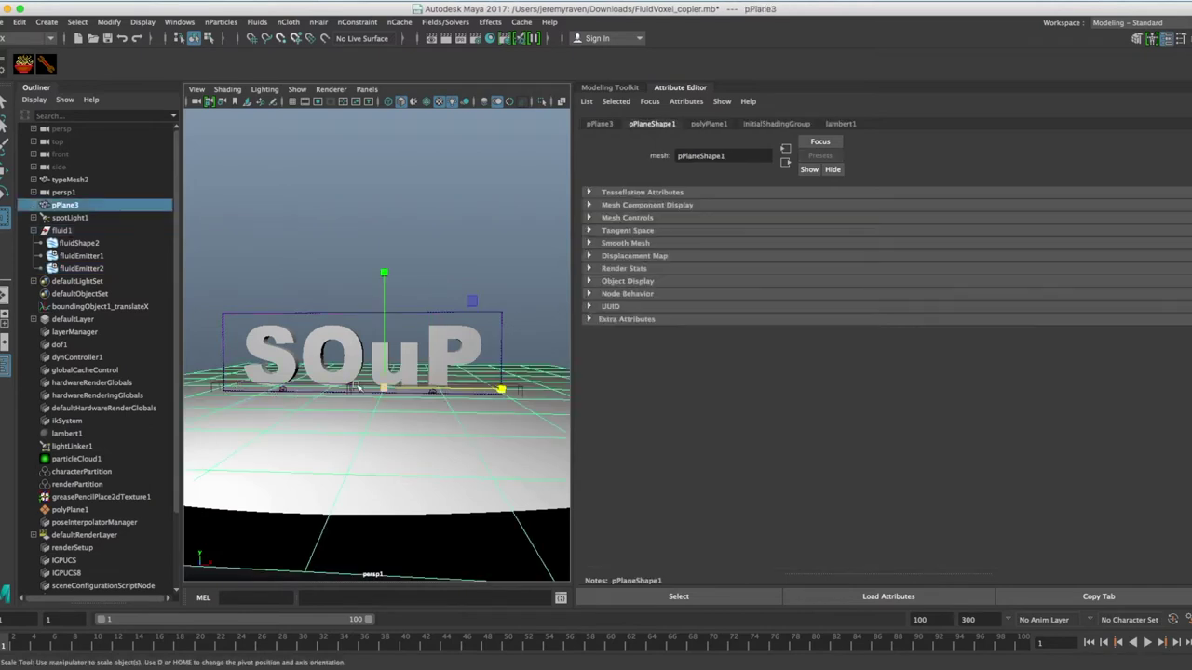
pyautogui.click(88, 255)
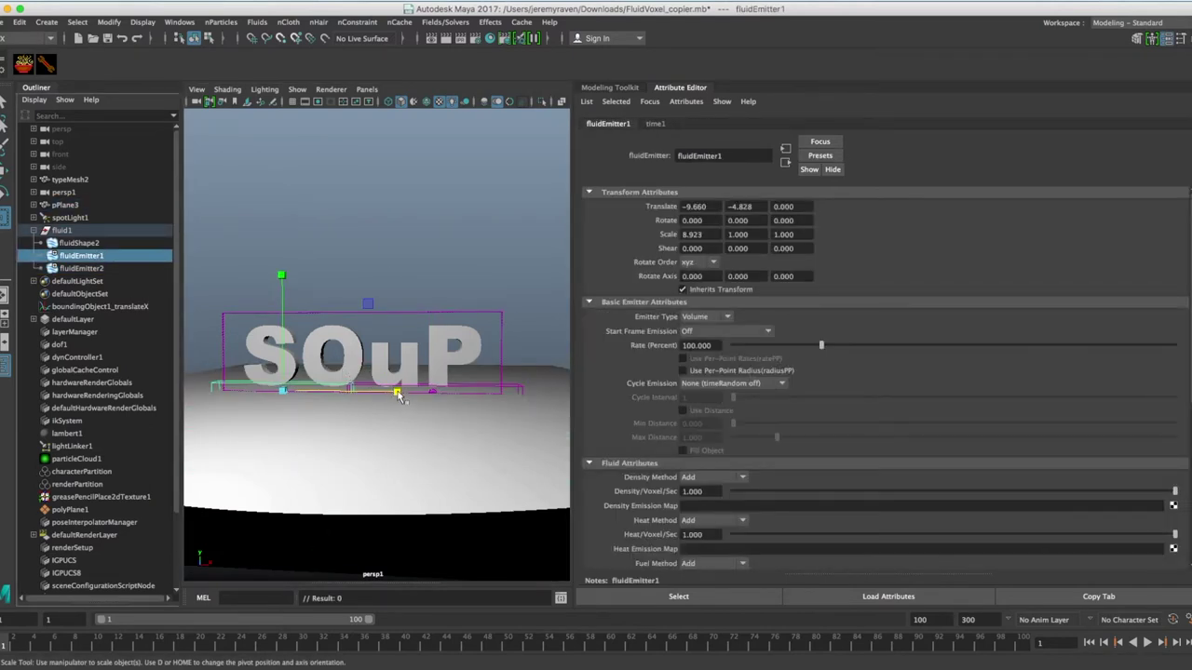
pyautogui.click(408, 393)
# Hide the Outliner, enlarge the perspective viewport, and play the fluid simulation to about frame 80.
pyautogui.press('q')
pyautogui.click(5, 365)
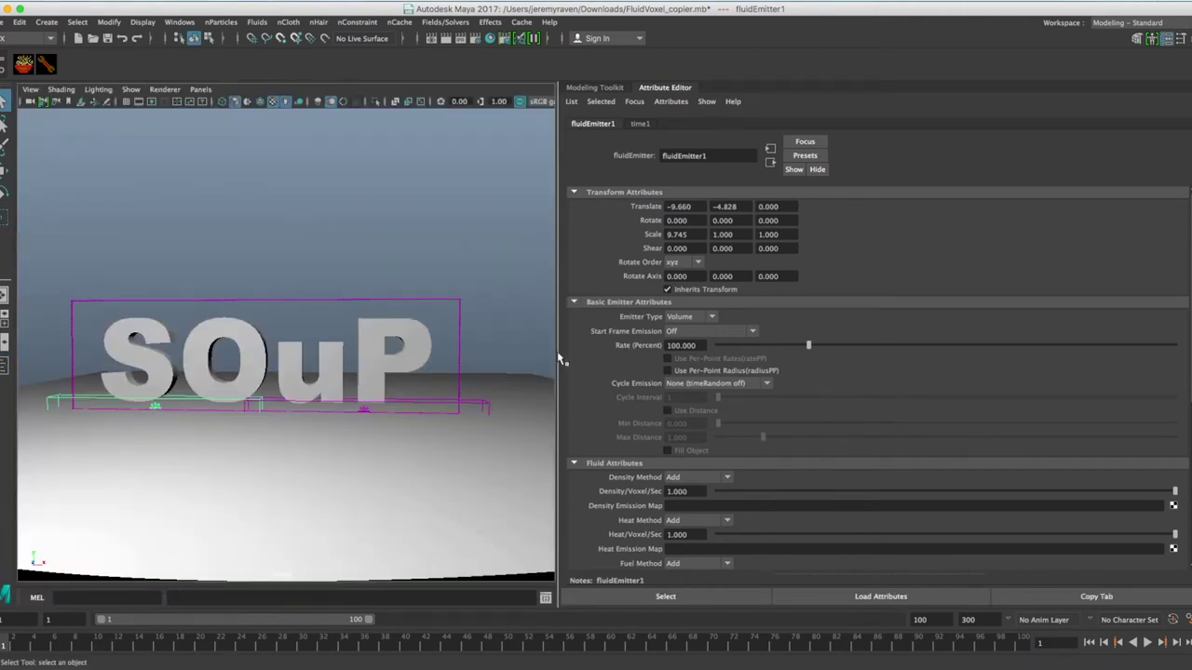
pyautogui.moveTo(561, 357); pyautogui.dragTo(775, 357)
pyautogui.keyDown('alt'); pyautogui.moveTo(442, 391); pyautogui.dragTo(428, 392); pyautogui.keyUp('alt')
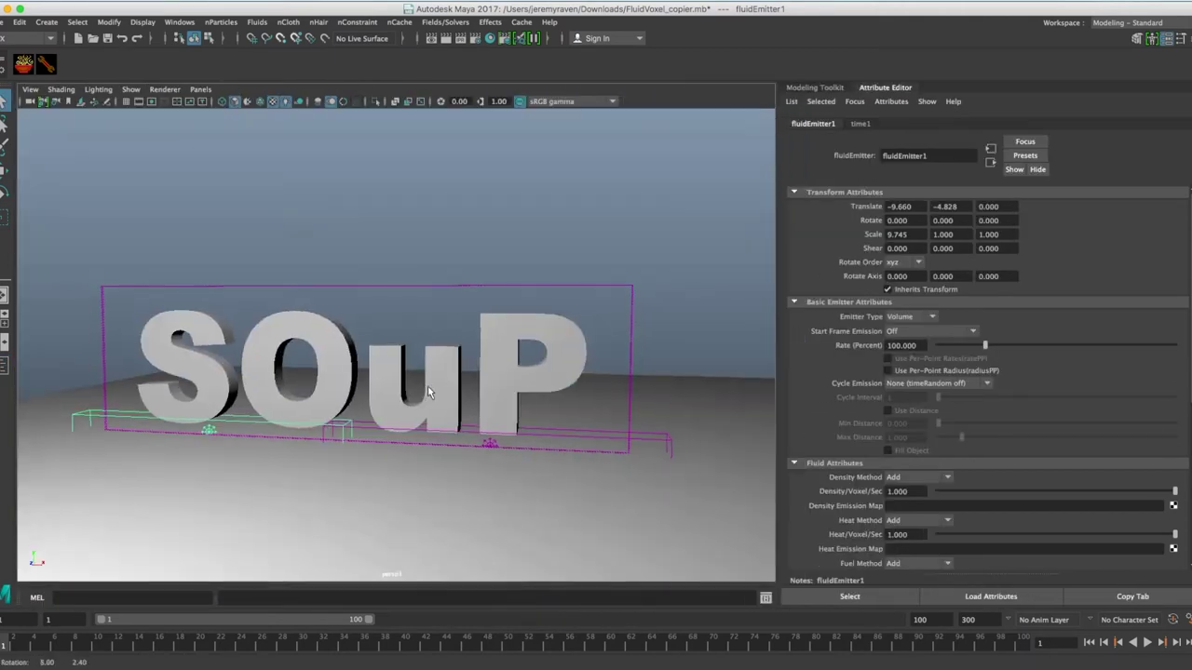
pyautogui.click(1147, 642)
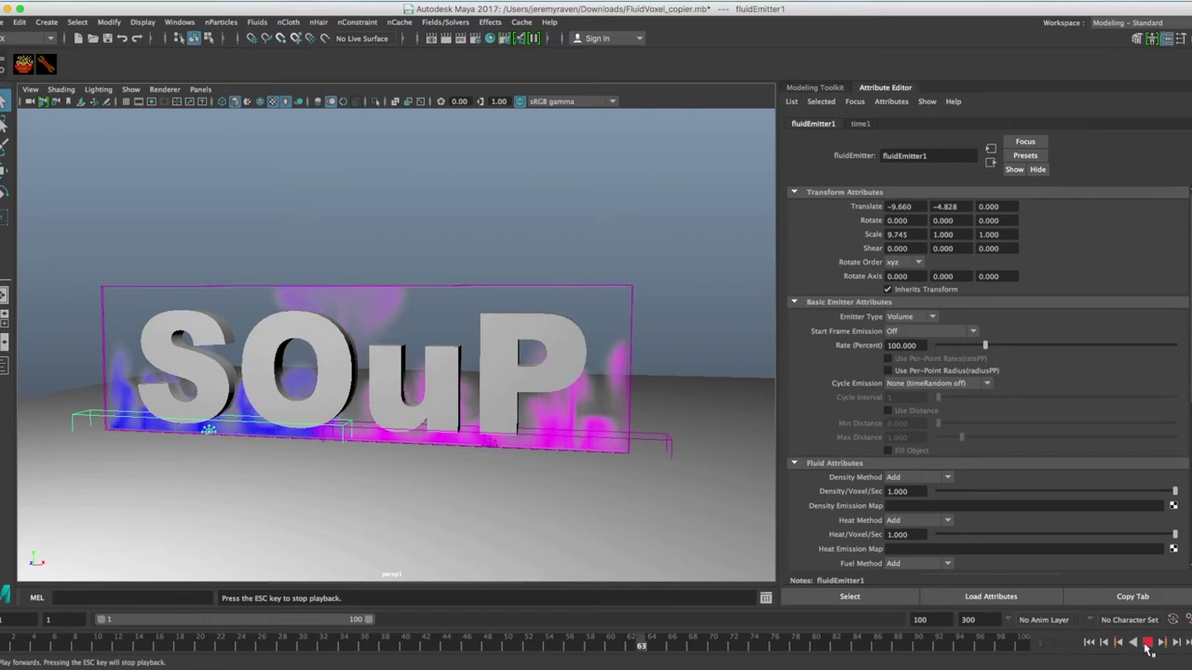
pyautogui.click(1147, 642)
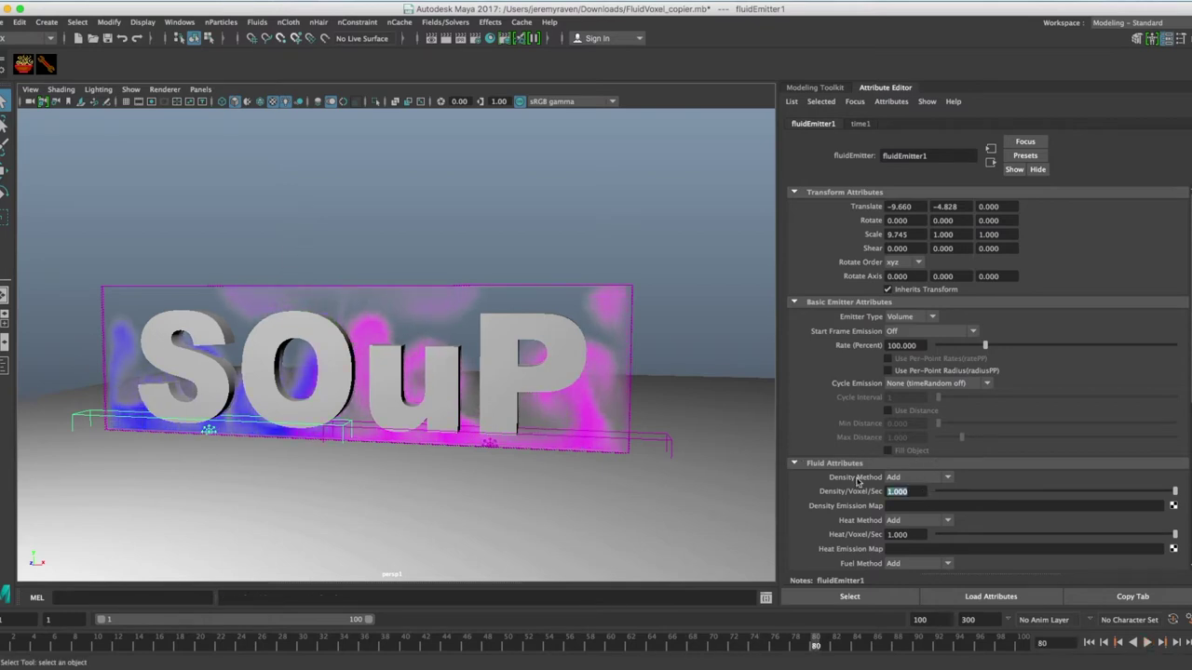
# Set Density/Voxel/Sec to 5 on both fluidEmitter1 and fluidEmitter2.
pyautogui.click(668, 444)
pyautogui.moveTo(667, 426)
pyautogui.keyDown('alt'); pyautogui.mouseDown()
pyautogui.moveTo(675, 401)
pyautogui.moveTo(673, 413)
pyautogui.mouseUp(); pyautogui.keyUp('alt')
pyautogui.click(664, 416)
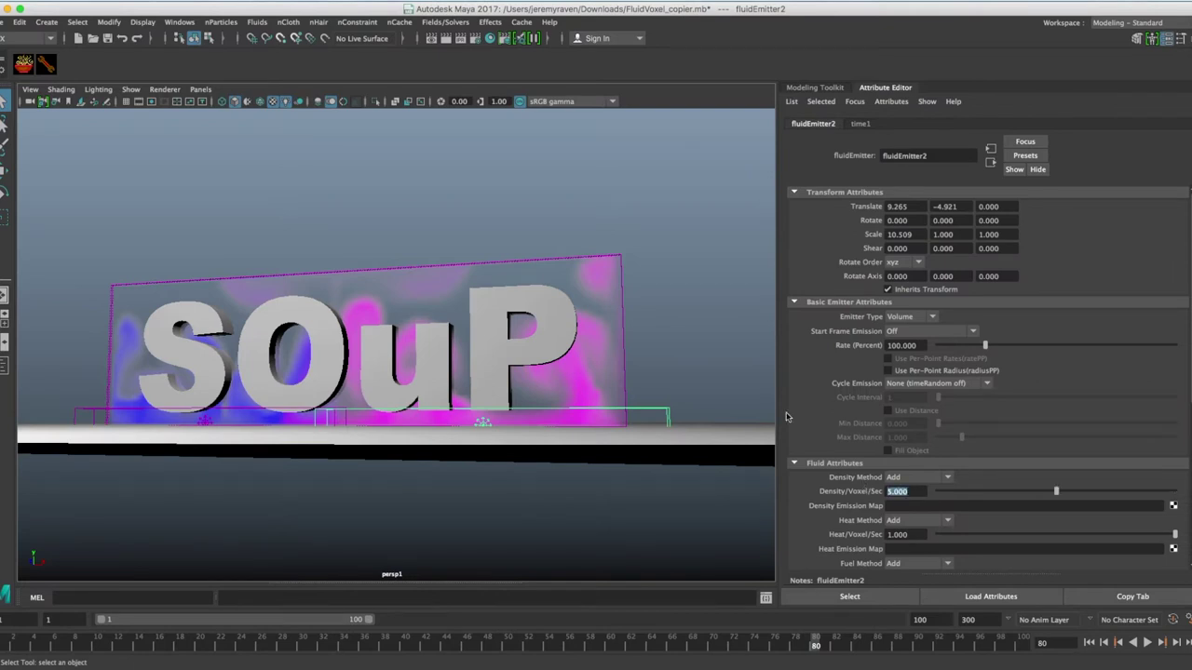
pyautogui.keyDown('alt'); pyautogui.moveTo(664, 380); pyautogui.dragTo(643, 400); pyautogui.keyUp('alt')
# Rewind to frame 1 and replay the simulation to about frame 95 to check the denser fluid.
pyautogui.click(1087, 641)
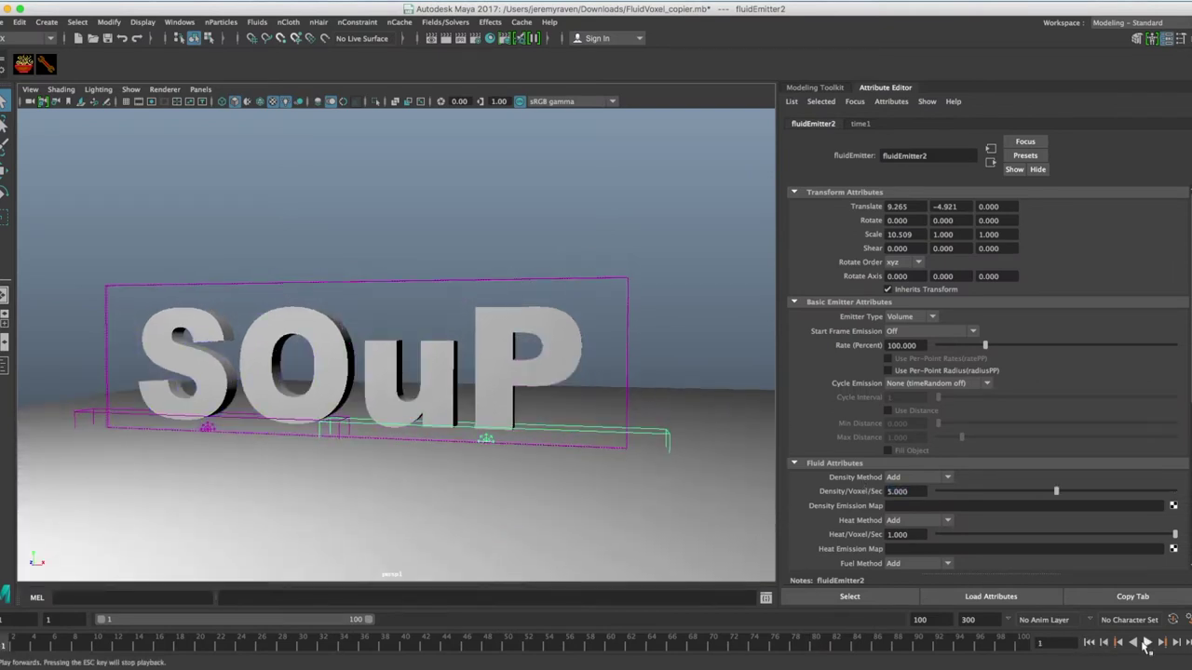
pyautogui.click(1148, 642)
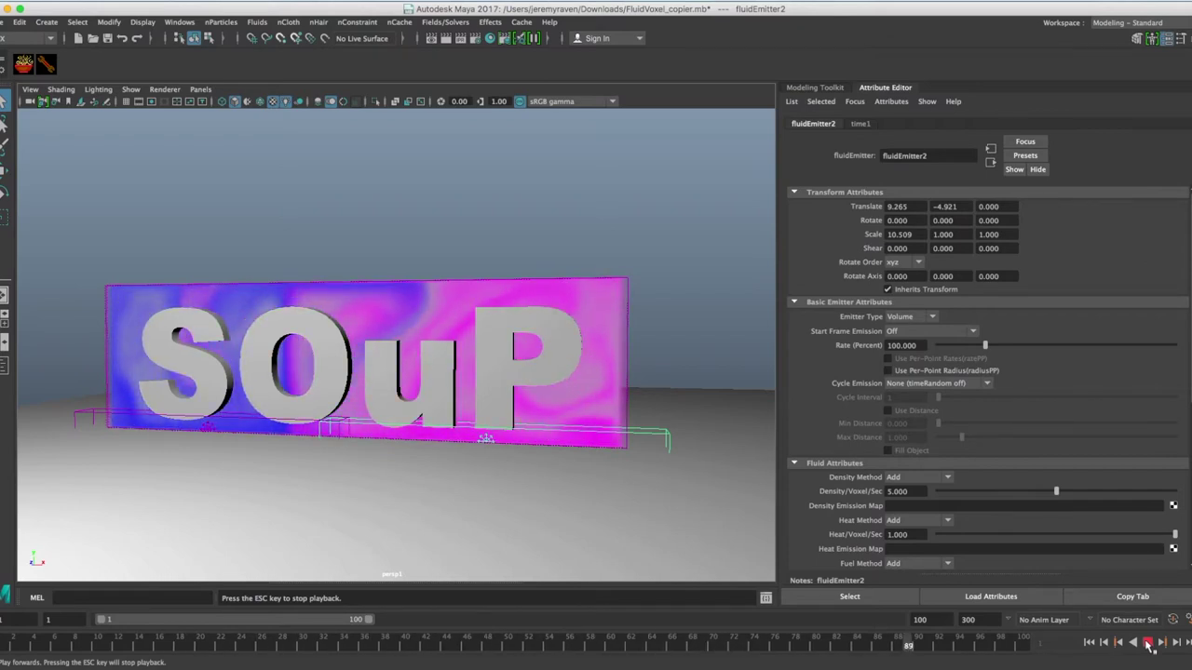
pyautogui.click(1148, 643)
pyautogui.keyDown('alt'); pyautogui.moveTo(612, 314); pyautogui.dragTo(613, 321); pyautogui.keyUp('alt')
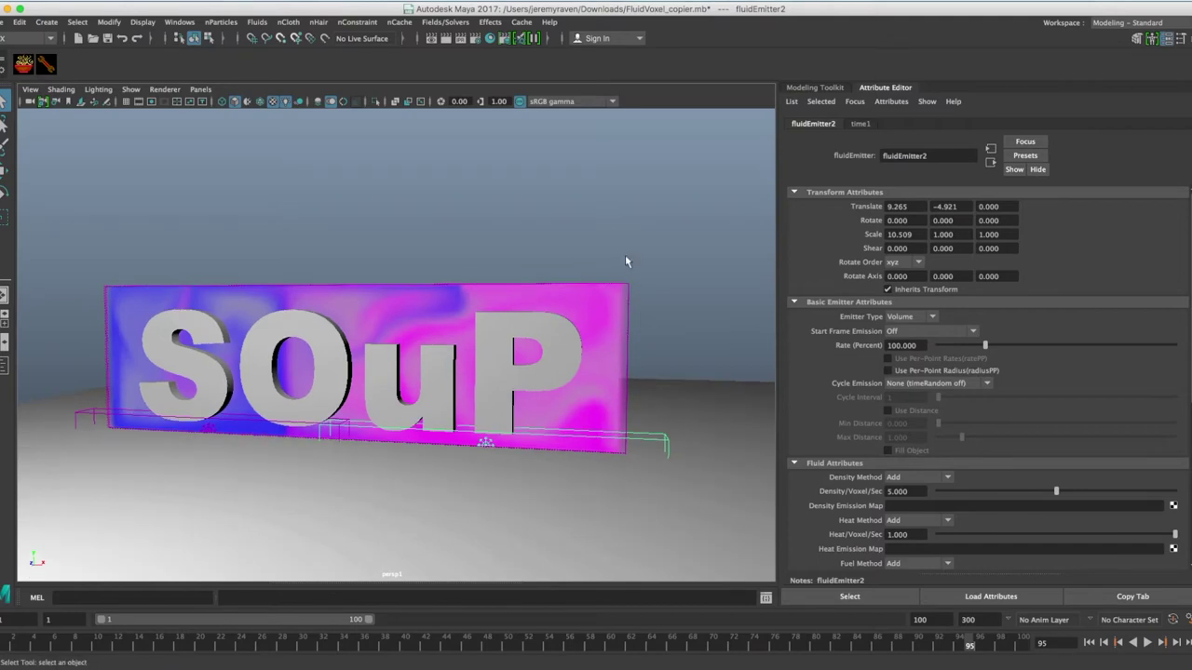
# Select the fluid container and examine its dynamic simulation, resolution, size and boundary settings.
pyautogui.click(649, 318)
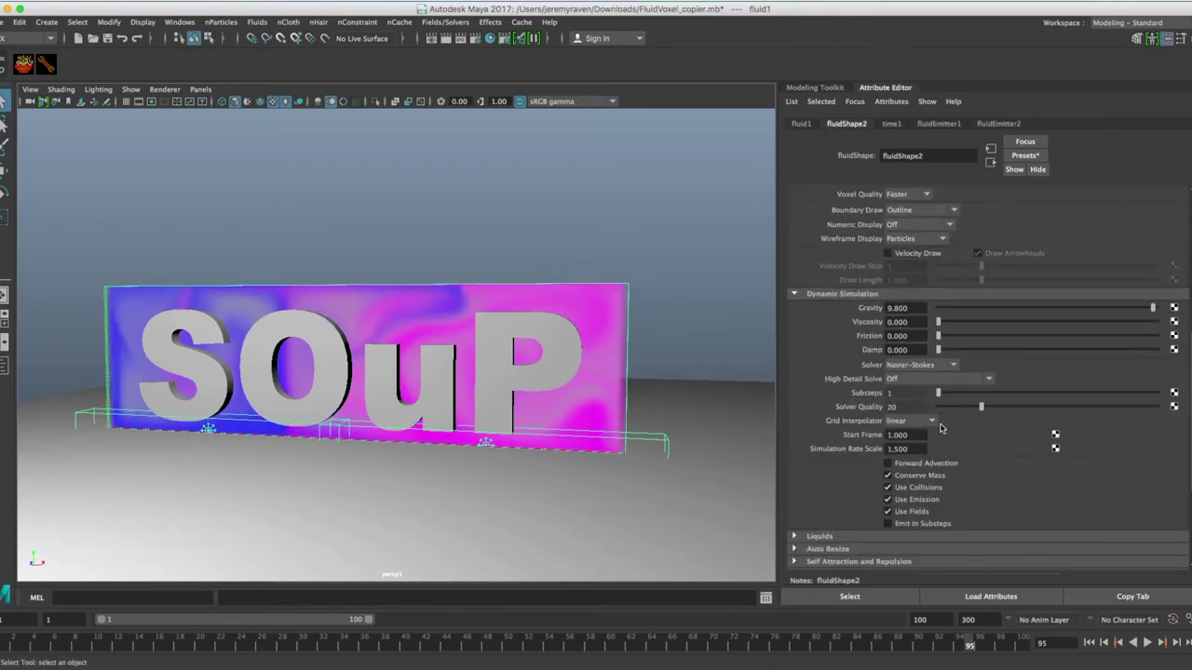
pyautogui.scroll(10, 941, 429)
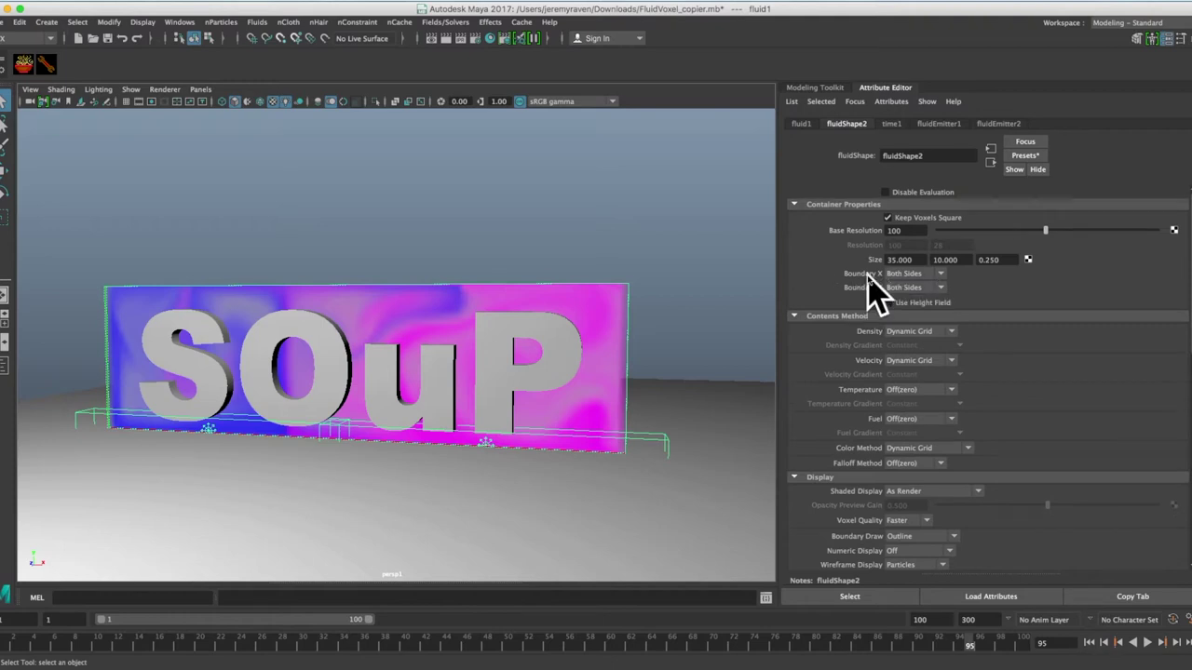
pyautogui.keyDown('alt'); pyautogui.moveTo(486, 305); pyautogui.dragTo(495, 308); pyautogui.keyUp('alt')
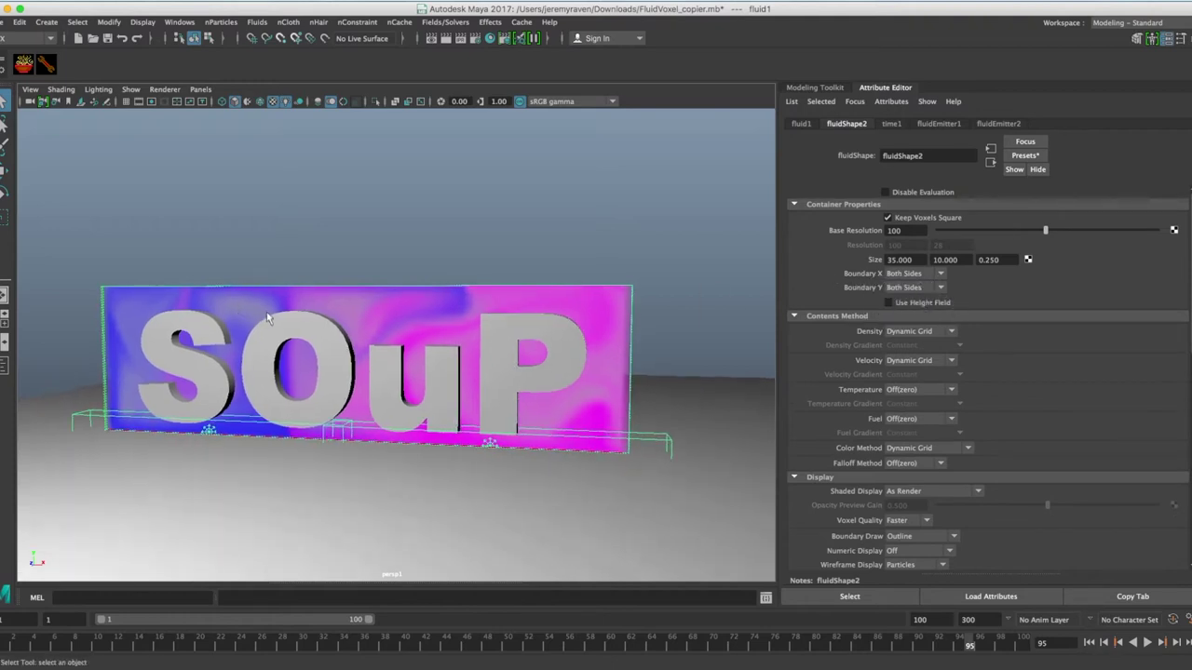
pyautogui.moveTo(267, 312)
pyautogui.keyDown('alt'); pyautogui.mouseDown()
pyautogui.moveTo(282, 312)
pyautogui.moveTo(282, 327)
pyautogui.mouseUp(); pyautogui.keyUp('alt')
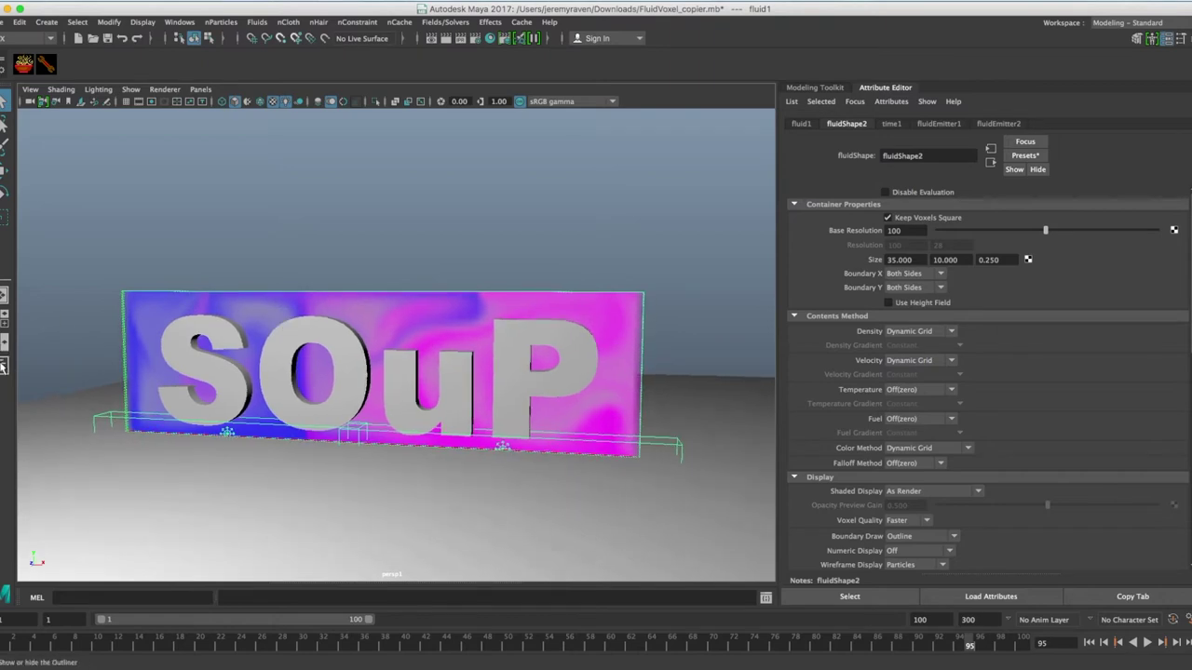
# Hide fluidEmitter1 and fluidEmitter2 in the scene using the Outliner, and close the Outliner again.
pyautogui.click(3, 366)
pyautogui.moveTo(97, 257); pyautogui.dragTo(118, 278)
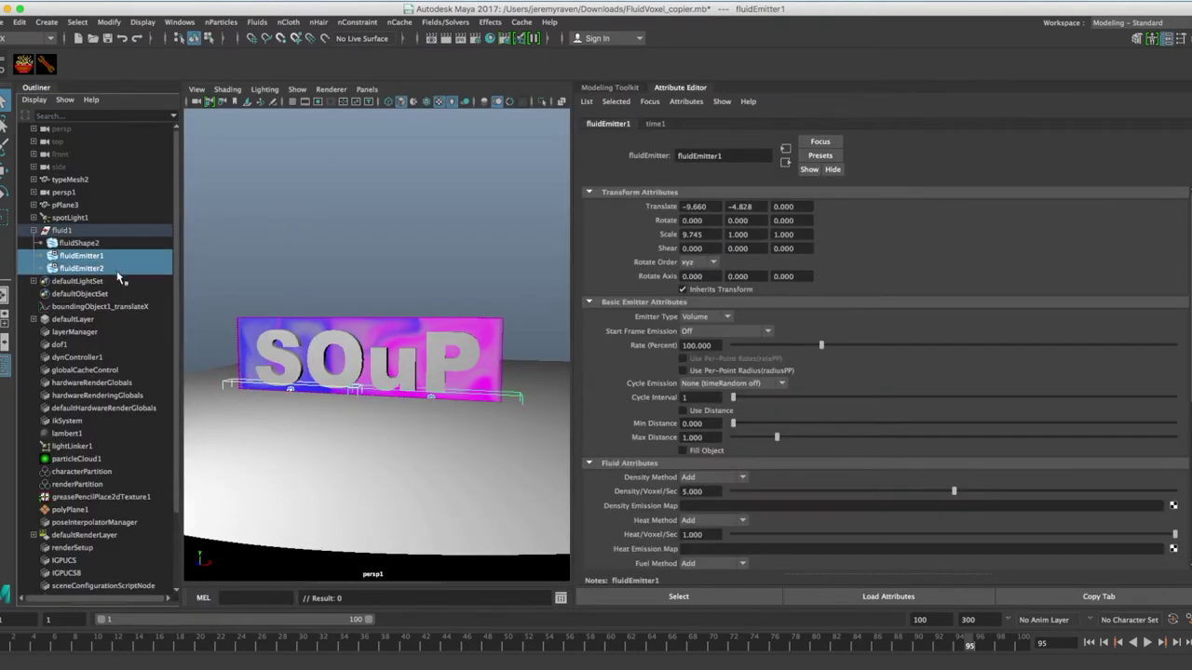
pyautogui.hotkey('ctrl', 'h')
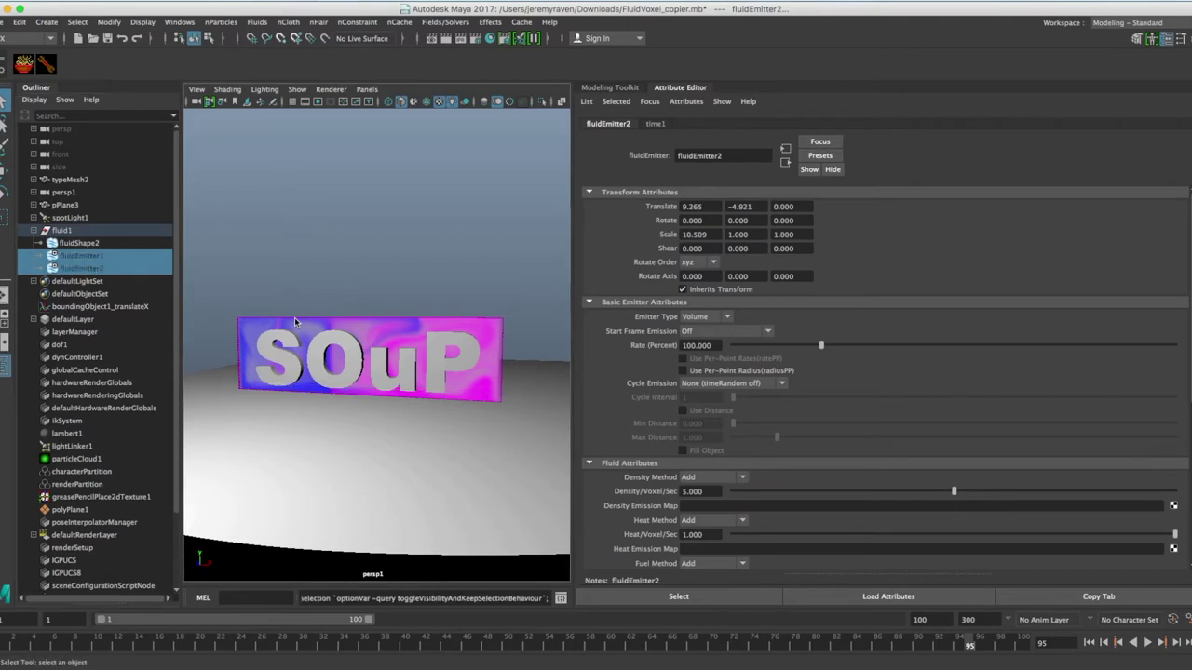
pyautogui.click(3, 366)
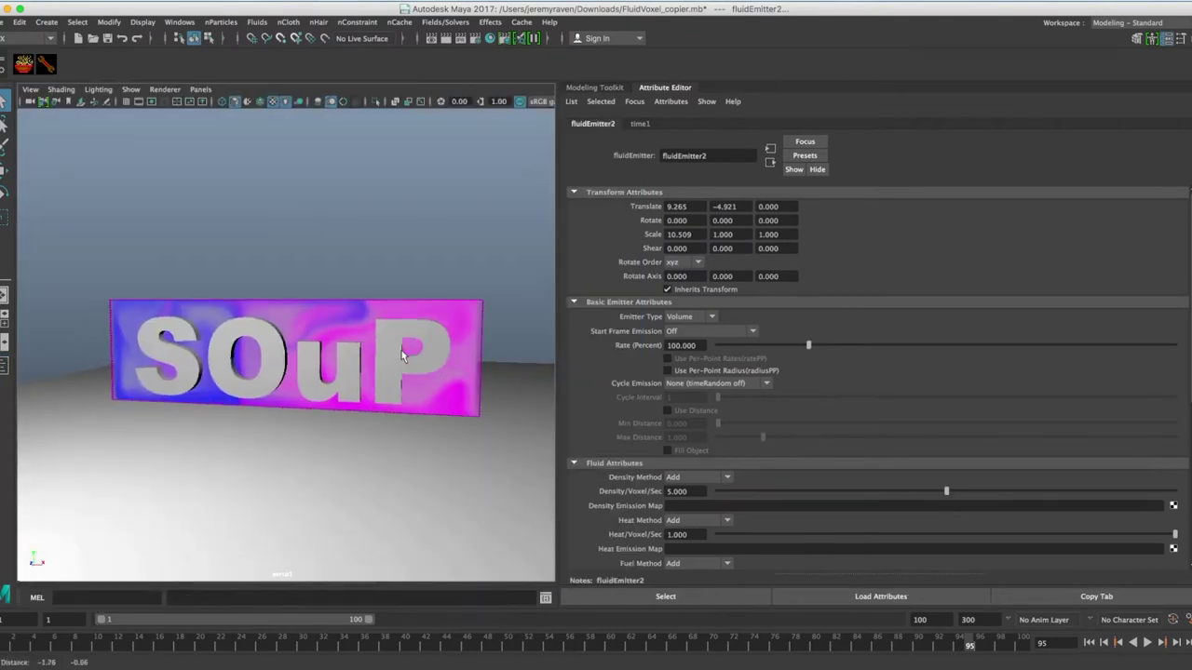
# Hide the SOuP text mesh so only the fluid container shows, and enlarge the perspective viewport.
pyautogui.click(395, 345)
pyautogui.hotkey('ctrl', 'h')
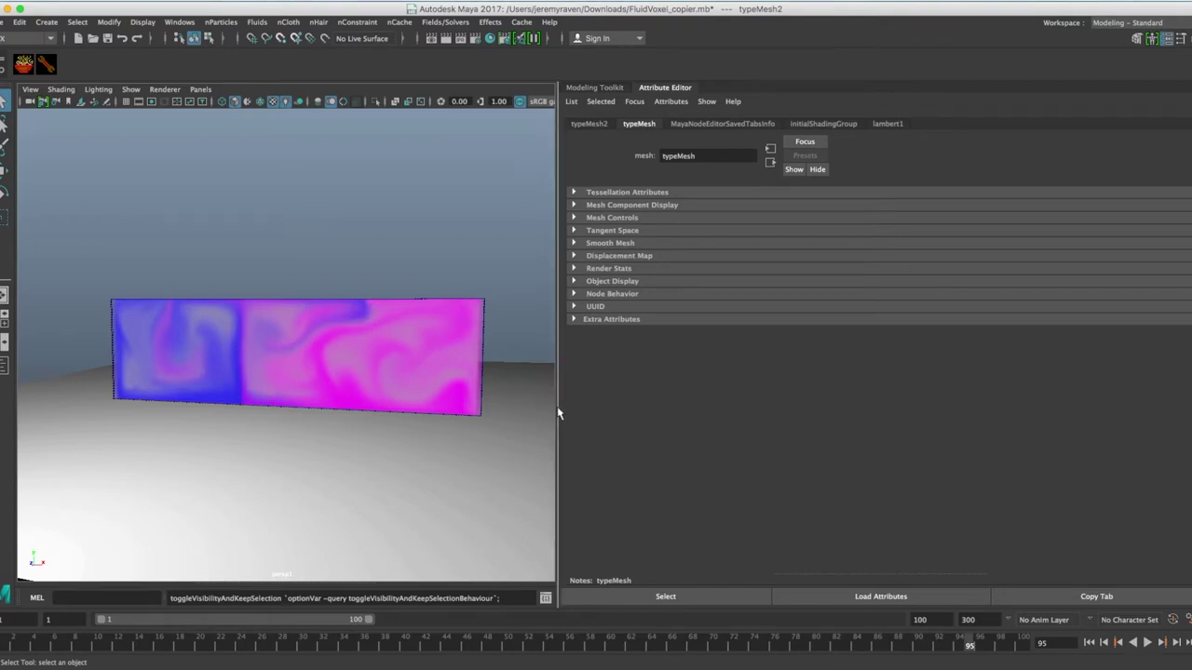
pyautogui.moveTo(558, 412); pyautogui.dragTo(825, 406)
pyautogui.keyDown('alt'); pyautogui.moveTo(524, 394); pyautogui.dragTo(457, 391, button='middle'); pyautogui.keyUp('alt')
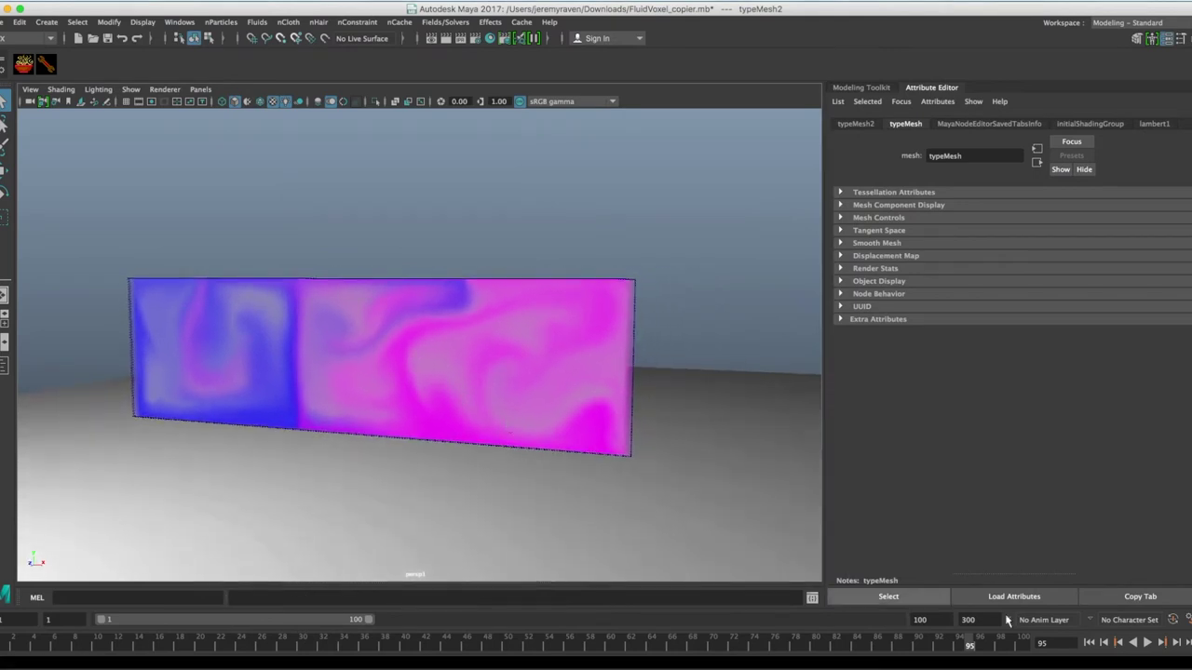
# Open the Node Editor and enlarge its graph area beside the viewport.
pyautogui.click(182, 23)
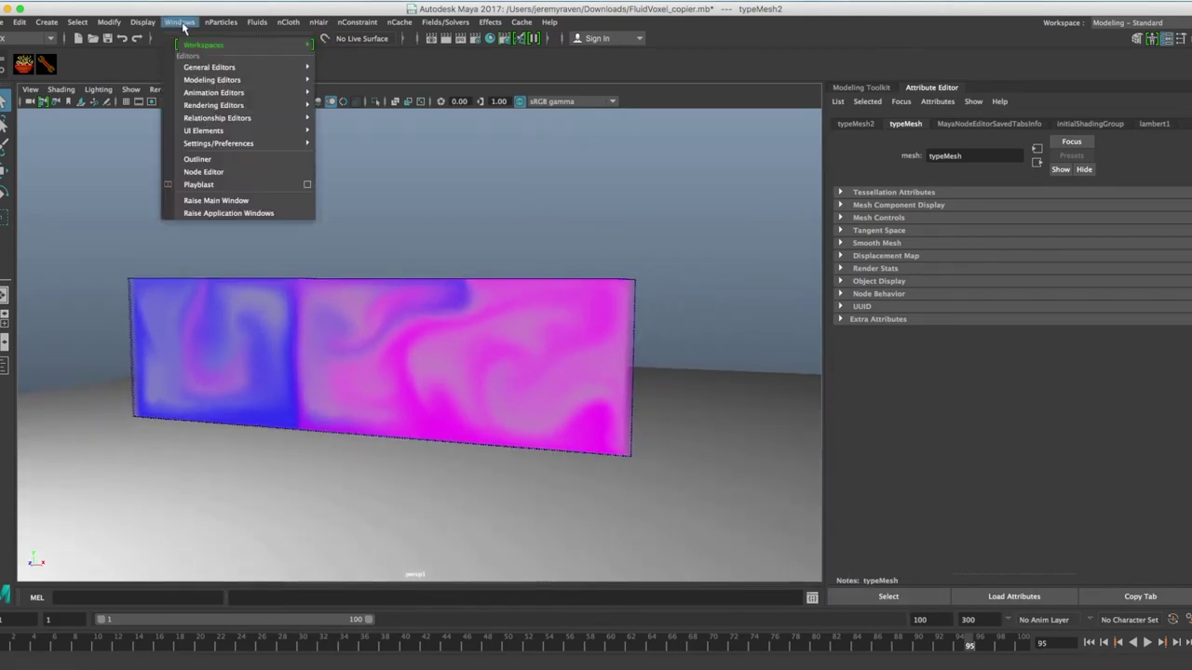
pyautogui.click(203, 172)
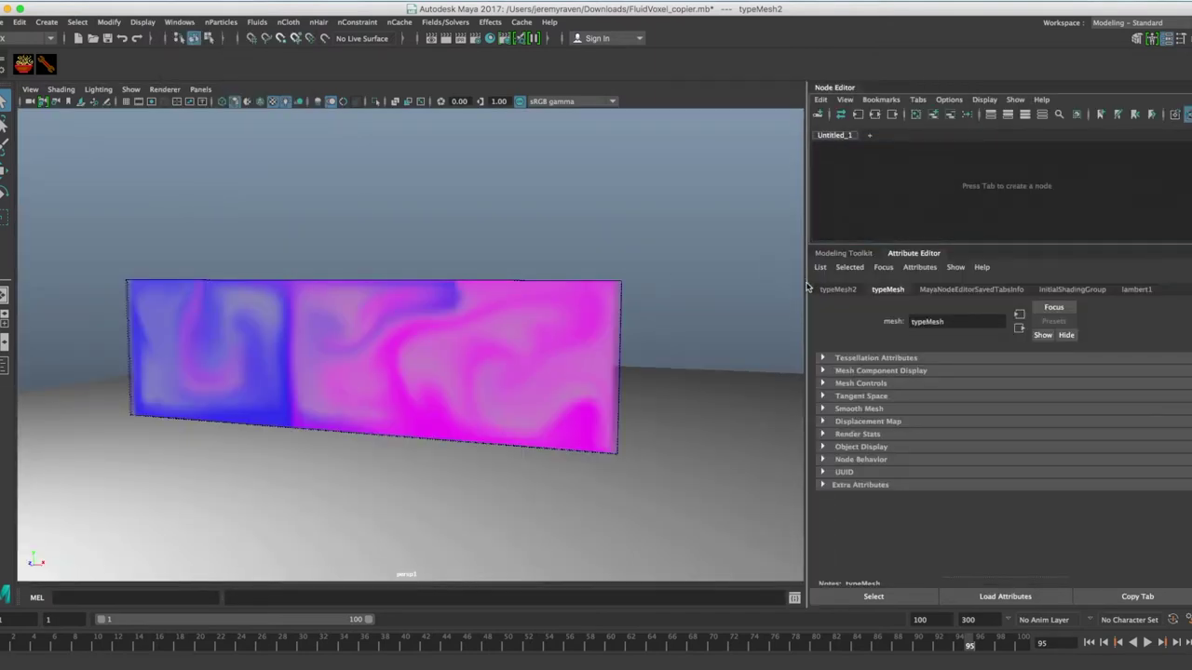
pyautogui.moveTo(804, 284); pyautogui.dragTo(632, 266)
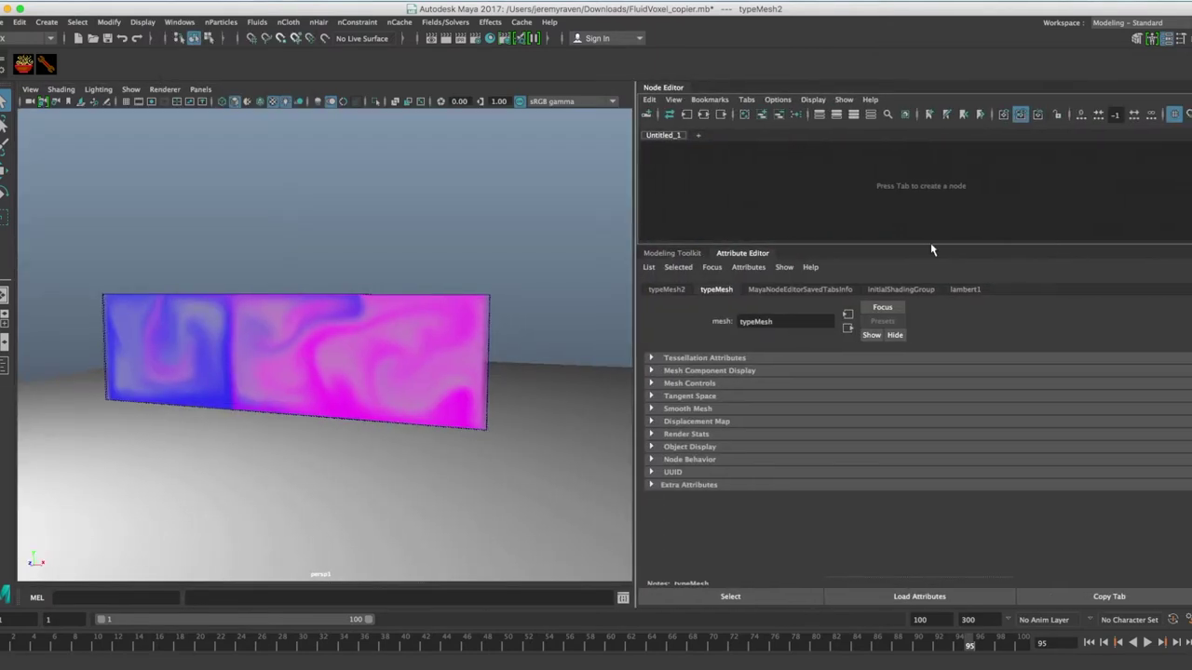
pyautogui.moveTo(932, 248); pyautogui.dragTo(922, 358)
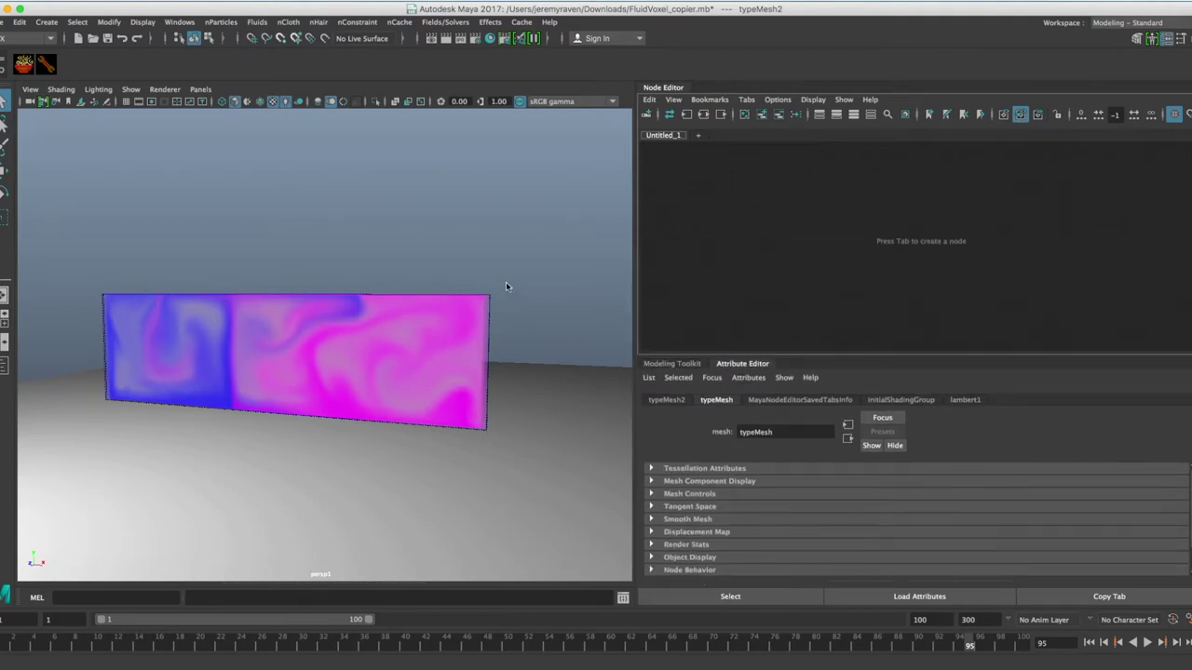
# Graph the fluid container's connections, clear the time, emitter and shading nodes from the graph, and select the remaining fluidShape node.
pyautogui.click(720, 114)
pyautogui.moveTo(693, 199); pyautogui.dragTo(793, 304)
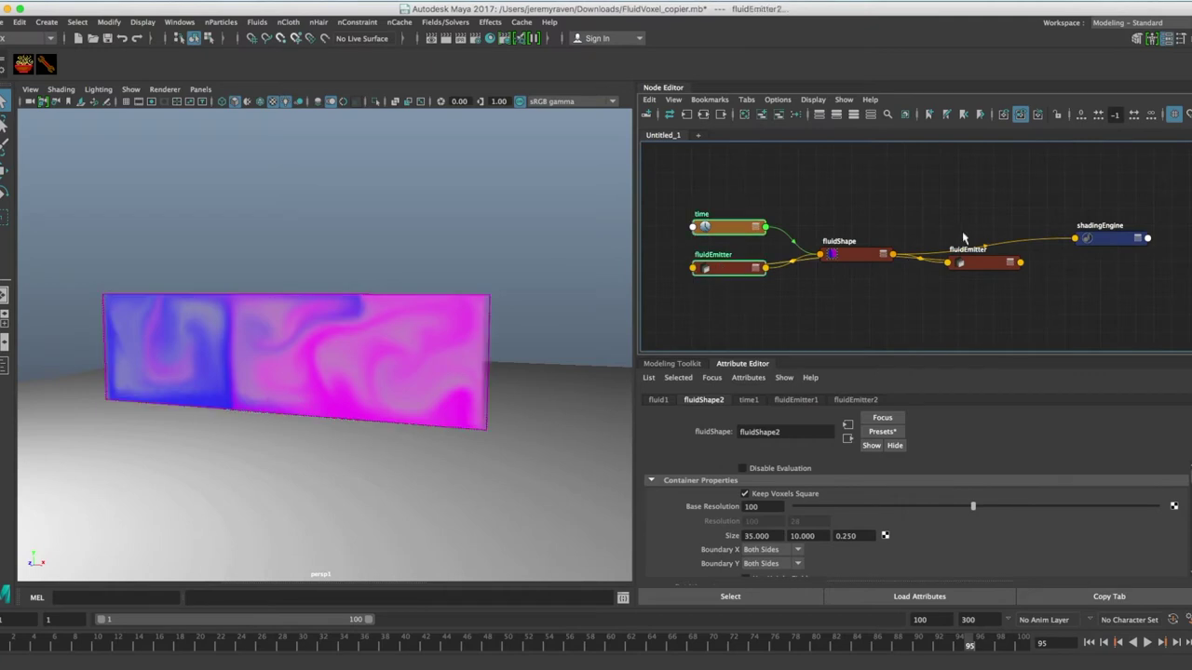
pyautogui.keyDown('shift'); pyautogui.moveTo(977, 203); pyautogui.dragTo(1138, 297); pyautogui.keyUp('shift')
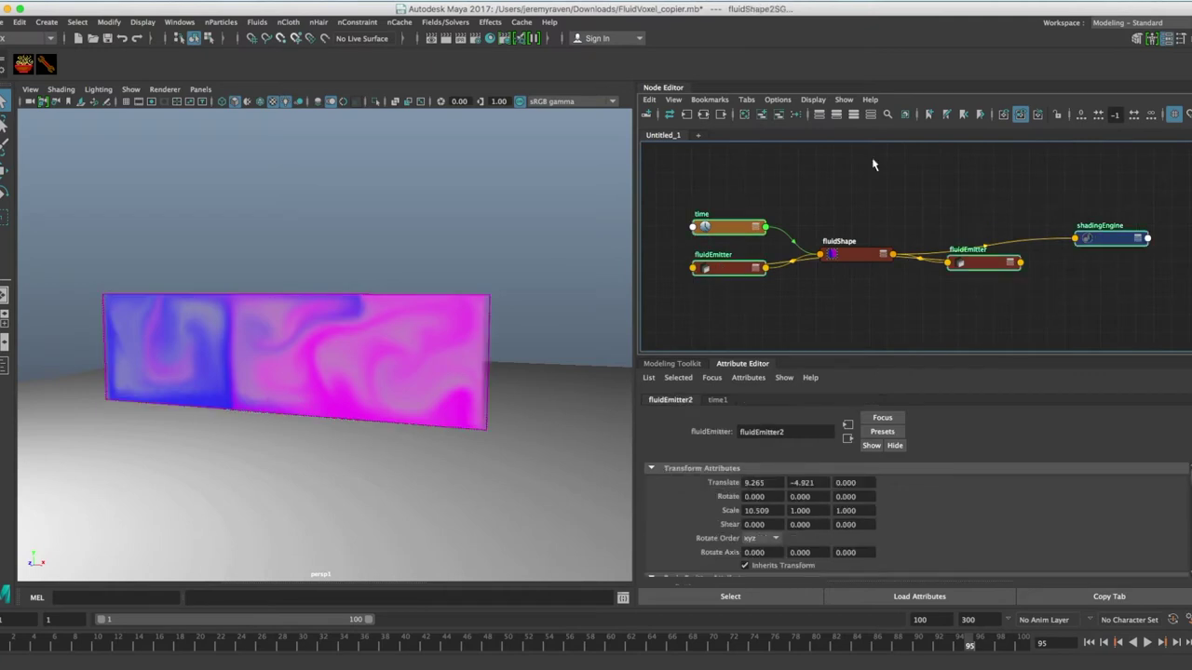
pyautogui.click(779, 113)
pyautogui.moveTo(855, 261); pyautogui.dragTo(729, 256)
pyautogui.click(732, 242)
pyautogui.click(726, 255)
pyautogui.click(710, 263)
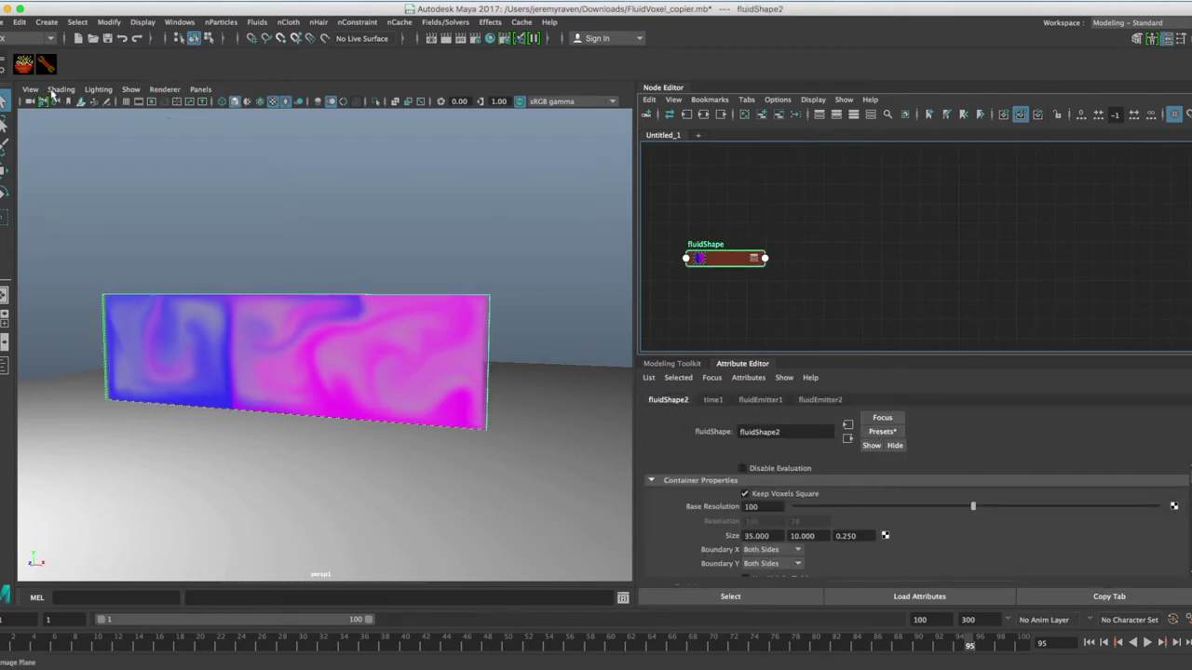
# Create a SOuP fluidAttributeToArray node from the fluidShape and arrange the two connected nodes in the graph.
pyautogui.click(23, 64)
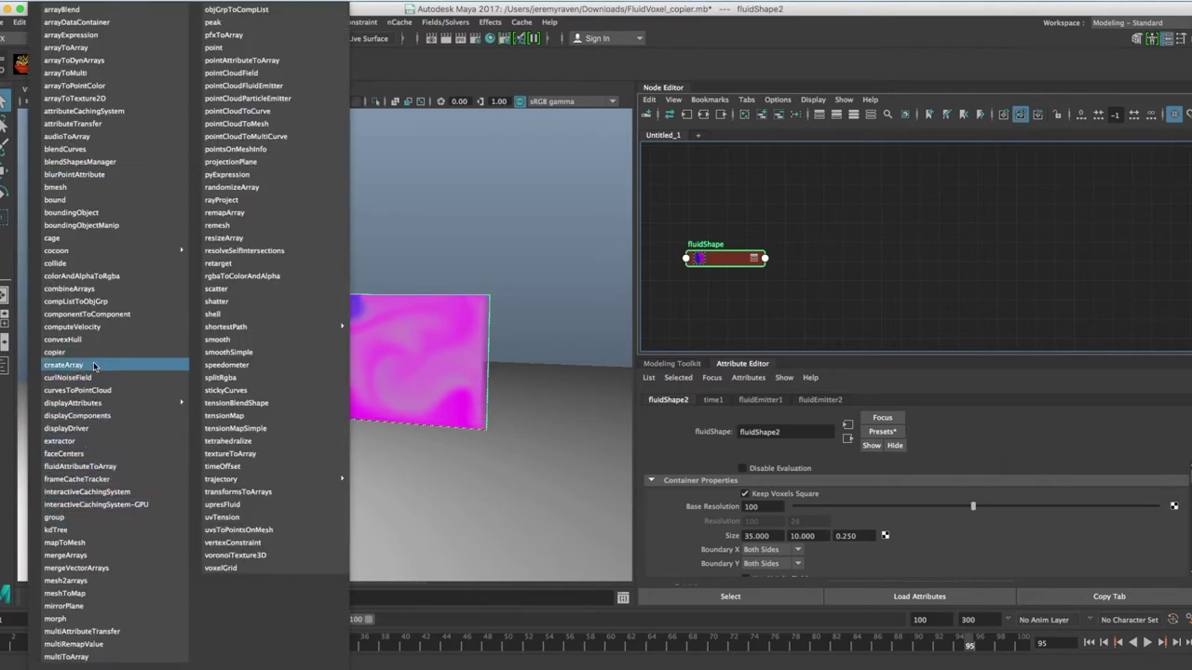
pyautogui.click(93, 467)
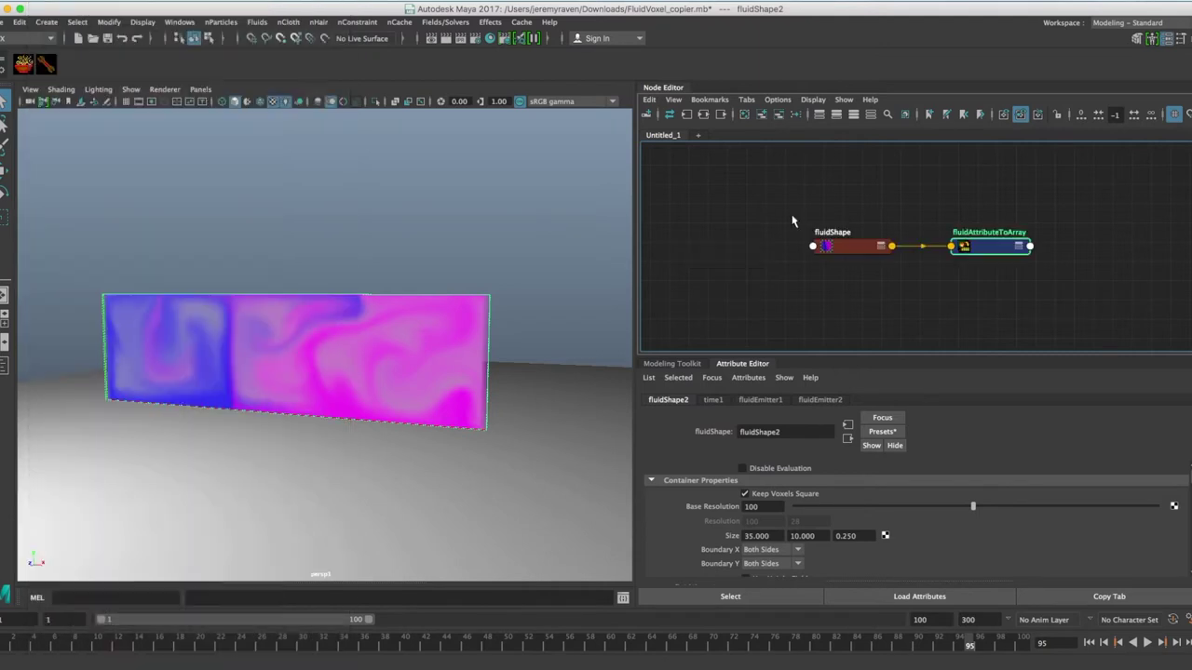
pyautogui.moveTo(859, 252); pyautogui.dragTo(780, 265)
pyautogui.moveTo(963, 247); pyautogui.dragTo(875, 227)
pyautogui.moveTo(775, 260); pyautogui.dragTo(754, 256)
pyautogui.moveTo(887, 227); pyautogui.dragTo(881, 224)
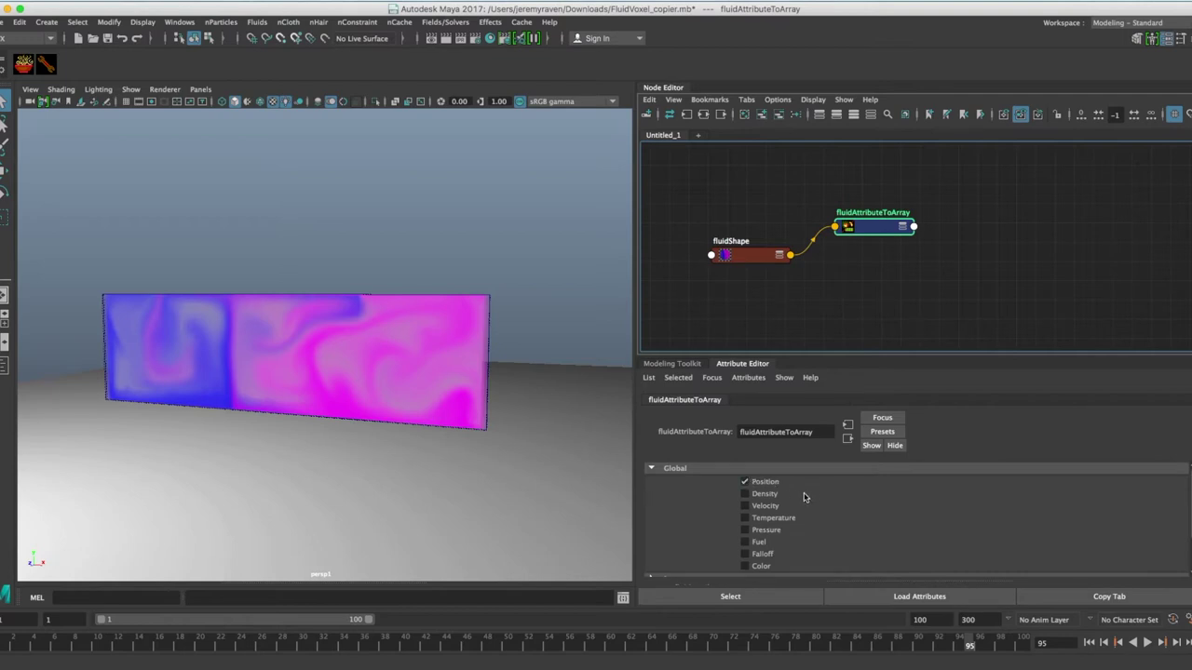
pyautogui.keyDown('alt'); pyautogui.moveTo(852, 287); pyautogui.dragTo(828, 304, button='middle'); pyautogui.keyUp('alt')
pyautogui.scroll(-1, 826, 304)
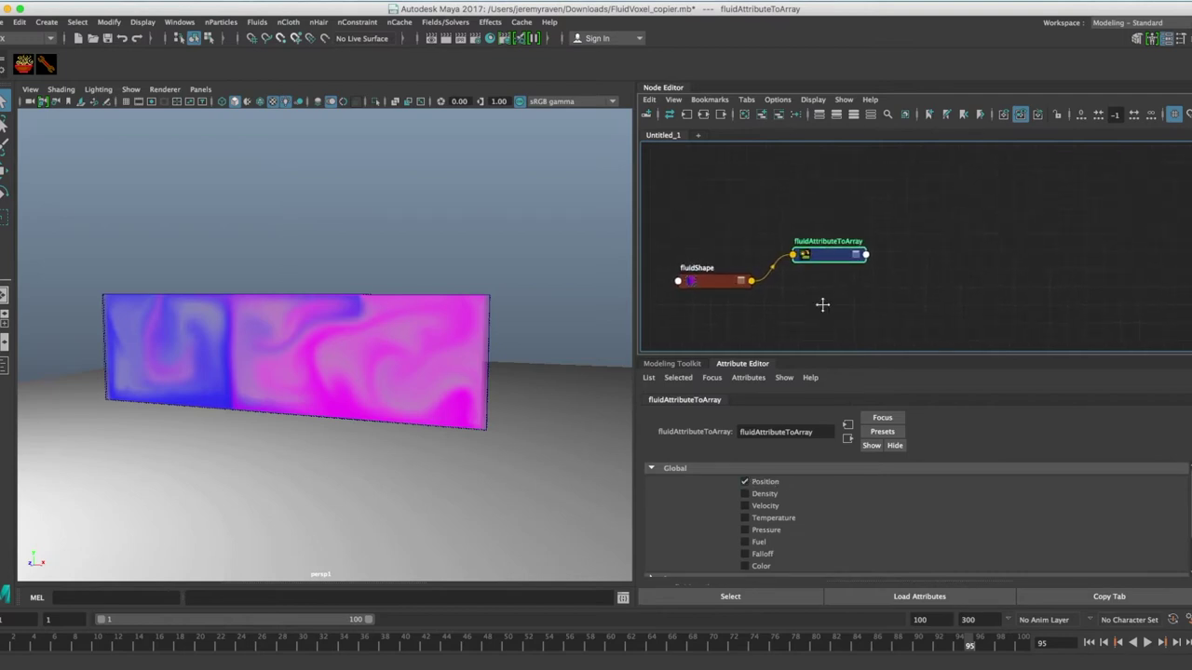
# Create a polygon cube at the fluid container's centre and scale it uniformly to about 0.25.
pyautogui.click(435, 264)
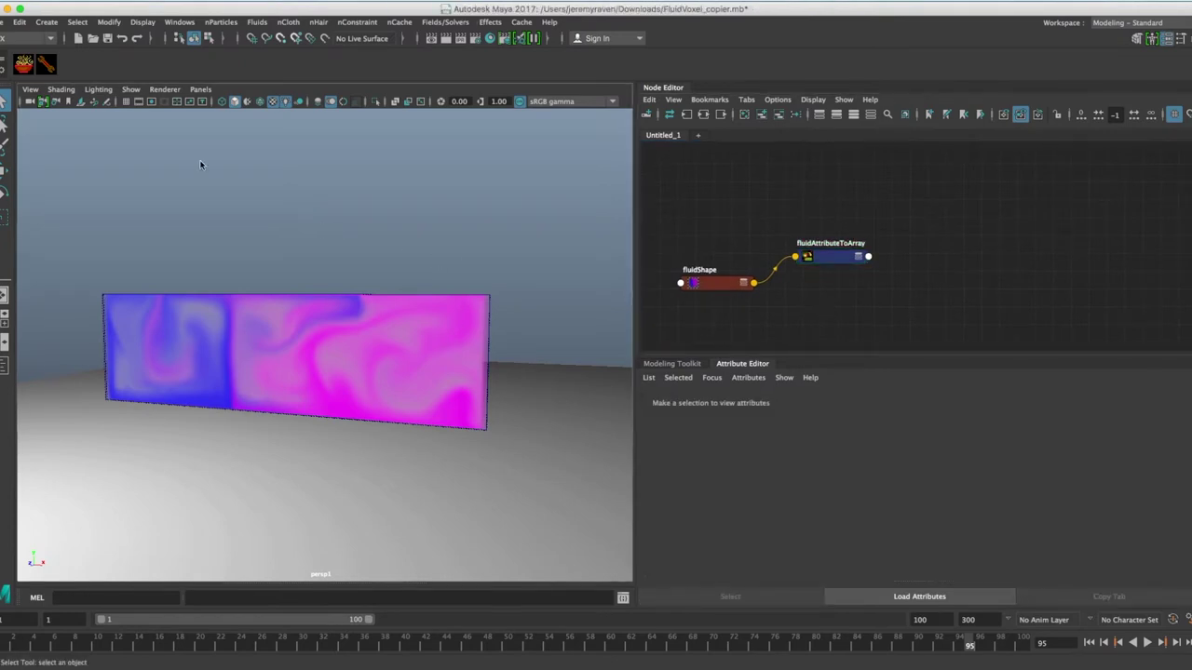
pyautogui.keyDown('shift'); pyautogui.rightClick(242, 215); pyautogui.keyUp('shift')
pyautogui.keyDown('shift'); pyautogui.moveTo(241, 211); pyautogui.dragTo(244, 245, button='right'); pyautogui.keyUp('shift')
pyautogui.keyDown('alt'); pyautogui.moveTo(394, 341); pyautogui.dragTo(414, 339); pyautogui.keyUp('alt')
pyautogui.scroll(8, 414, 339)
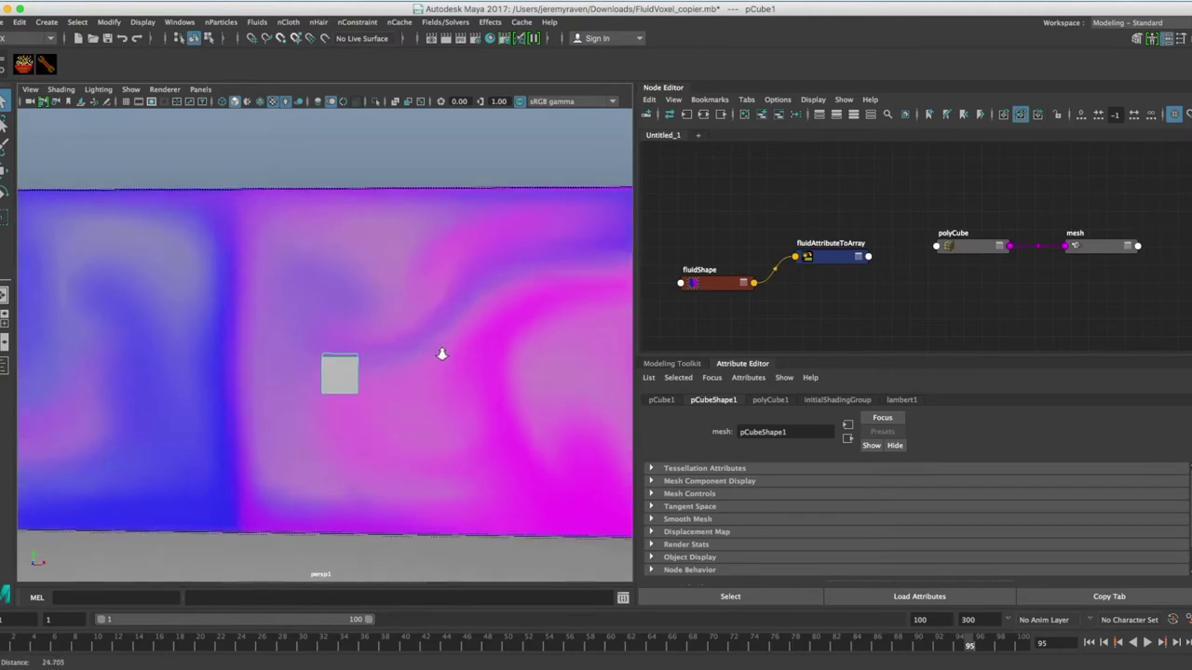
pyautogui.scroll(2, 443, 353)
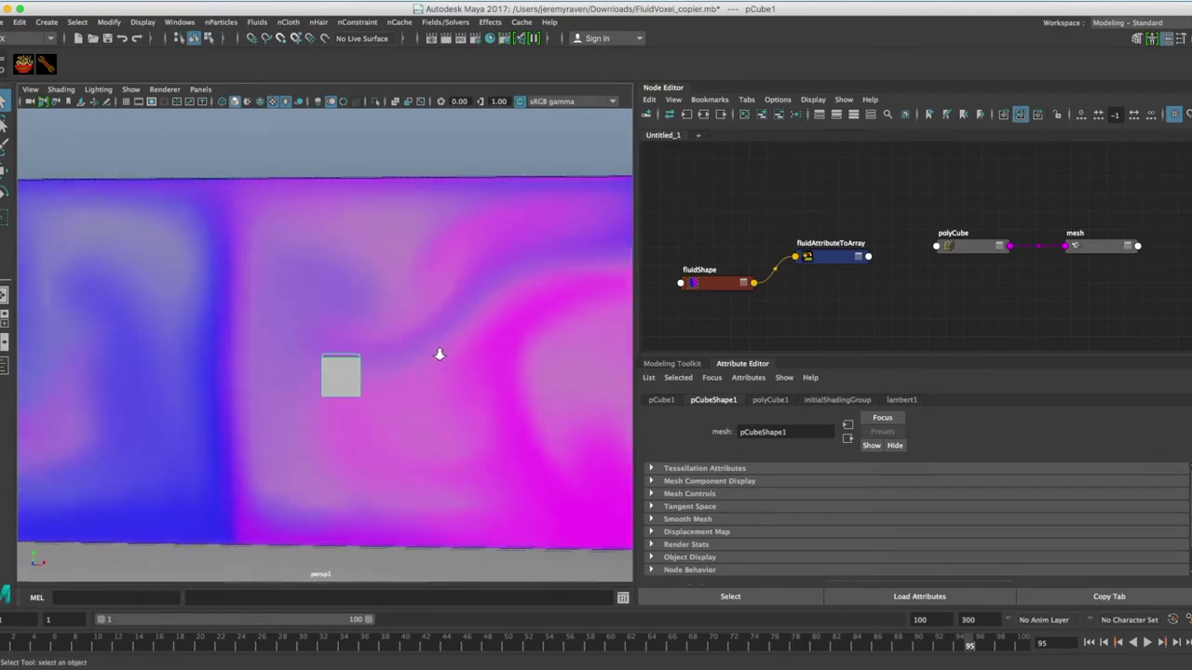
pyautogui.press('r')
pyautogui.moveTo(341, 374); pyautogui.dragTo(318, 381)
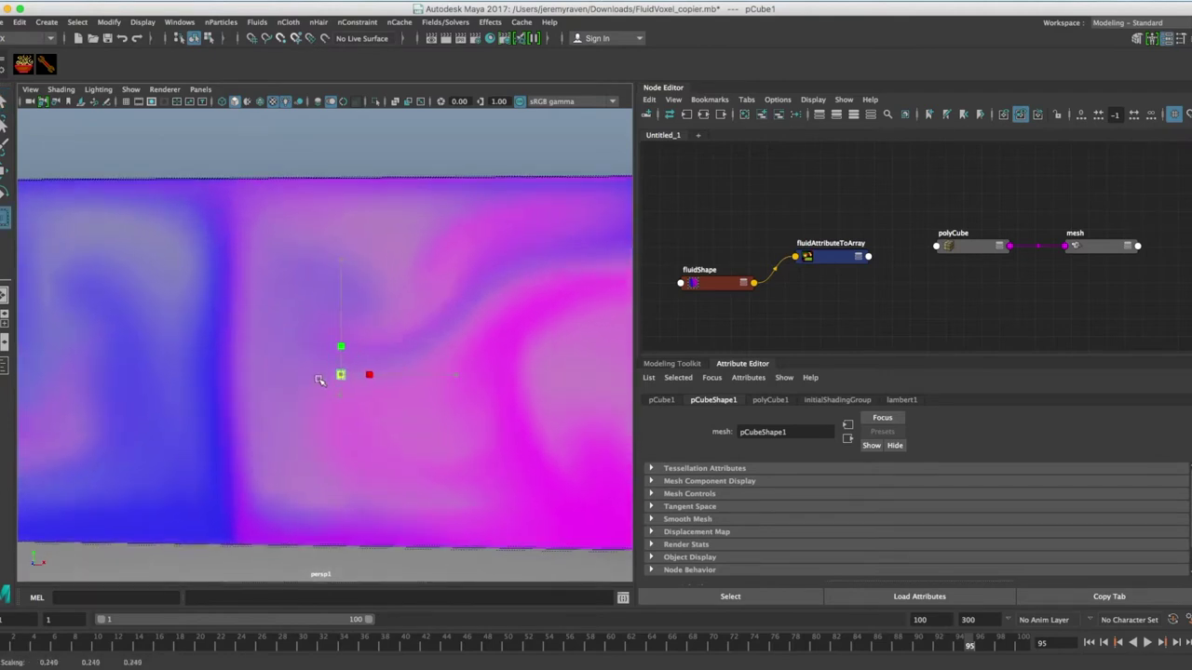
pyautogui.press('q')
pyautogui.scroll(5, 367, 378)
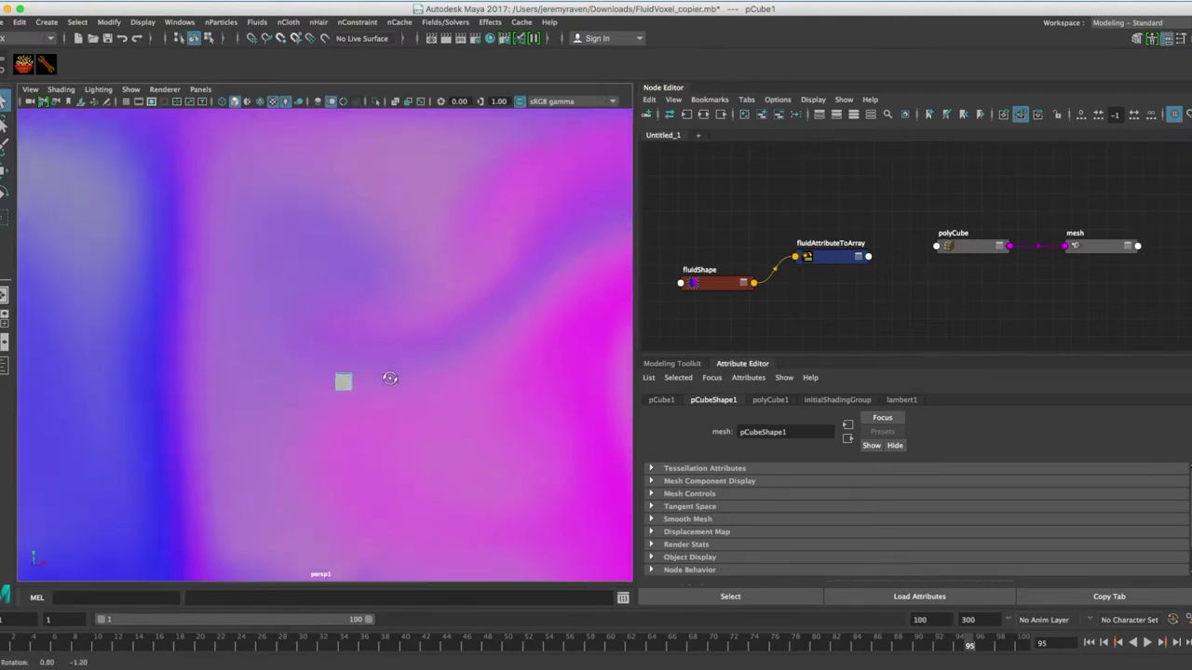
pyautogui.scroll(-2, 360, 378)
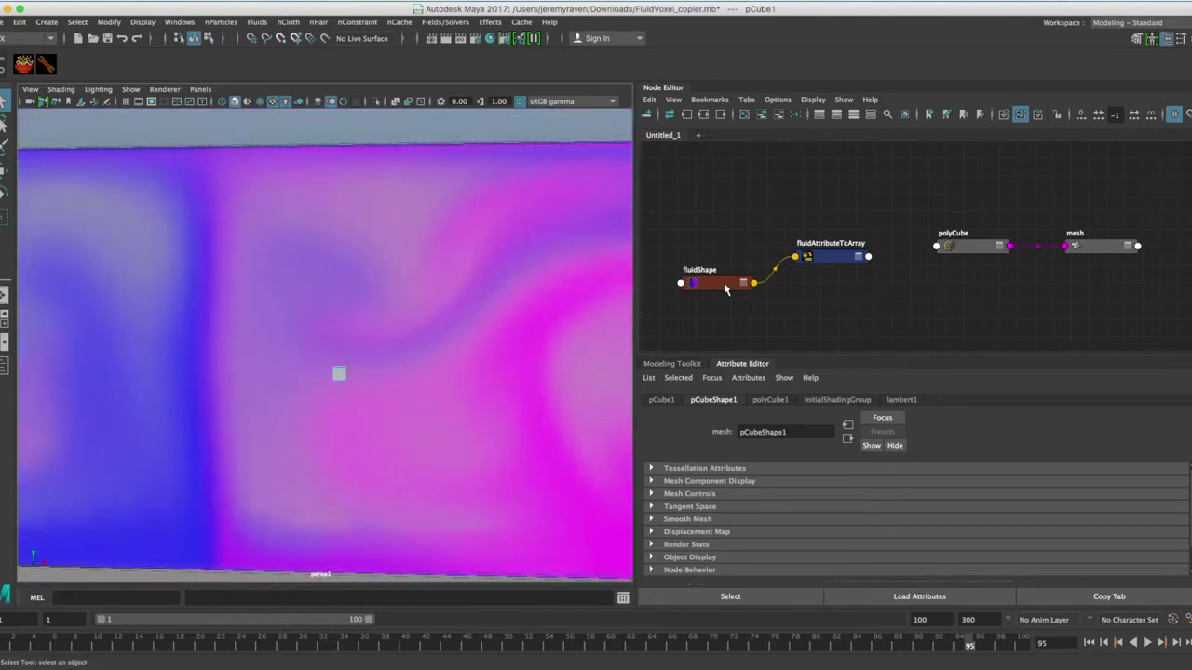
# Set the fluidShape's Boundary Draw to Full to display the container's voxel grid.
pyautogui.click(726, 286)
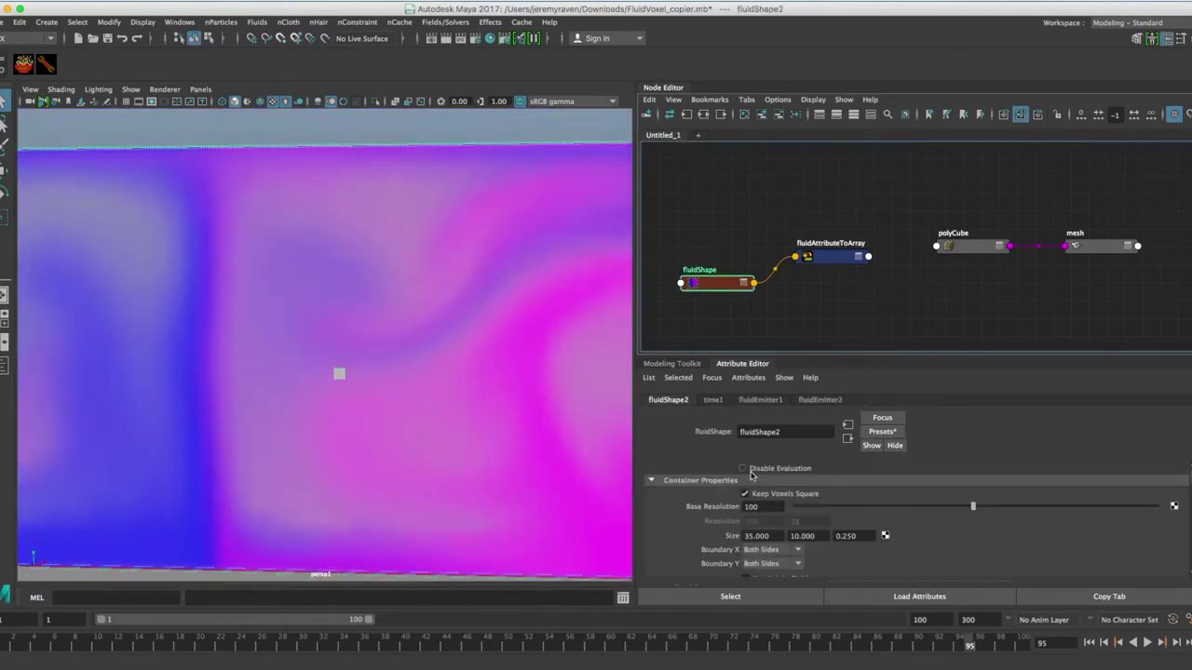
pyautogui.scroll(-10, 855, 528)
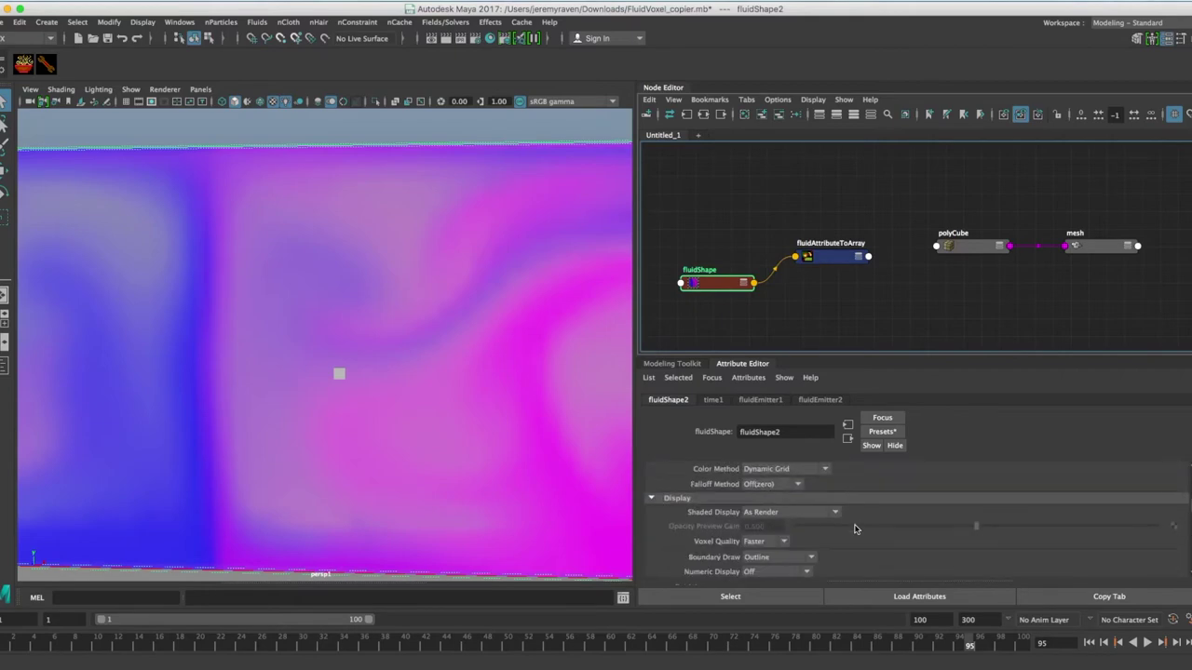
pyautogui.scroll(-1, 819, 536)
pyautogui.click(786, 547)
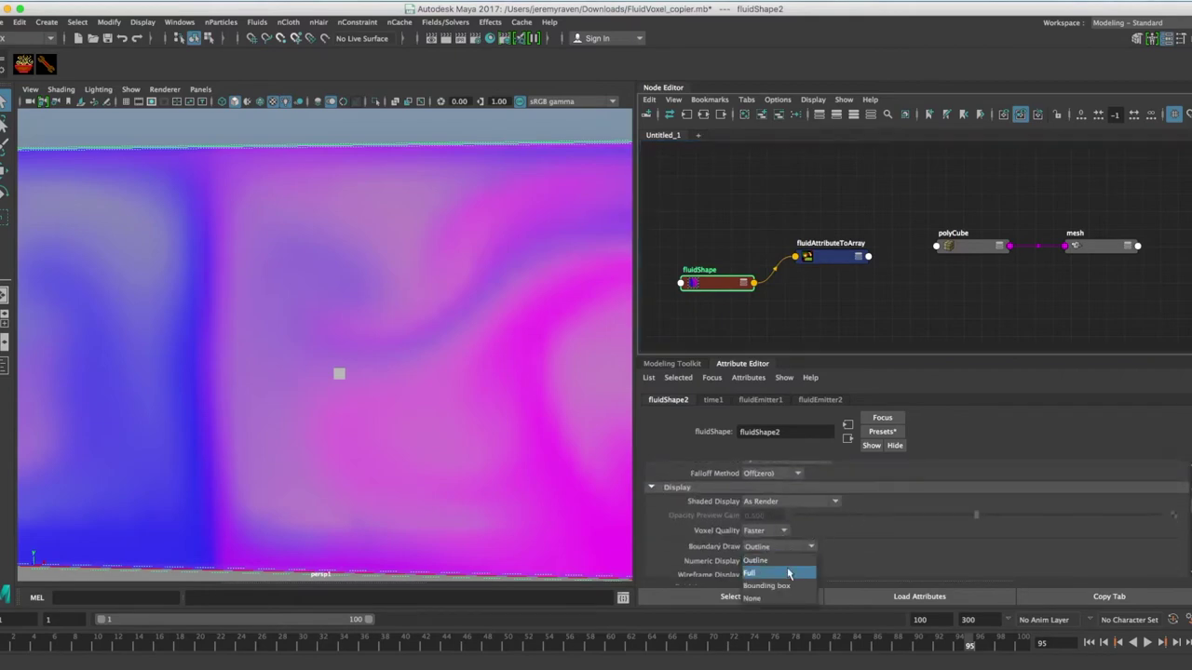
pyautogui.click(787, 573)
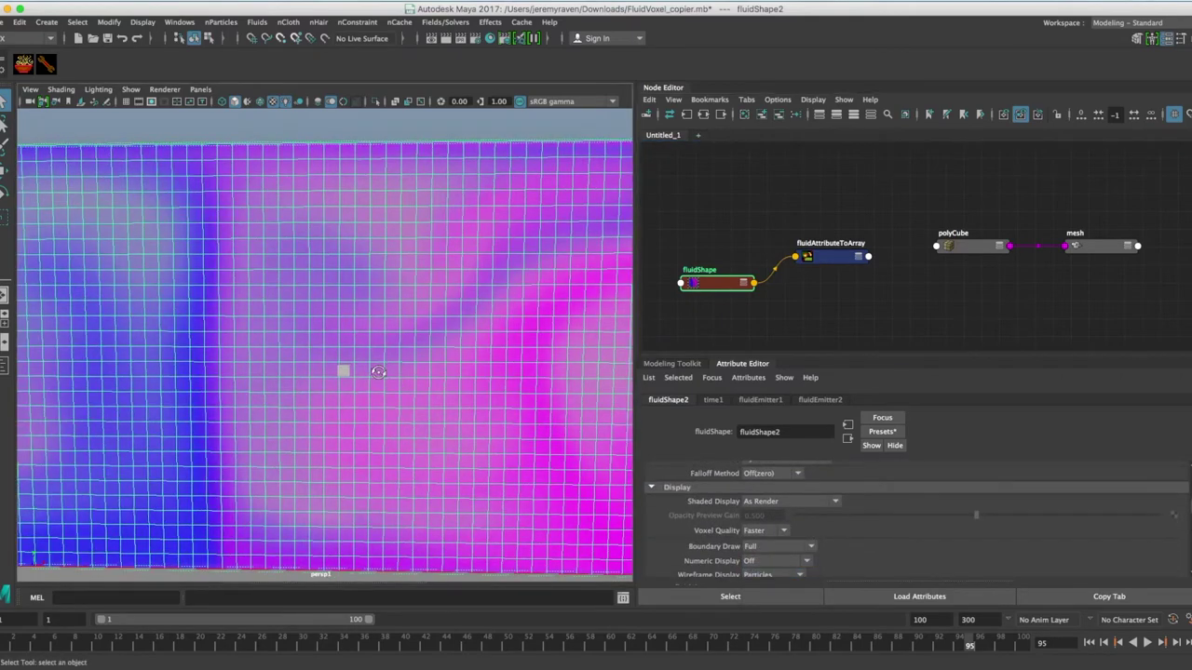
# Compare the small cube with the voxel grid and move it out beyond the fluid container's upper-left corner.
pyautogui.click(348, 390)
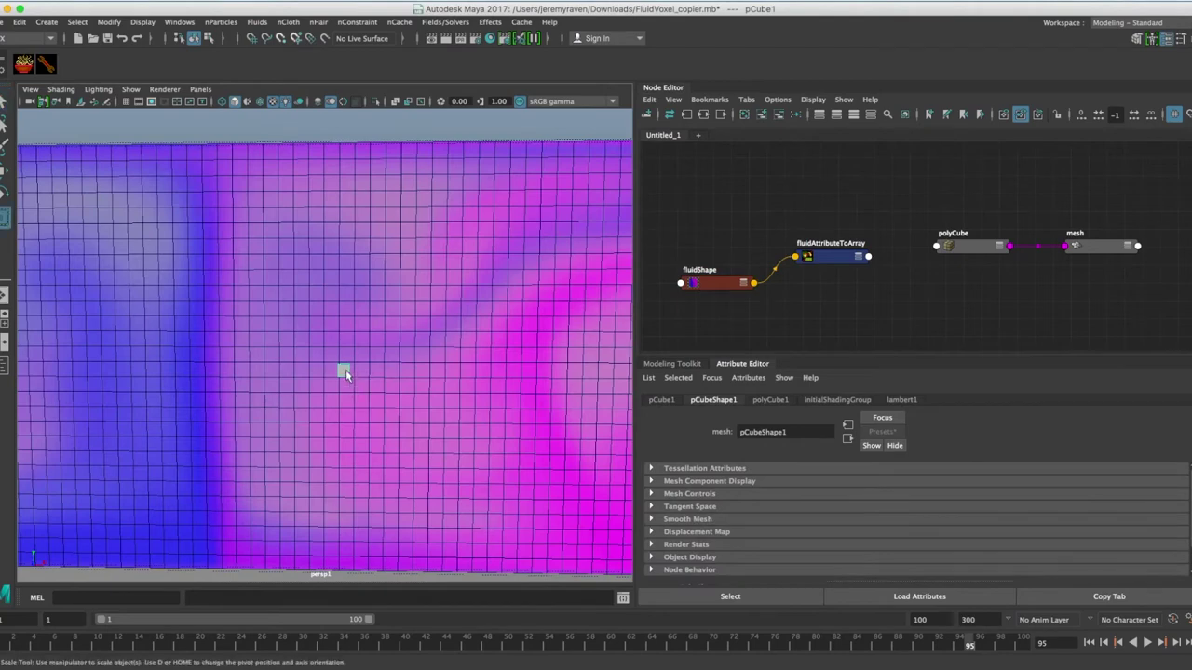
pyautogui.press('r')
pyautogui.keyDown('alt'); pyautogui.moveTo(395, 383); pyautogui.dragTo(296, 364, button='right'); pyautogui.keyUp('alt')
pyautogui.keyDown('alt'); pyautogui.moveTo(346, 364); pyautogui.dragTo(367, 385, button='middle'); pyautogui.keyUp('alt')
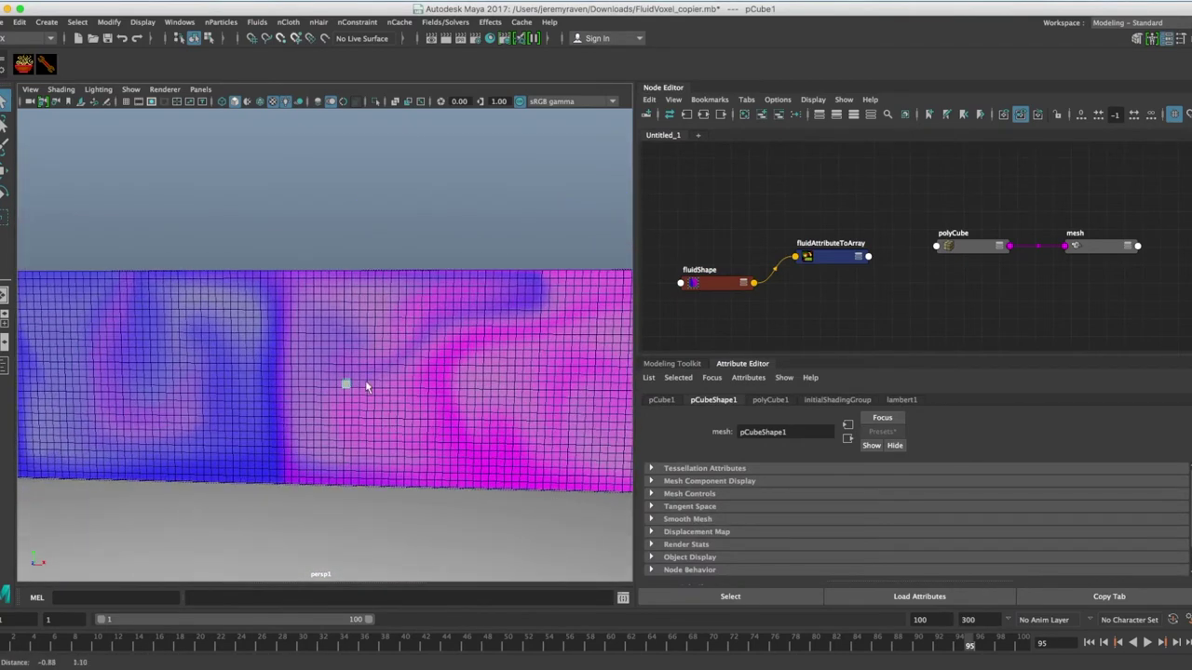
pyautogui.keyDown('alt'); pyautogui.moveTo(367, 385); pyautogui.dragTo(357, 382, button='right'); pyautogui.keyUp('alt')
pyautogui.press('w')
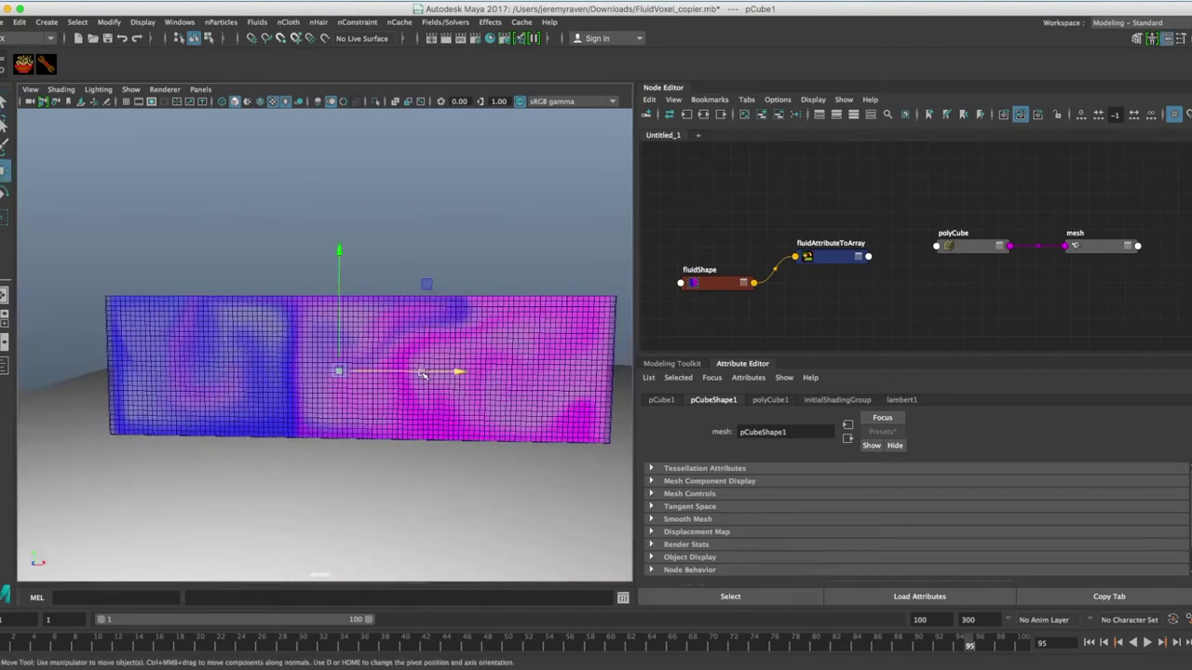
pyautogui.moveTo(424, 374); pyautogui.dragTo(47, 130)
pyautogui.keyDown('alt'); pyautogui.moveTo(229, 314); pyautogui.dragTo(223, 322); pyautogui.keyUp('alt')
pyautogui.press('q')
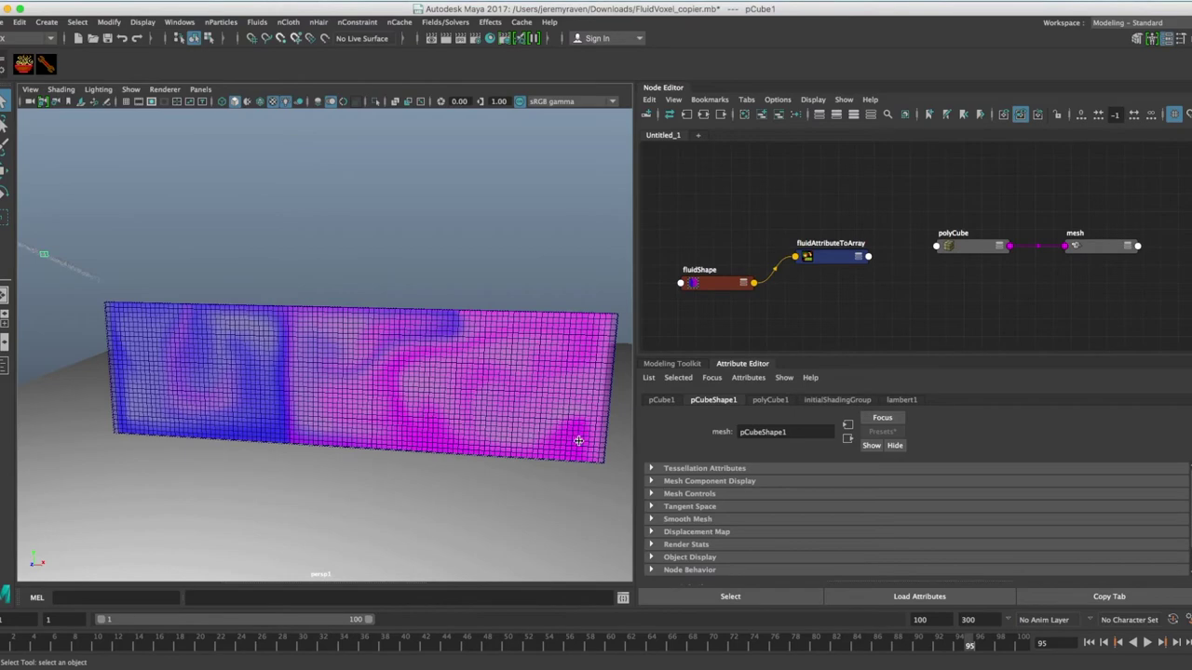
# Select the fluid container and set its Boundary Draw back to Outline.
pyautogui.click(505, 347)
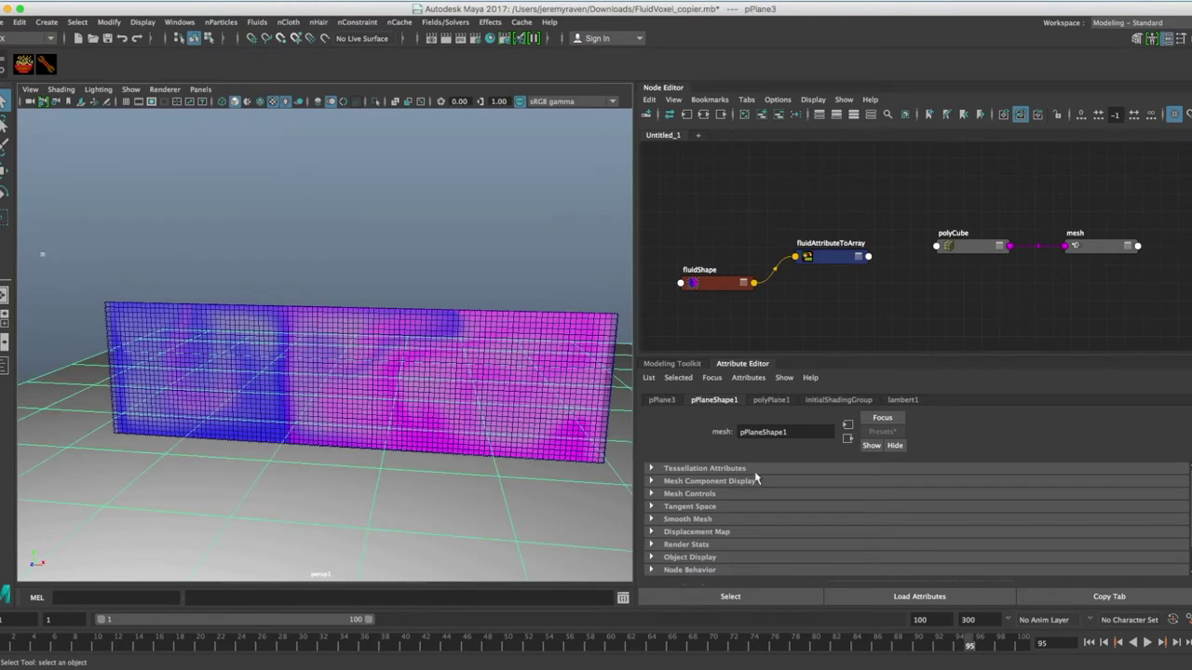
pyautogui.click(540, 317)
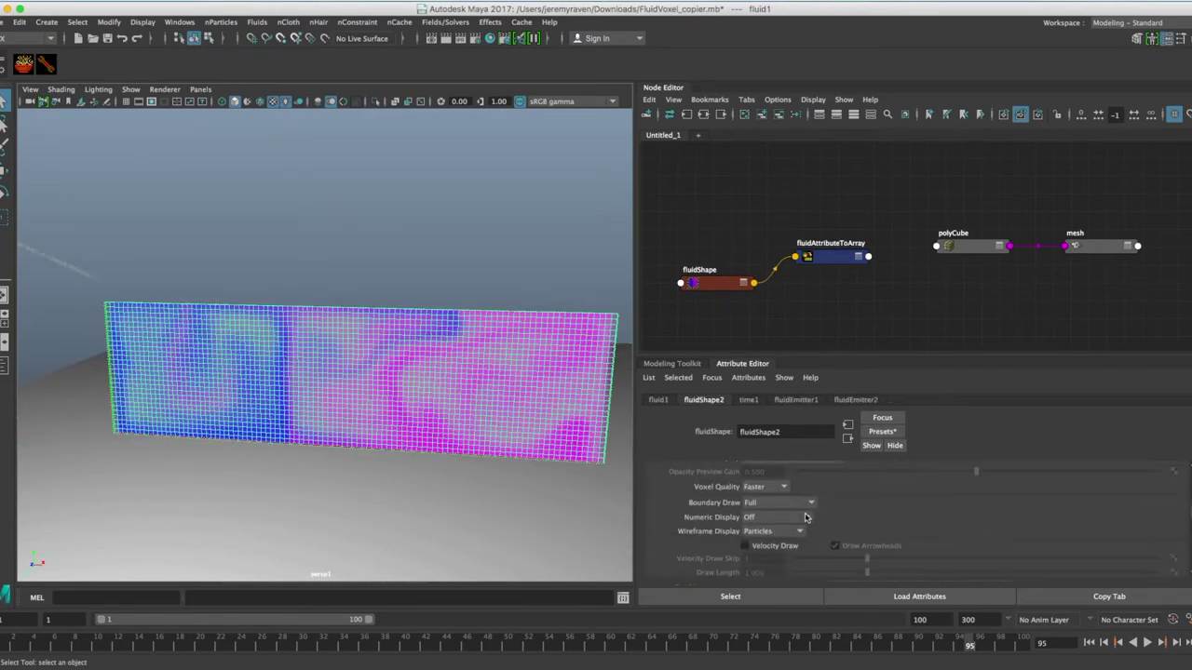
pyautogui.click(777, 503)
pyautogui.click(784, 519)
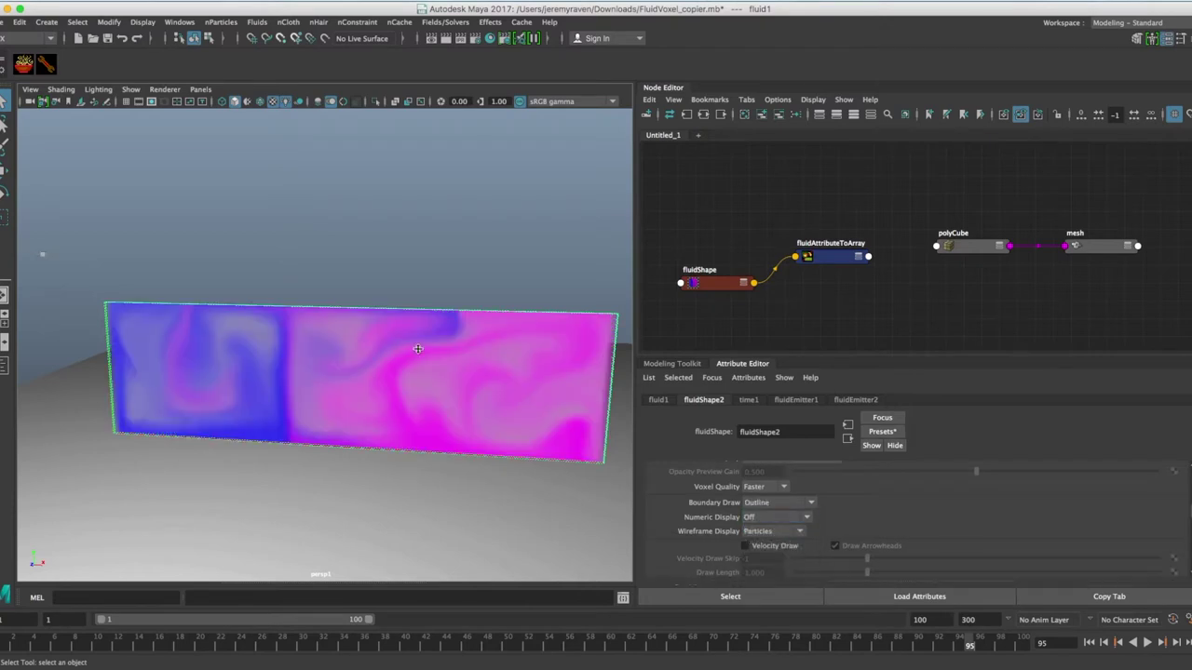
pyautogui.keyDown('alt'); pyautogui.moveTo(418, 349); pyautogui.dragTo(400, 341); pyautogui.keyUp('alt')
# Arrange the polyCube and mesh nodes beneath the fluid nodes and pin all four nodes in the graph.
pyautogui.moveTo(970, 253); pyautogui.dragTo(816, 257)
pyautogui.keyDown('alt'); pyautogui.moveTo(1079, 199); pyautogui.dragTo(991, 270, button='middle'); pyautogui.keyUp('alt')
pyautogui.moveTo(1070, 237); pyautogui.dragTo(824, 314)
pyautogui.moveTo(700, 214); pyautogui.dragTo(861, 333)
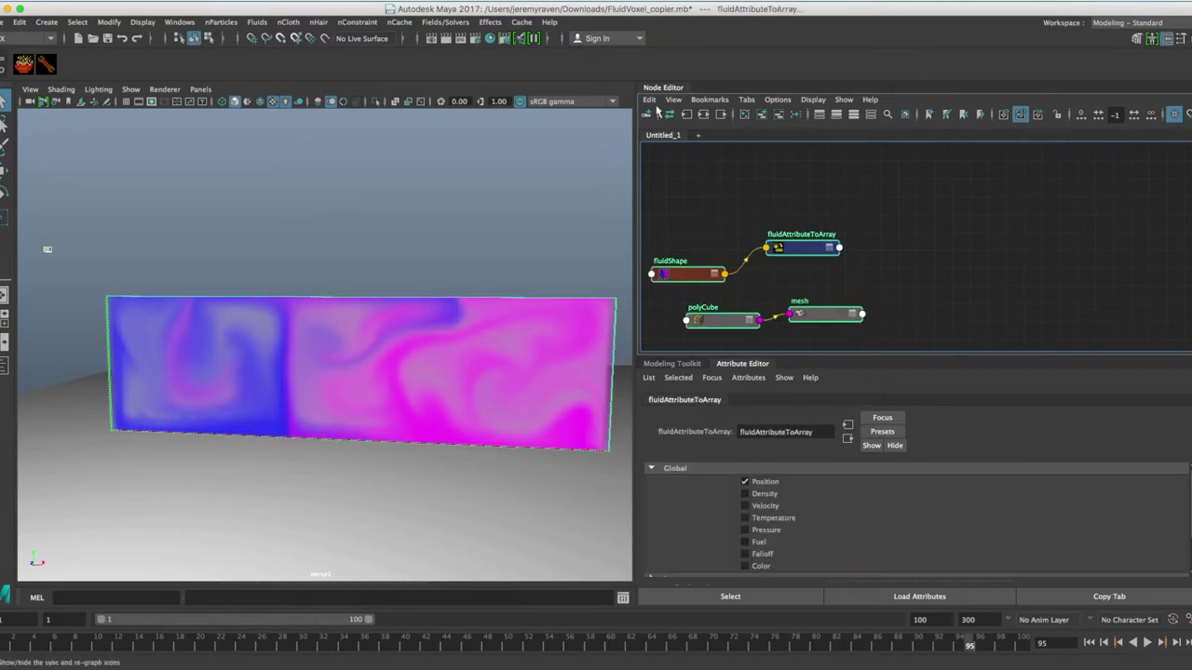
pyautogui.click(652, 101)
pyautogui.click(668, 166)
pyautogui.click(966, 240)
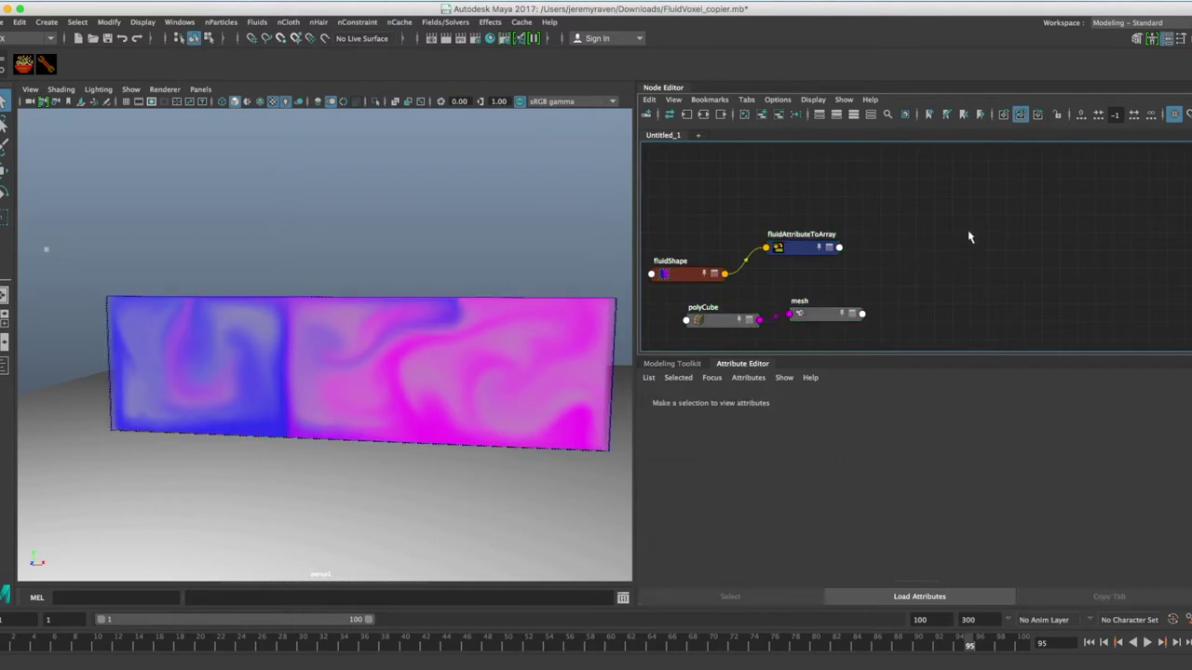
# Create a SOuP copier node with nothing else selected.
pyautogui.click(23, 63)
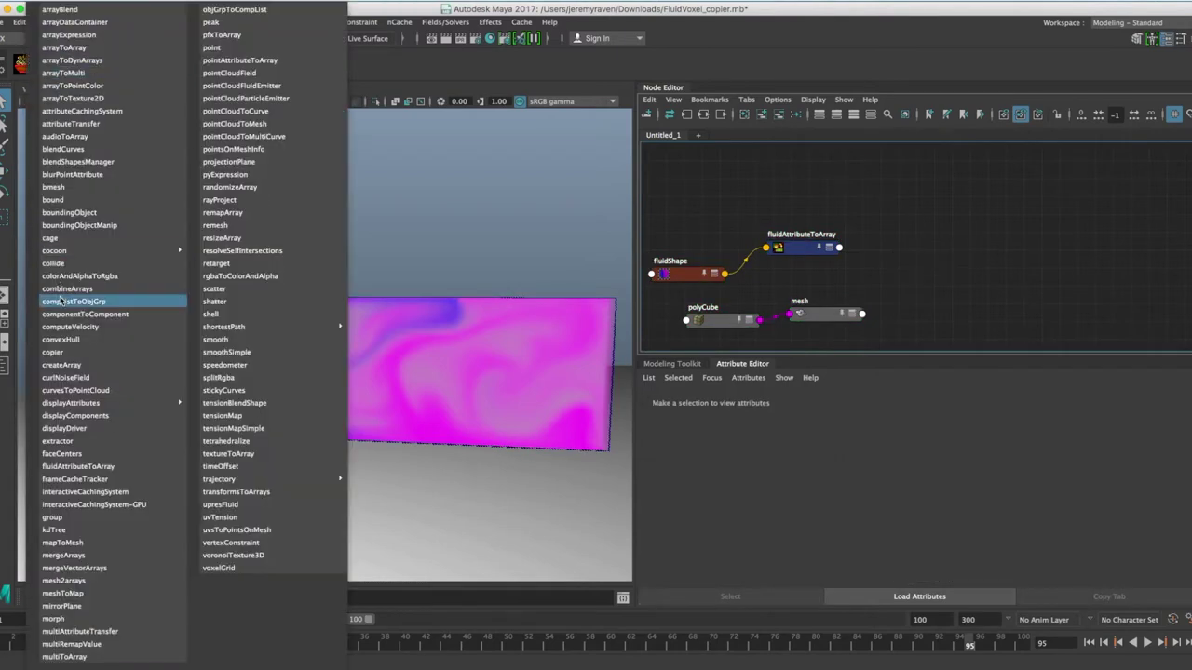
pyautogui.click(54, 352)
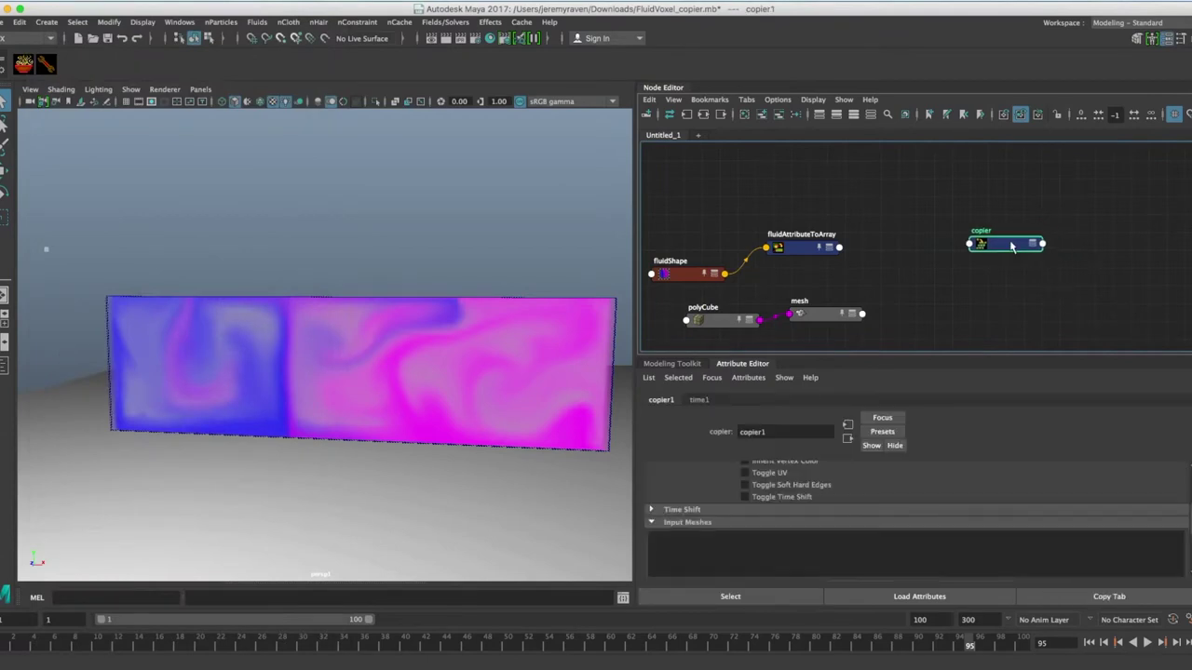
pyautogui.click(989, 218)
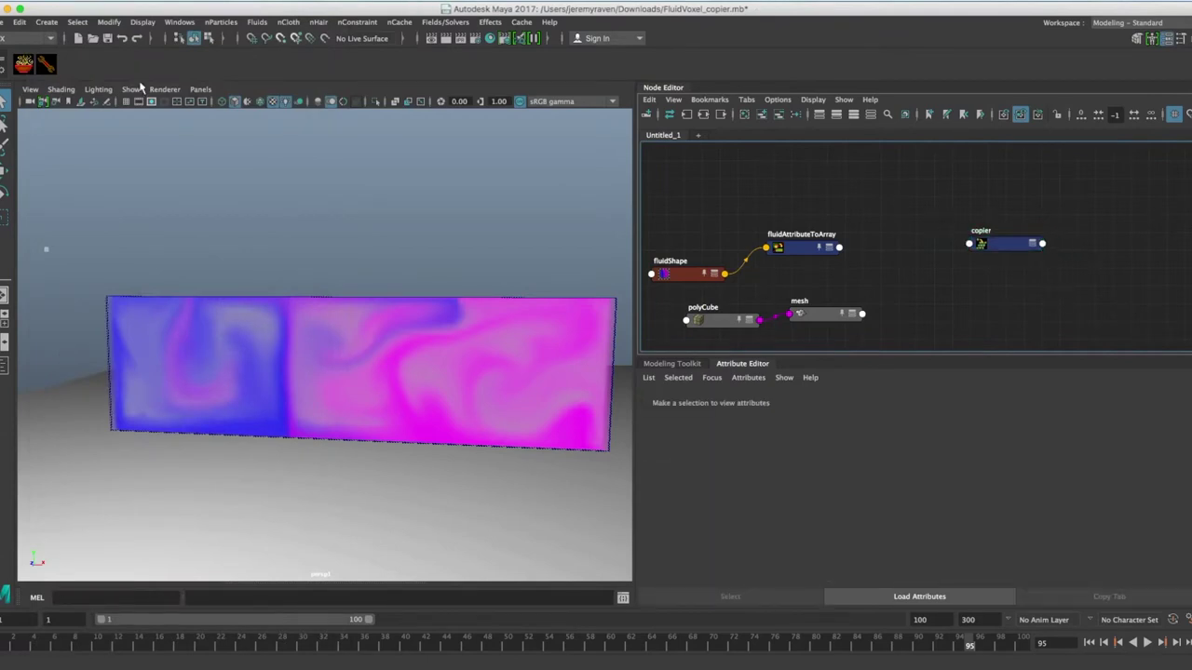
# Create a second polygon cube and move it along X past the fluid container's left end.
pyautogui.keyDown('shift'); pyautogui.rightClick(206, 207); pyautogui.keyUp('shift')
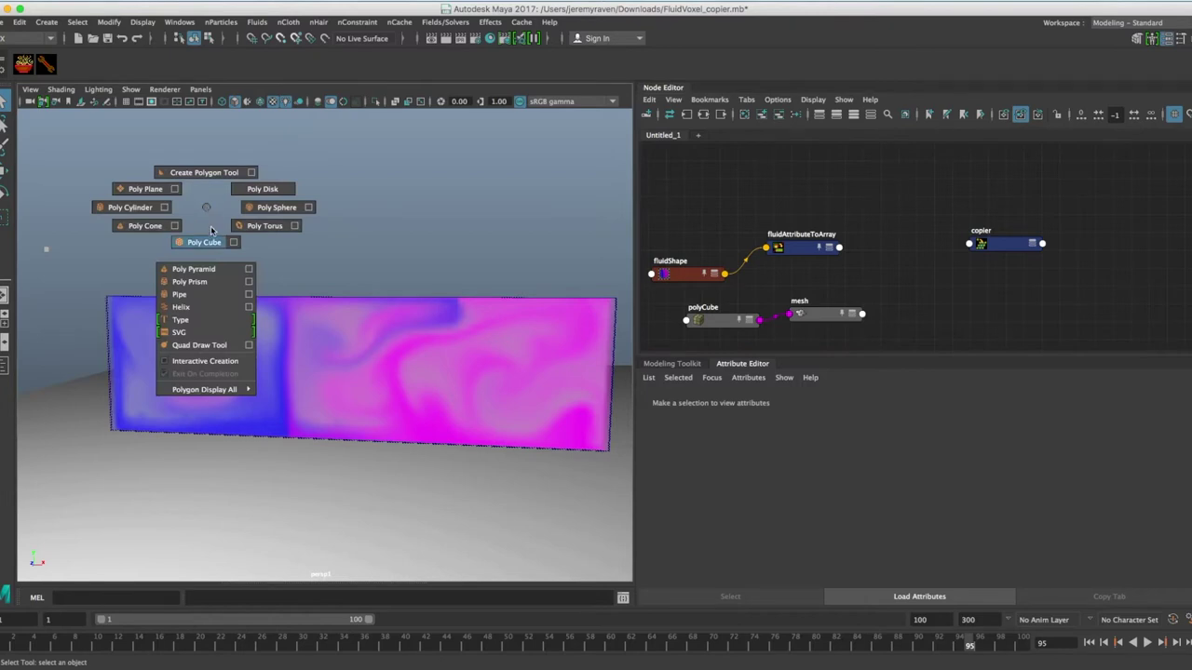
pyautogui.click(205, 242)
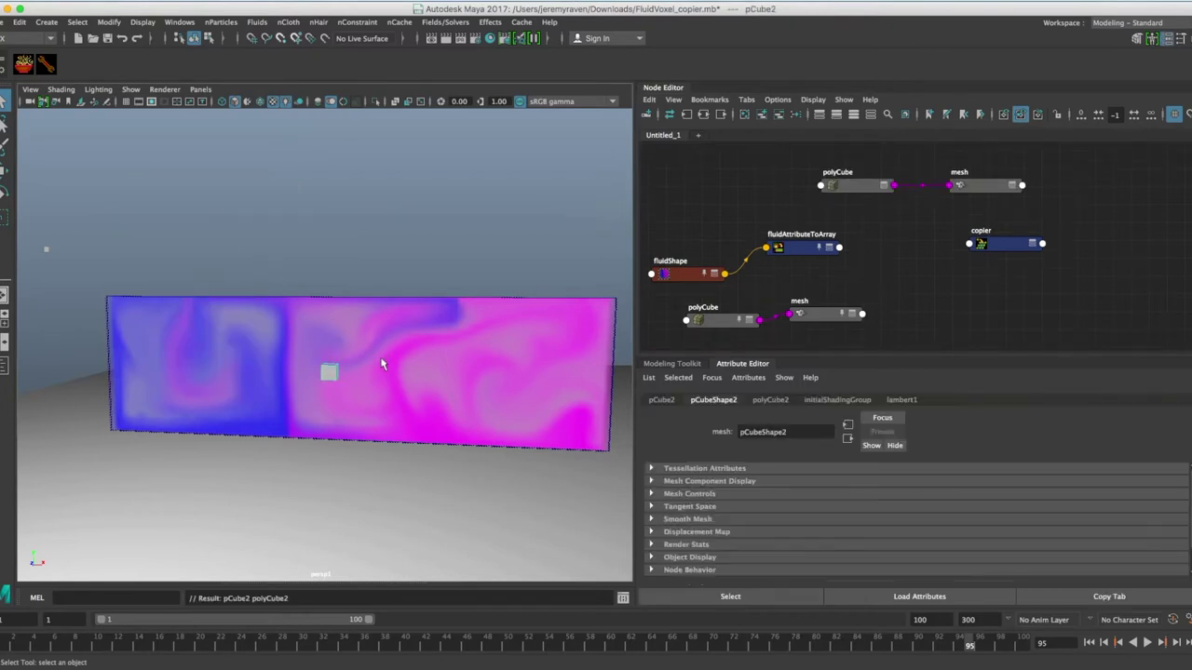
pyautogui.press('w')
pyautogui.moveTo(453, 374); pyautogui.dragTo(124, 363)
# Delete the polyCube node feeding the second cube's mesh, keeping only the mesh node.
pyautogui.moveTo(862, 188); pyautogui.dragTo(803, 186)
pyautogui.moveTo(716, 161); pyautogui.dragTo(880, 206)
pyautogui.press('Delete')
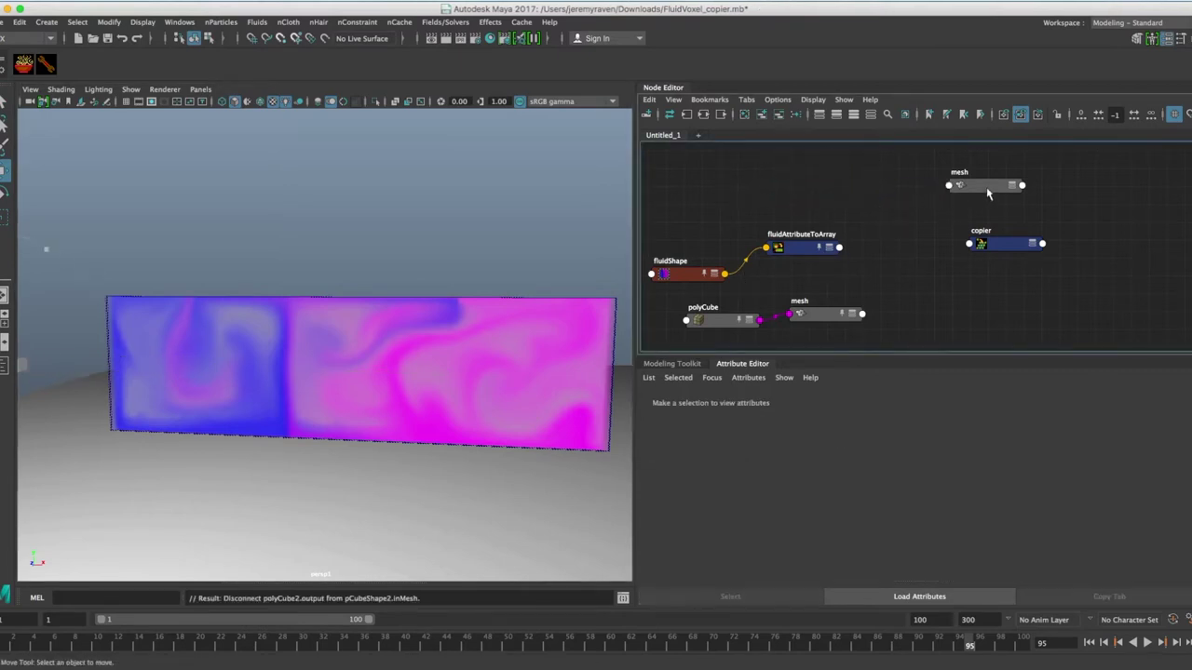
# Place the empty mesh node beside the copier and connect the copier's outputMesh to it.
pyautogui.moveTo(985, 185); pyautogui.dragTo(1093, 244)
pyautogui.moveTo(1011, 244); pyautogui.dragTo(996, 244)
pyautogui.keyDown('shift'); pyautogui.click(1086, 244); pyautogui.keyUp('shift')
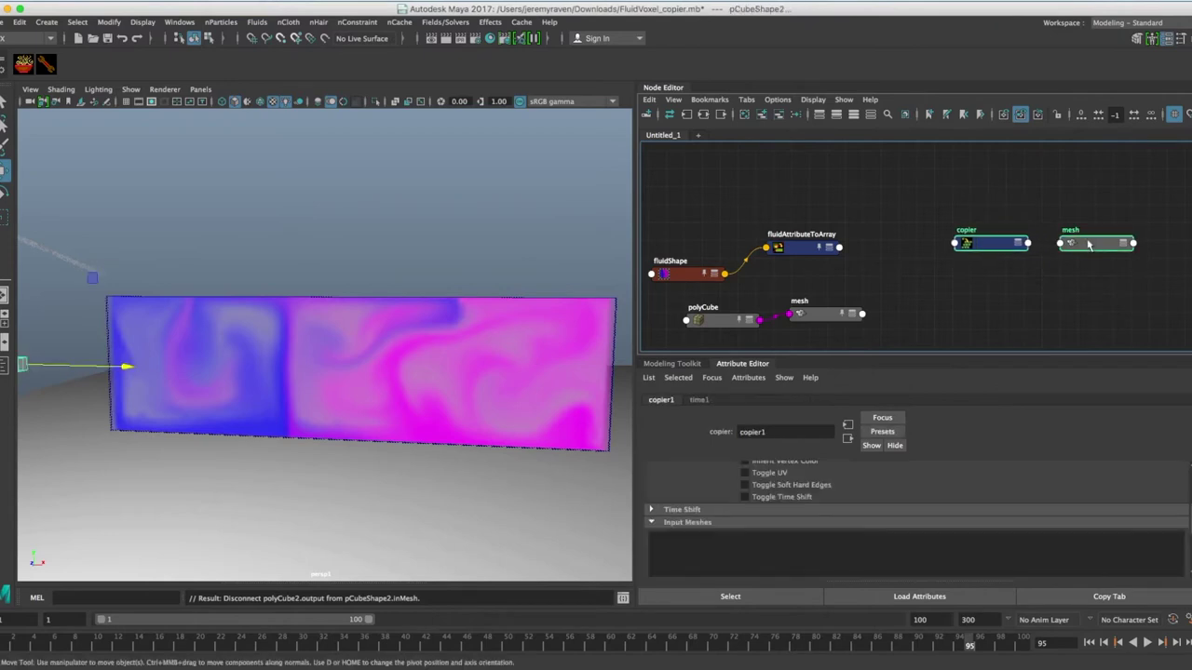
pyautogui.rightClick(986, 193)
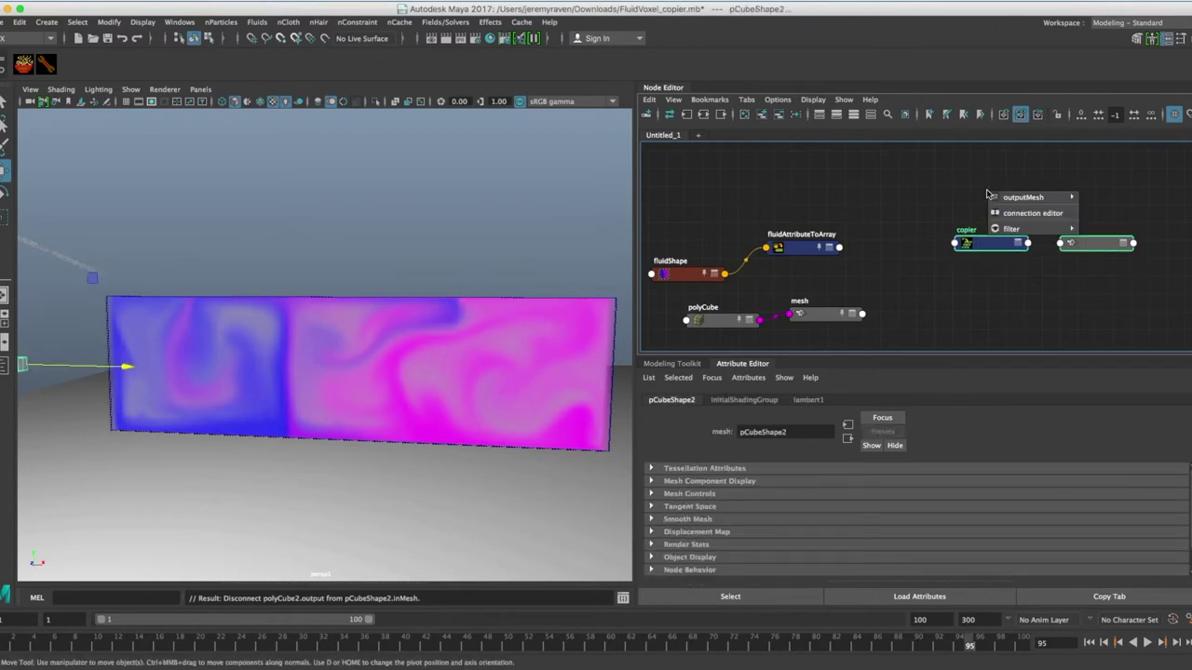
pyautogui.click(1099, 199)
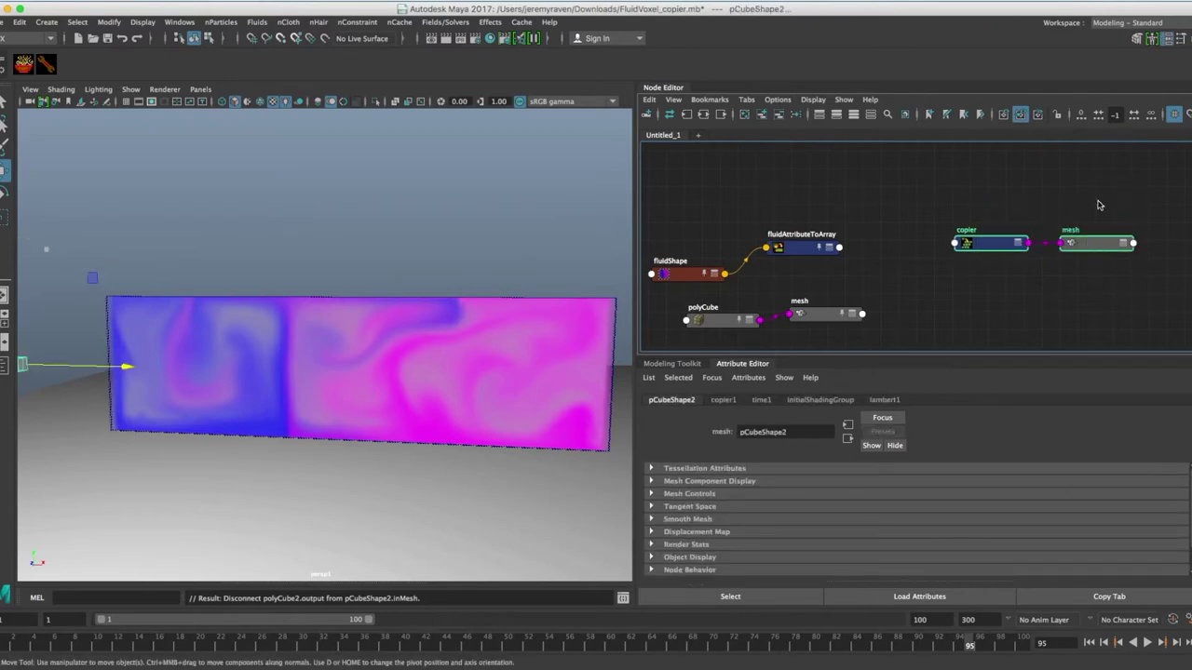
# Add the first cube's mesh, pCube1, to the copier node's Input Meshes.
pyautogui.click(998, 246)
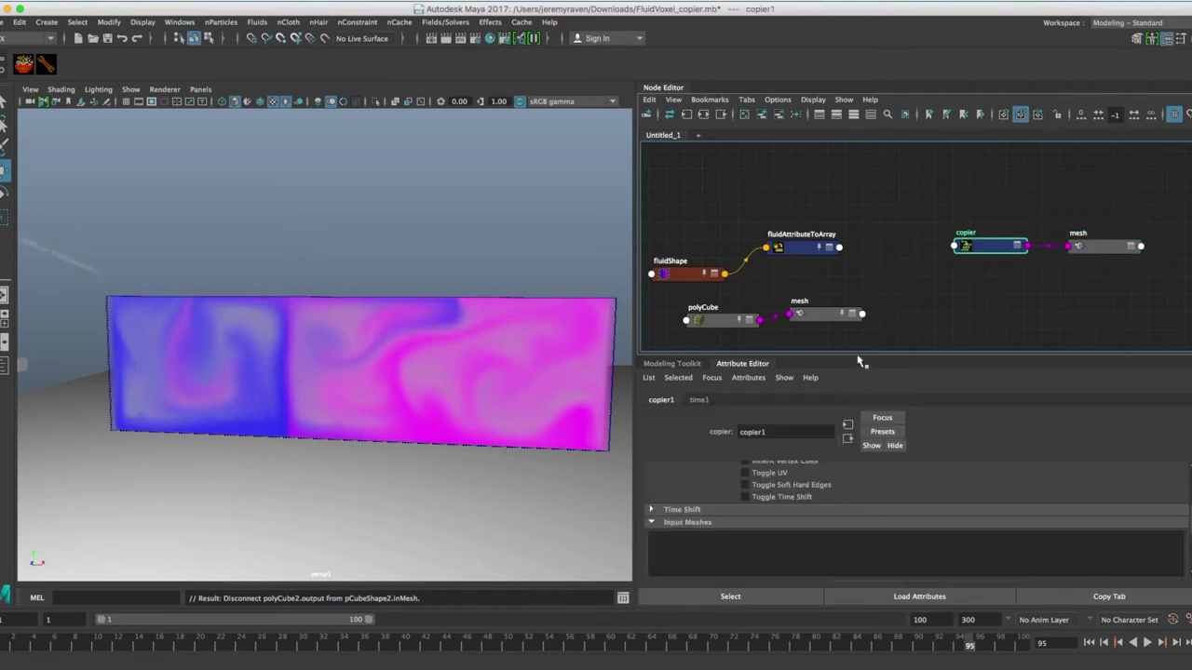
pyautogui.moveTo(859, 360); pyautogui.dragTo(859, 285)
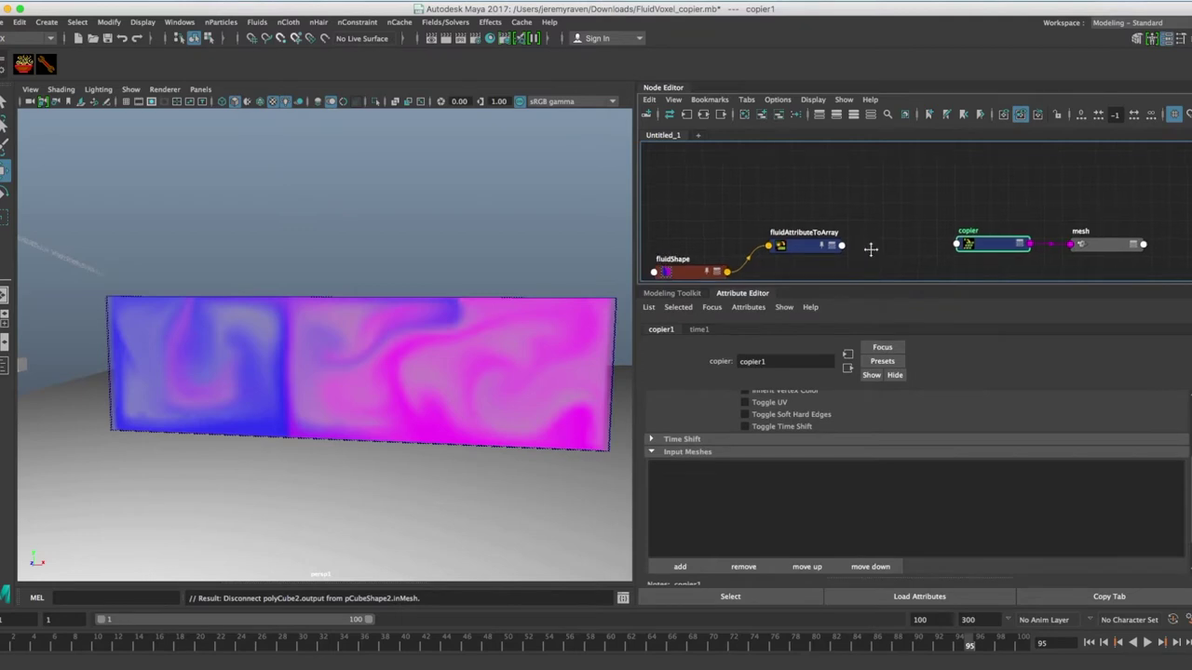
pyautogui.keyDown('alt'); pyautogui.moveTo(870, 250); pyautogui.dragTo(878, 193, button='middle'); pyautogui.keyUp('alt')
pyautogui.moveTo(999, 183); pyautogui.dragTo(989, 187)
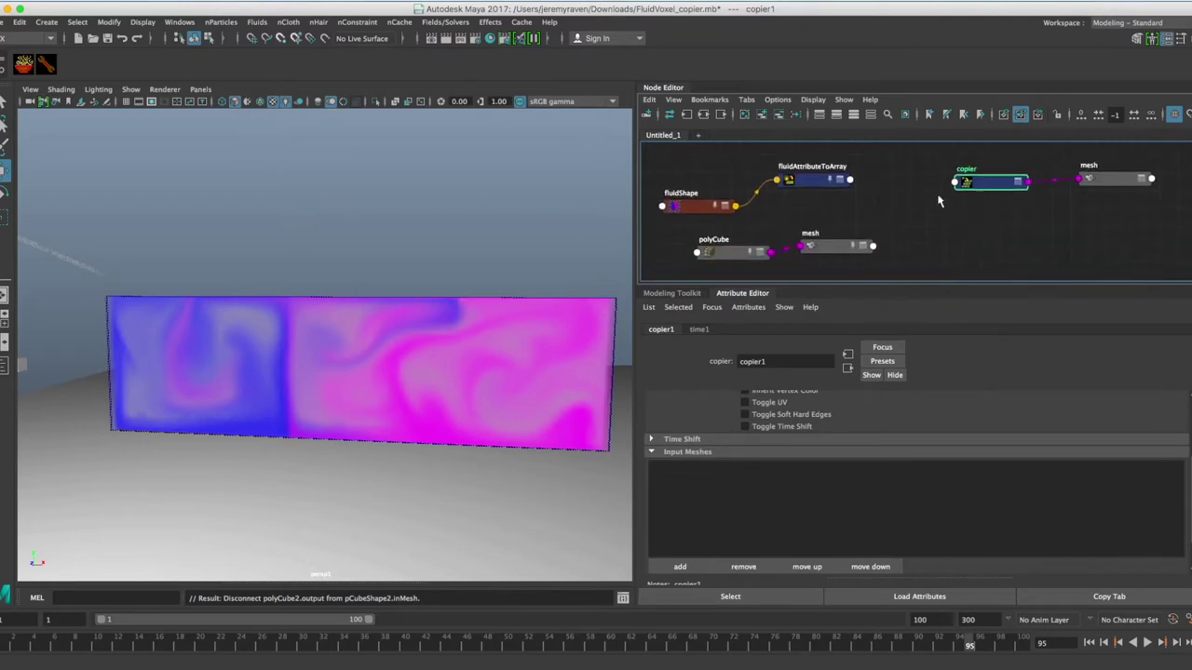
pyautogui.click(837, 248)
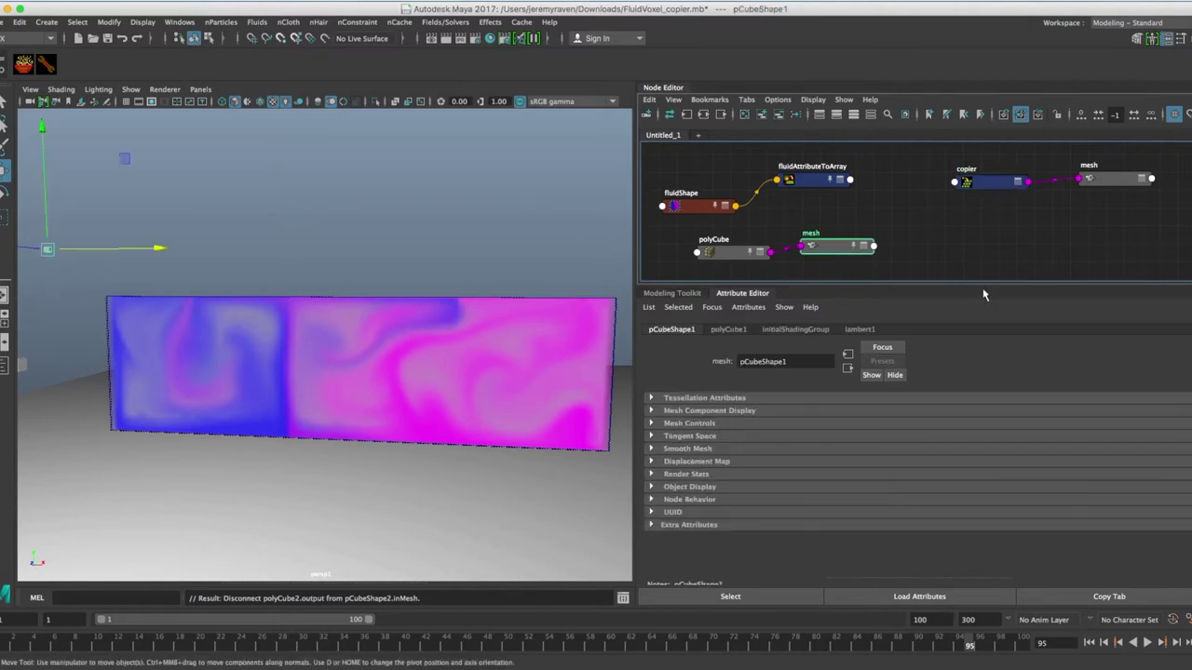
pyautogui.click(982, 186)
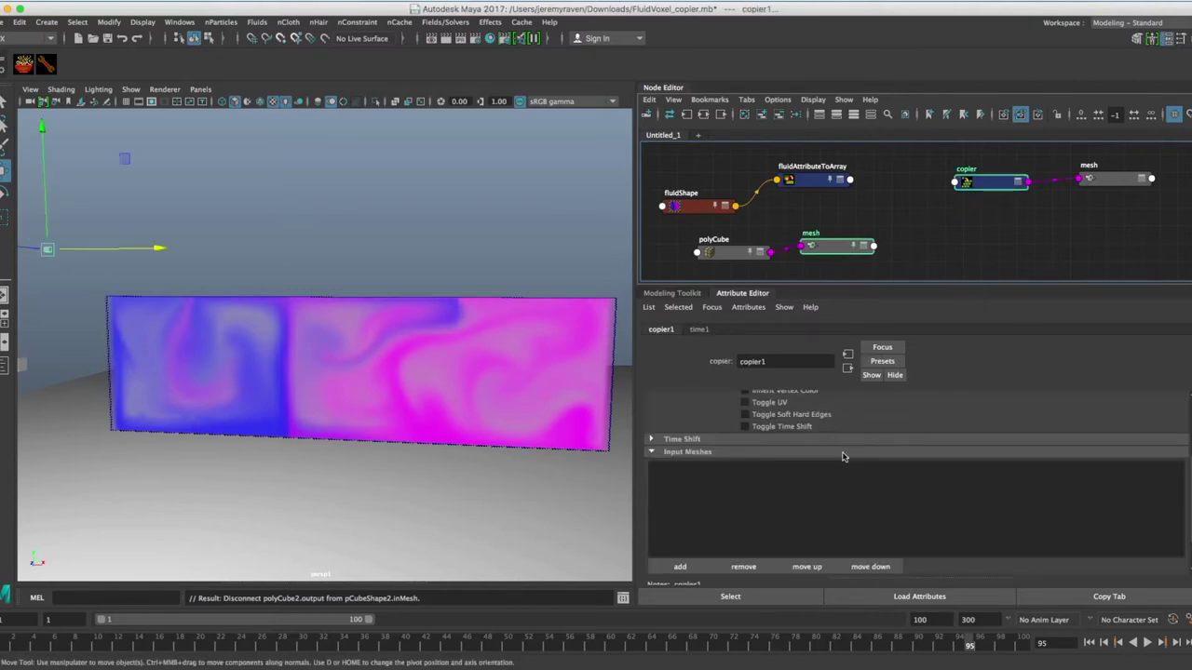
pyautogui.scroll(-2, 843, 456)
pyautogui.scroll(5, 843, 456)
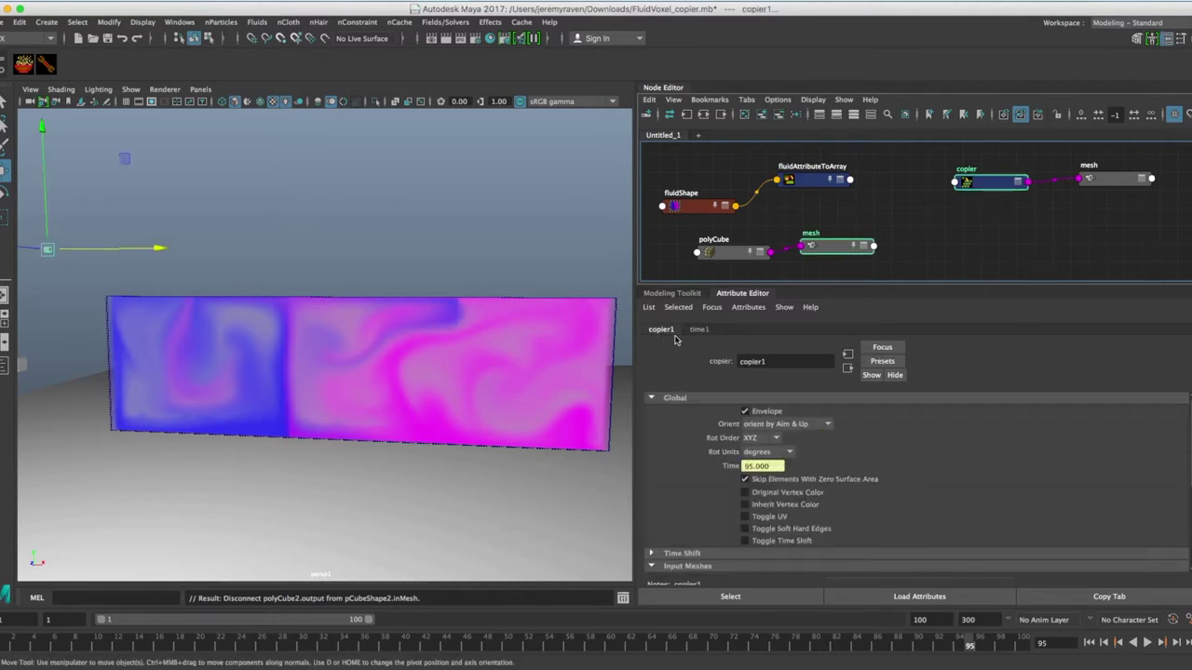
pyautogui.scroll(-4, 874, 449)
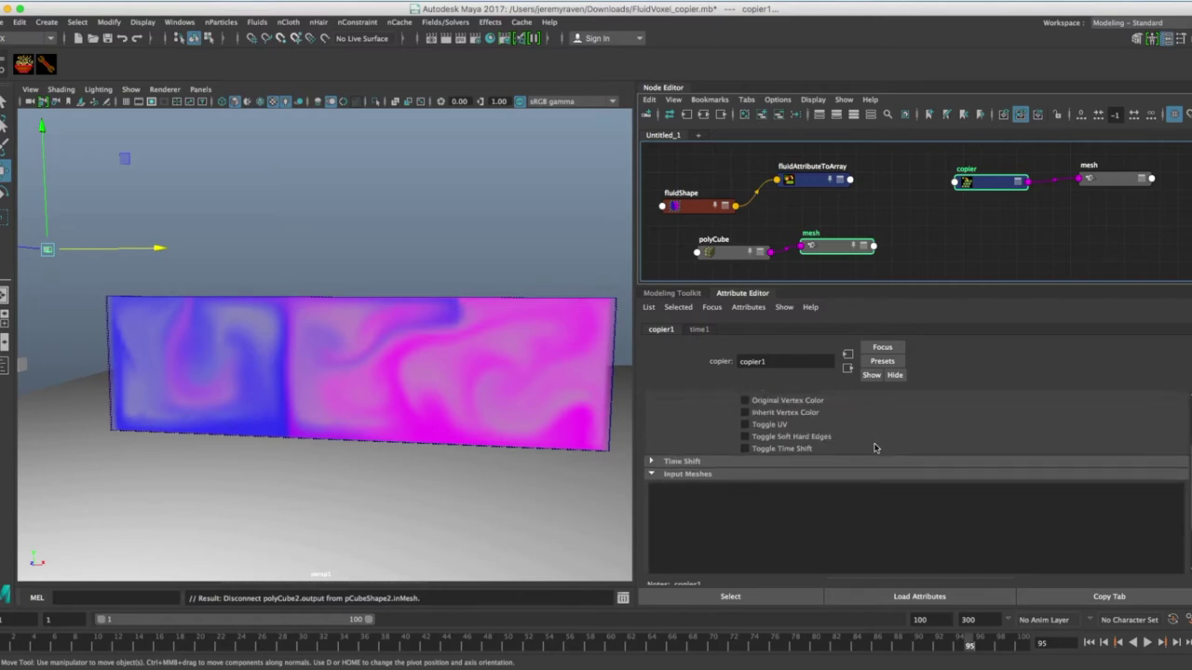
pyautogui.click(681, 552)
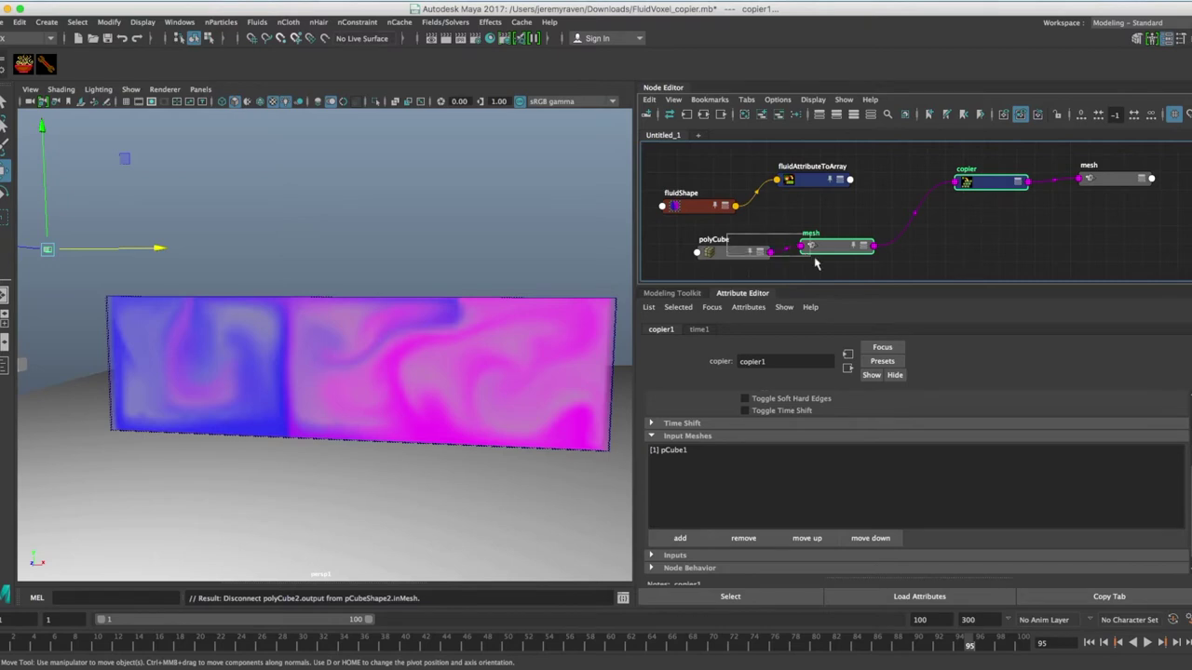
# Remove the first cube's polyCube and mesh nodes from the node graph and space out the copier and its output mesh.
pyautogui.click(735, 252)
pyautogui.click(779, 114)
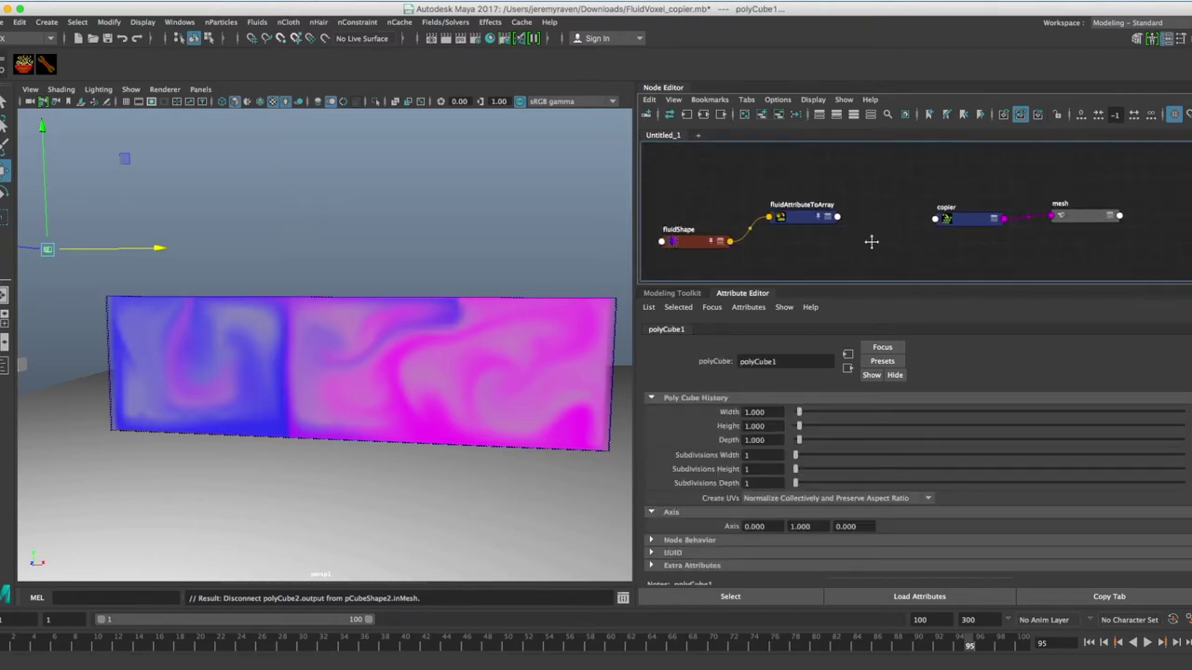
pyautogui.click(968, 216)
pyautogui.moveTo(1070, 218); pyautogui.dragTo(1079, 216)
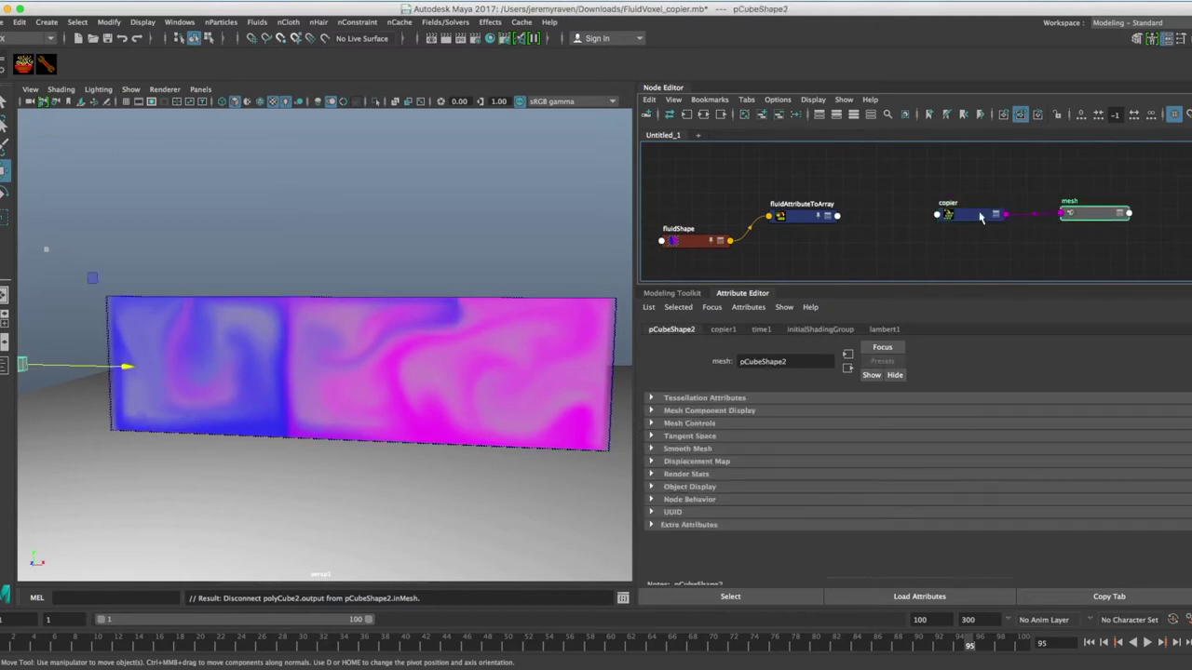
pyautogui.moveTo(974, 216); pyautogui.dragTo(977, 213)
# Connect fluidAttributeToArray's outPositionPV to the copier's posArray.
pyautogui.click(800, 216)
pyautogui.moveTo(801, 215); pyautogui.dragTo(799, 218)
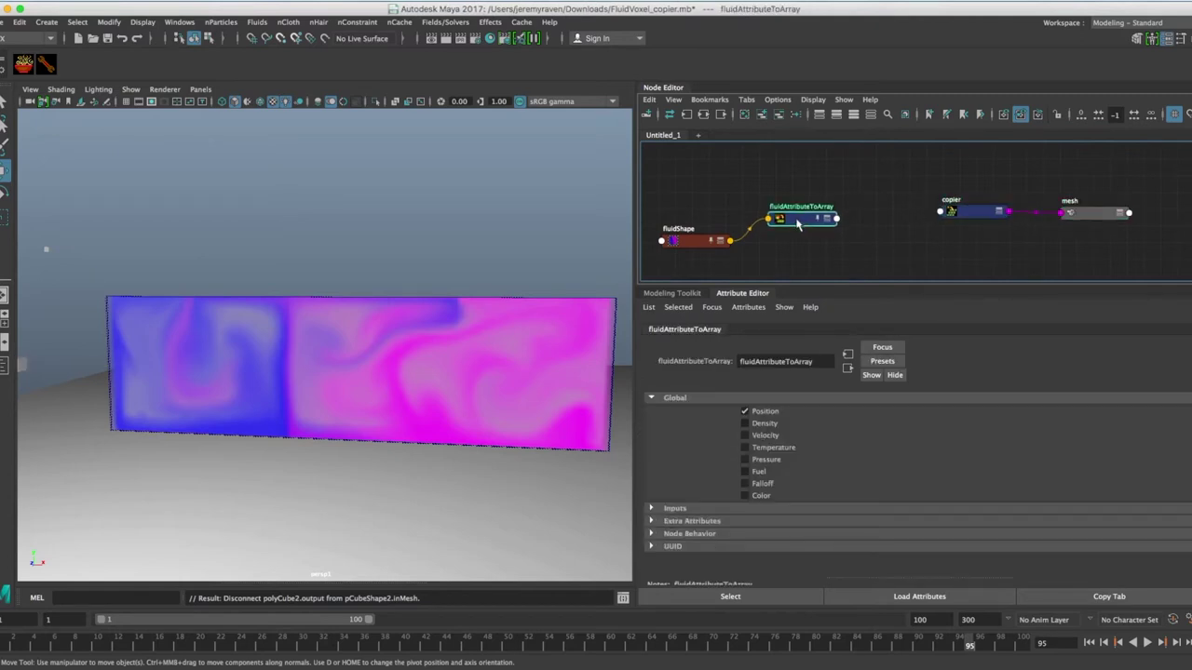
pyautogui.click(974, 219)
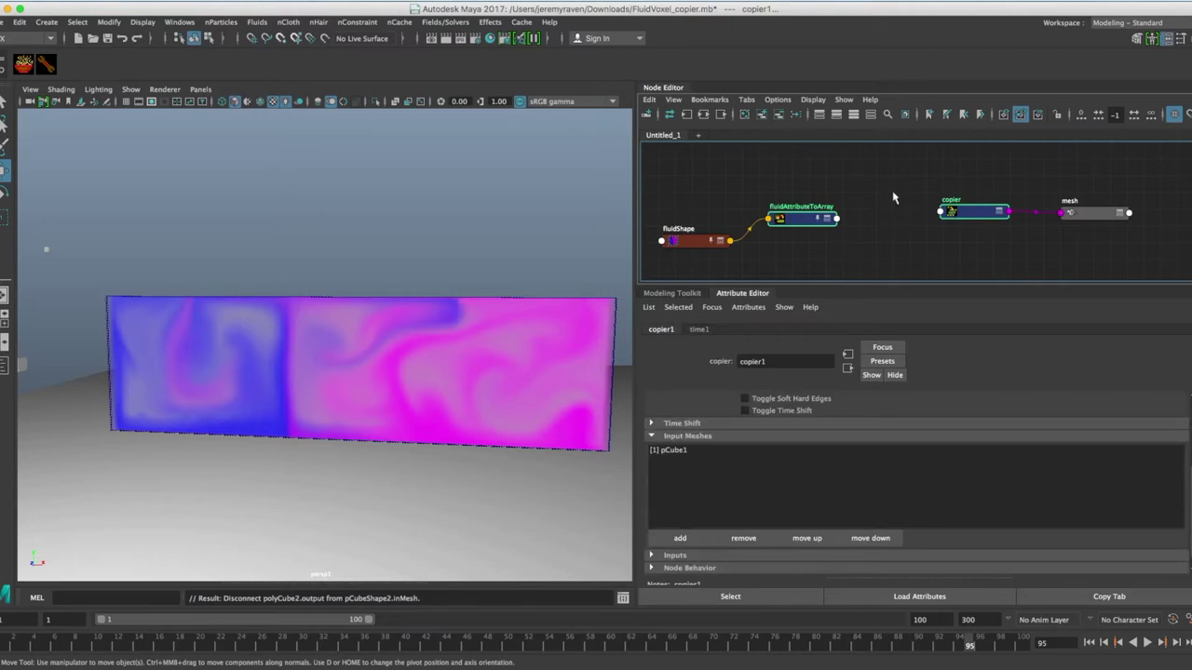
pyautogui.rightClick(892, 184)
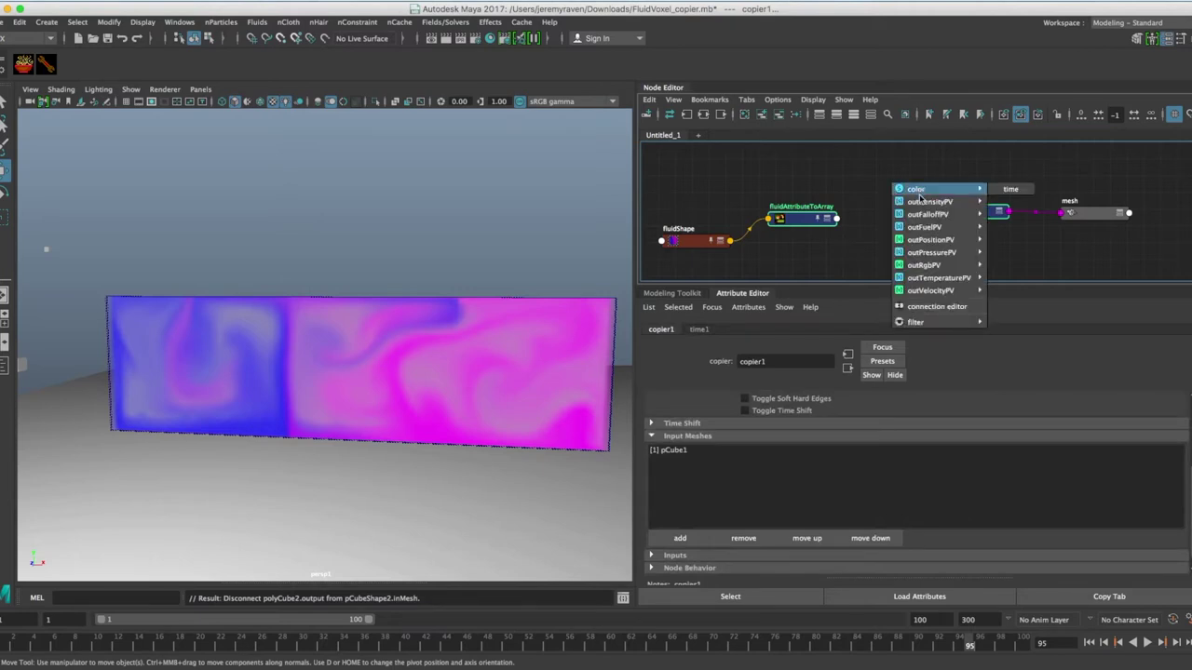
pyautogui.moveTo(931, 239)
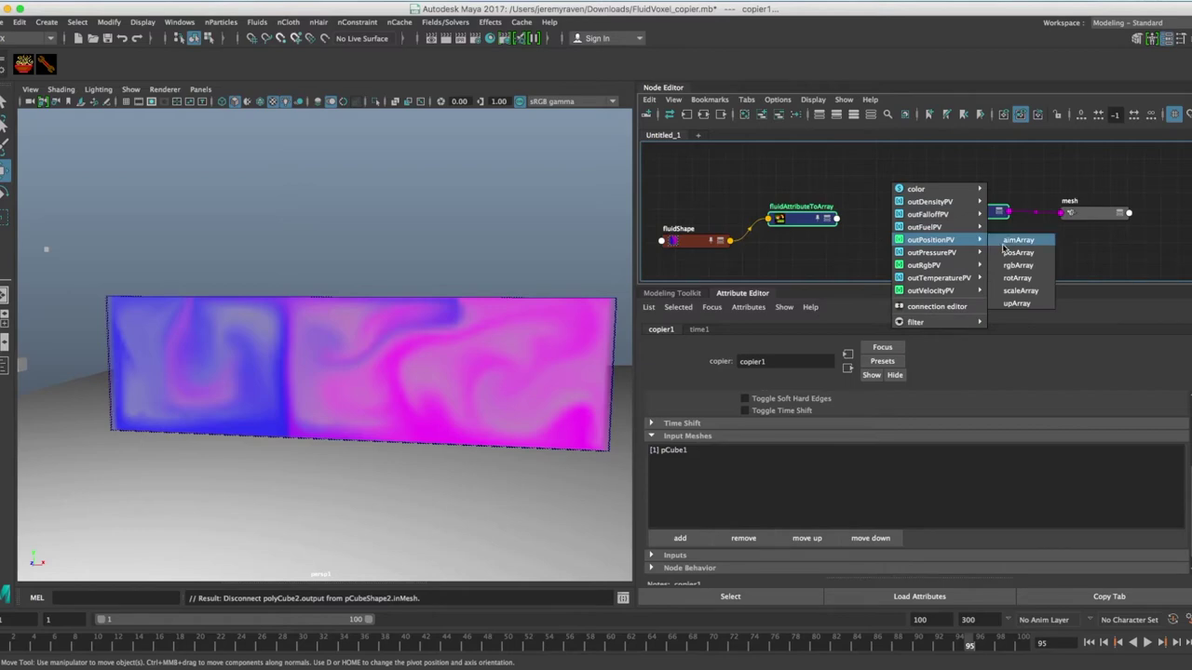
pyautogui.click(1015, 253)
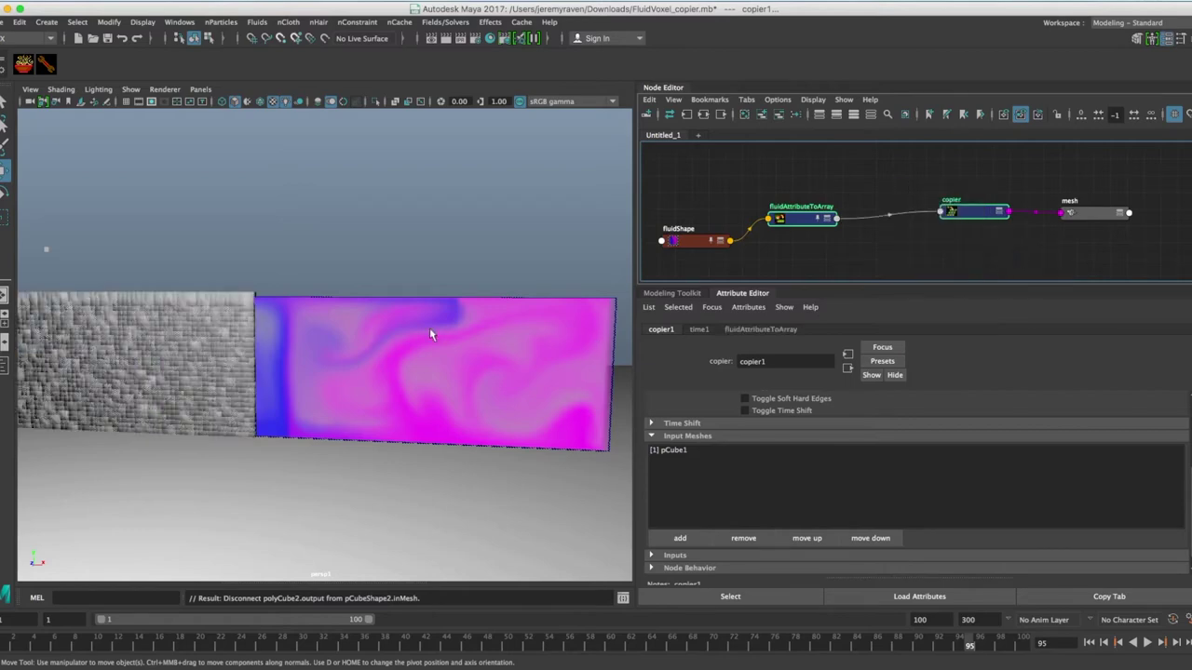
# Examine how the copied cubes line up with the fluid container and return to frame 1.
pyautogui.keyDown('alt'); pyautogui.moveTo(351, 327); pyautogui.dragTo(410, 284); pyautogui.keyUp('alt')
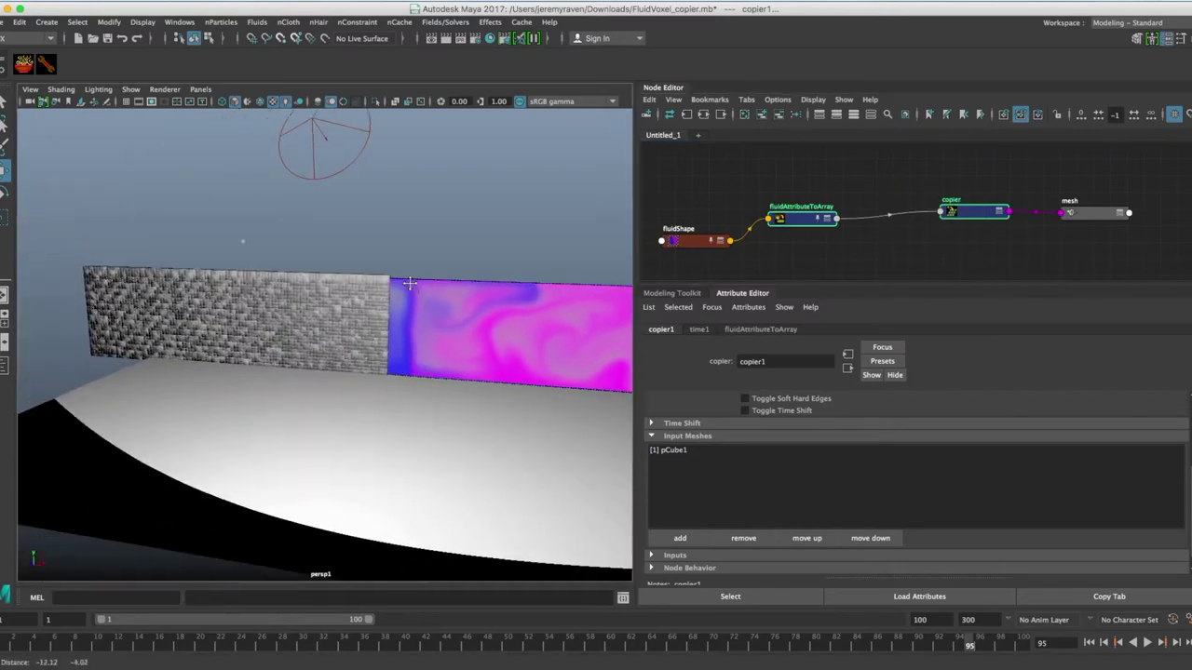
pyautogui.keyDown('alt'); pyautogui.moveTo(312, 326); pyautogui.dragTo(282, 288); pyautogui.keyUp('alt')
pyautogui.keyDown('alt'); pyautogui.moveTo(283, 287); pyautogui.dragTo(431, 287, button='right'); pyautogui.keyUp('alt')
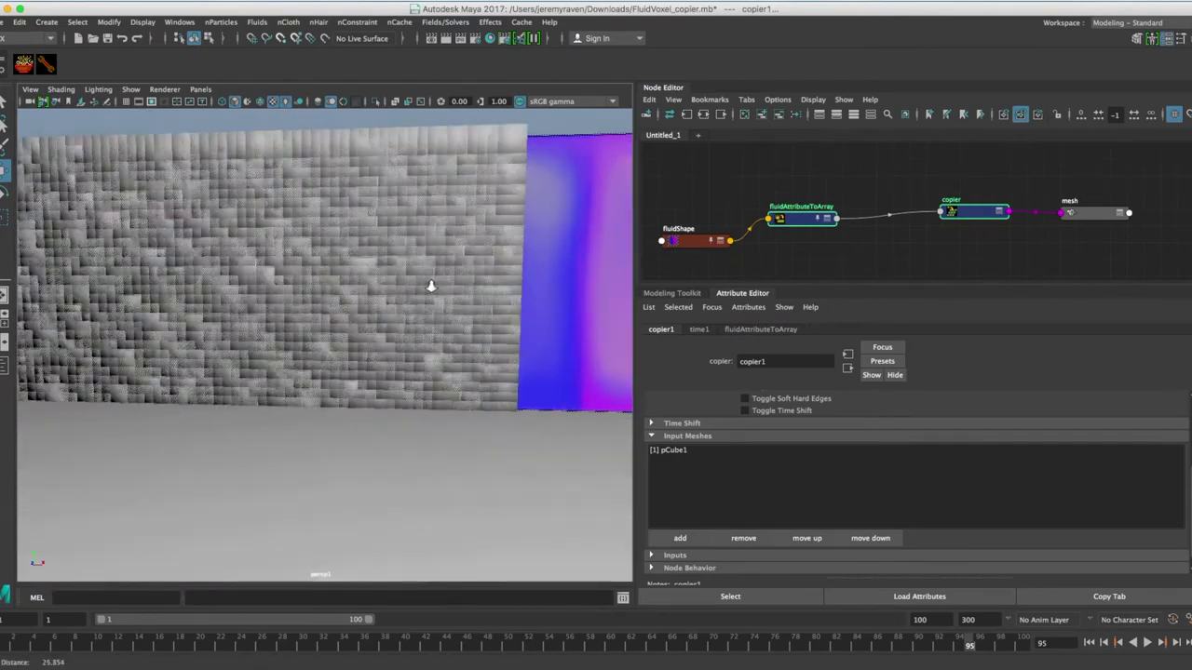
pyautogui.keyDown('alt'); pyautogui.moveTo(431, 287); pyautogui.dragTo(244, 306, button='middle'); pyautogui.keyUp('alt')
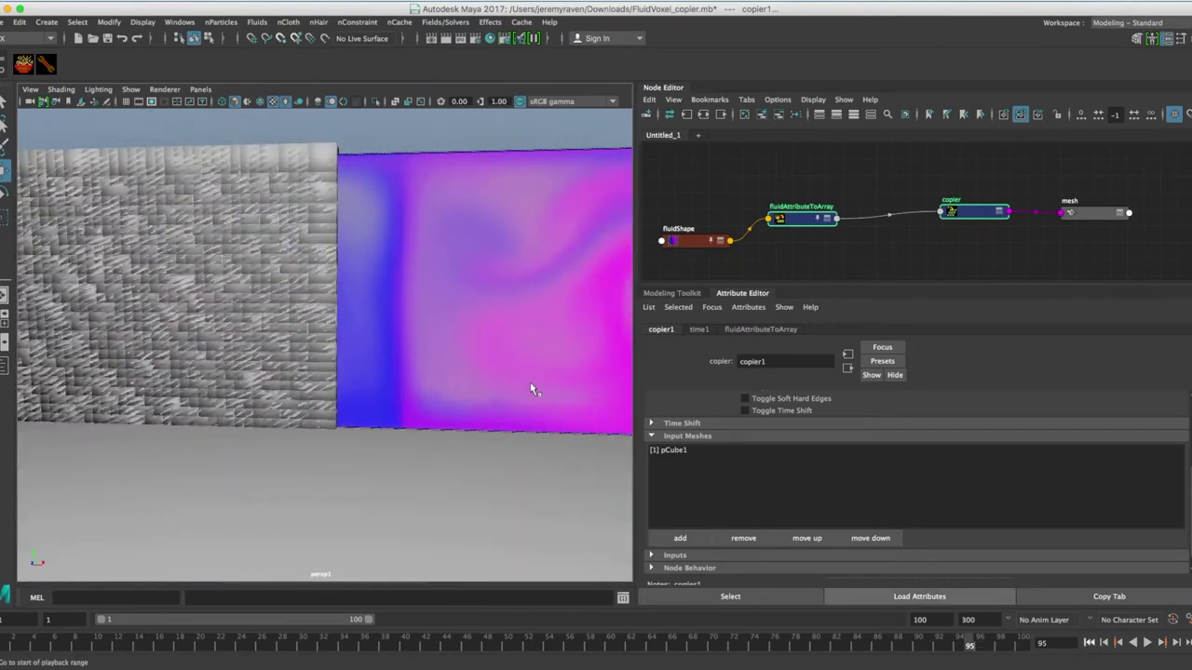
pyautogui.keyDown('alt'); pyautogui.moveTo(362, 330); pyautogui.dragTo(344, 294, button='right'); pyautogui.keyUp('alt')
pyautogui.keyDown('alt'); pyautogui.moveTo(343, 294); pyautogui.dragTo(315, 322); pyautogui.keyUp('alt')
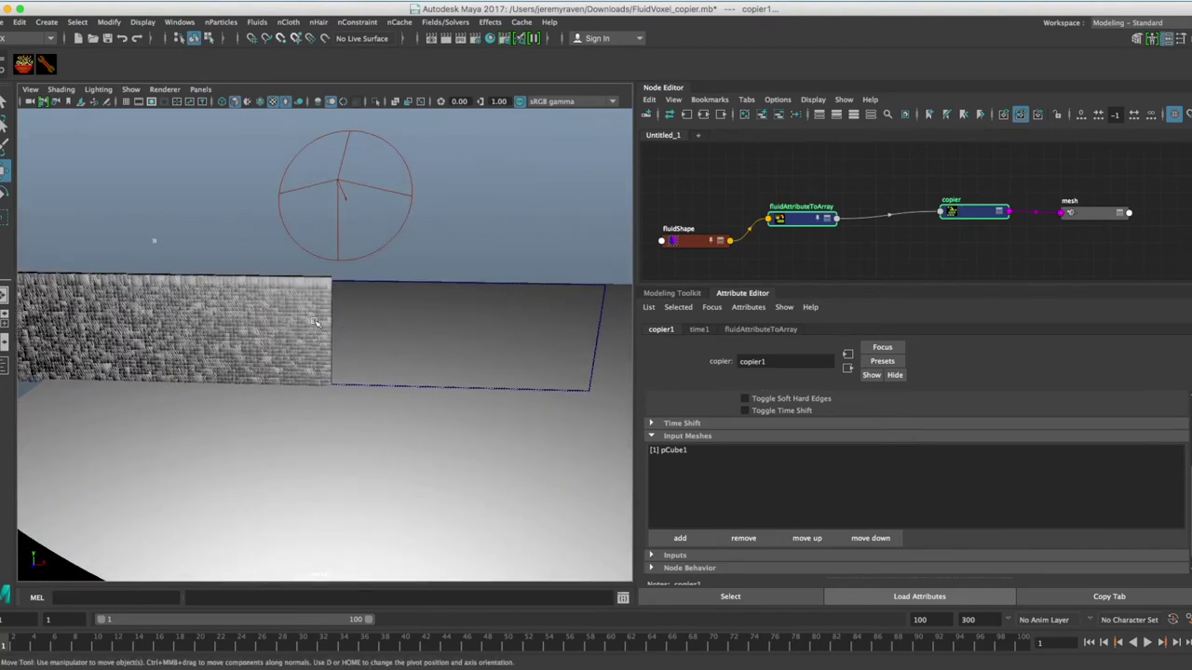
# Show the Outliner and set the X and Y translation of pCube1 to 0.
pyautogui.moveTo(199, 267); pyautogui.dragTo(119, 239)
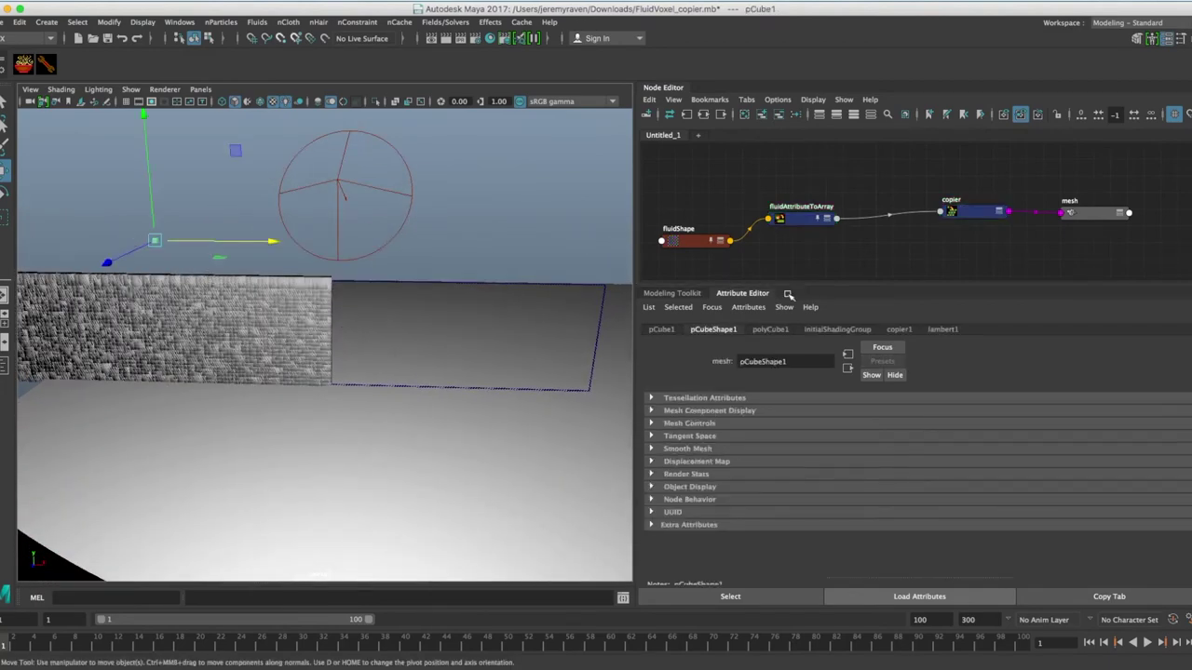
pyautogui.click(5, 366)
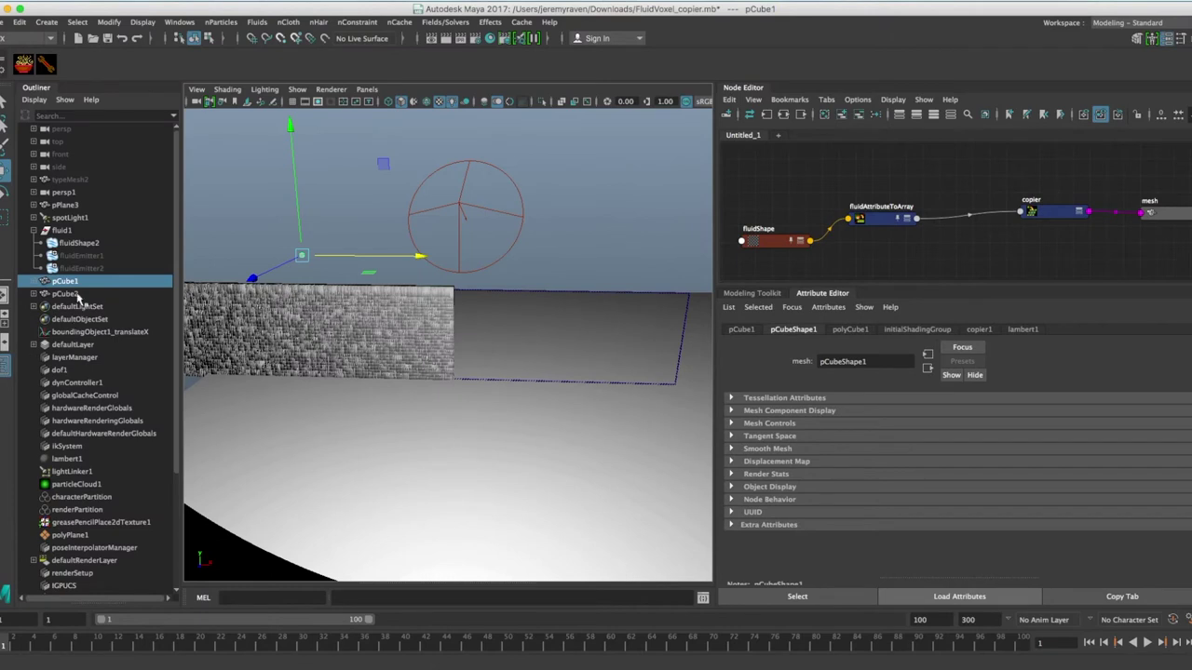
pyautogui.keyDown('alt'); pyautogui.moveTo(462, 322); pyautogui.dragTo(407, 322, button='middle'); pyautogui.keyUp('alt')
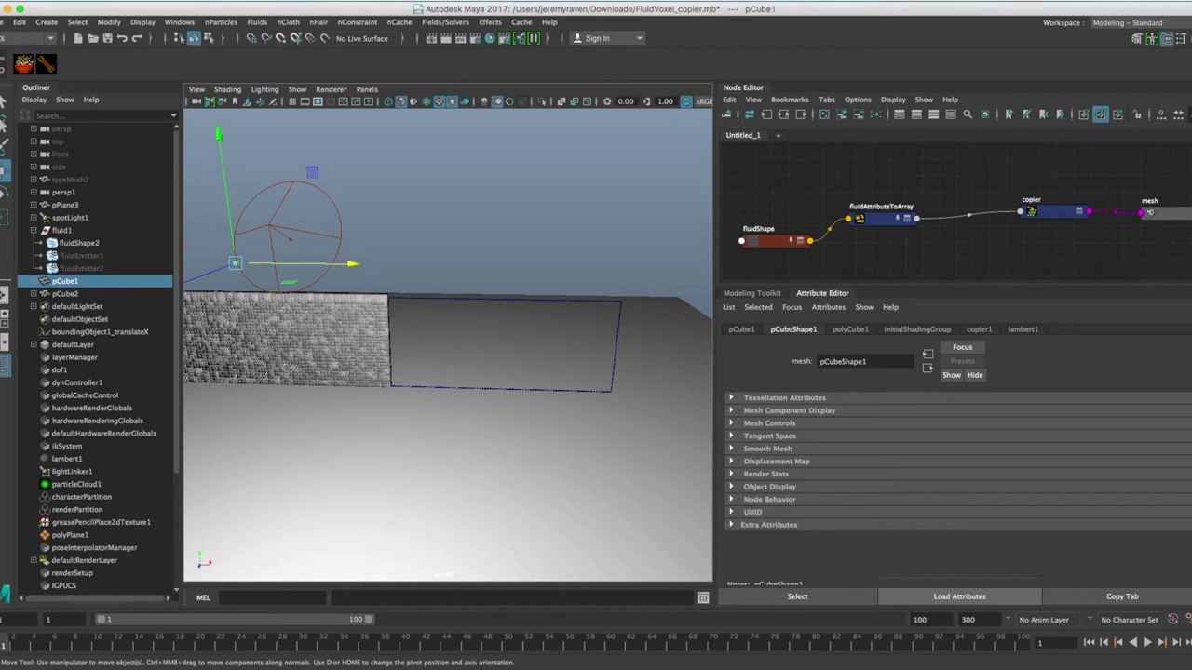
pyautogui.click(761, 331)
pyautogui.moveTo(852, 413); pyautogui.dragTo(803, 401)
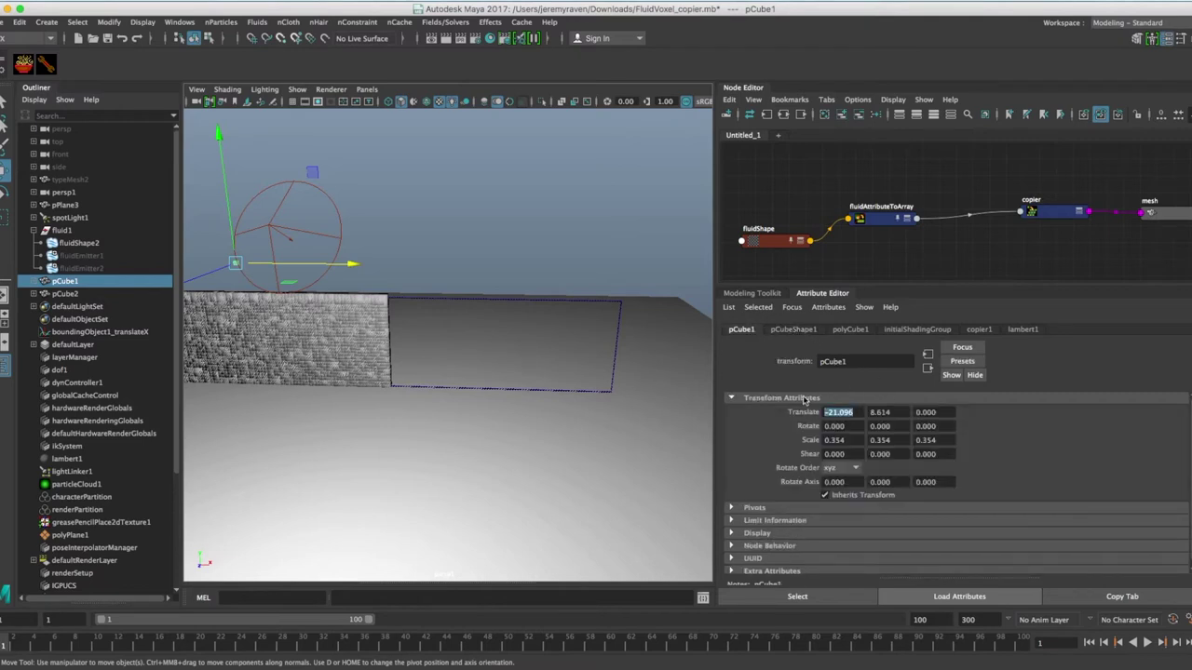
pyautogui.write('0')
pyautogui.press('Tab')
pyautogui.write('0')
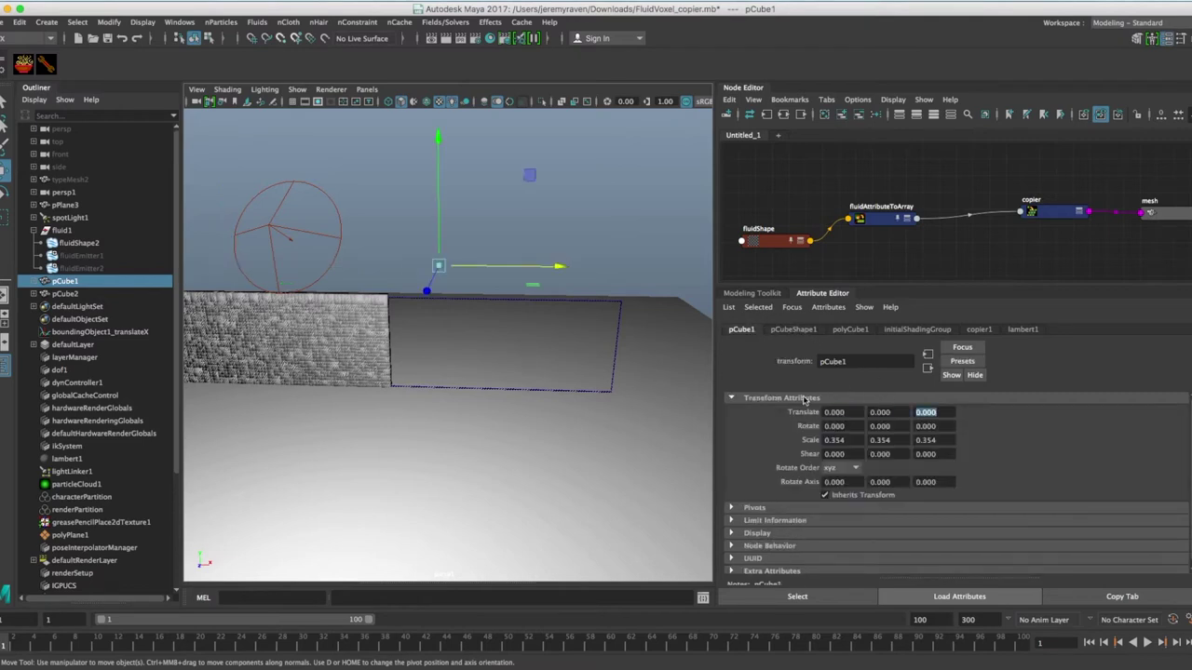
# Play the first few frames to compare the copied cubes with the fluid, and rewind to frame 1.
pyautogui.keyDown('alt'); pyautogui.moveTo(537, 313); pyautogui.dragTo(503, 298); pyautogui.keyUp('alt')
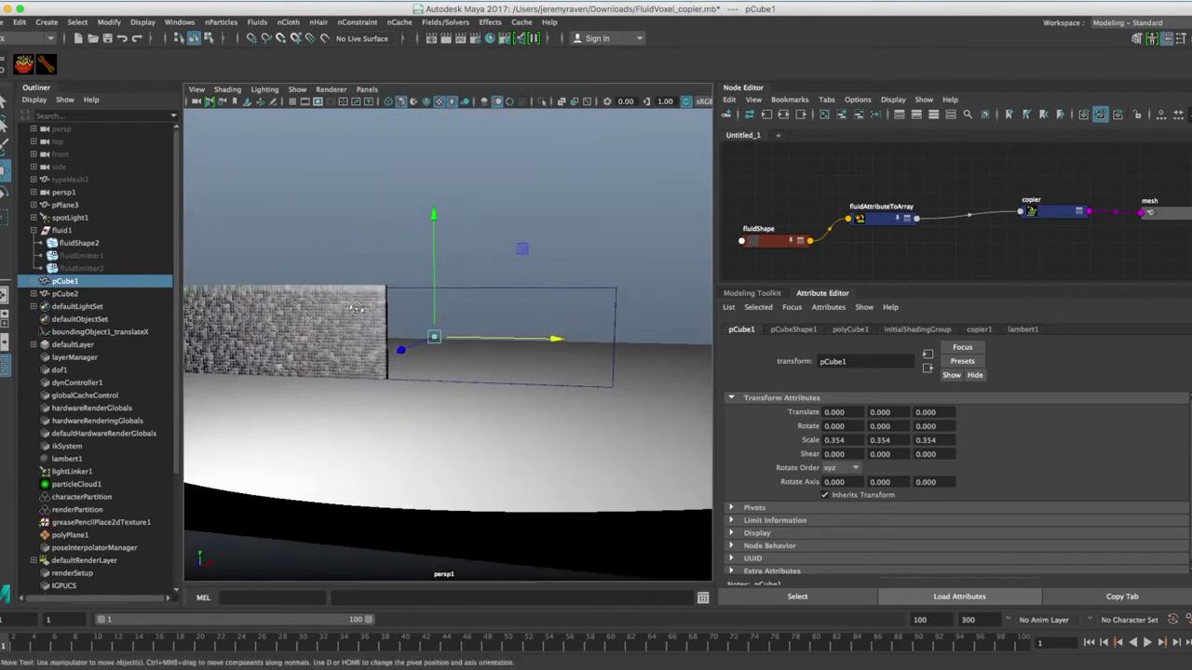
pyautogui.keyDown('alt'); pyautogui.moveTo(503, 298); pyautogui.dragTo(606, 310, button='right'); pyautogui.keyUp('alt')
pyautogui.keyDown('alt'); pyautogui.moveTo(335, 312); pyautogui.dragTo(532, 341, button='middle'); pyautogui.keyUp('alt')
pyautogui.press('f')
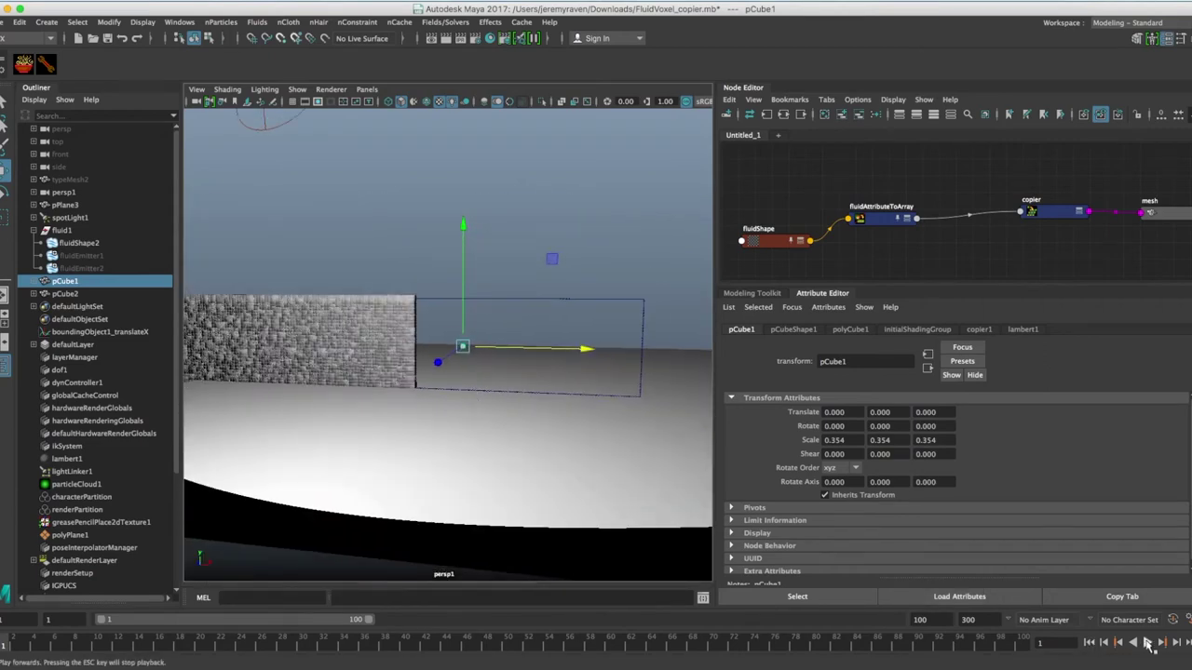
pyautogui.click(1148, 645)
pyautogui.click(1148, 645)
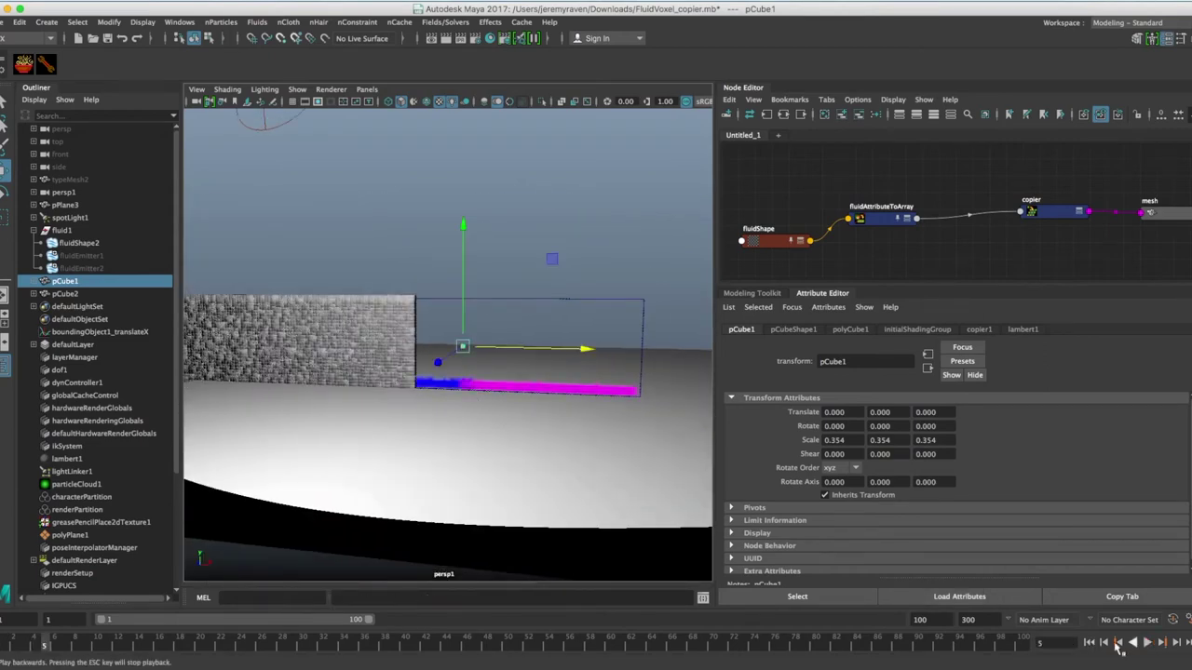
pyautogui.click(1090, 643)
# Raise pCube1 along Y to about 14.3, above the fluid container.
pyautogui.keyDown('alt'); pyautogui.moveTo(577, 375); pyautogui.dragTo(614, 410); pyautogui.keyUp('alt')
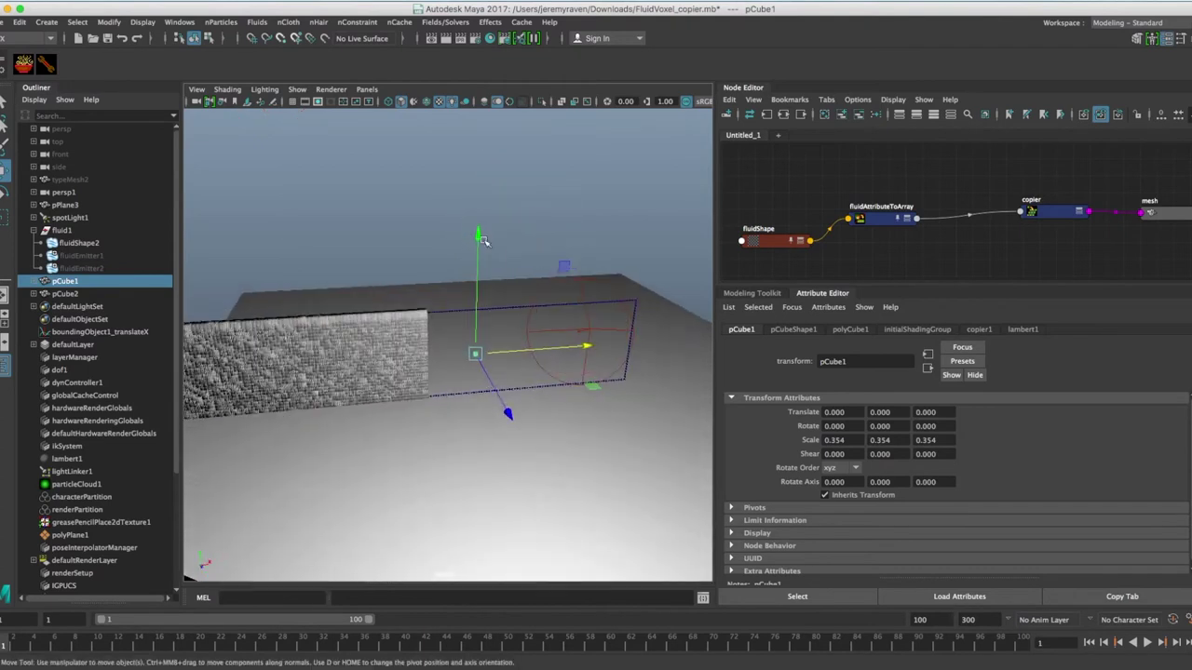
pyautogui.moveTo(480, 239); pyautogui.dragTo(470, 76)
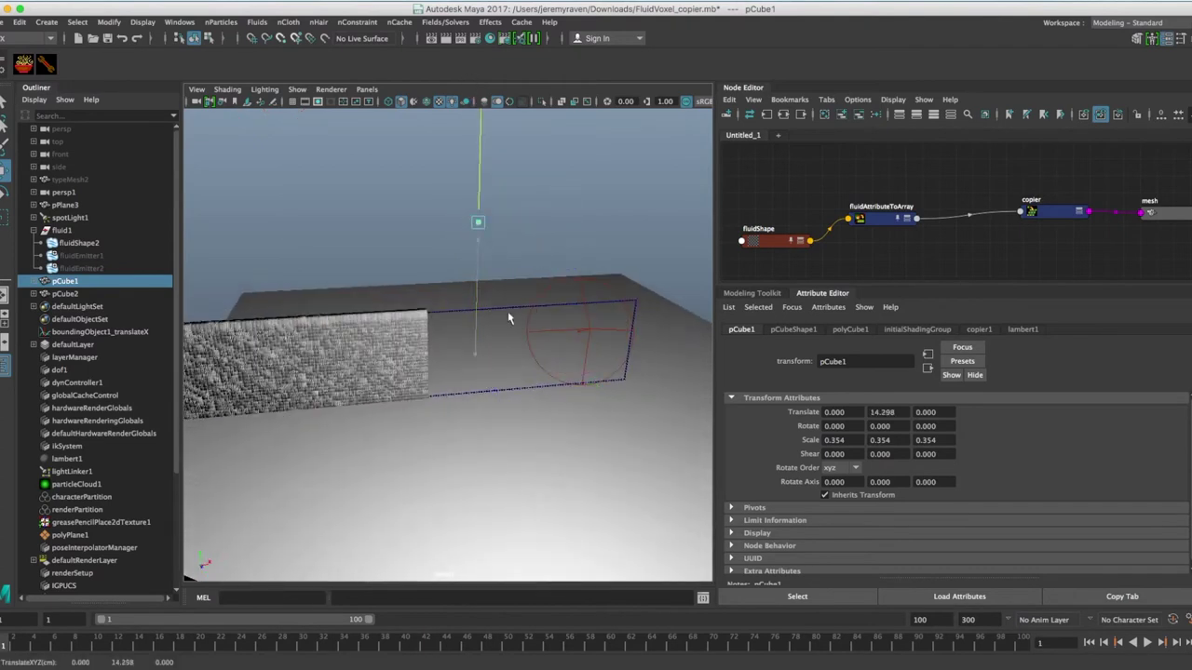
pyautogui.keyDown('alt'); pyautogui.moveTo(509, 318); pyautogui.dragTo(488, 315); pyautogui.keyUp('alt')
# Set the X and Y translation of the fluid1 container to 0 and hide the Outliner.
pyautogui.click(782, 242)
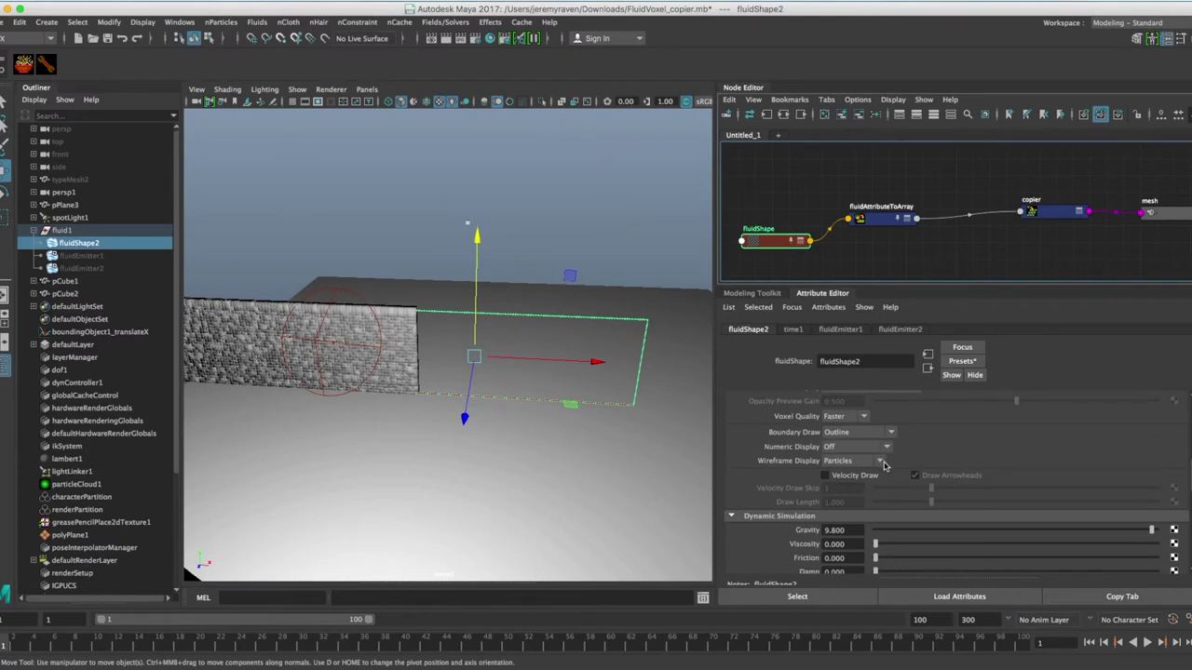
pyautogui.press('Up')
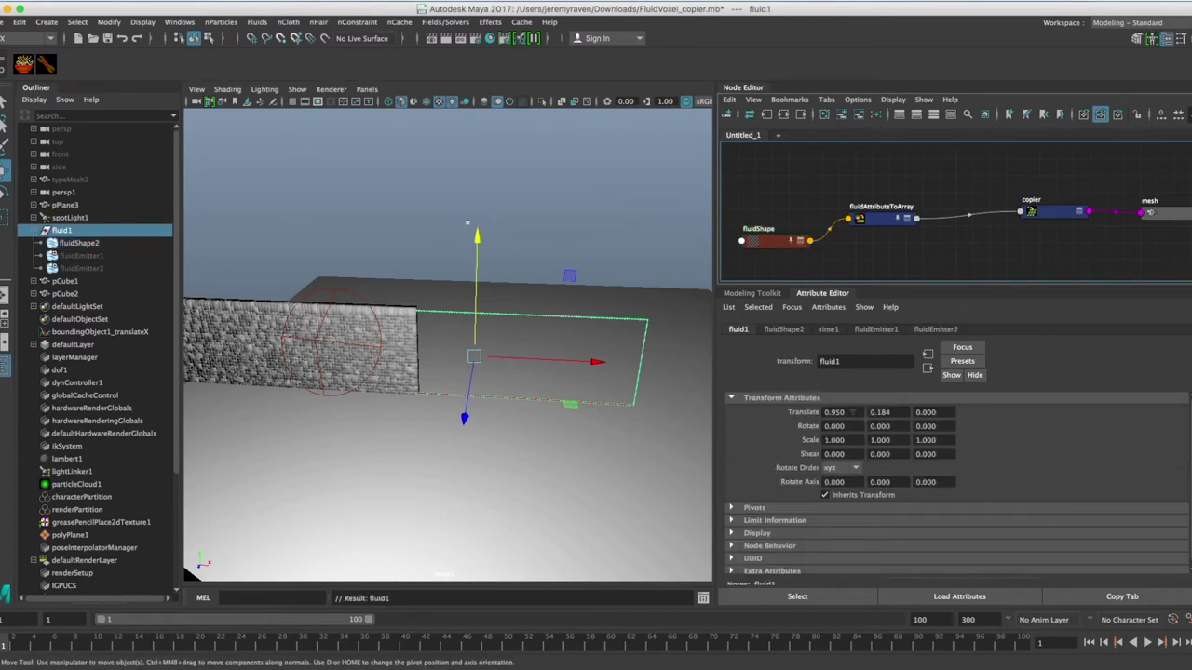
pyautogui.write('0')
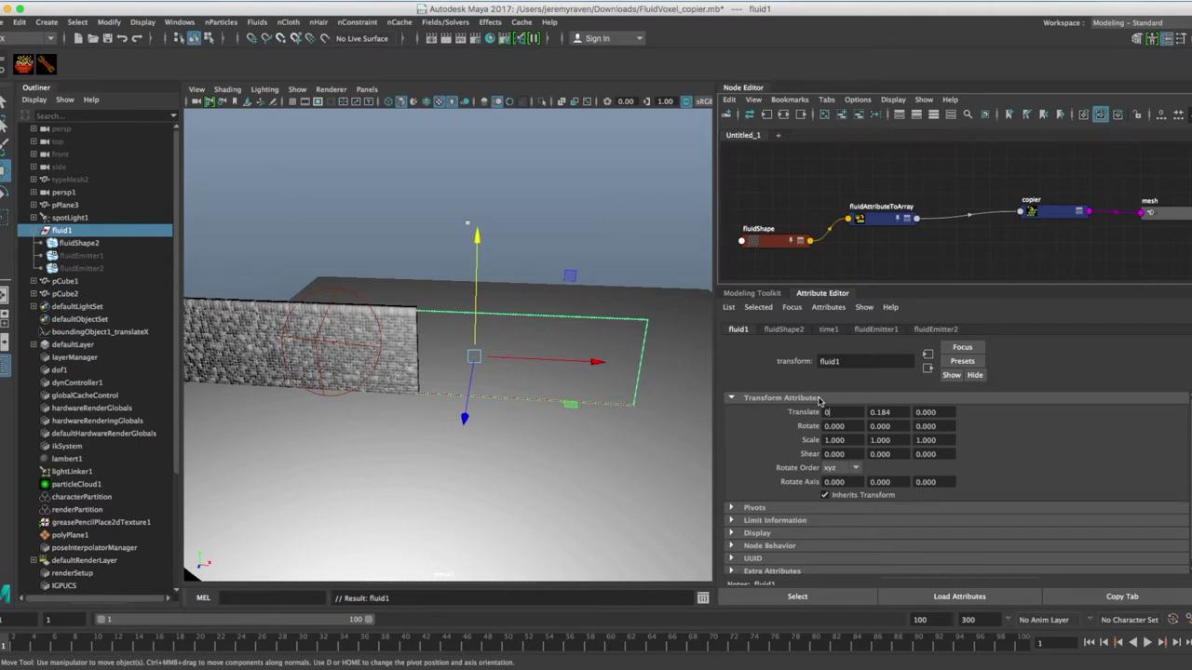
pyautogui.press('Tab')
pyautogui.write('0')
pyautogui.press('Return')
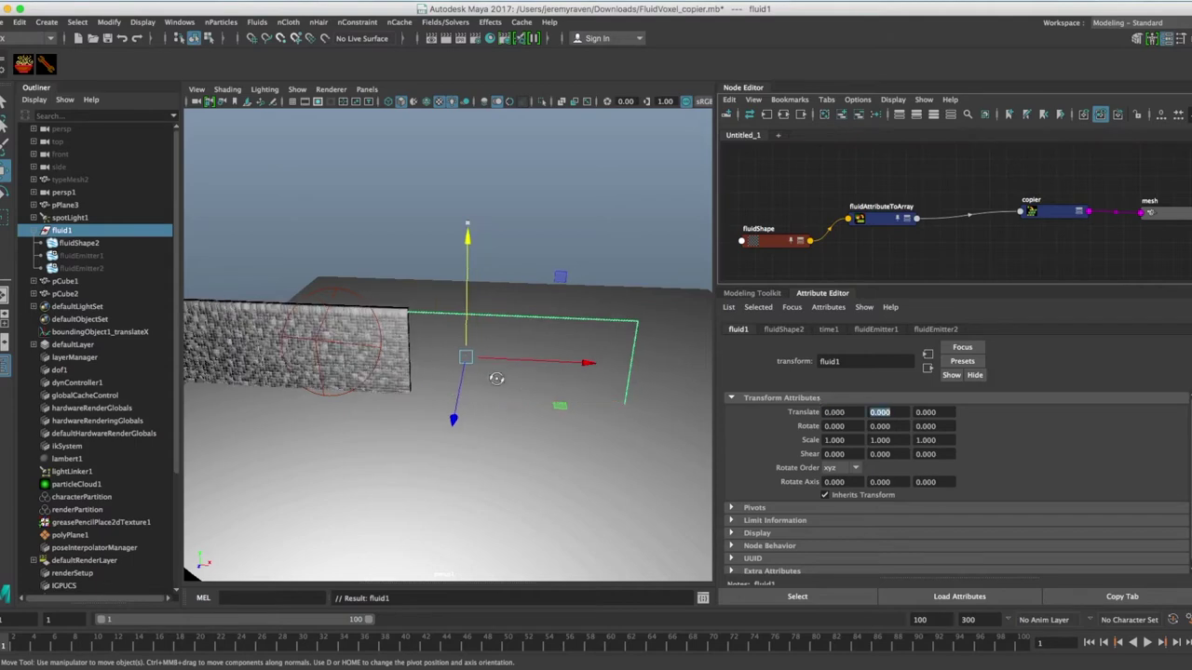
pyautogui.keyDown('alt'); pyautogui.moveTo(496, 379); pyautogui.dragTo(465, 359); pyautogui.keyUp('alt')
pyautogui.keyDown('alt'); pyautogui.moveTo(508, 357); pyautogui.dragTo(465, 349, button='right'); pyautogui.keyUp('alt')
pyautogui.keyDown('alt'); pyautogui.moveTo(465, 348); pyautogui.dragTo(452, 335, button='middle'); pyautogui.keyUp('alt')
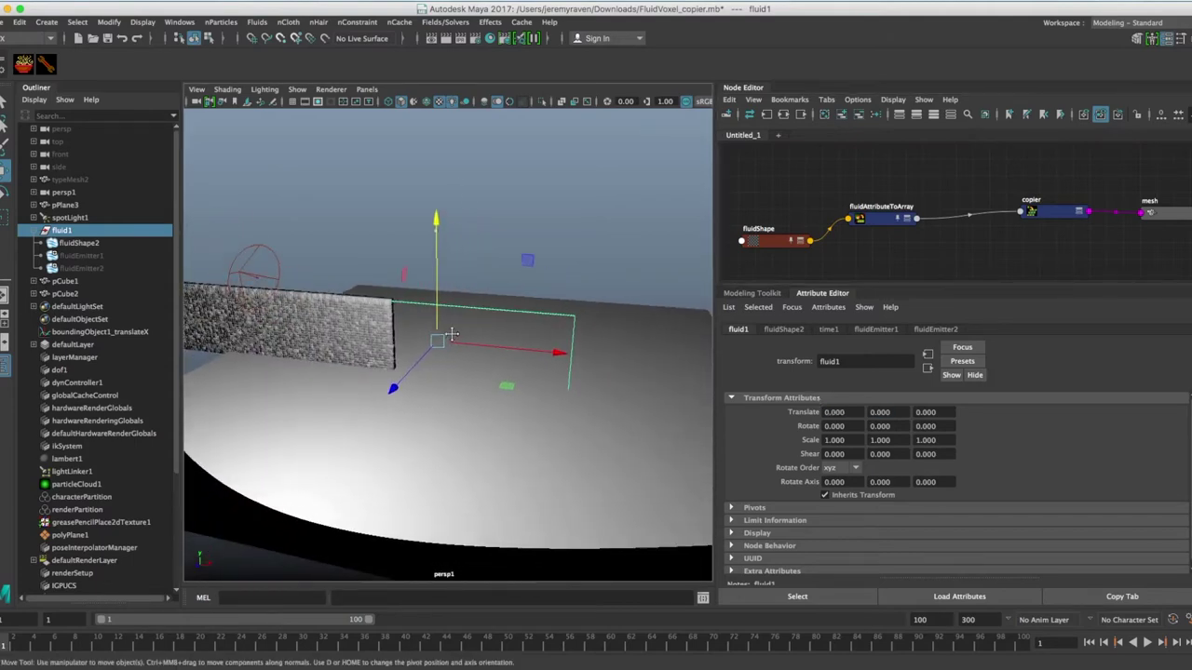
pyautogui.click(8, 367)
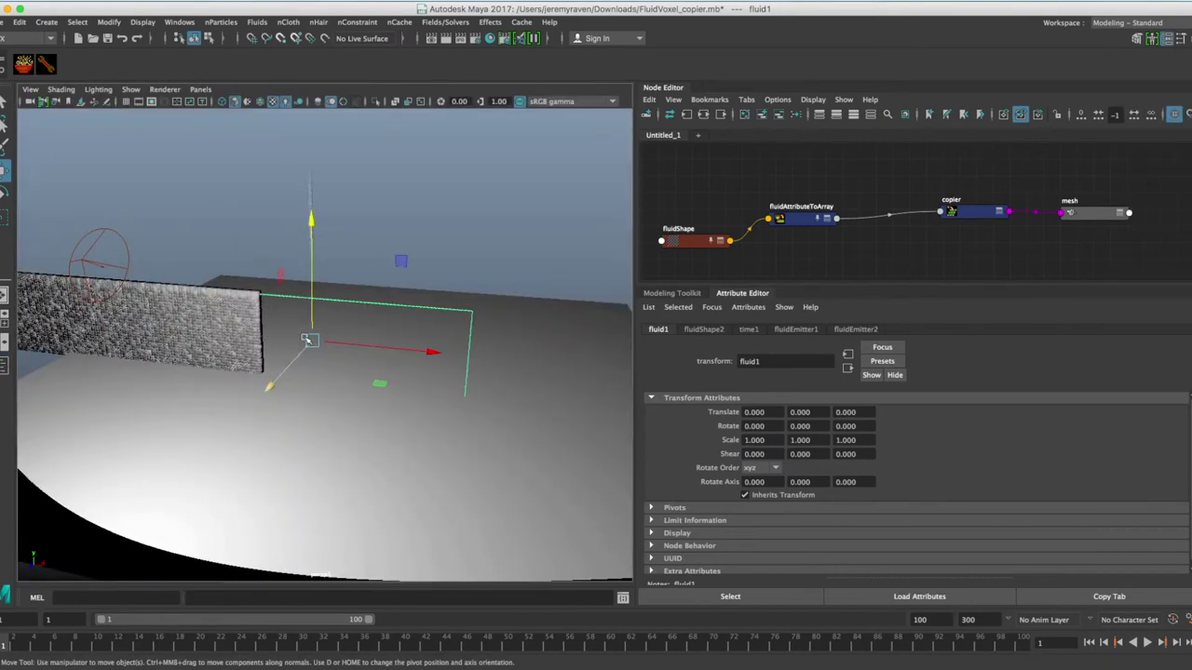
# Show the Outliner and set the X translation of pCube2, the mesh of copied cubes, to 0.
pyautogui.keyDown('alt'); pyautogui.moveTo(346, 328); pyautogui.dragTo(425, 337); pyautogui.keyUp('alt')
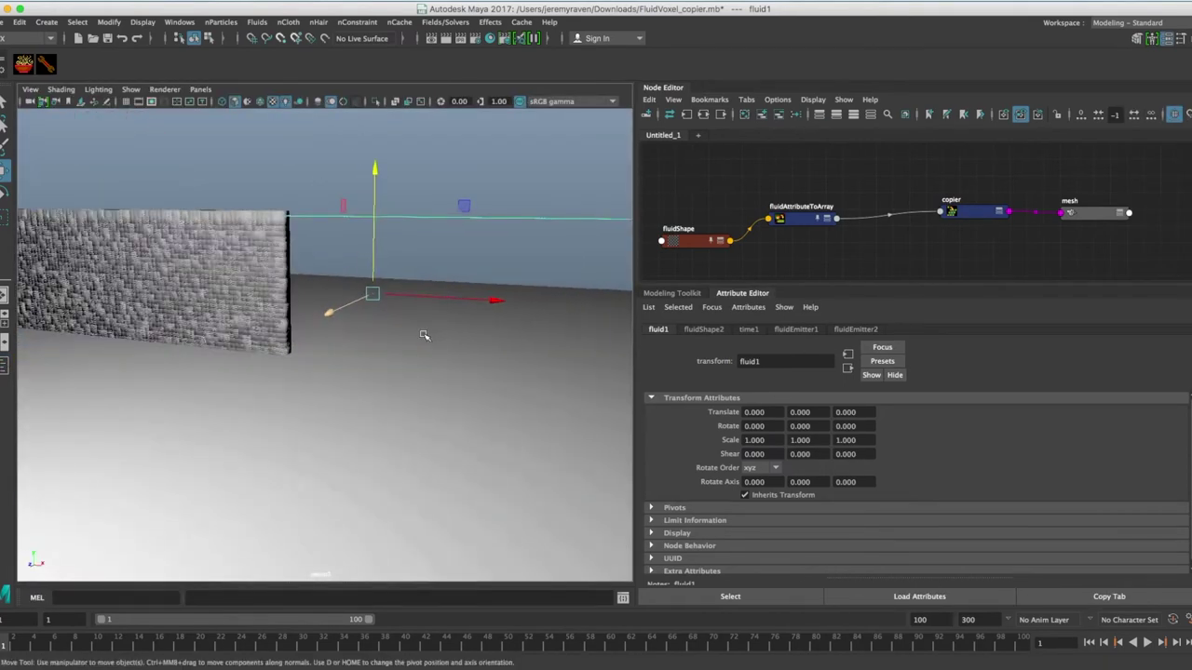
pyautogui.moveTo(966, 221); pyautogui.dragTo(945, 219)
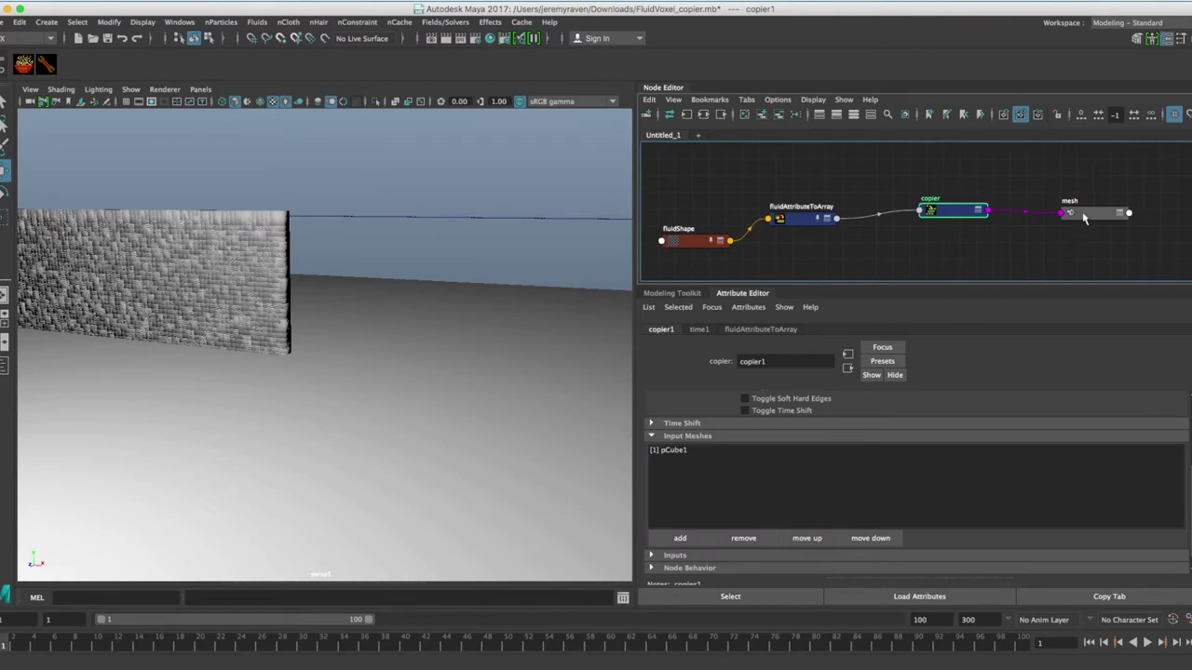
pyautogui.click(4, 371)
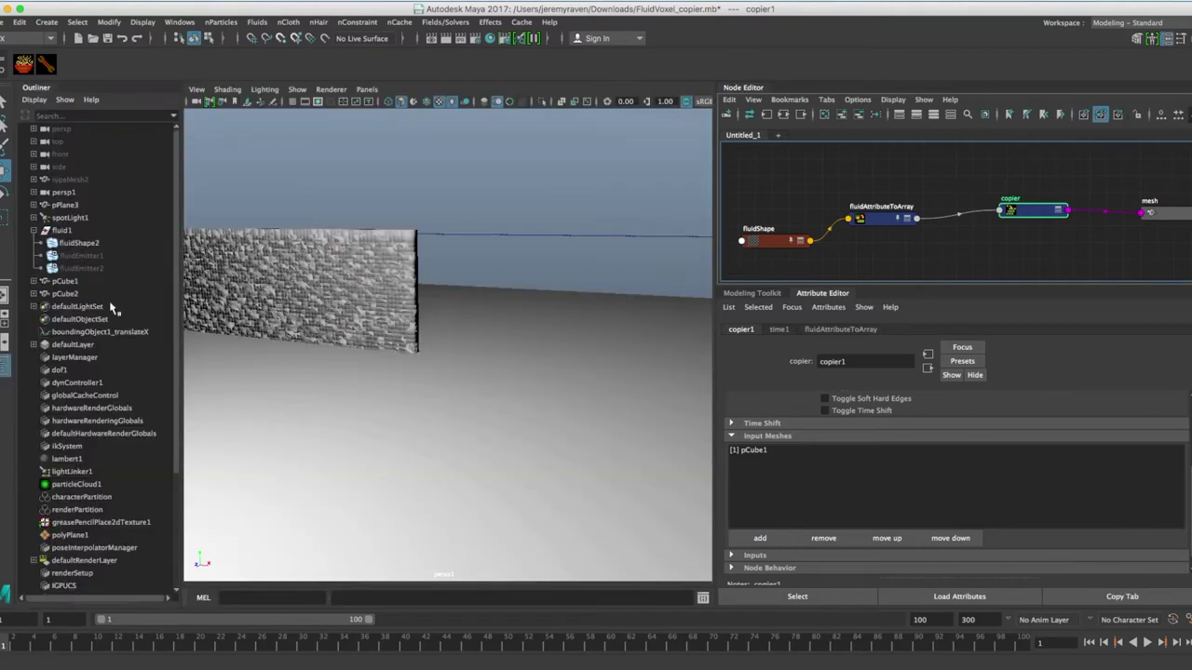
pyautogui.click(77, 285)
pyautogui.click(80, 294)
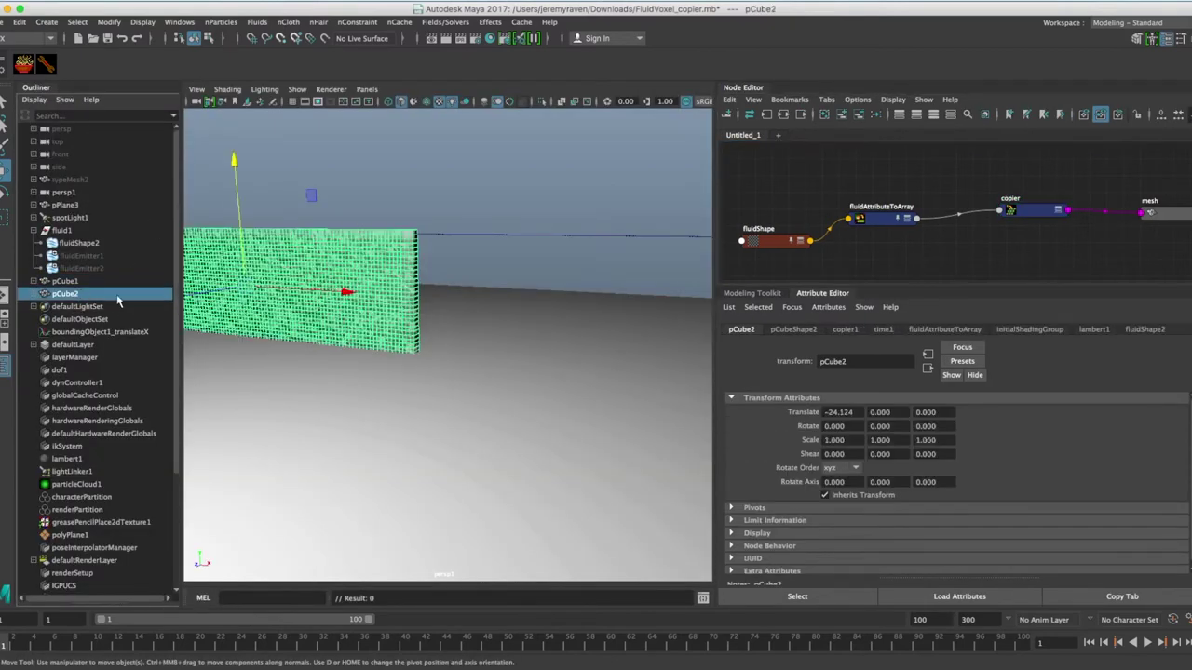
pyautogui.moveTo(853, 411); pyautogui.dragTo(823, 413)
pyautogui.write('0')
pyautogui.press('Return')
# Inspect the centred grid of copied cubes up close and hide the Outliner.
pyautogui.keyDown('alt'); pyautogui.moveTo(561, 396); pyautogui.dragTo(490, 385); pyautogui.keyUp('alt')
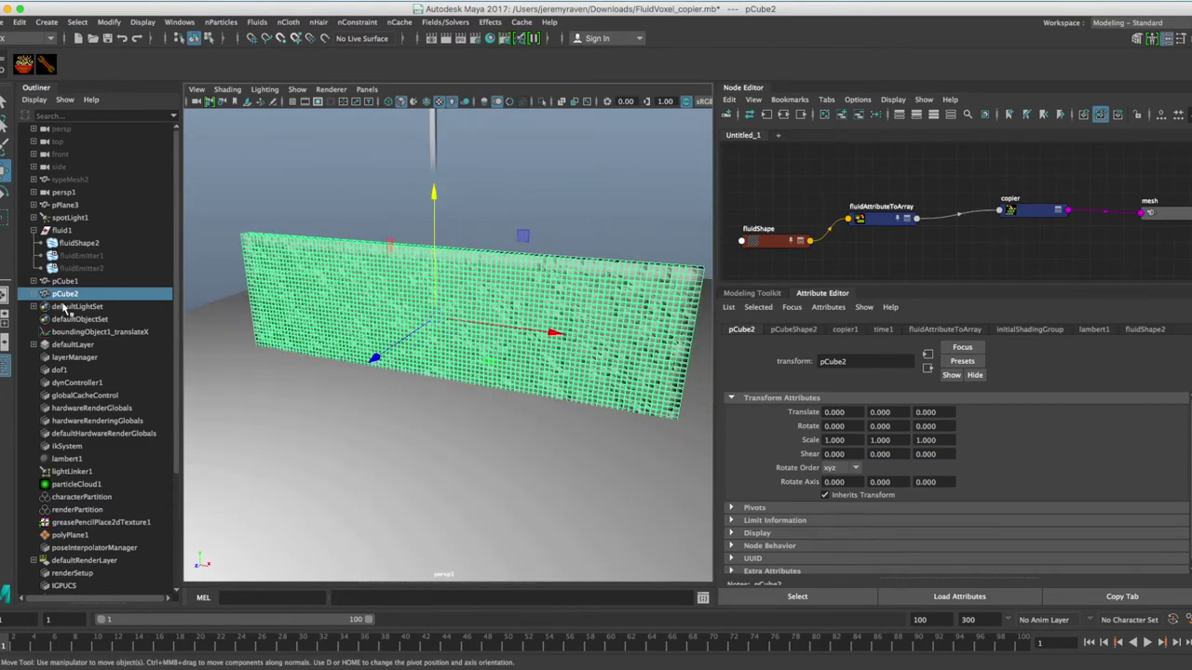
pyautogui.keyDown('alt'); pyautogui.moveTo(456, 340); pyautogui.dragTo(429, 344); pyautogui.keyUp('alt')
pyautogui.keyDown('alt'); pyautogui.moveTo(428, 345); pyautogui.dragTo(490, 337, button='right'); pyautogui.keyUp('alt')
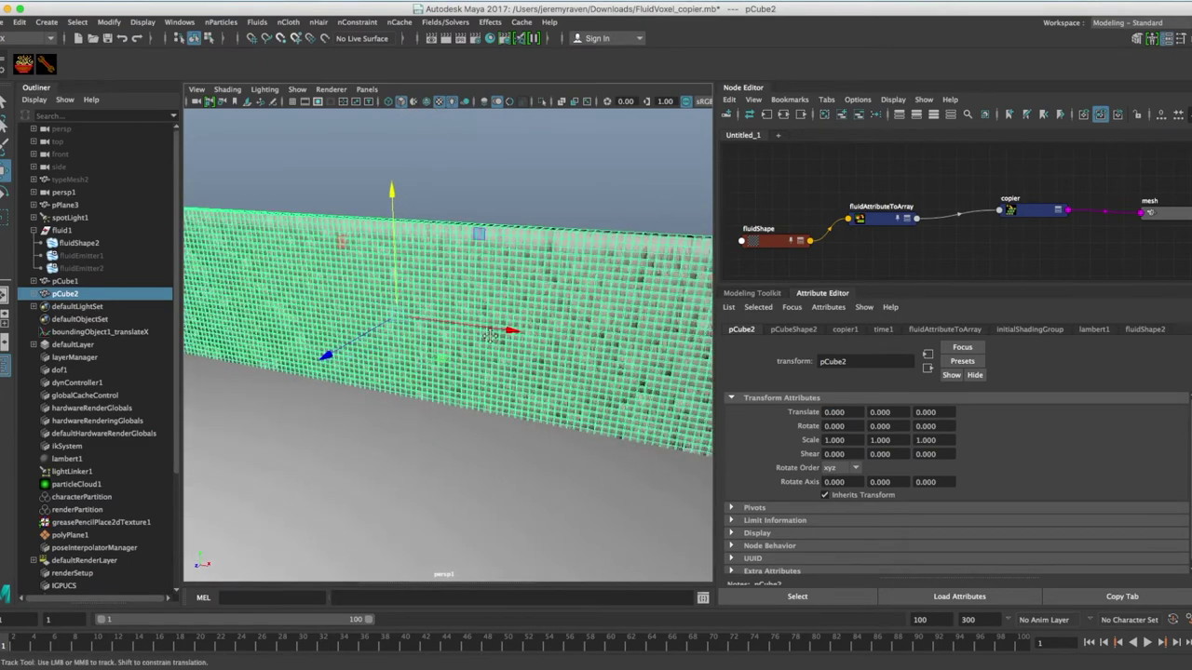
pyautogui.keyDown('alt'); pyautogui.moveTo(491, 337); pyautogui.dragTo(408, 330); pyautogui.keyUp('alt')
pyautogui.moveTo(408, 330)
pyautogui.keyDown('alt'); pyautogui.mouseDown(button='right')
pyautogui.moveTo(474, 325)
pyautogui.moveTo(412, 324)
pyautogui.mouseUp(button='right'); pyautogui.keyUp('alt')
pyautogui.keyDown('alt'); pyautogui.moveTo(413, 324); pyautogui.dragTo(424, 318); pyautogui.keyUp('alt')
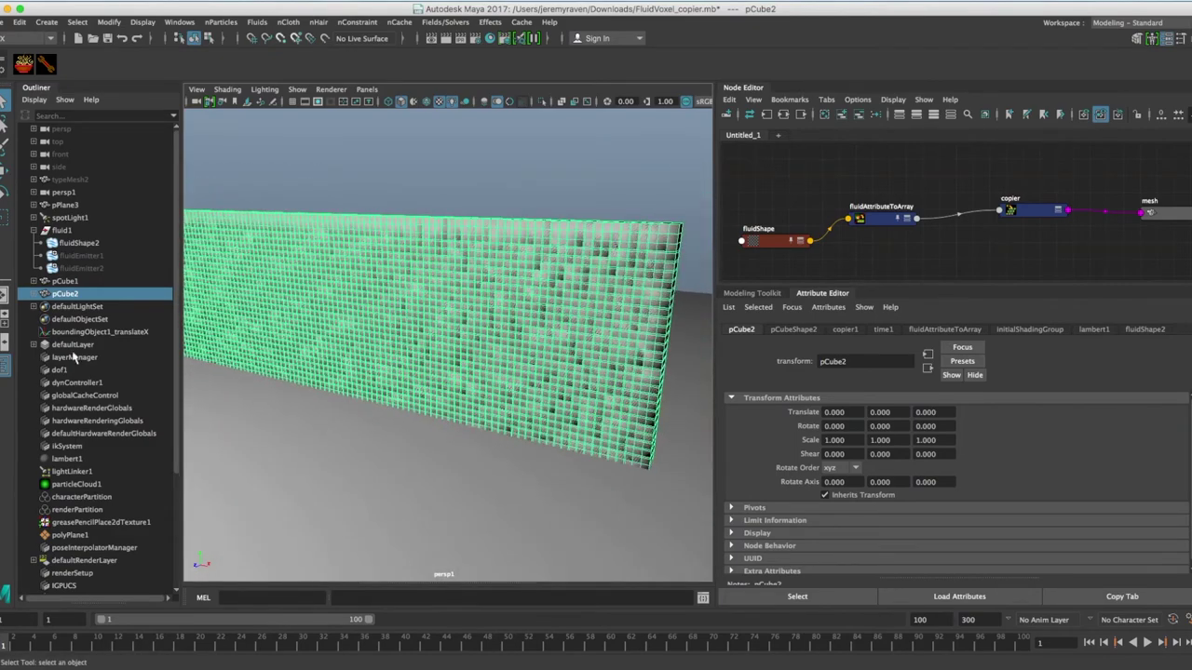
pyautogui.click(5, 365)
pyautogui.keyDown('alt'); pyautogui.moveTo(335, 326); pyautogui.dragTo(312, 316); pyautogui.keyUp('alt')
pyautogui.keyDown('alt'); pyautogui.moveTo(312, 317); pyautogui.dragTo(282, 300, button='right'); pyautogui.keyUp('alt')
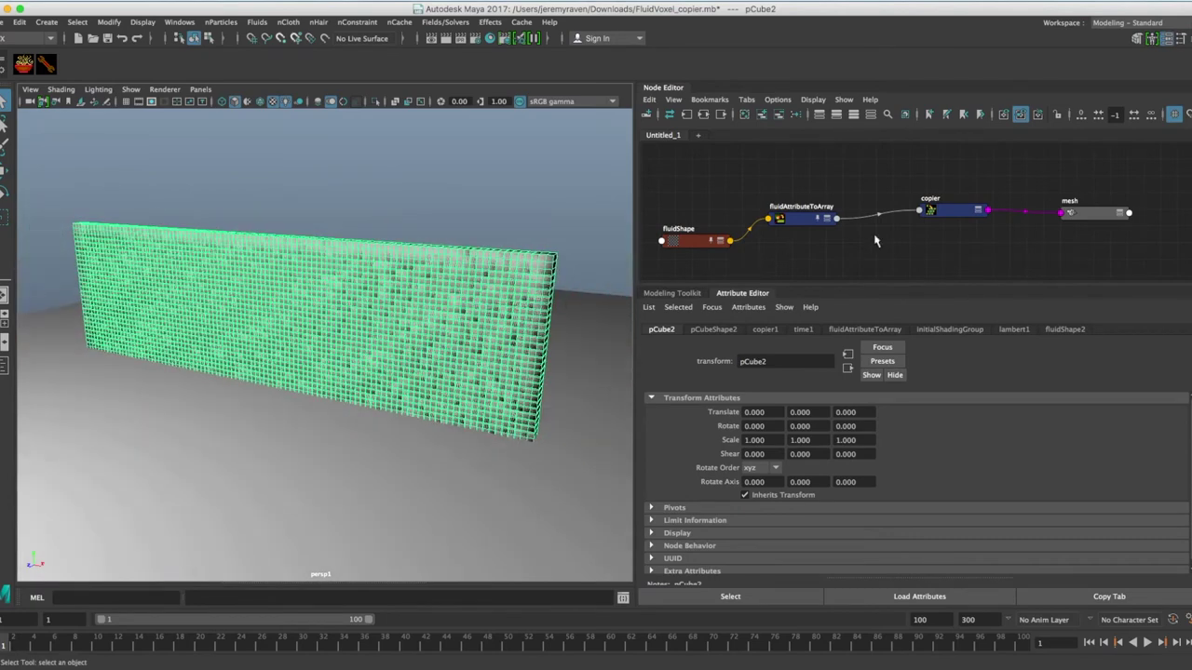
# Review the fluidShape, fluidAttributeToArray, copier and mesh nodes and their attributes in the network.
pyautogui.click(948, 213)
pyautogui.moveTo(947, 210); pyautogui.dragTo(939, 217)
pyautogui.keyDown('alt'); pyautogui.moveTo(522, 296); pyautogui.dragTo(488, 289); pyautogui.keyUp('alt')
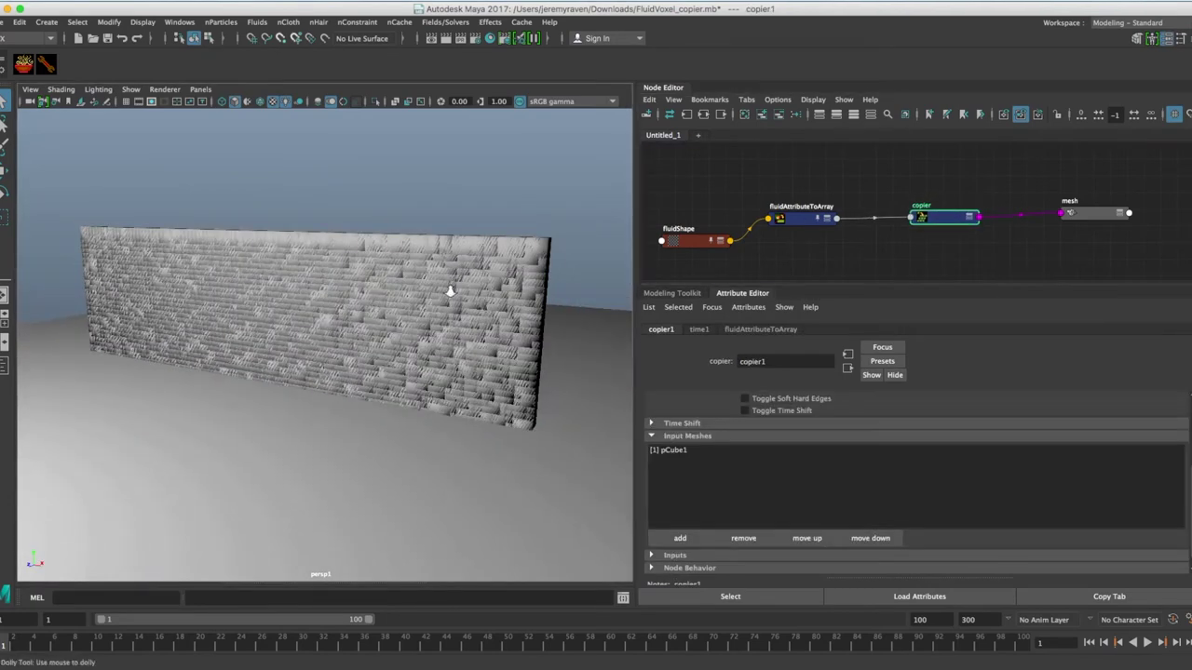
pyautogui.keyDown('alt'); pyautogui.moveTo(453, 288); pyautogui.dragTo(481, 289, button='right'); pyautogui.keyUp('alt')
pyautogui.keyDown('alt'); pyautogui.moveTo(481, 289); pyautogui.dragTo(472, 295); pyautogui.keyUp('alt')
pyautogui.moveTo(693, 246); pyautogui.dragTo(681, 250)
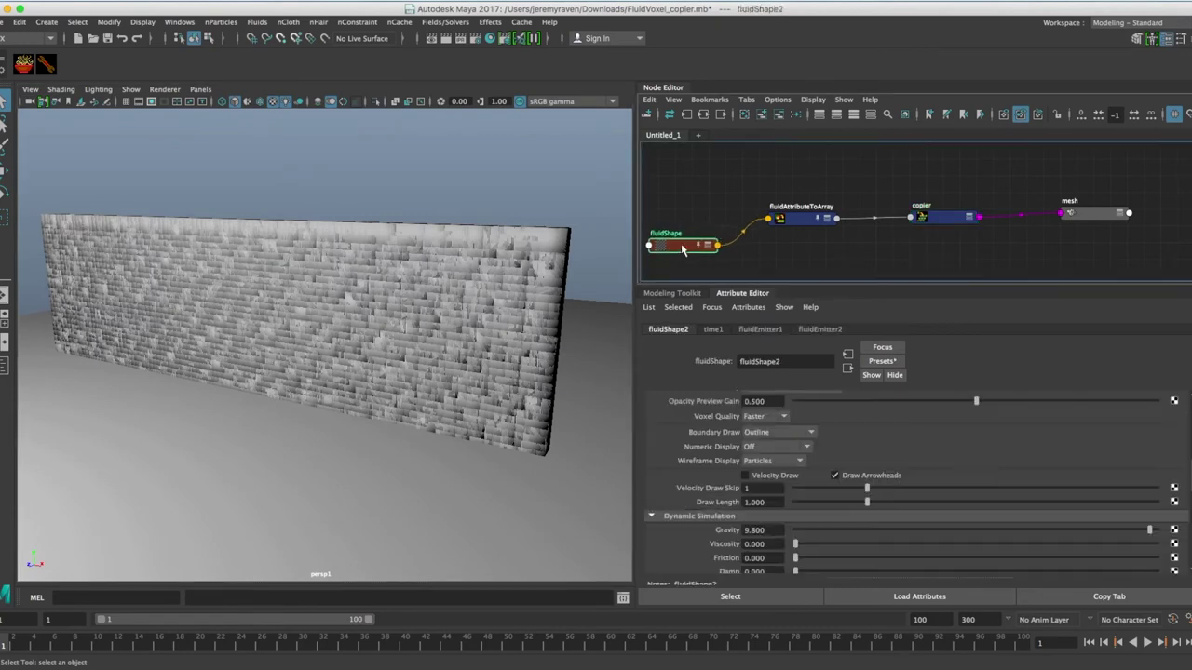
pyautogui.moveTo(803, 219); pyautogui.dragTo(780, 214)
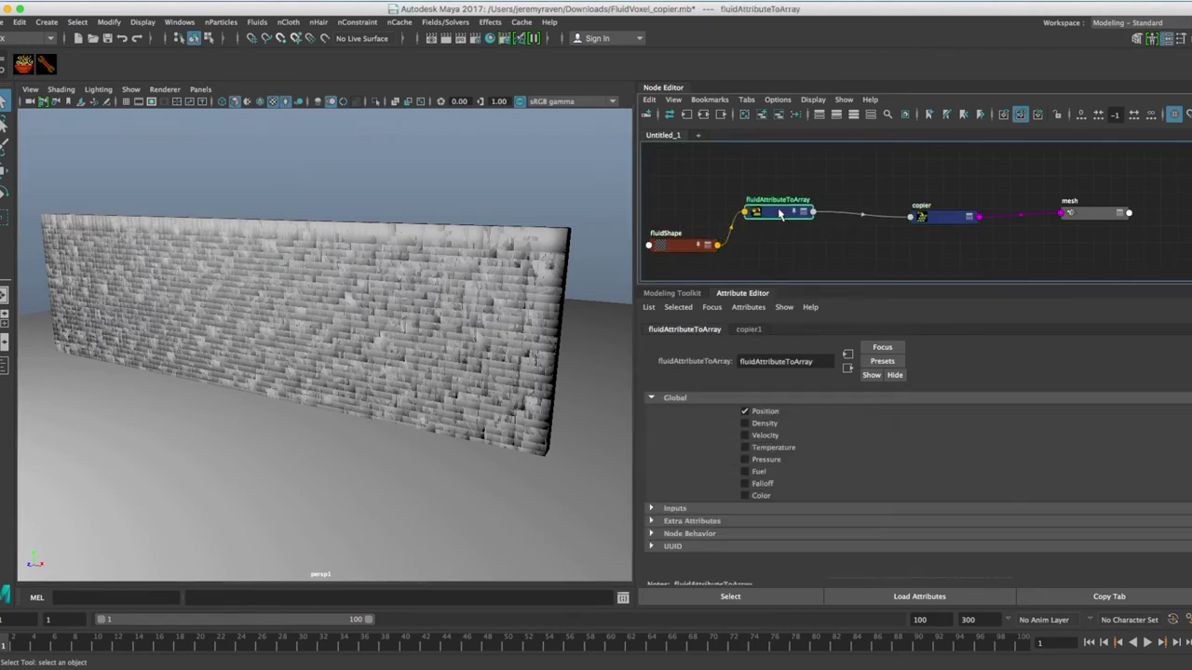
pyautogui.moveTo(944, 220); pyautogui.dragTo(936, 221)
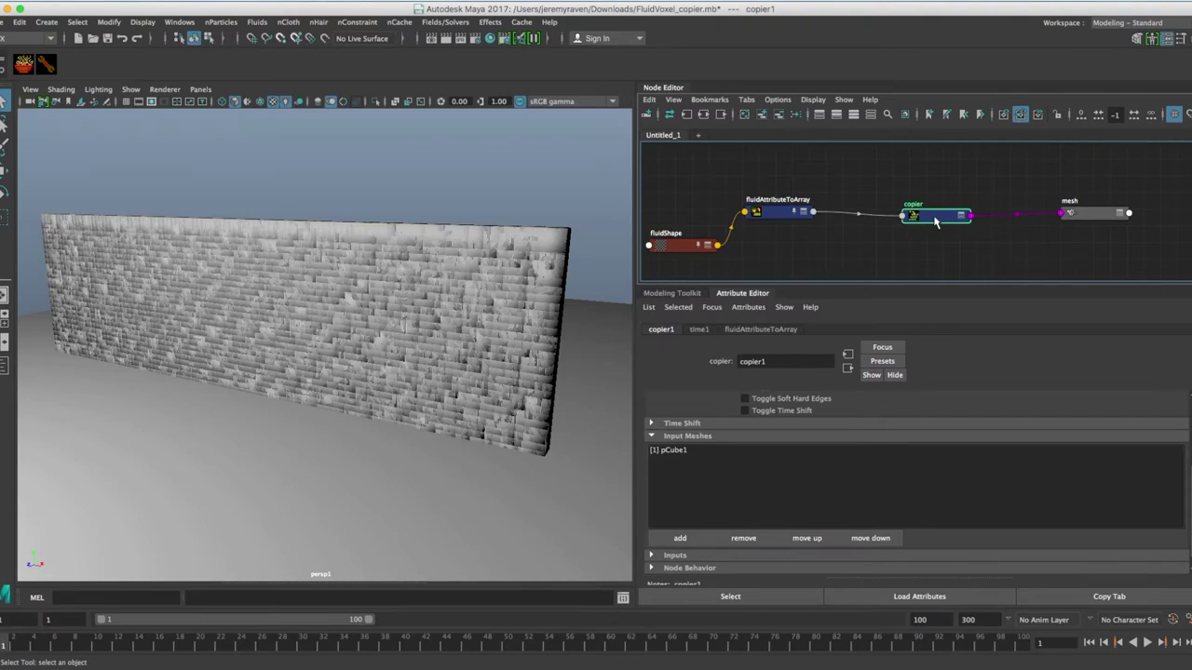
pyautogui.moveTo(1088, 221); pyautogui.dragTo(1083, 221)
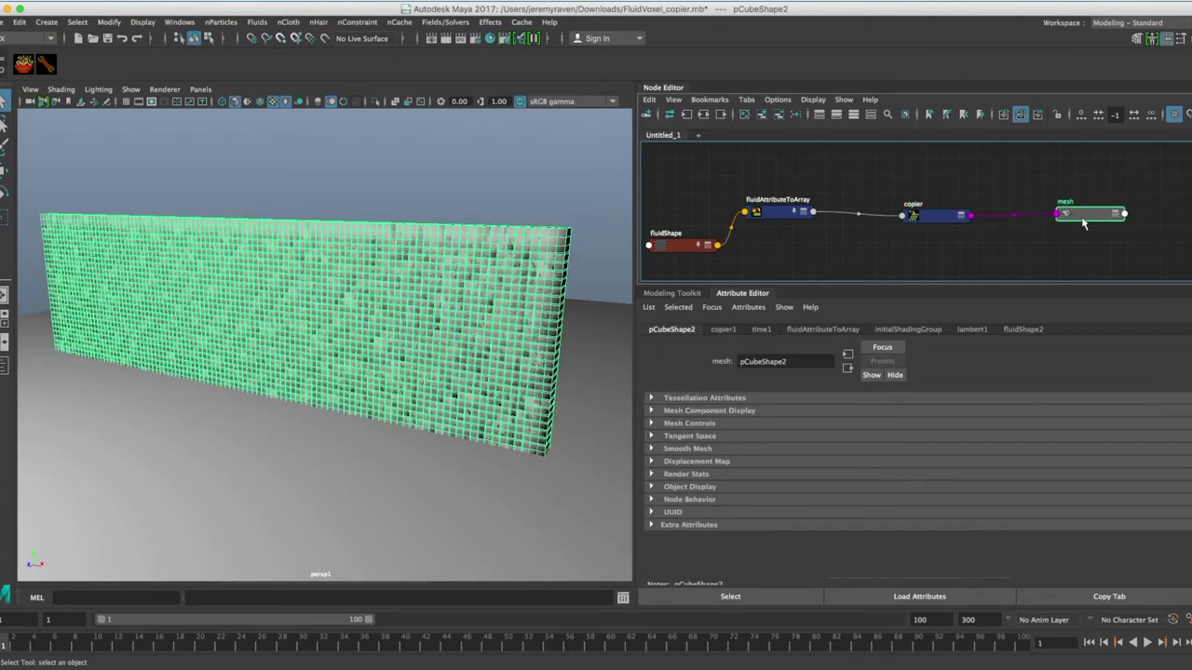
# Enable Density in addition to Position on the fluidAttributeToArray node and tidy the node layout.
pyautogui.moveTo(789, 218); pyautogui.dragTo(787, 218)
pyautogui.moveTo(954, 220); pyautogui.dragTo(966, 221)
pyautogui.moveTo(1071, 217); pyautogui.dragTo(1088, 211)
pyautogui.moveTo(772, 209); pyautogui.dragTo(767, 192)
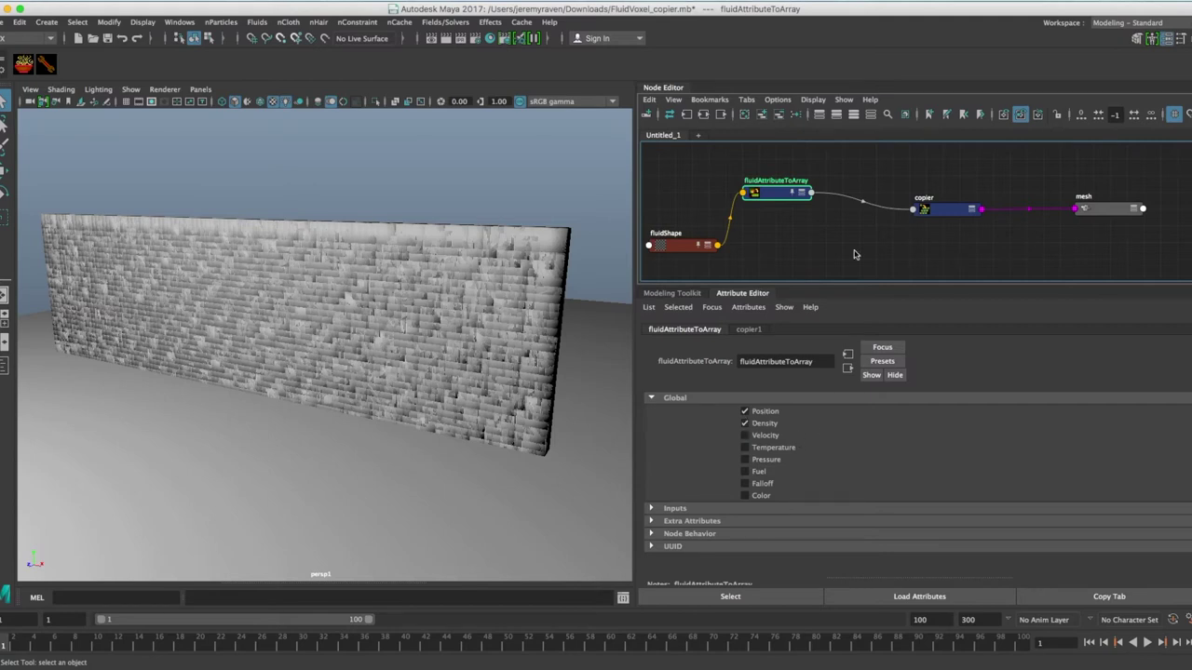
pyautogui.moveTo(783, 193); pyautogui.dragTo(777, 203)
pyautogui.moveTo(942, 210); pyautogui.dragTo(959, 214)
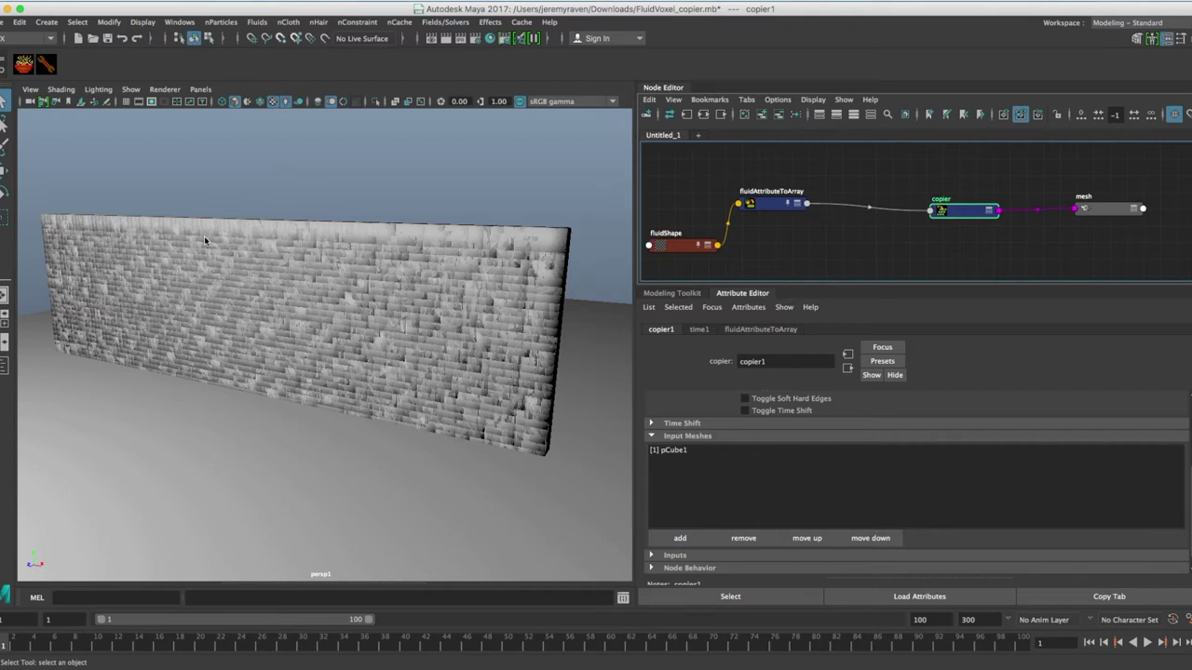
# Create a SOuP arrayToArray node and place it above the link between fluidAttributeToArray and copier.
pyautogui.click(24, 67)
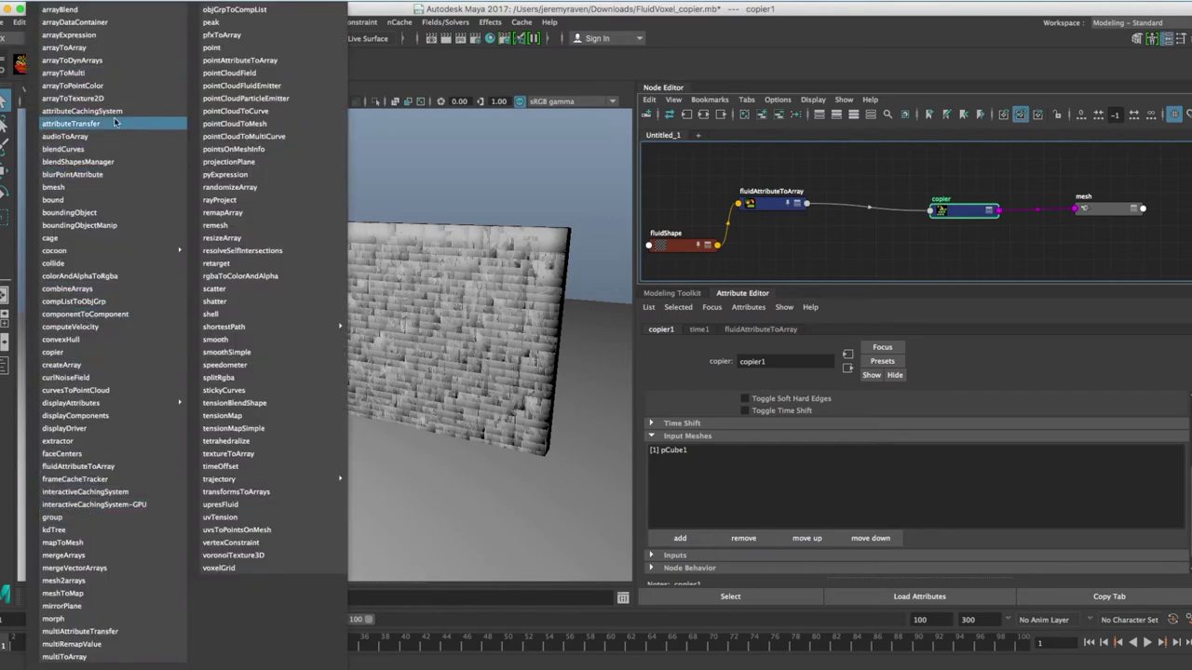
pyautogui.click(89, 47)
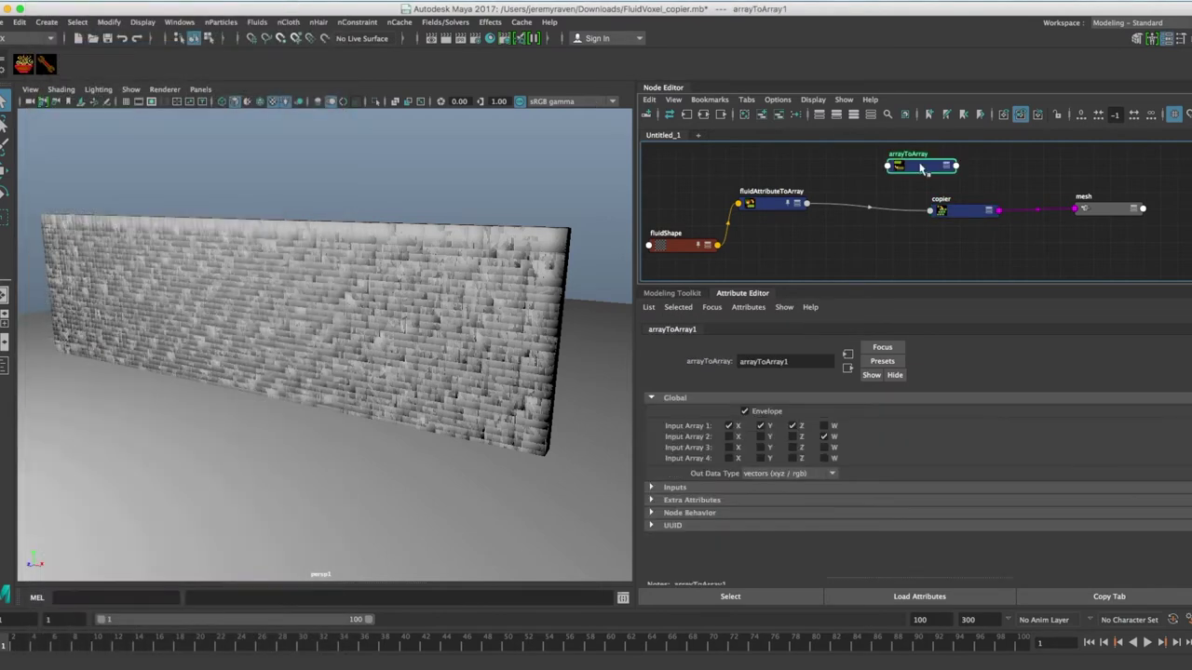
pyautogui.moveTo(921, 168); pyautogui.dragTo(861, 173)
pyautogui.click(766, 210)
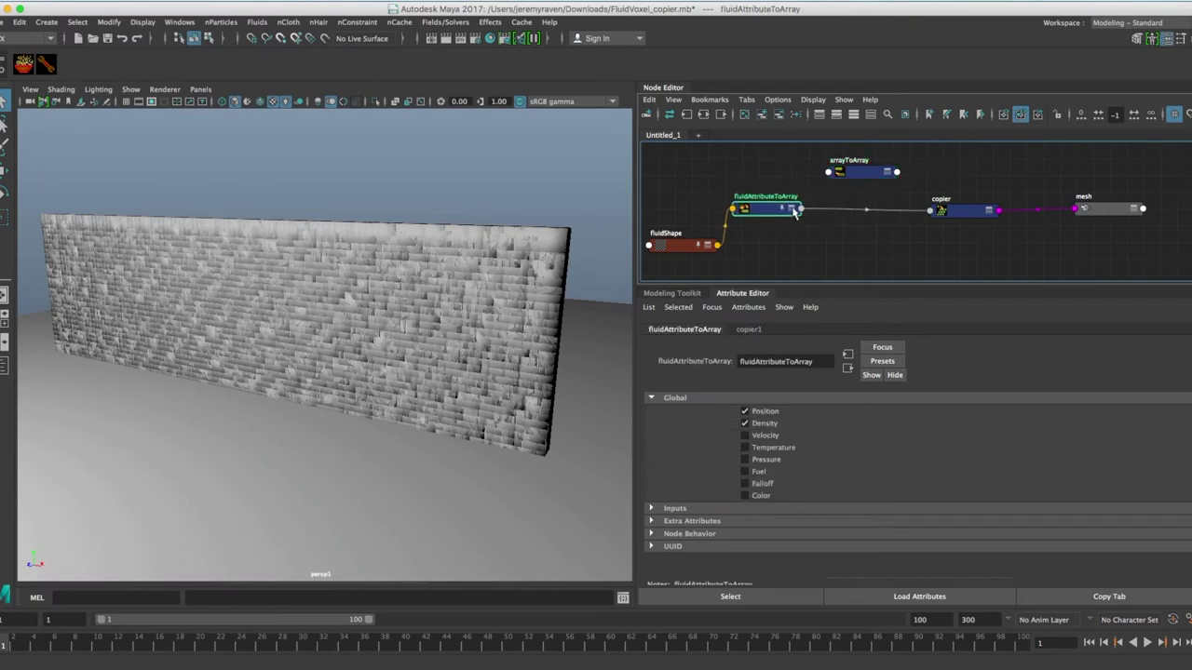
pyautogui.click(854, 174)
pyautogui.click(979, 214)
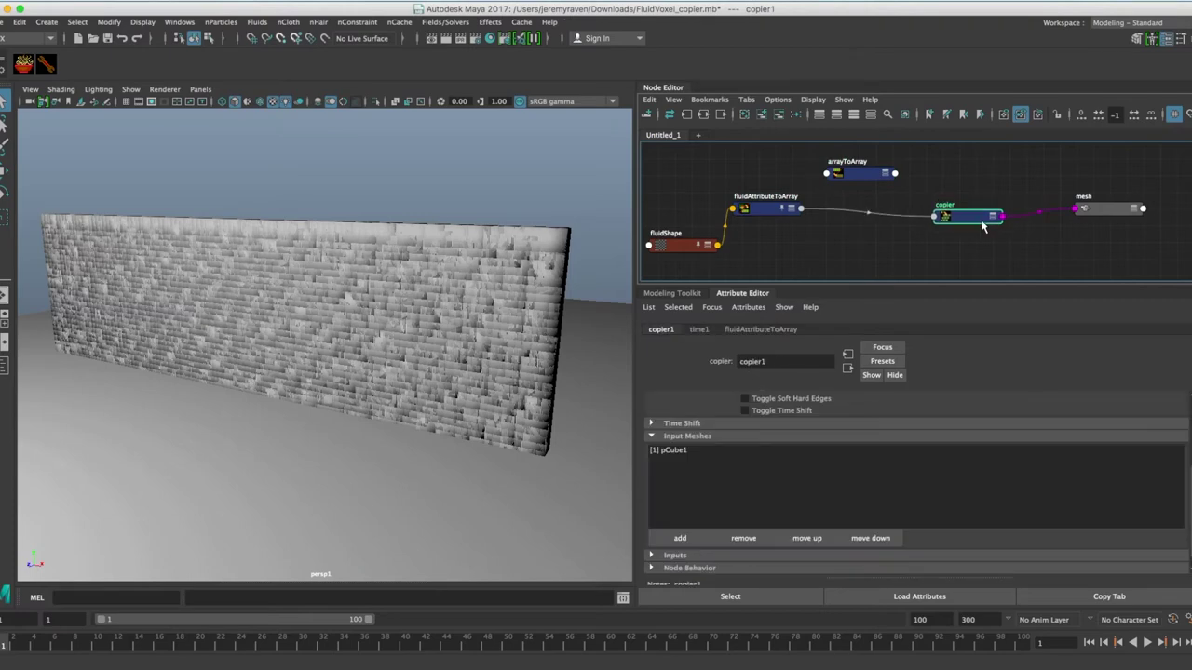
pyautogui.moveTo(980, 214); pyautogui.dragTo(990, 226)
pyautogui.click(1108, 212)
# Connect outDensityPV of fluidAttributeToArray to inArray1 of the arrayToArray node.
pyautogui.click(775, 212)
pyautogui.click(854, 173)
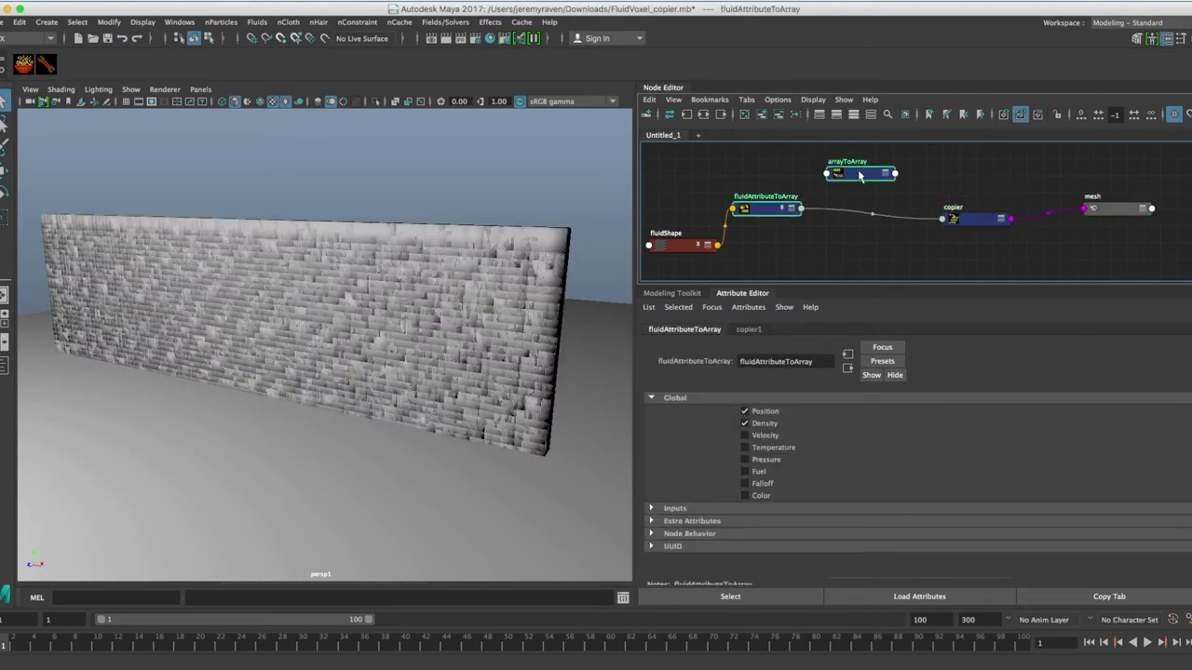
pyautogui.rightClick(780, 175)
pyautogui.moveTo(787, 175)
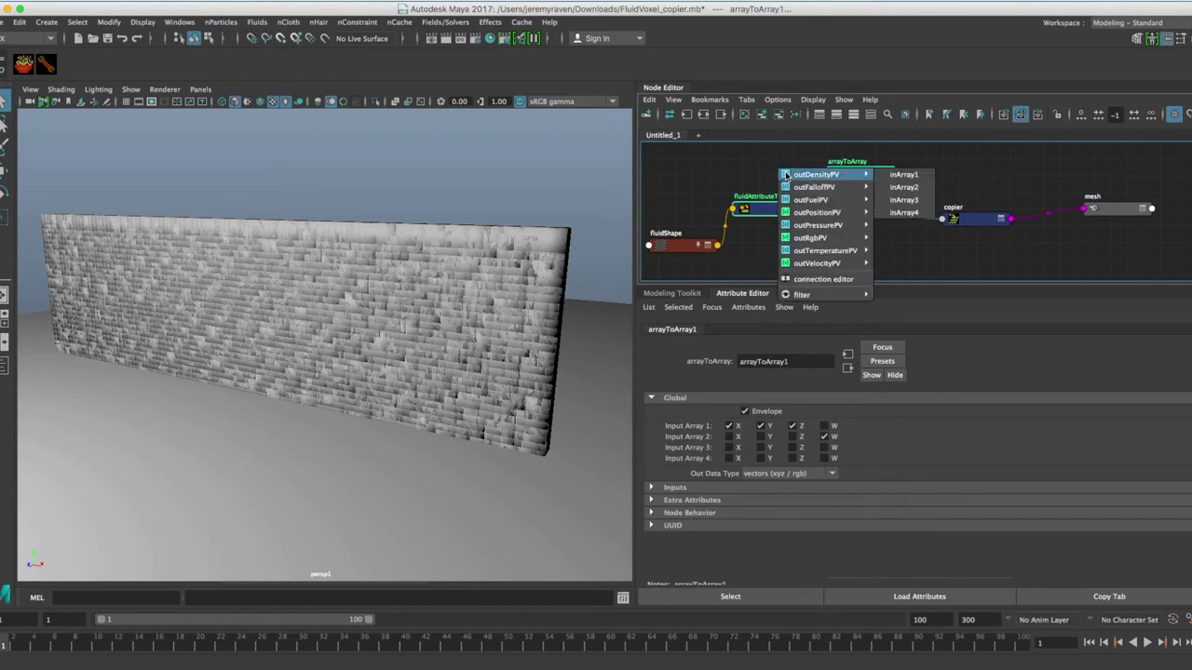
pyautogui.click(903, 174)
pyautogui.click(927, 184)
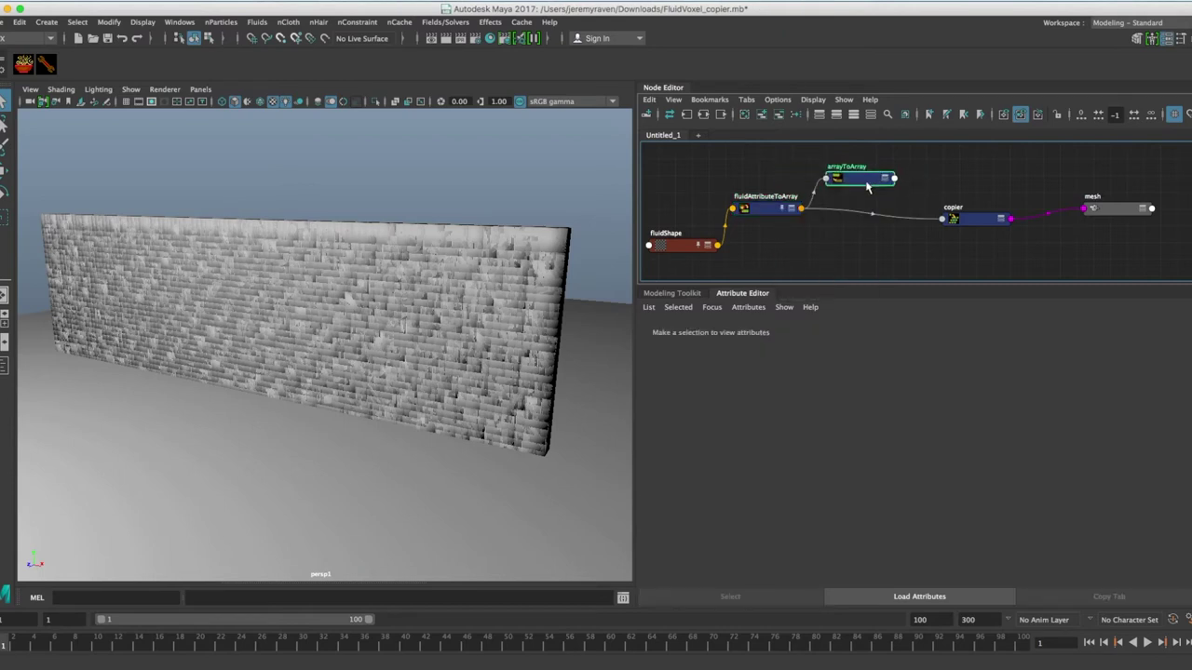
# Connect outArray of the arrayToArray node to scaleArray of the copier.
pyautogui.click(867, 187)
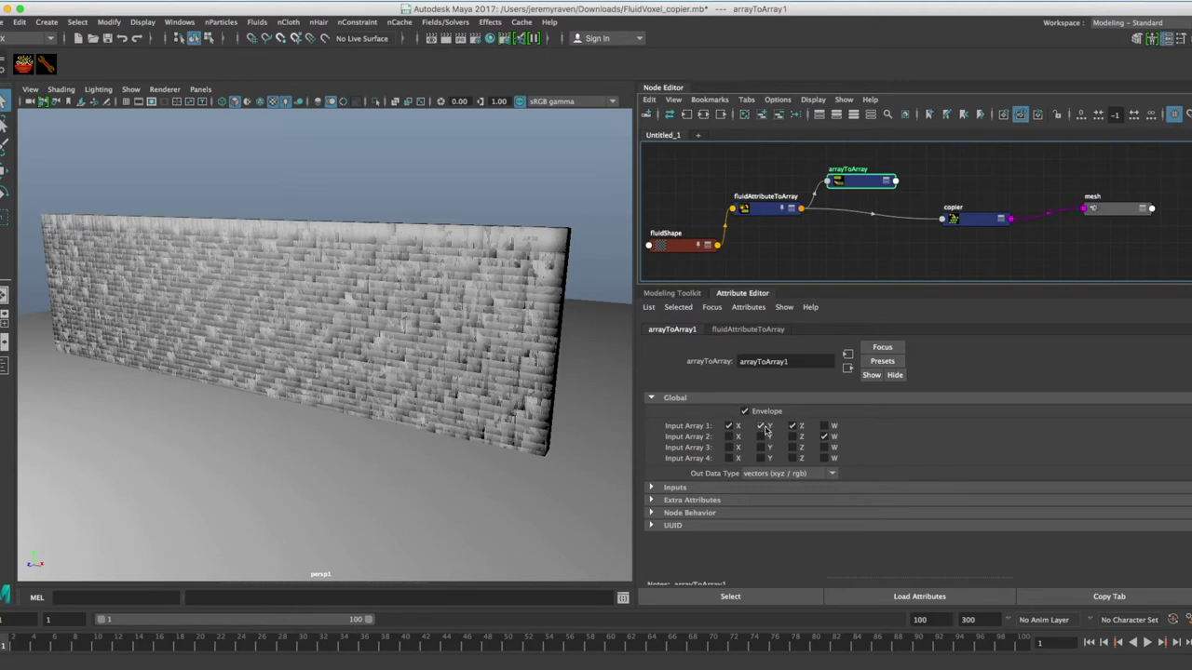
pyautogui.moveTo(859, 185); pyautogui.dragTo(861, 191)
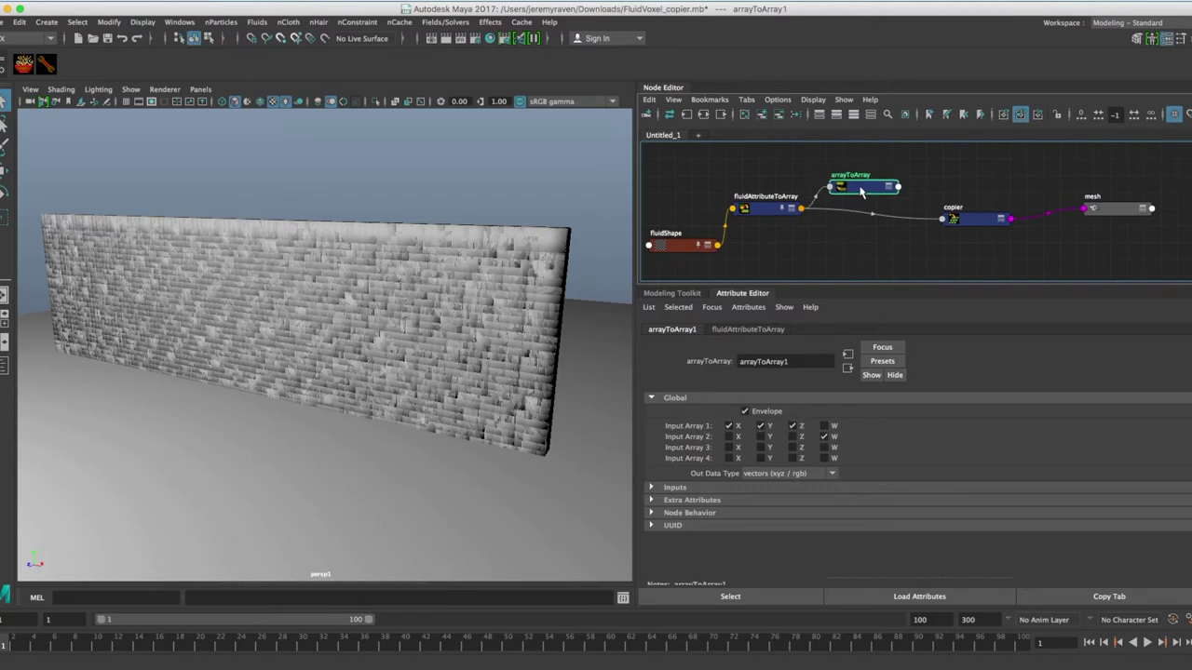
pyautogui.click(971, 221)
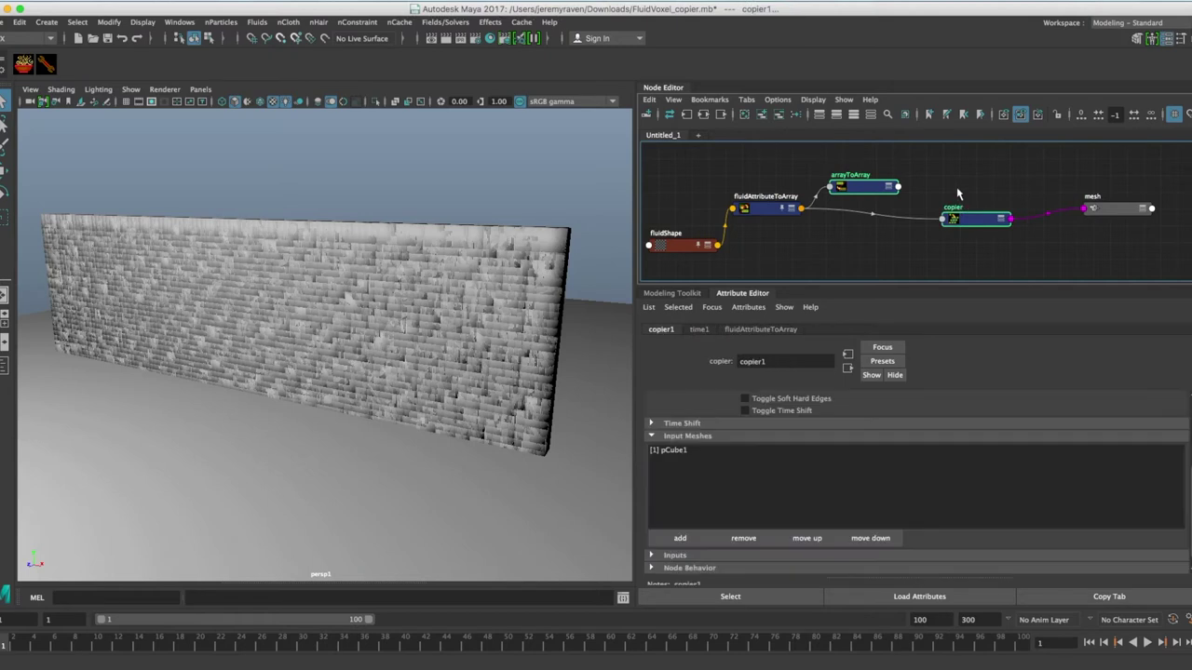
pyautogui.rightClick(958, 189)
pyautogui.moveTo(964, 192)
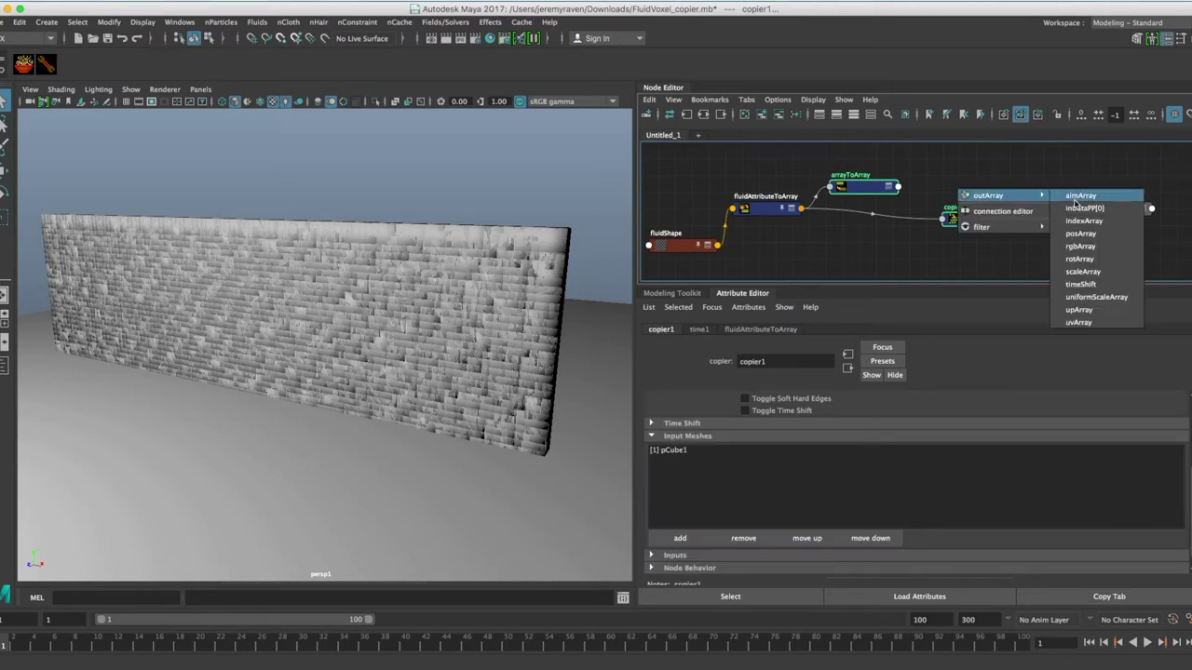
pyautogui.click(1086, 275)
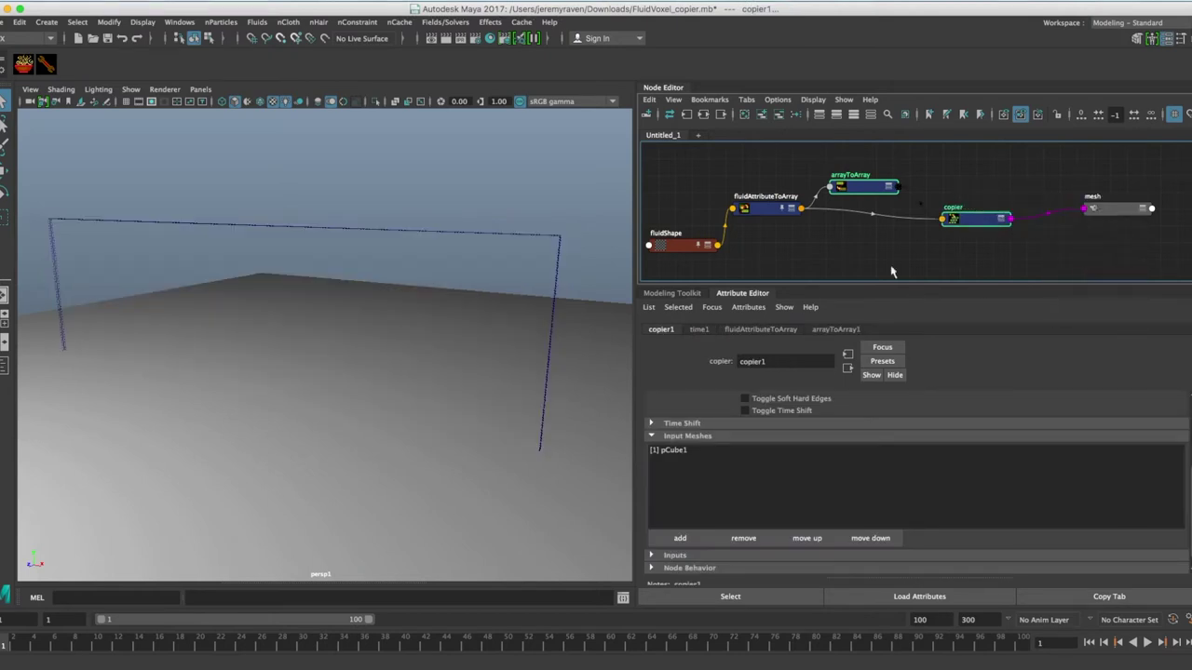
# Play the simulation to frame 36 and examine the density-scaled cubes from several angles.
pyautogui.moveTo(770, 210); pyautogui.dragTo(771, 217)
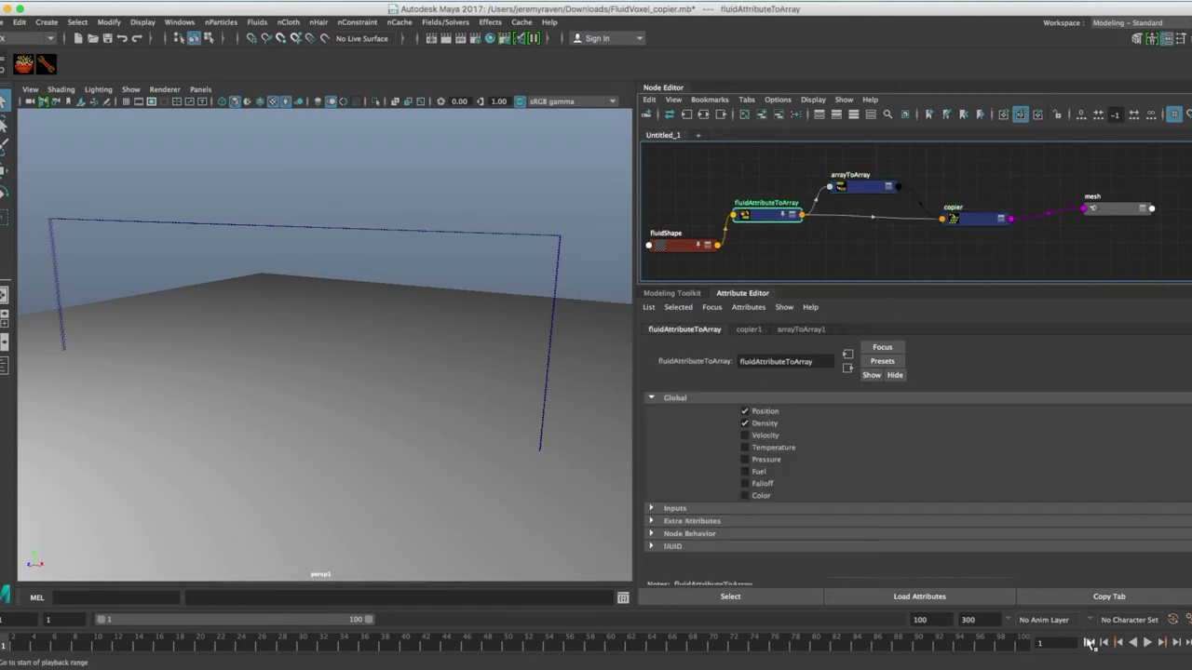
pyautogui.keyDown('alt'); pyautogui.moveTo(240, 454); pyautogui.dragTo(239, 453); pyautogui.keyUp('alt')
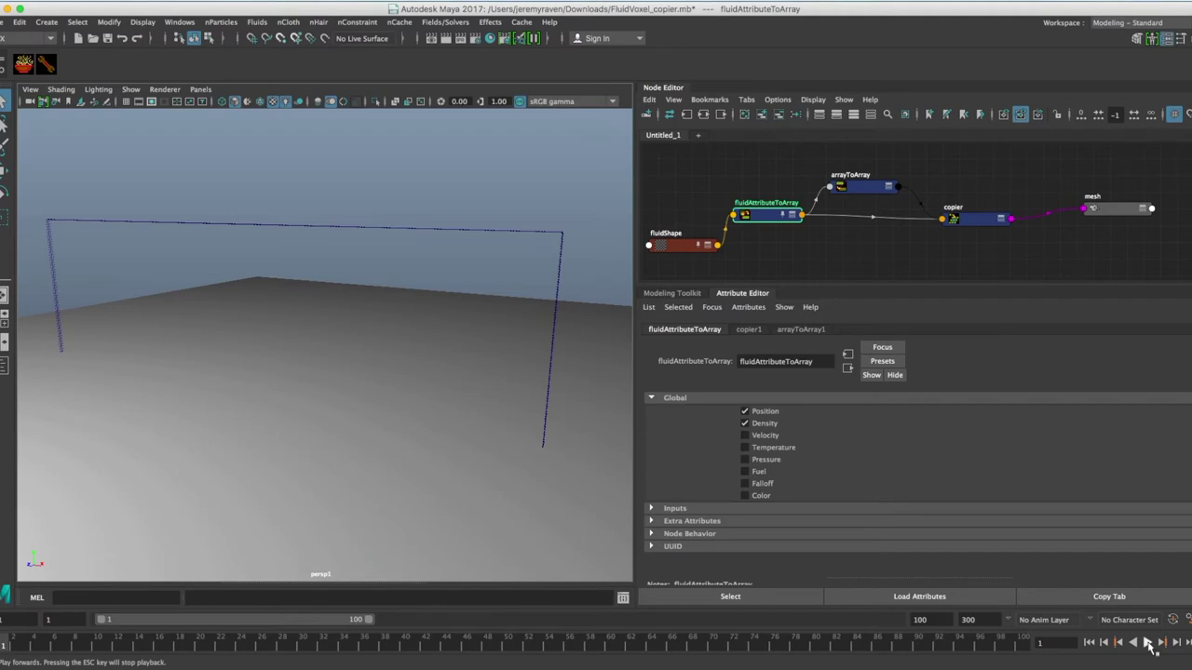
pyautogui.click(1148, 643)
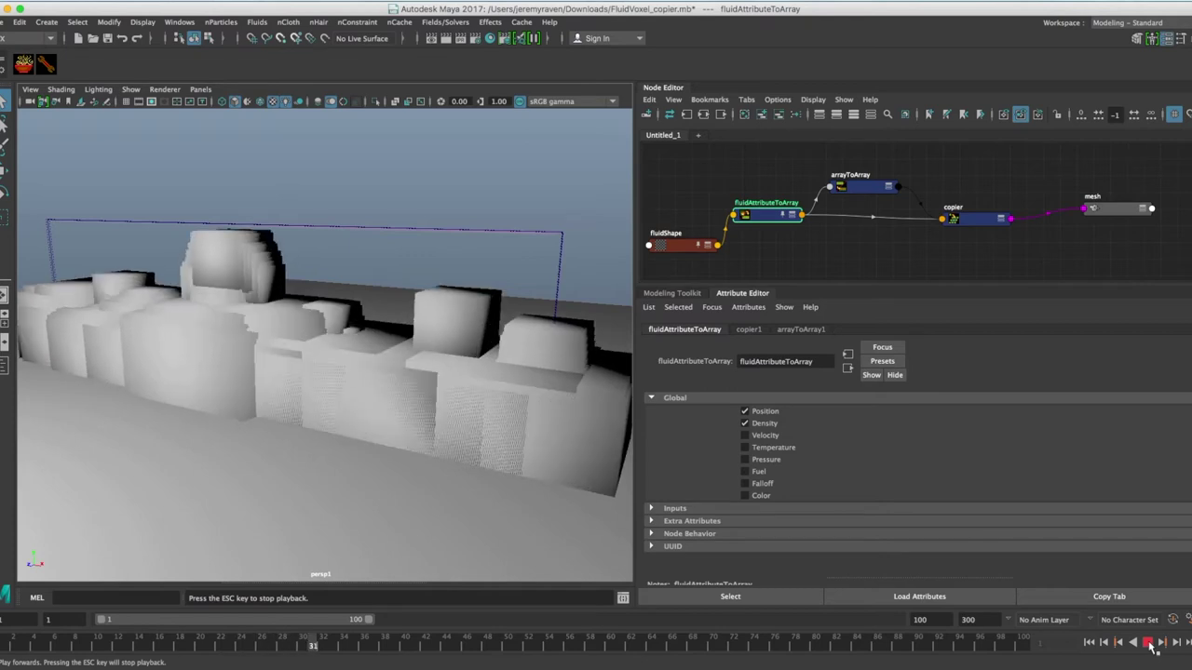
pyautogui.click(1151, 644)
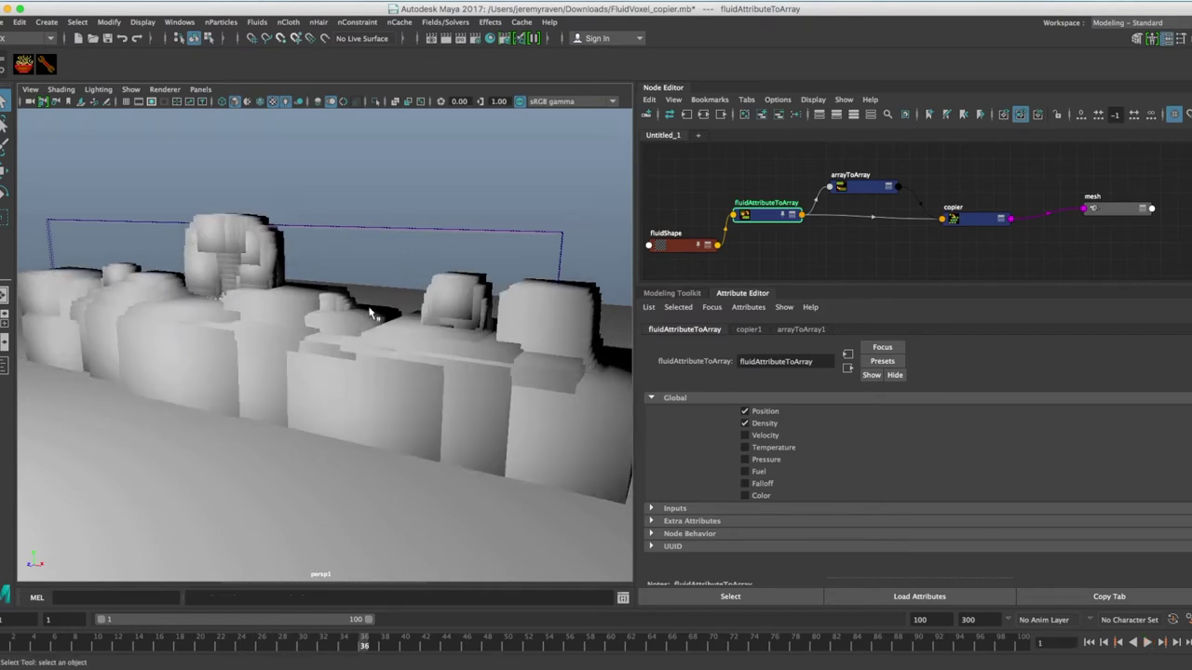
pyautogui.keyDown('alt'); pyautogui.moveTo(357, 308); pyautogui.dragTo(416, 344); pyautogui.keyUp('alt')
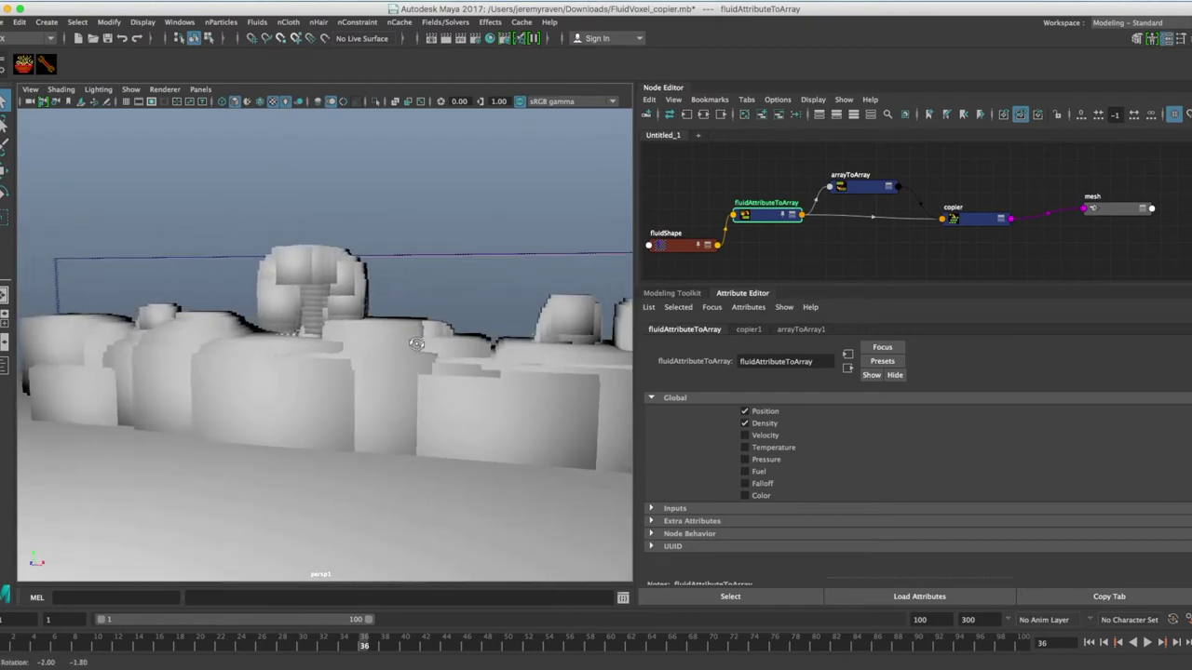
pyautogui.keyDown('alt'); pyautogui.moveTo(476, 313); pyautogui.dragTo(342, 335); pyautogui.keyUp('alt')
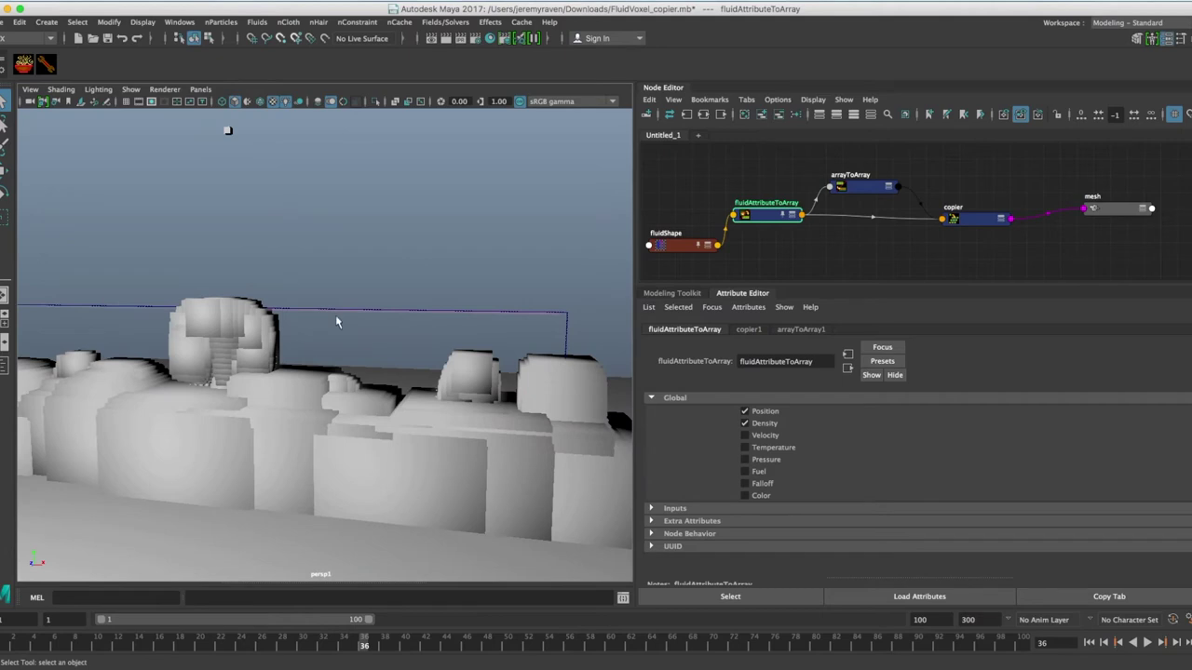
pyautogui.keyDown('alt'); pyautogui.moveTo(497, 354); pyautogui.dragTo(454, 336); pyautogui.keyUp('alt')
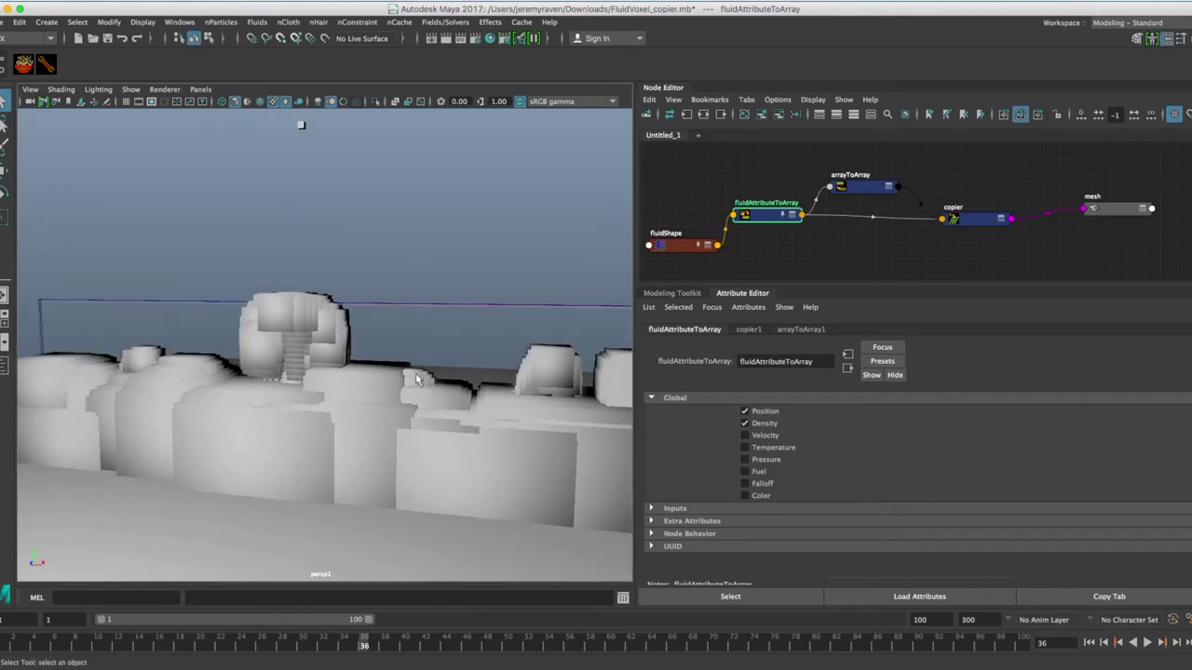
pyautogui.keyDown('alt'); pyautogui.moveTo(416, 379); pyautogui.dragTo(405, 373); pyautogui.keyUp('alt')
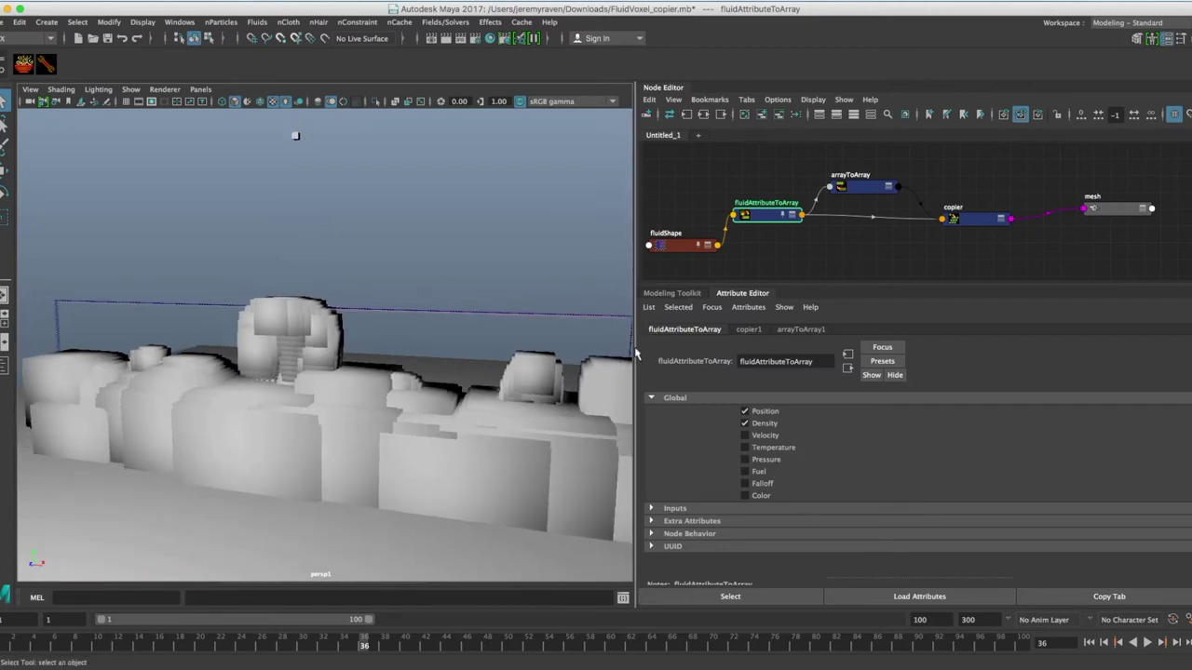
# Widen the viewport and spread the fluidShape, fluidAttributeToArray and arrayToArray nodes apart in the Node Editor.
pyautogui.moveTo(637, 352); pyautogui.dragTo(728, 353)
pyautogui.keyDown('alt'); pyautogui.moveTo(445, 371); pyautogui.dragTo(402, 363); pyautogui.keyUp('alt')
pyautogui.moveTo(785, 249); pyautogui.dragTo(765, 250)
pyautogui.moveTo(850, 215); pyautogui.dragTo(815, 210)
pyautogui.moveTo(954, 192); pyautogui.dragTo(993, 170)
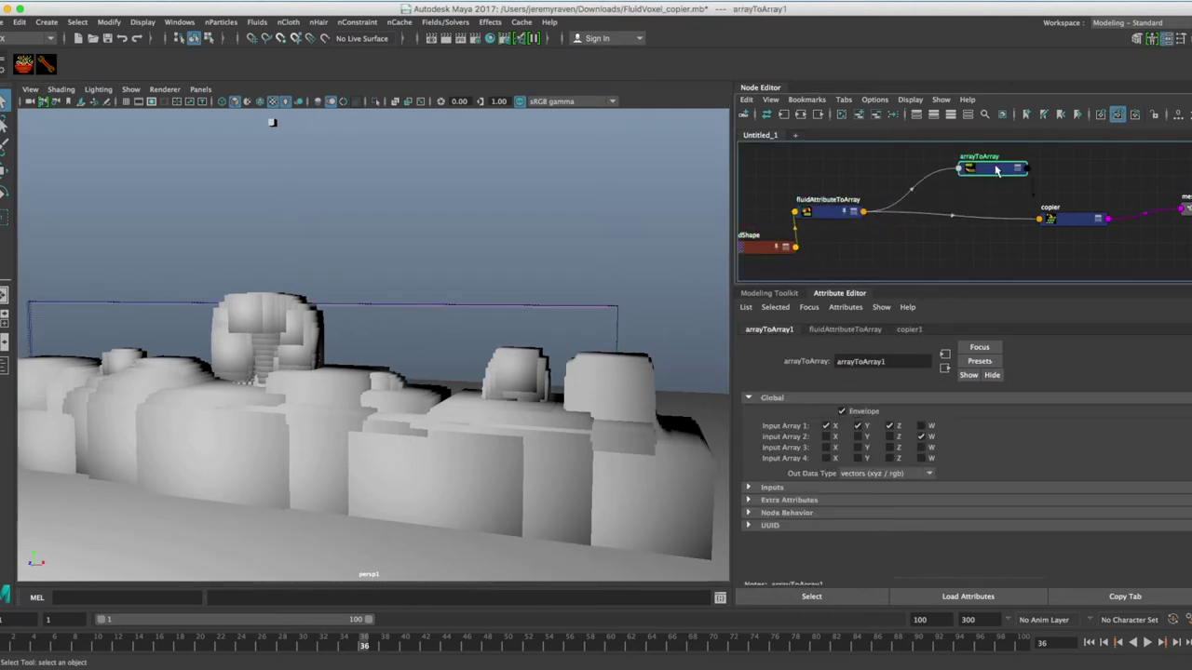
# Create a SOuP remapArray node and place it between fluidAttributeToArray and arrayToArray.
pyautogui.click(826, 212)
pyautogui.click(23, 64)
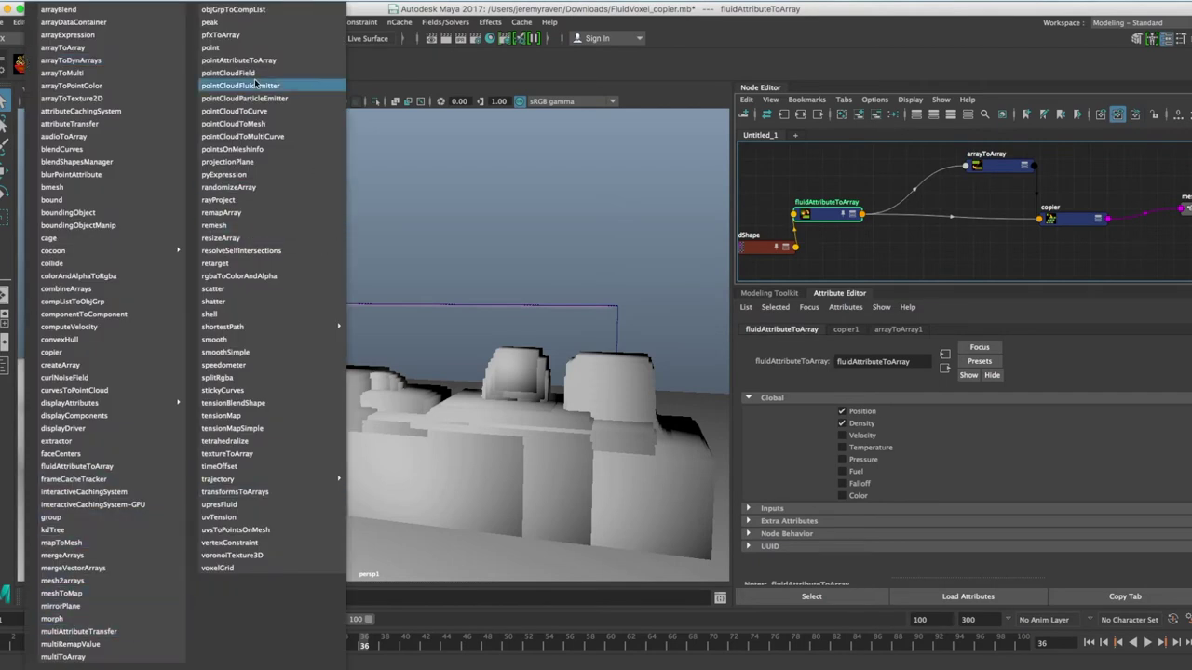
pyautogui.click(259, 214)
pyautogui.moveTo(987, 258); pyautogui.dragTo(892, 173)
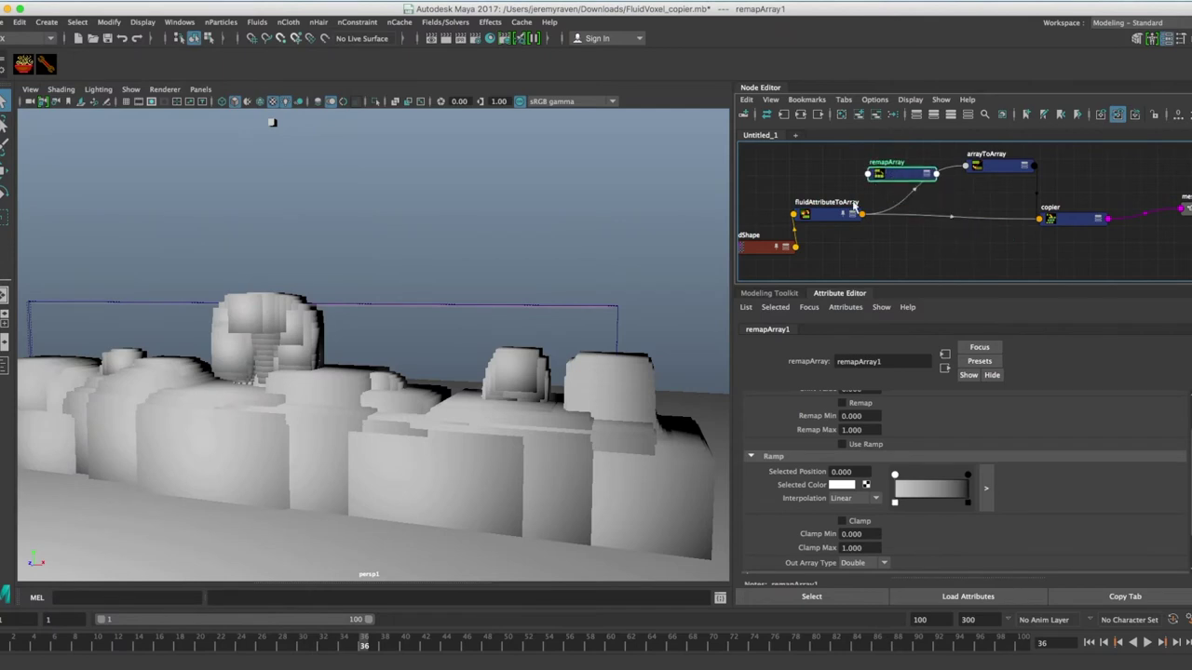
# Connect outDensityPV of fluidAttributeToArray to the input of the remapArray node.
pyautogui.click(832, 215)
pyautogui.keyDown('shift'); pyautogui.click(891, 175); pyautogui.keyUp('shift')
pyautogui.rightClick(833, 174)
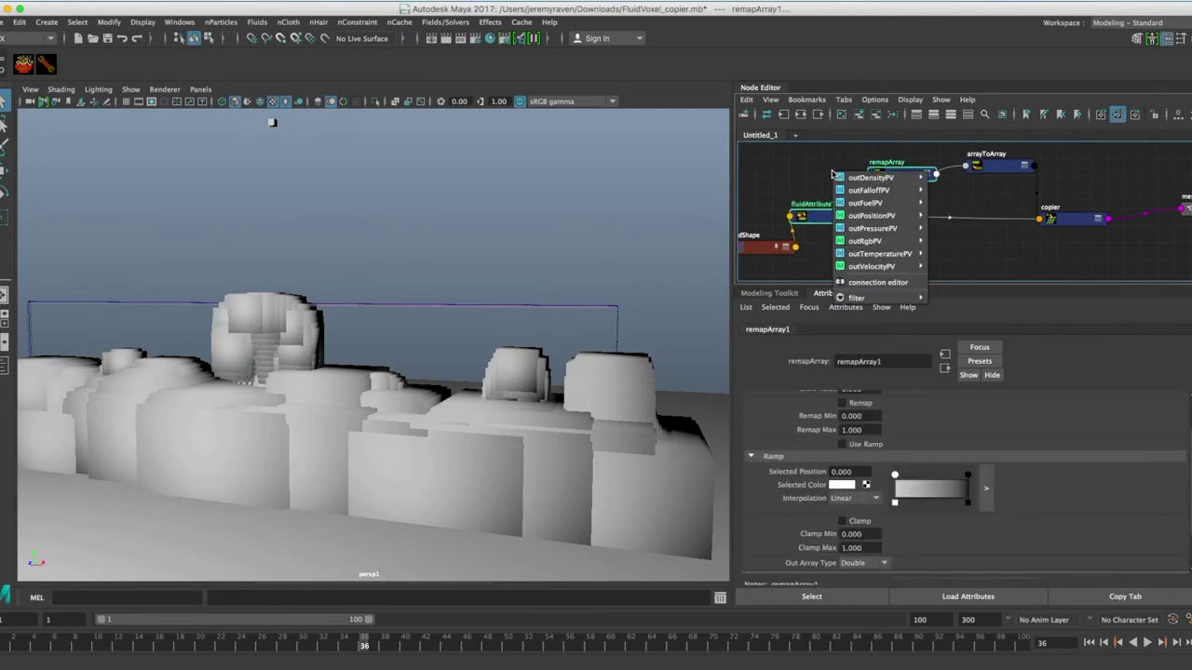
pyautogui.click(957, 177)
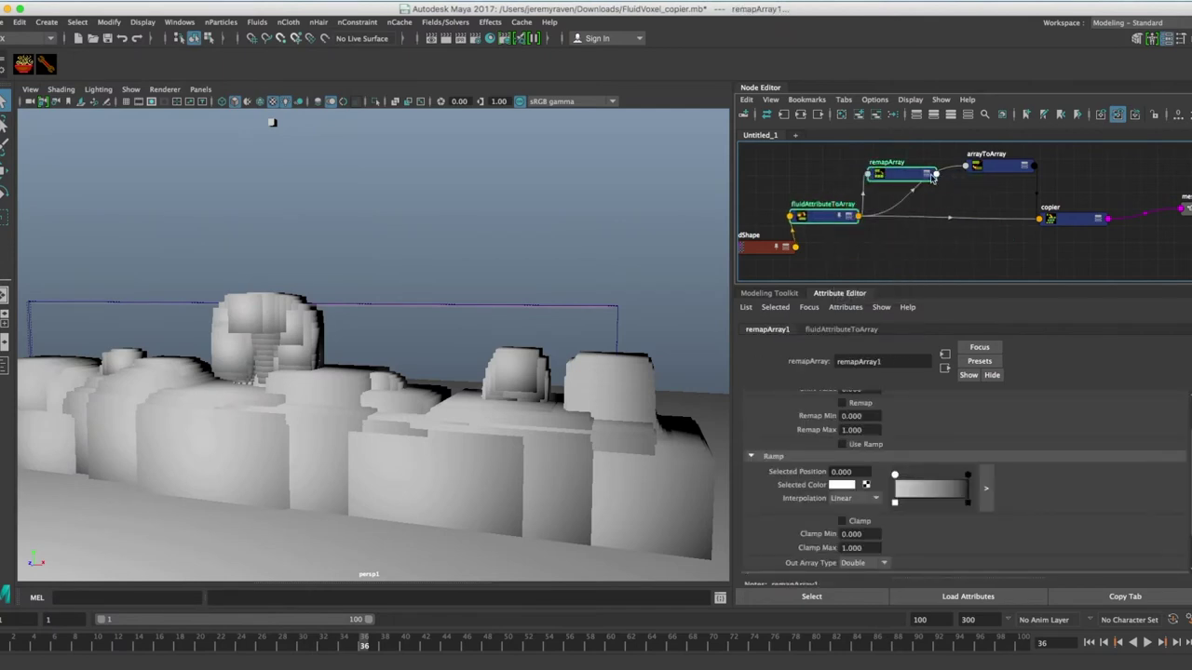
pyautogui.moveTo(889, 176); pyautogui.dragTo(892, 181)
pyautogui.click(905, 192)
# Connect the output array of remapArray to inArray1 of arrayToArray, replacing the direct density link.
pyautogui.click(902, 176)
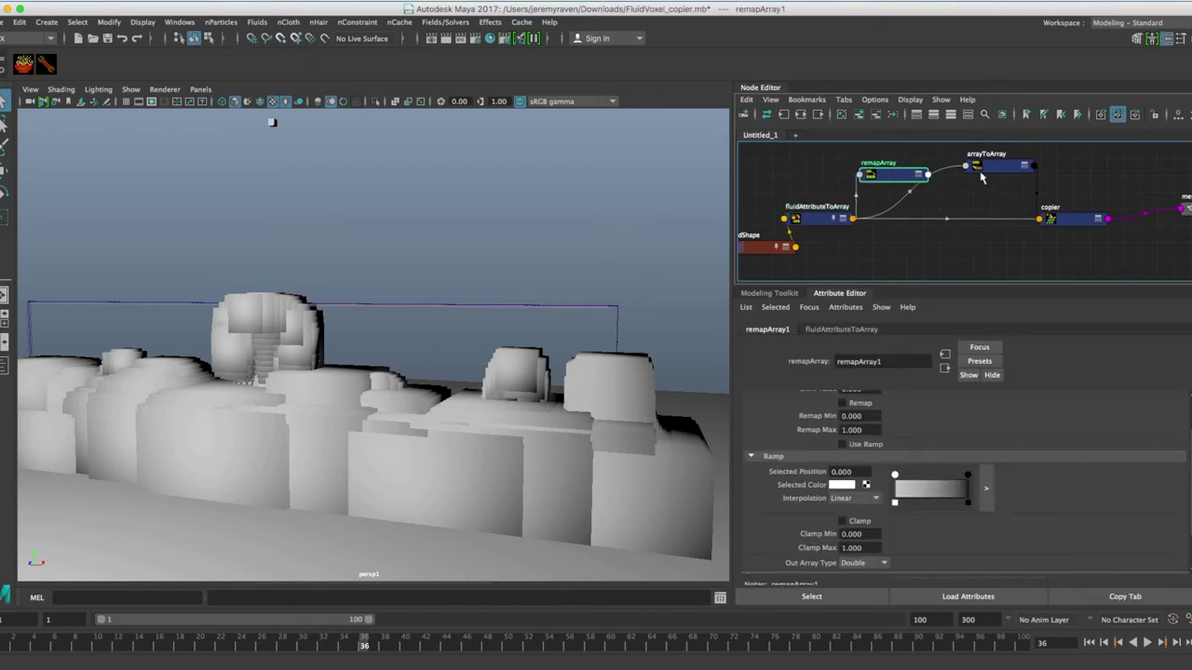
pyautogui.keyDown('shift'); pyautogui.click(984, 169); pyautogui.keyUp('shift')
pyautogui.rightClick(978, 196)
pyautogui.moveTo(991, 196)
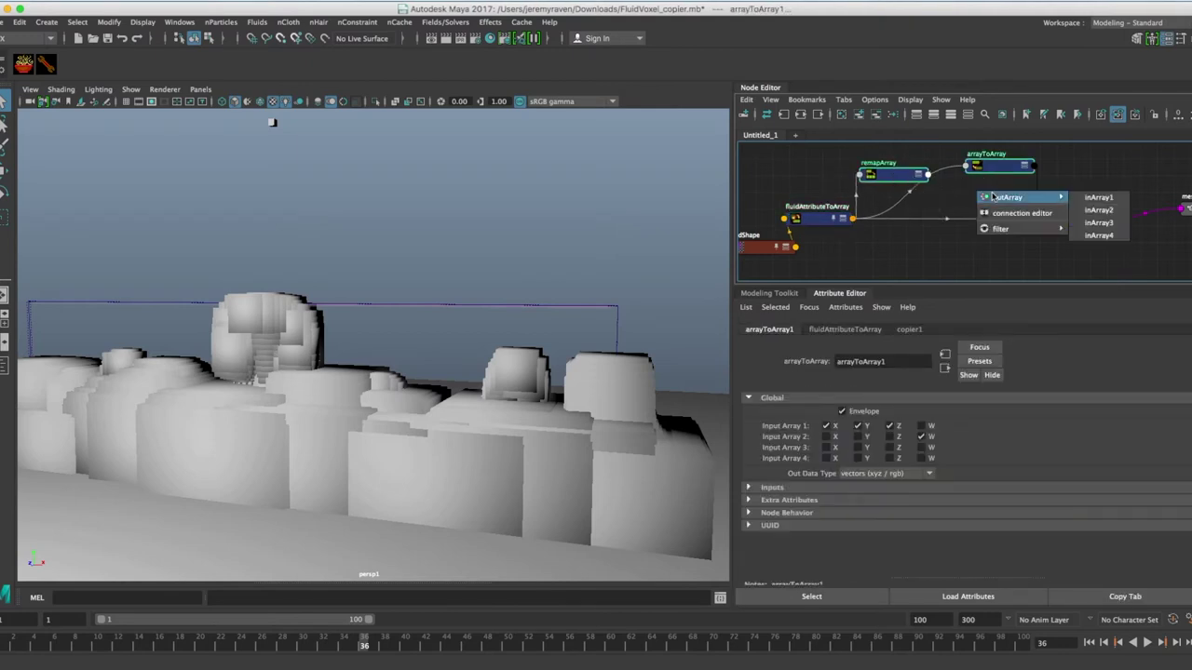
pyautogui.click(1099, 198)
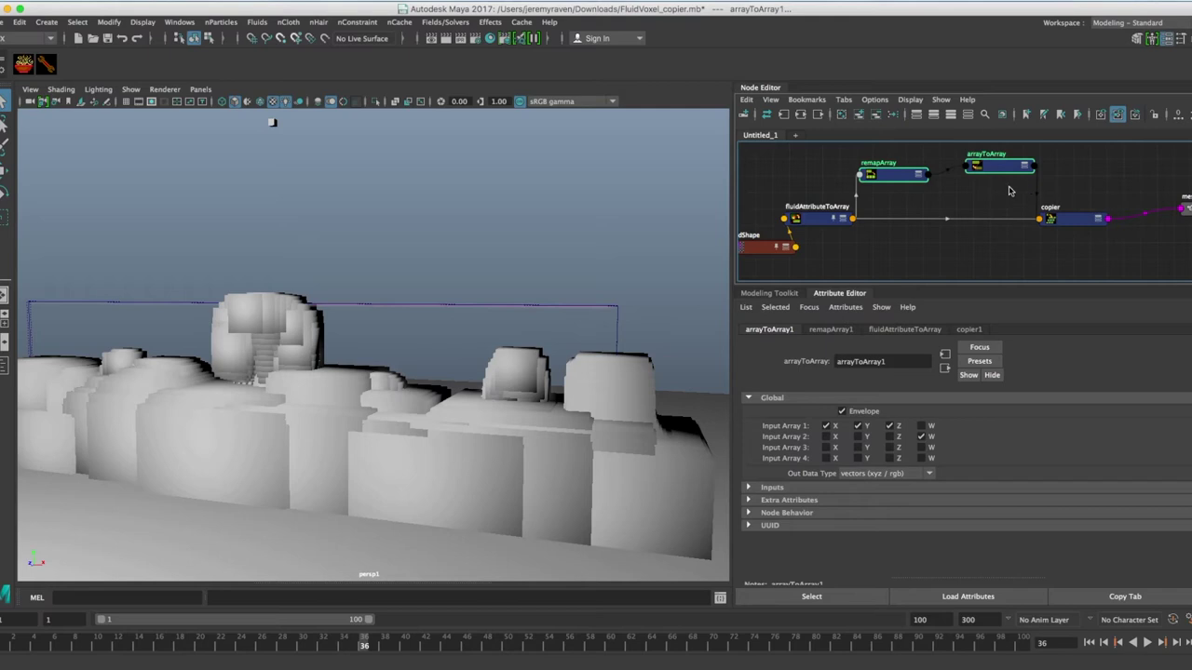
# Enable Clamp on the remapArray node and lower Clamp Max to 0.2, trying 0.8 and 0.5 on the way.
pyautogui.moveTo(890, 181); pyautogui.dragTo(908, 189)
pyautogui.click(909, 186)
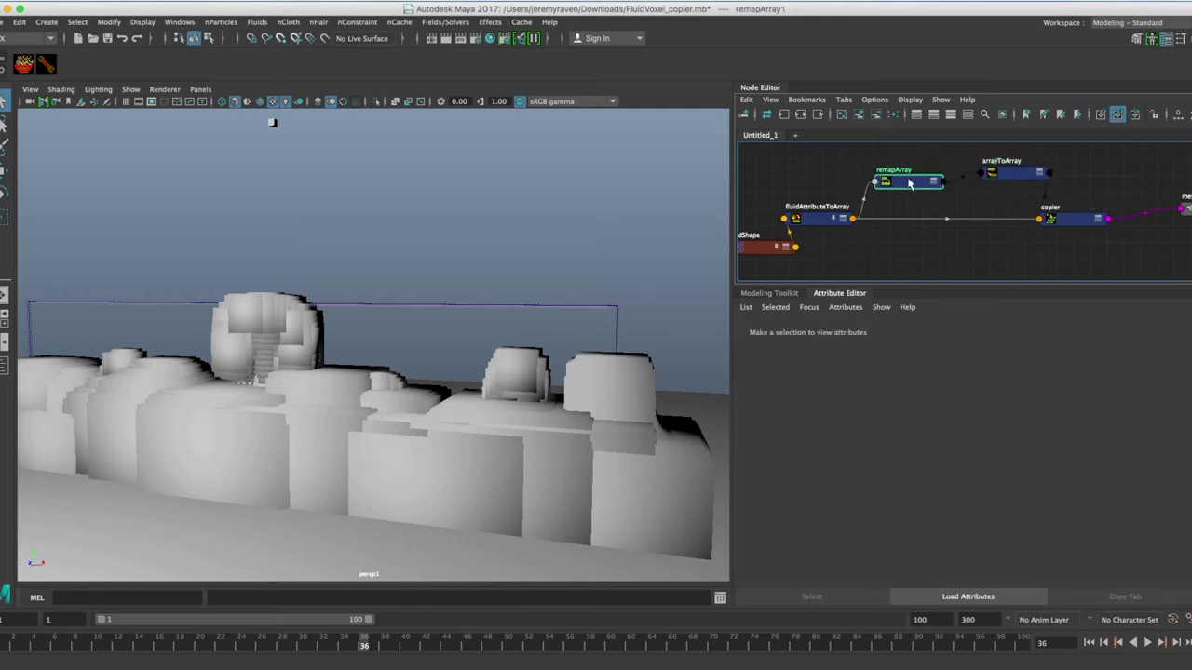
pyautogui.click(841, 521)
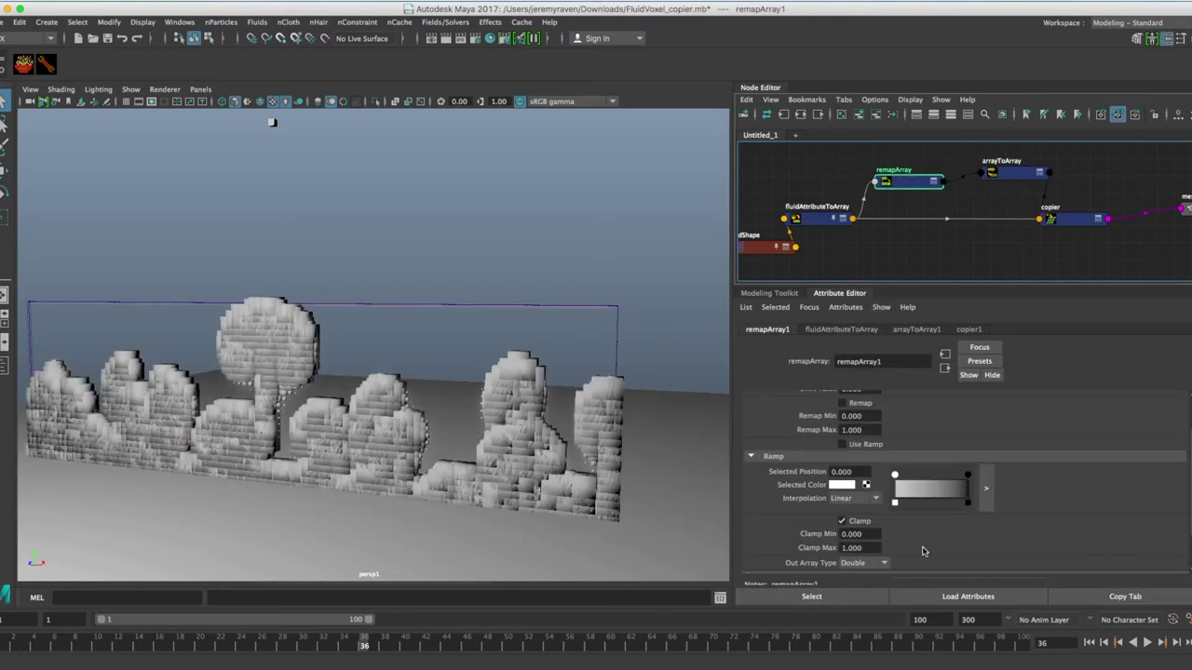
pyautogui.click(843, 548)
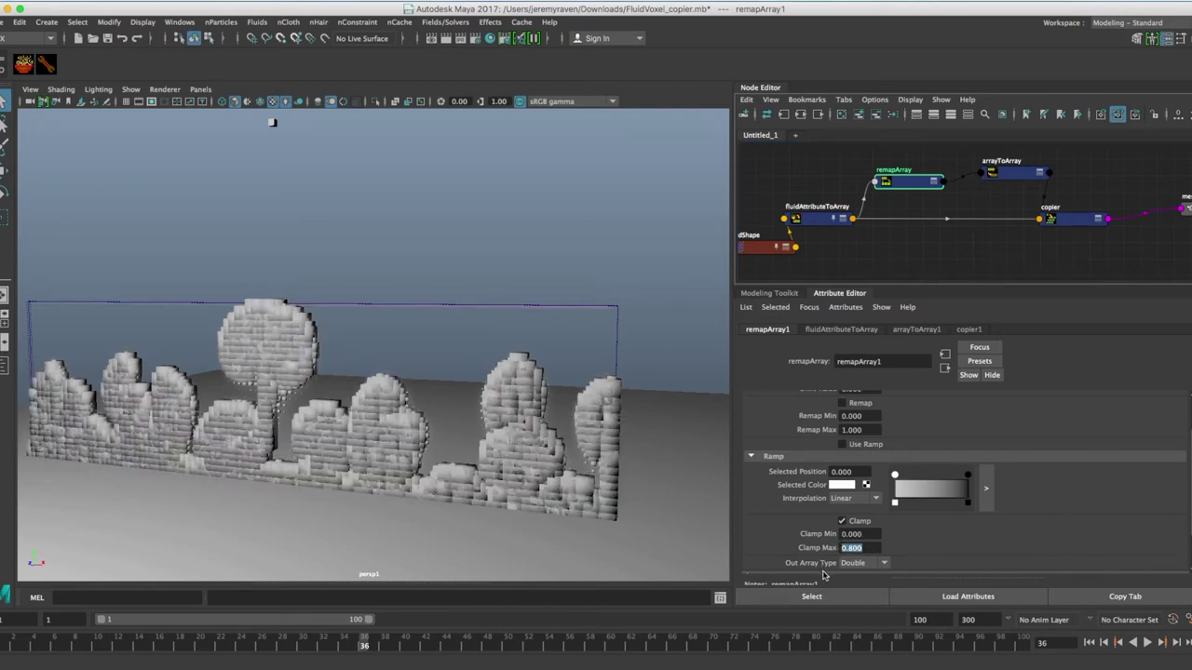
pyautogui.write('.5')
pyautogui.press('Return')
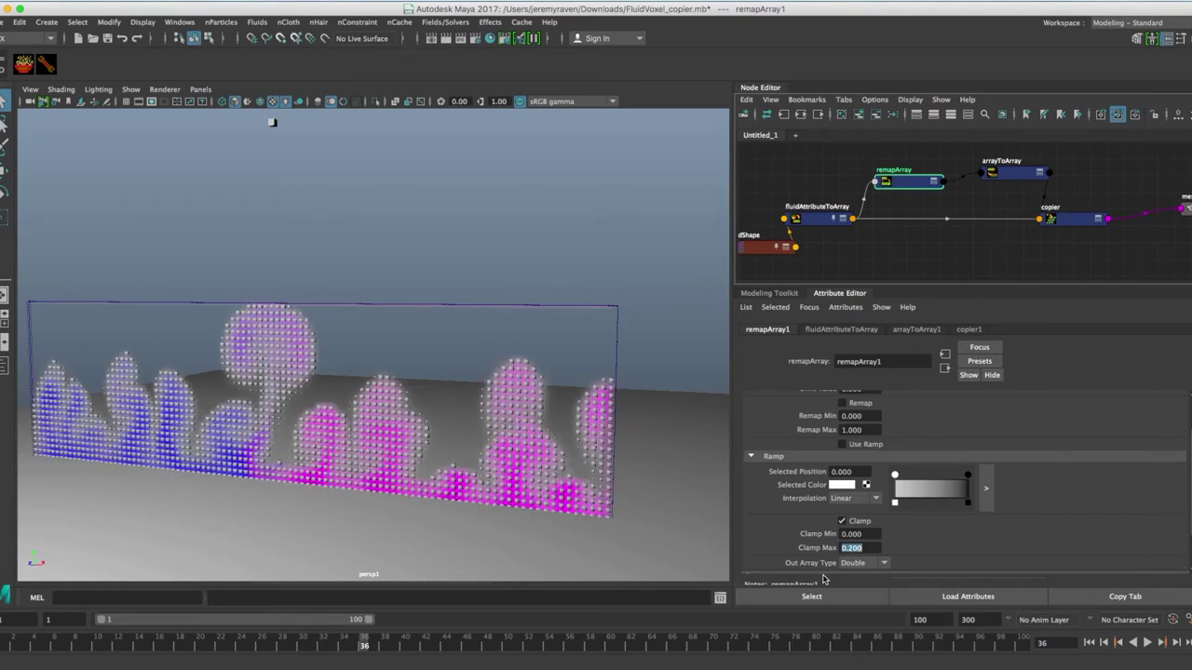
# Play the simulation to frame 56 in two runs and examine the clamped cubes up close.
pyautogui.keyDown('alt'); pyautogui.moveTo(405, 453); pyautogui.dragTo(469, 398, button='right'); pyautogui.keyUp('alt')
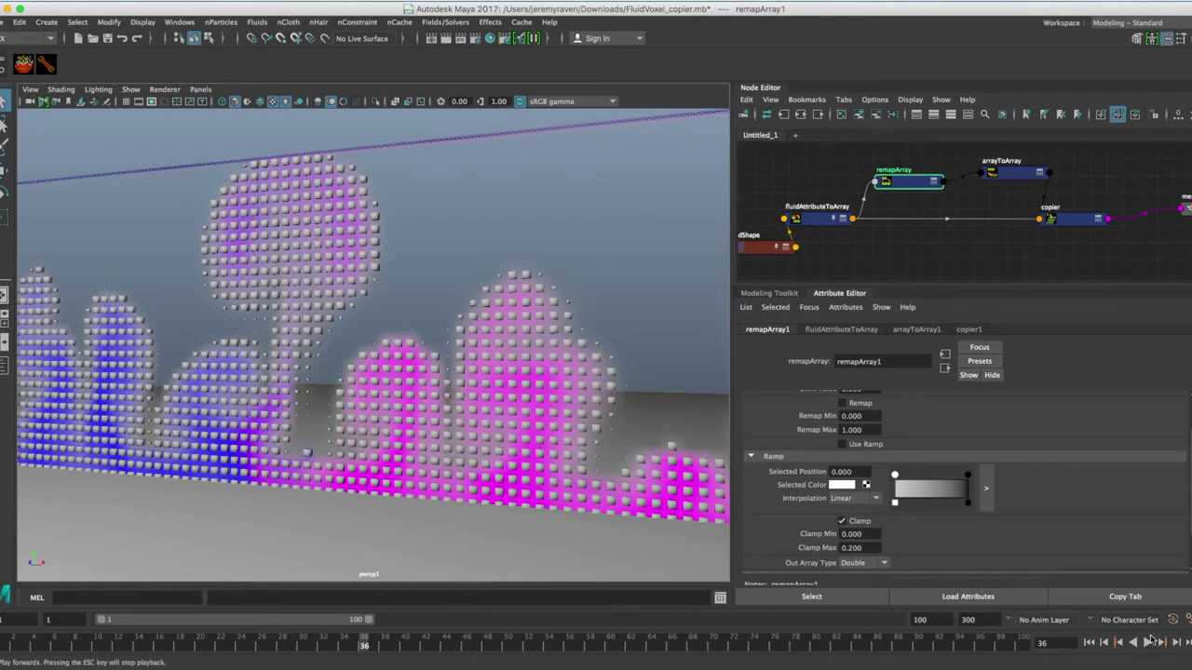
pyautogui.click(1147, 642)
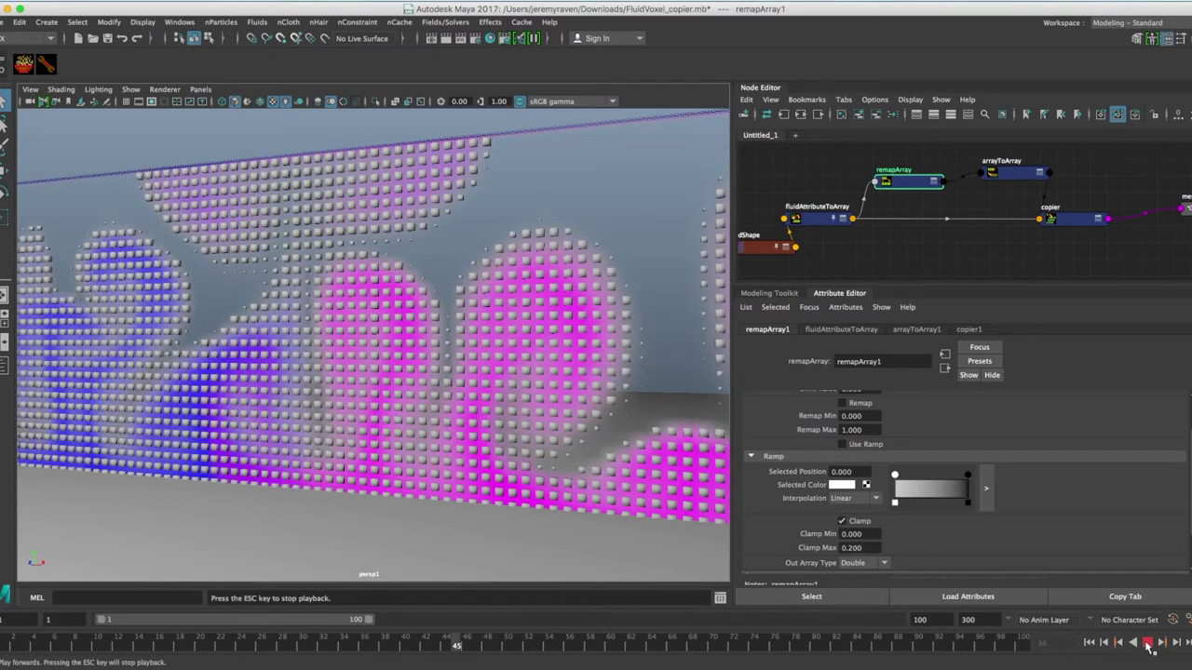
pyautogui.click(1148, 643)
pyautogui.keyDown('alt'); pyautogui.moveTo(587, 385); pyautogui.dragTo(559, 396); pyautogui.keyUp('alt')
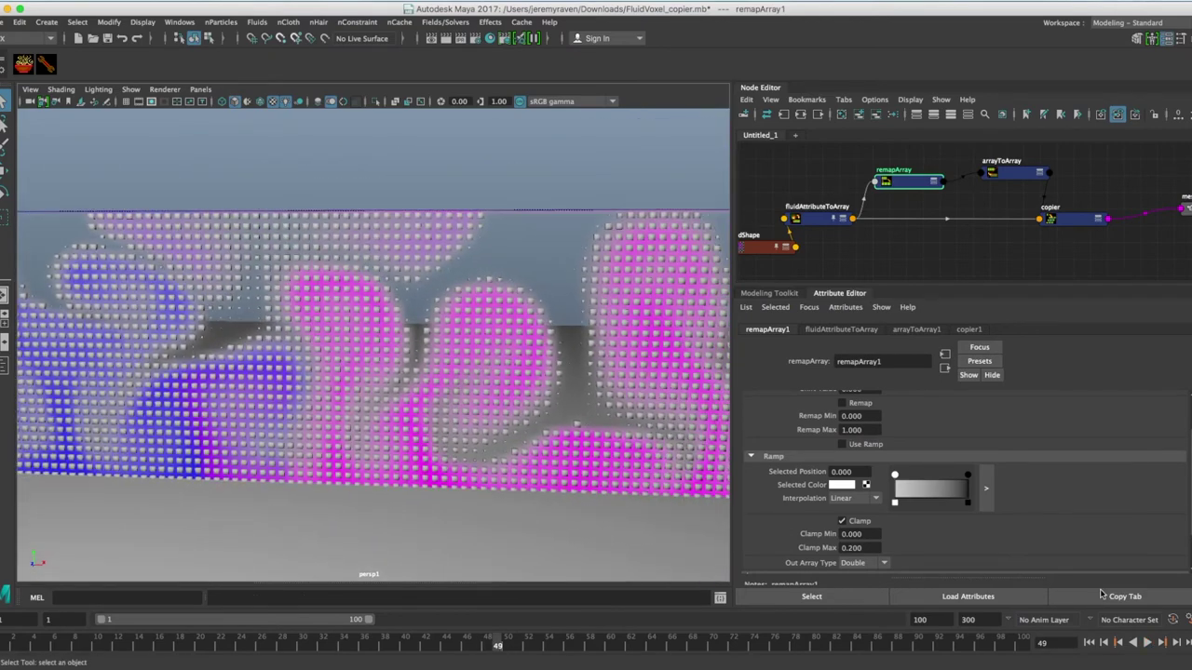
pyautogui.click(1148, 643)
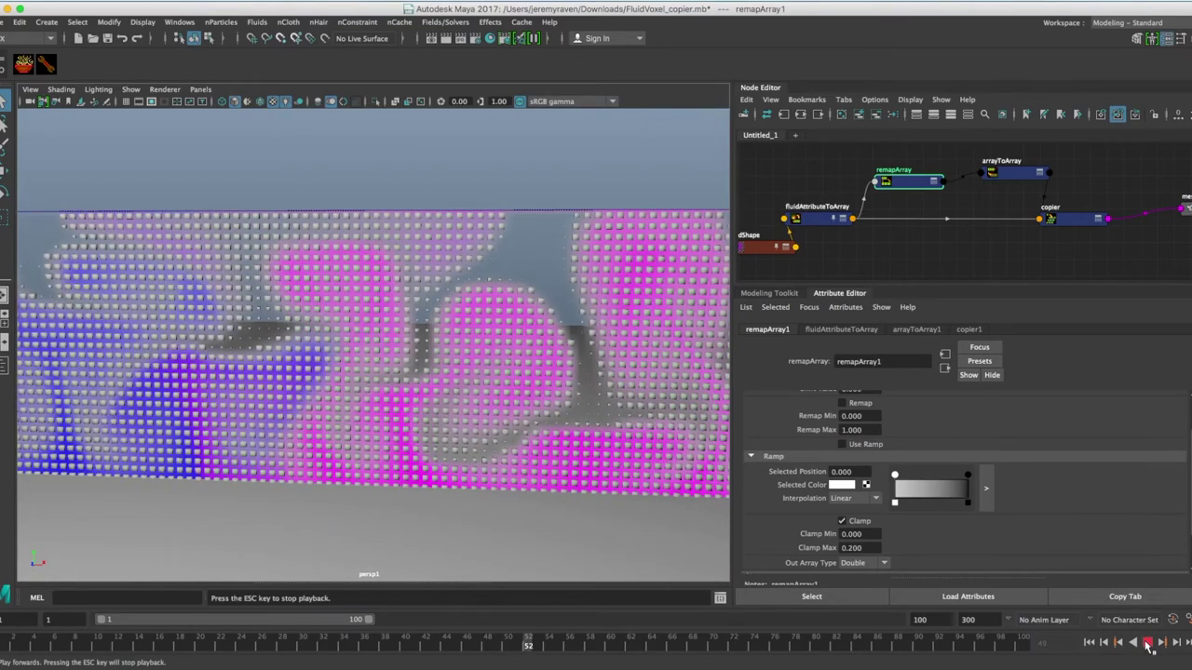
pyautogui.press('Escape')
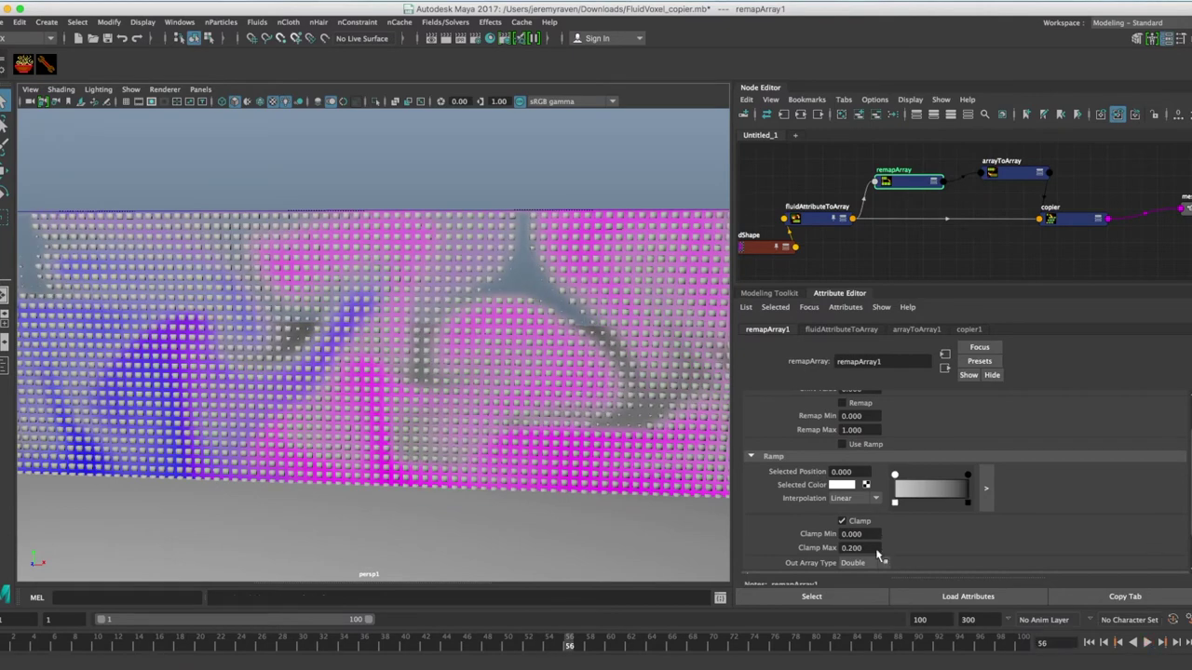
# Raise the remapArray node's Clamp Max to 0.33, trying 0.3 first and checking the gaps between the cubes.
pyautogui.click(851, 547)
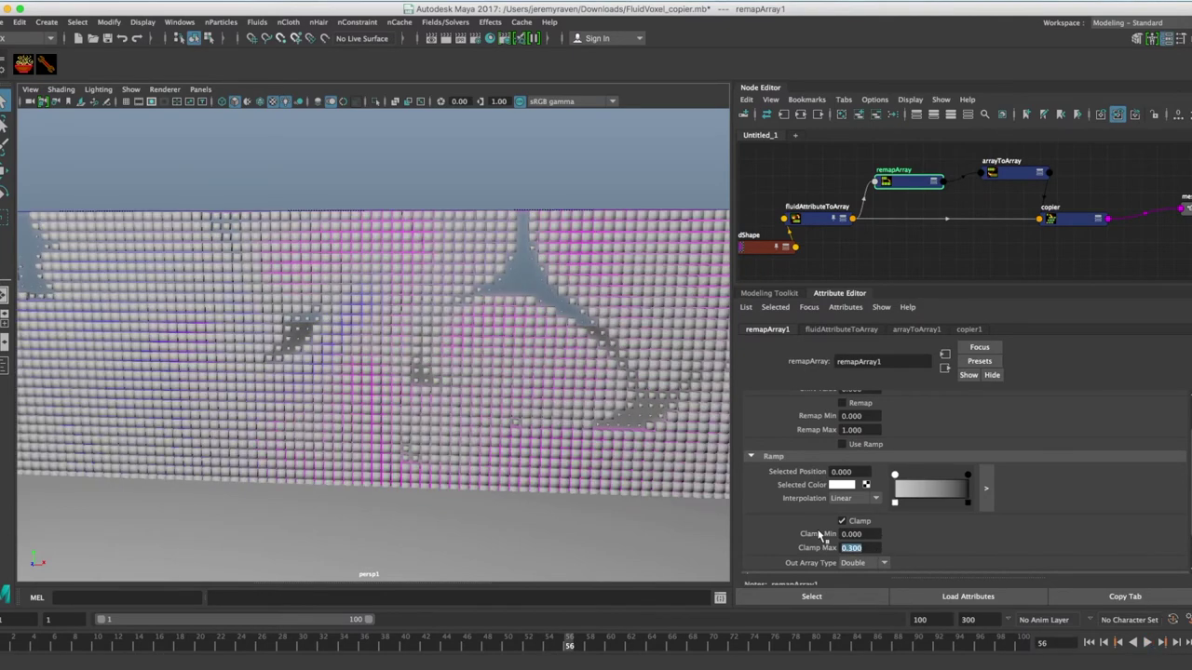
pyautogui.scroll(5, 627, 418)
pyautogui.keyDown('alt'); pyautogui.moveTo(633, 388); pyautogui.dragTo(447, 416, button='middle'); pyautogui.keyUp('alt')
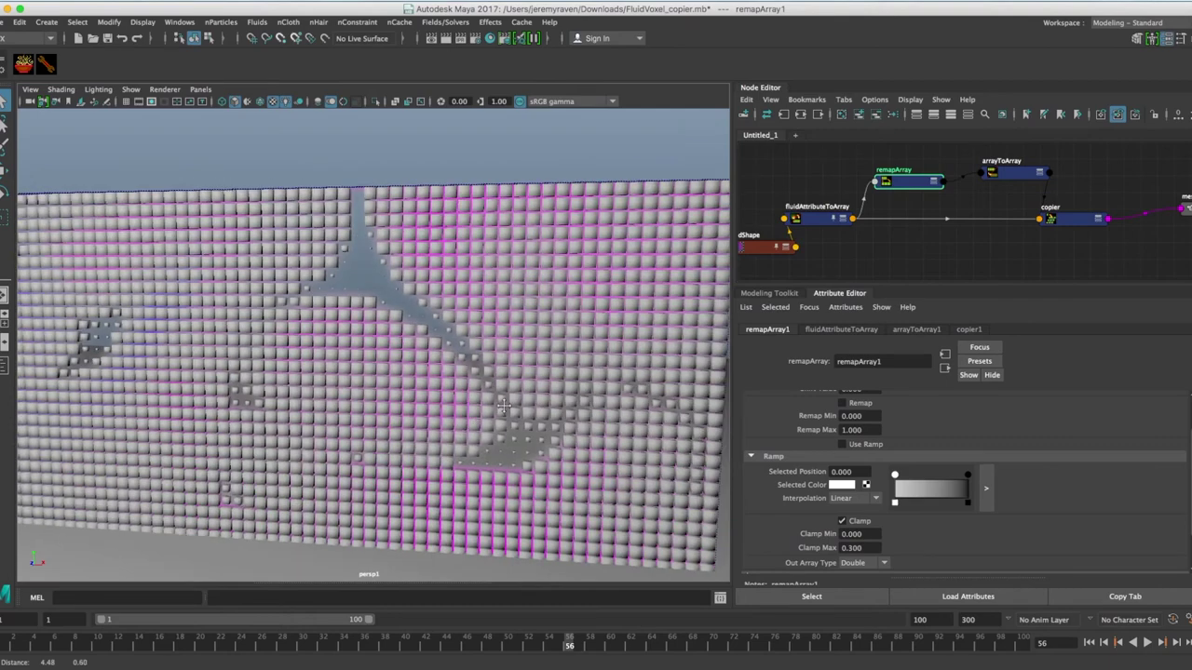
pyautogui.keyDown('alt'); pyautogui.moveTo(447, 417); pyautogui.dragTo(596, 401, button='right'); pyautogui.keyUp('alt')
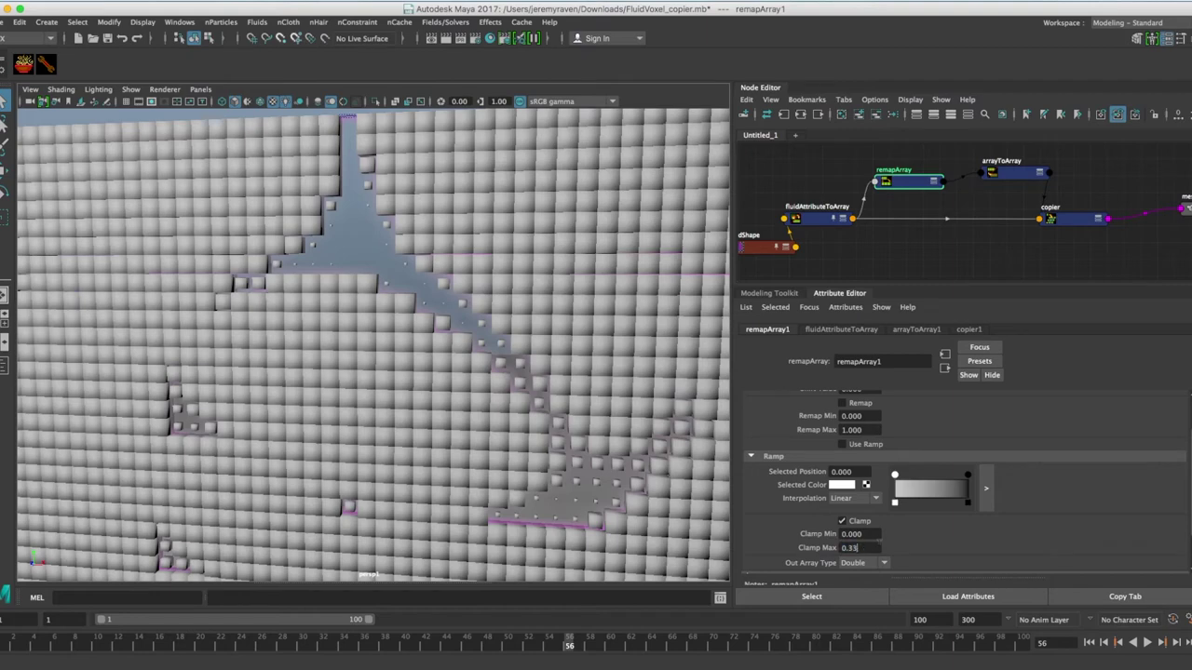
pyautogui.press('Return')
pyautogui.scroll(-8, 492, 348)
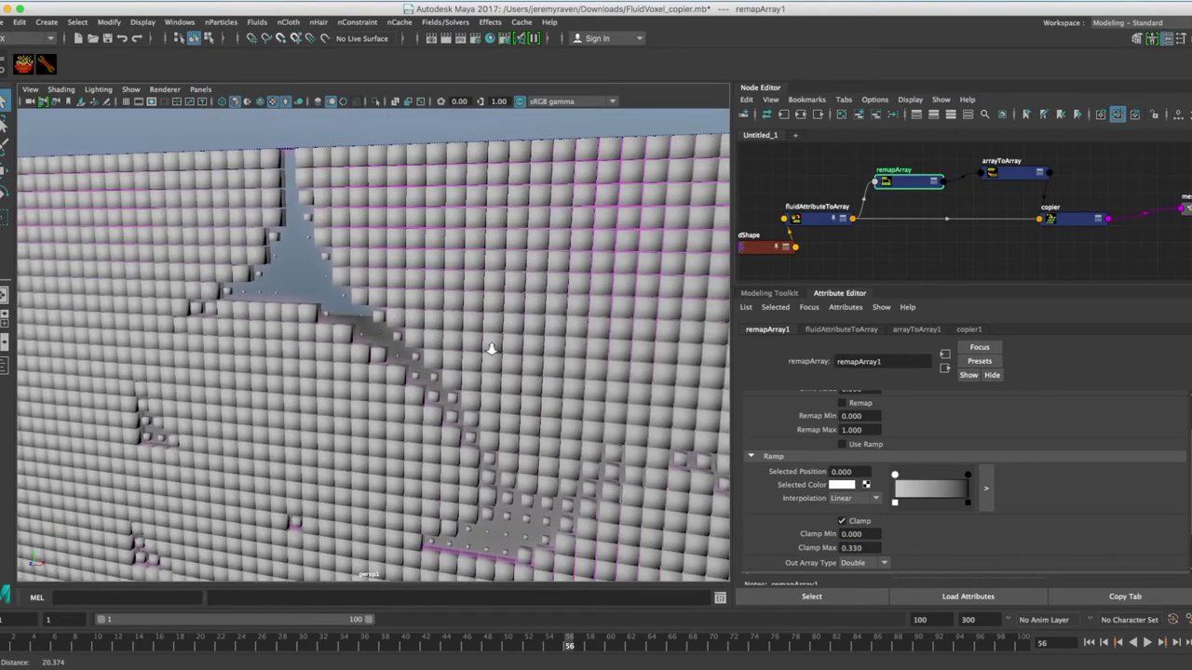
pyautogui.scroll(-6, 505, 326)
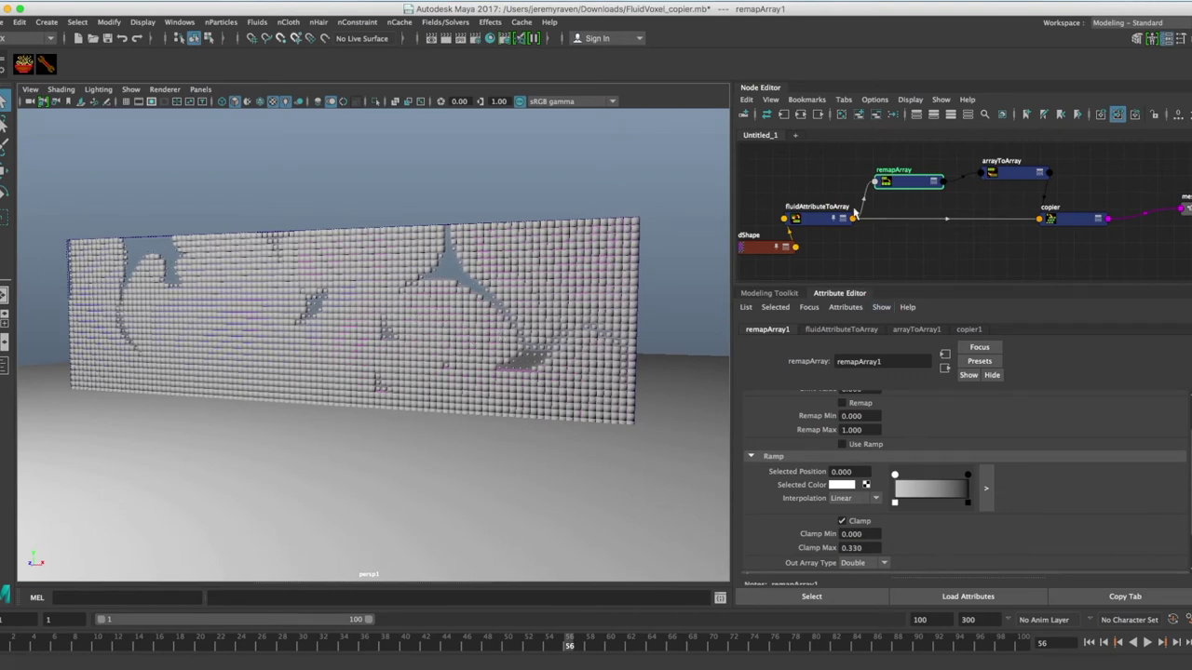
# Rearrange the nodes so the chain from fluidShape to mesh is spread out and readable.
pyautogui.moveTo(773, 242); pyautogui.dragTo(823, 217)
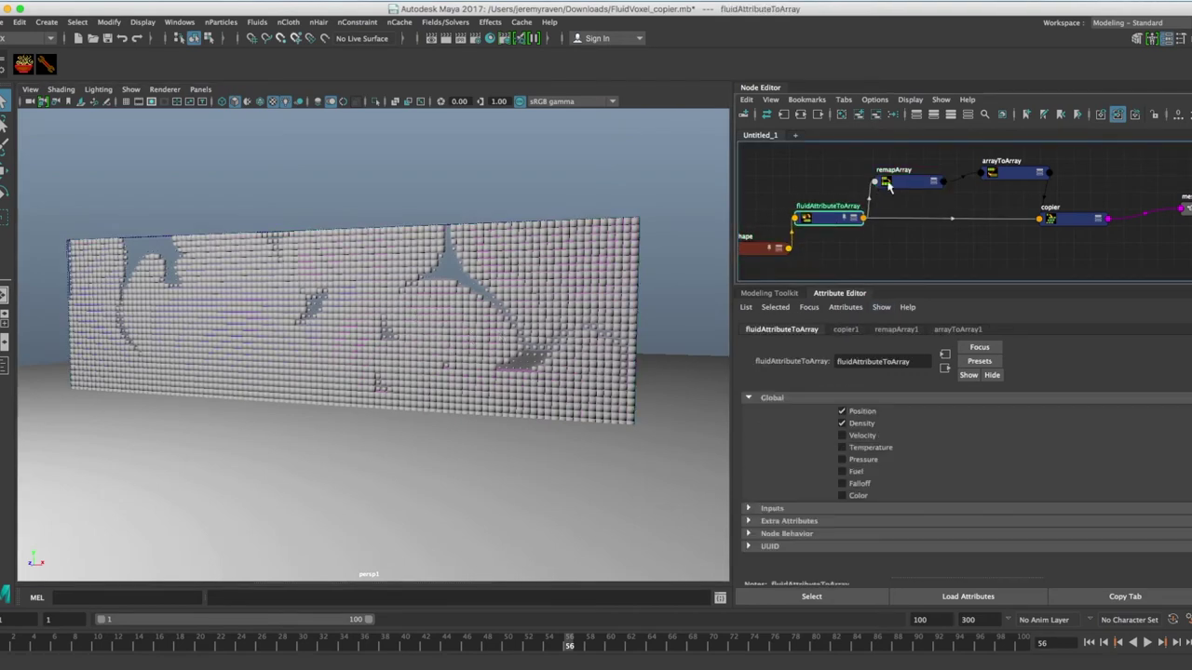
pyautogui.moveTo(898, 178); pyautogui.dragTo(909, 182)
pyautogui.moveTo(1010, 173); pyautogui.dragTo(1006, 183)
pyautogui.moveTo(1088, 223); pyautogui.dragTo(1108, 240)
pyautogui.keyDown('alt'); pyautogui.moveTo(971, 233); pyautogui.dragTo(913, 231, button='right'); pyautogui.keyUp('alt')
pyautogui.keyDown('alt'); pyautogui.moveTo(913, 230); pyautogui.dragTo(919, 209, button='middle'); pyautogui.keyUp('alt')
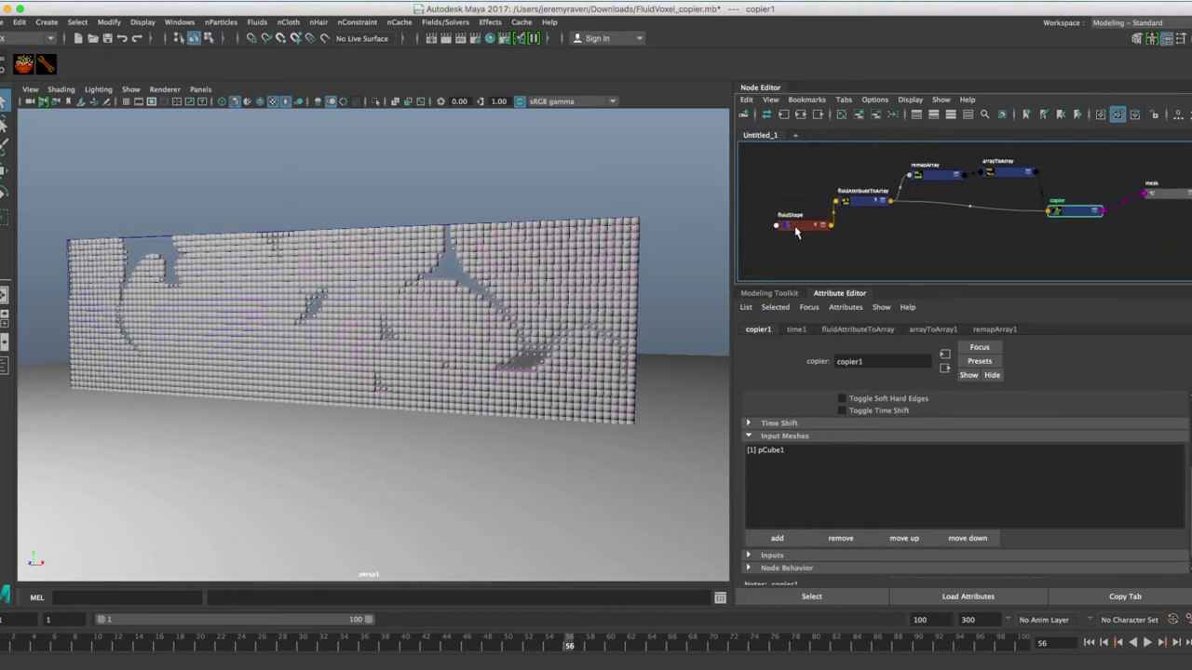
pyautogui.moveTo(795, 225); pyautogui.dragTo(775, 225)
# Enable Color on fluidAttributeToArray and reposition the remapArray, arrayToArray and copier nodes.
pyautogui.click(862, 201)
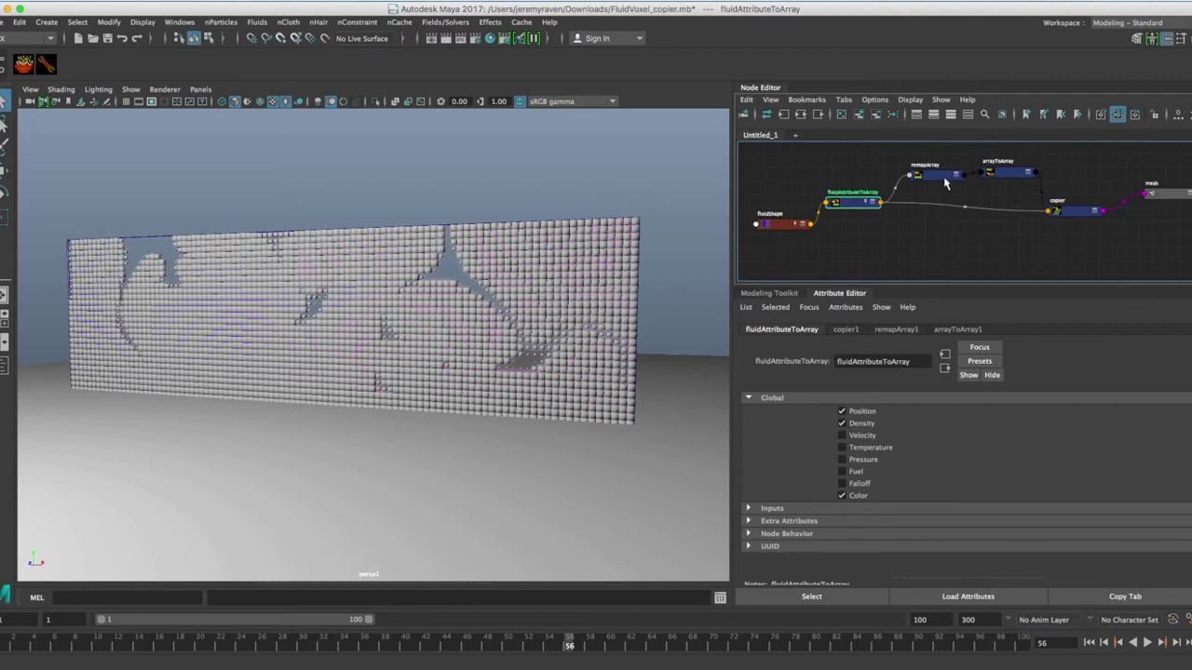
pyautogui.moveTo(941, 177); pyautogui.dragTo(927, 177)
pyautogui.moveTo(1007, 174); pyautogui.dragTo(999, 173)
pyautogui.moveTo(1080, 211); pyautogui.dragTo(1081, 226)
# Connect outRgbPV of fluidAttributeToArray to rgbArray of the copier.
pyautogui.moveTo(858, 205); pyautogui.dragTo(864, 217)
pyautogui.keyDown('shift'); pyautogui.click(1078, 227); pyautogui.keyUp('shift')
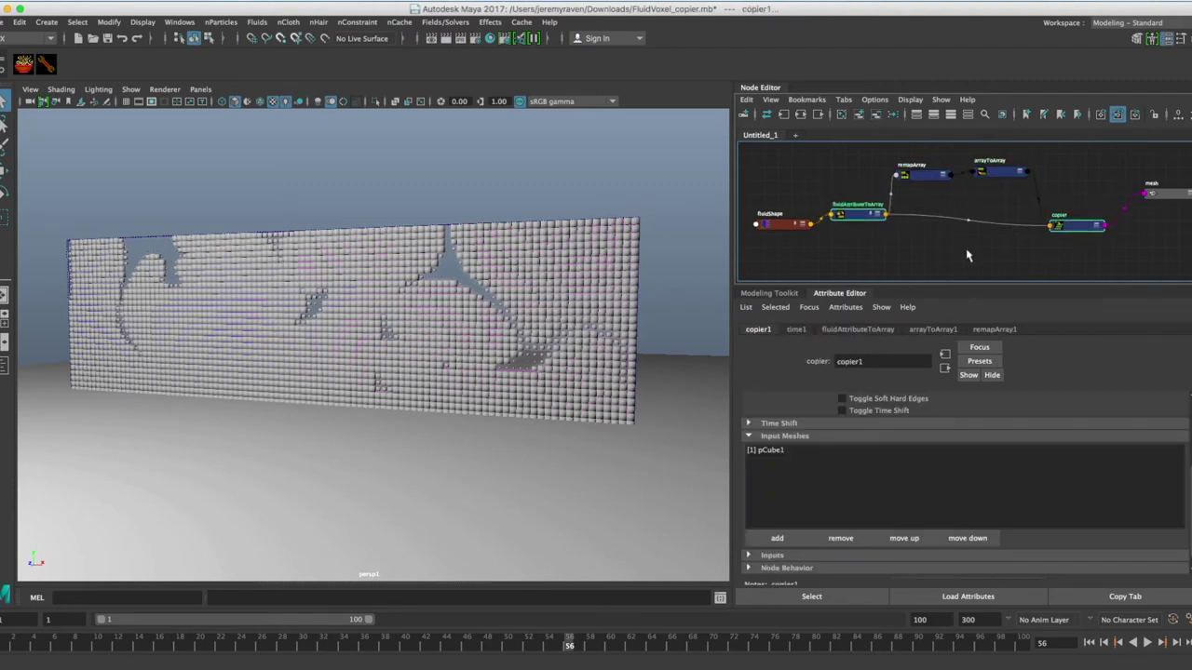
pyautogui.rightClick(967, 254)
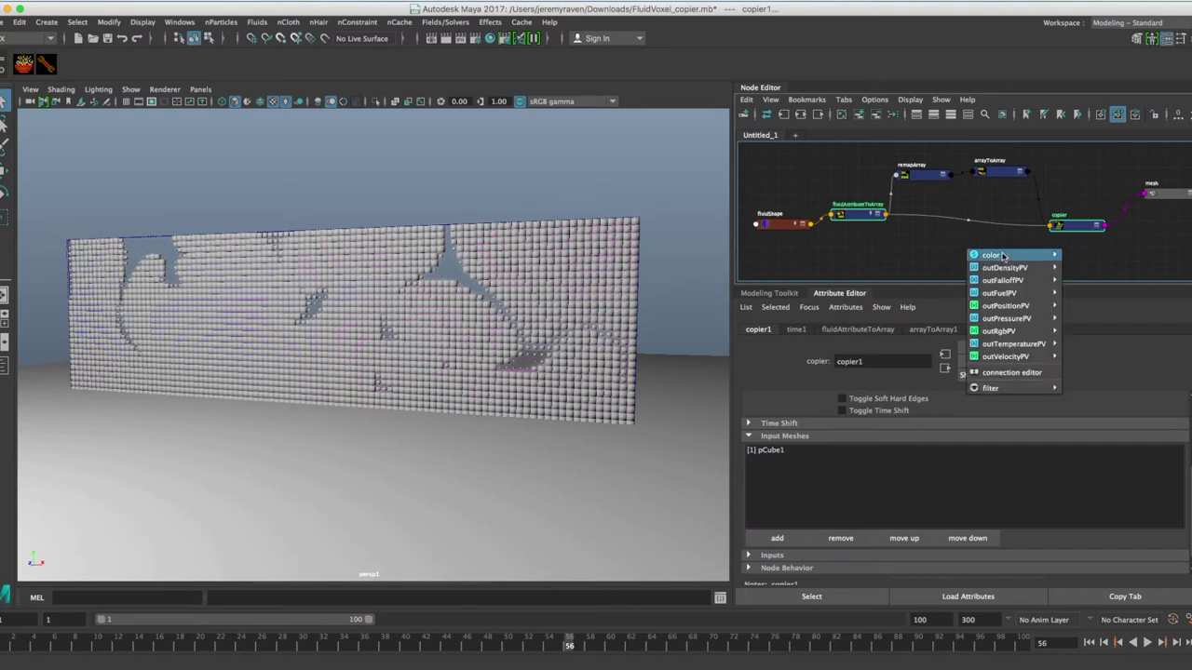
pyautogui.moveTo(1024, 332)
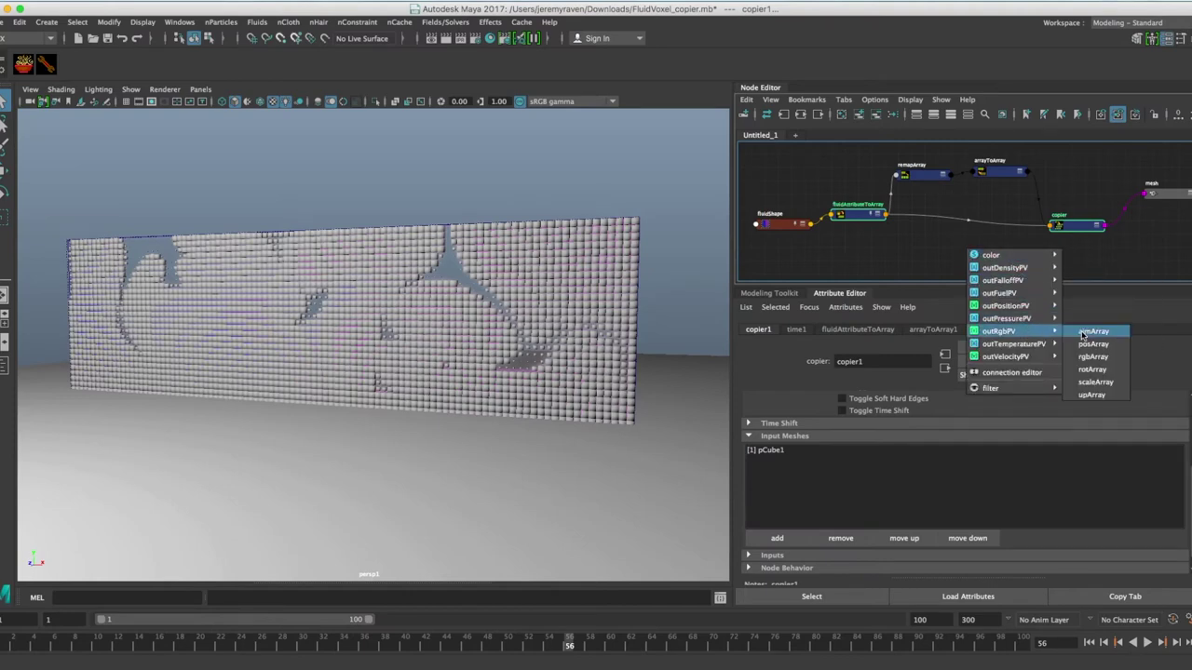
pyautogui.click(1111, 355)
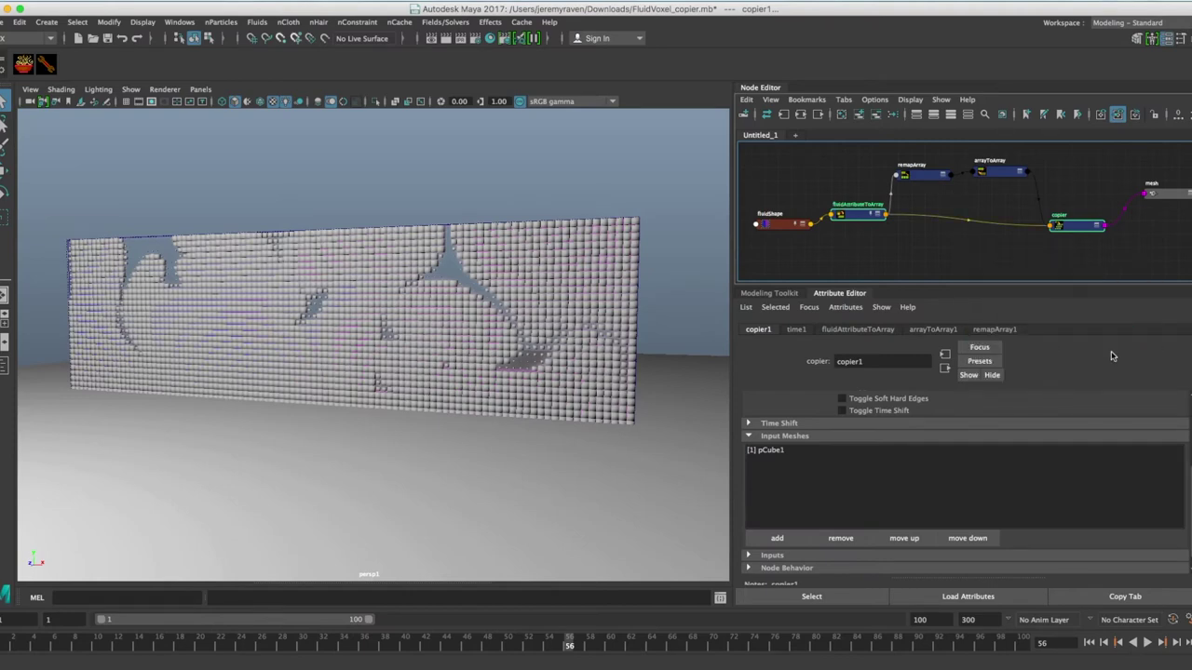
# Enable Toggle Soft Hard Edges on the copier and check the cubes' edges in the viewport.
pyautogui.click(1046, 249)
pyautogui.moveTo(1080, 231); pyautogui.dragTo(1044, 229)
pyautogui.scroll(3, 948, 397)
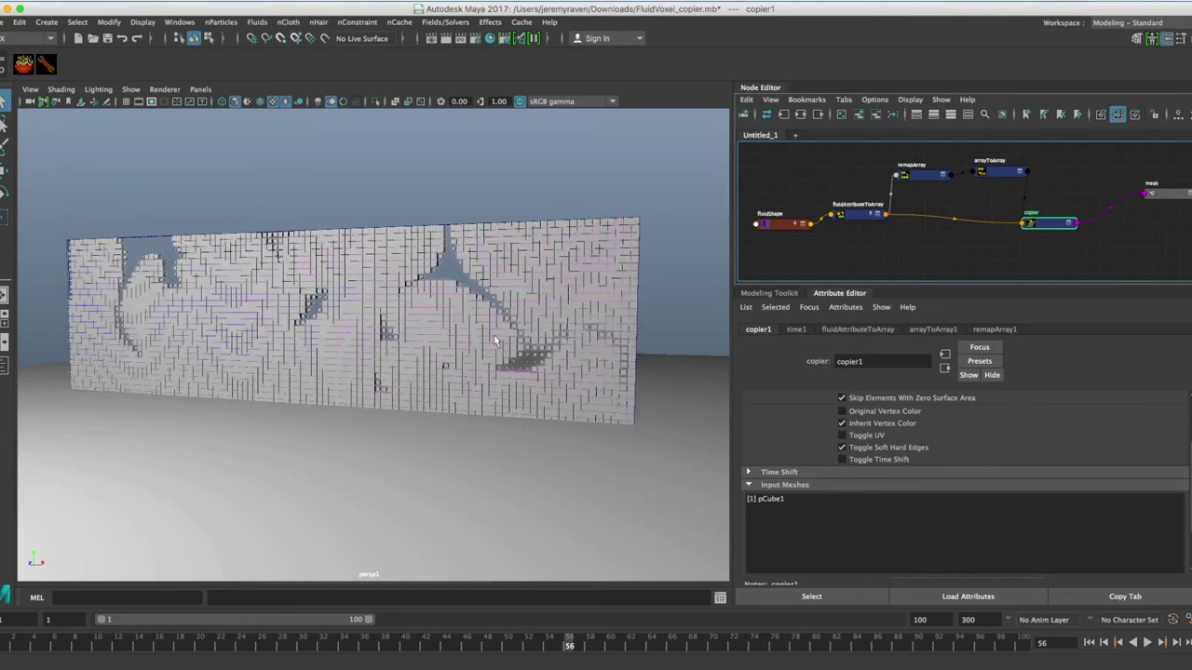
pyautogui.keyDown('alt'); pyautogui.moveTo(494, 337); pyautogui.dragTo(596, 337, button='right'); pyautogui.keyUp('alt')
pyautogui.moveTo(505, 336)
pyautogui.keyDown('alt'); pyautogui.mouseDown()
pyautogui.moveTo(557, 333)
pyautogui.moveTo(473, 324)
pyautogui.moveTo(498, 321)
pyautogui.mouseUp(); pyautogui.keyUp('alt')
pyautogui.moveTo(498, 321)
pyautogui.keyDown('alt'); pyautogui.mouseDown(button='right')
pyautogui.moveTo(415, 315)
pyautogui.moveTo(503, 320)
pyautogui.mouseUp(button='right'); pyautogui.keyUp('alt')
pyautogui.keyDown('alt'); pyautogui.moveTo(469, 322); pyautogui.dragTo(485, 324); pyautogui.keyUp('alt')
pyautogui.keyDown('alt'); pyautogui.moveTo(484, 324); pyautogui.dragTo(404, 326, button='right'); pyautogui.keyUp('alt')
pyautogui.keyDown('alt'); pyautogui.moveTo(404, 326); pyautogui.dragTo(413, 323); pyautogui.keyUp('alt')
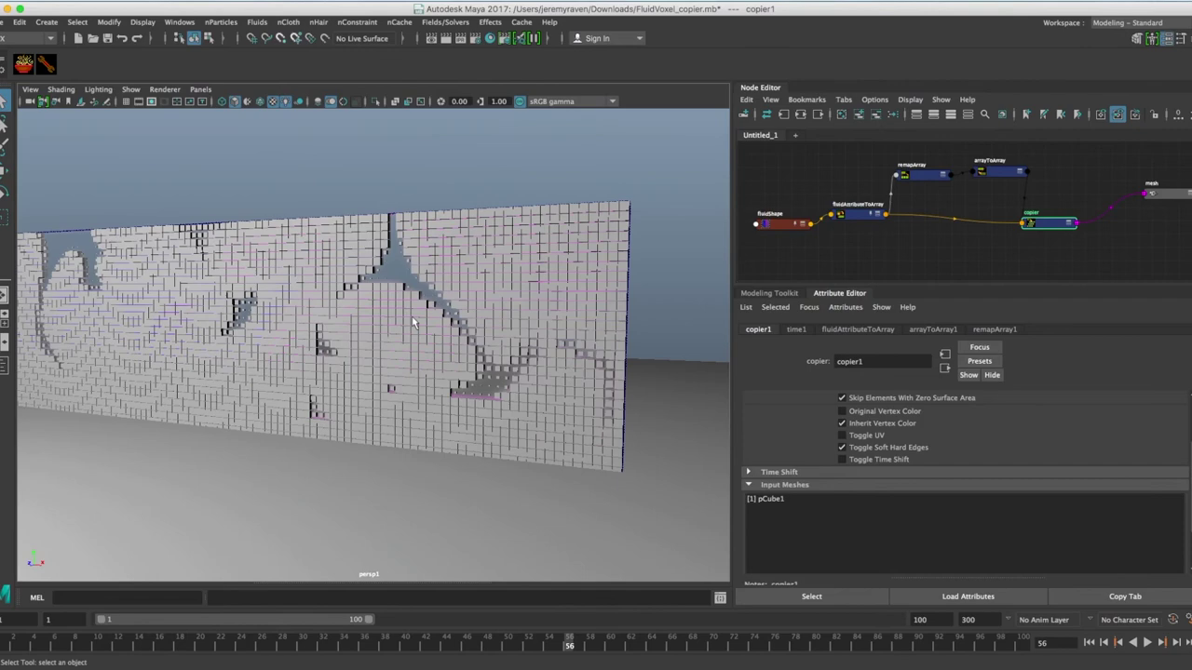
# Place the mesh node beside the copier and enable Display Colors on the mesh, then inspect the coloured cubes.
pyautogui.moveTo(1160, 196); pyautogui.dragTo(1043, 221)
pyautogui.moveTo(1129, 222); pyautogui.dragTo(1110, 219)
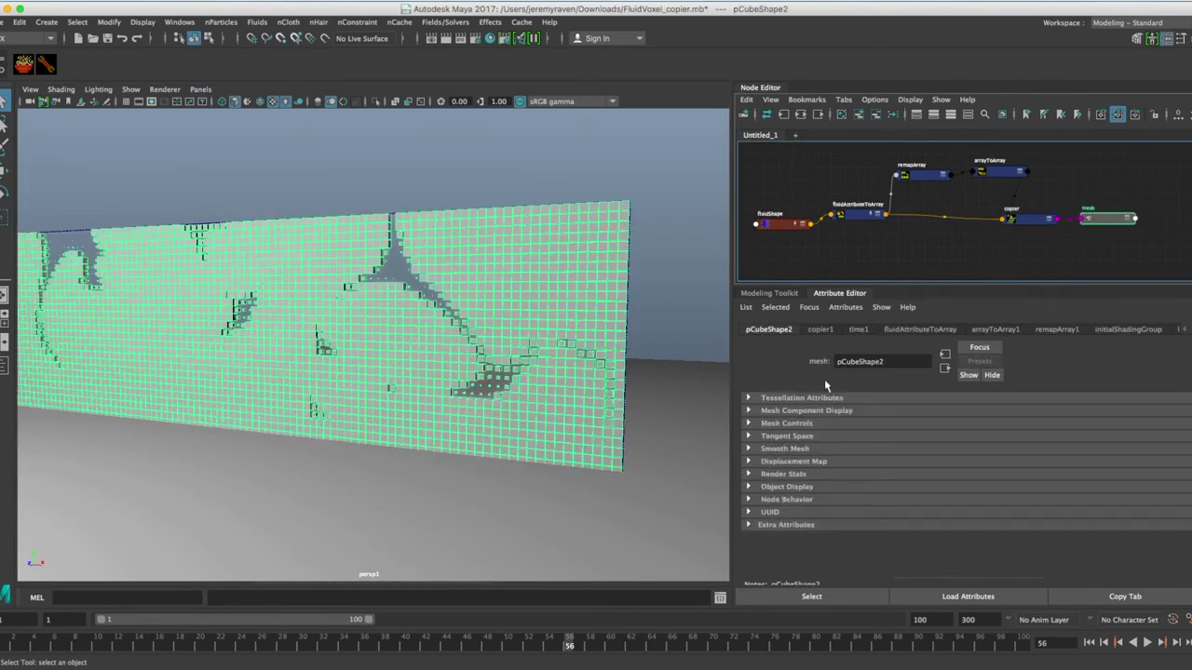
pyautogui.click(825, 411)
pyautogui.scroll(-3, 968, 478)
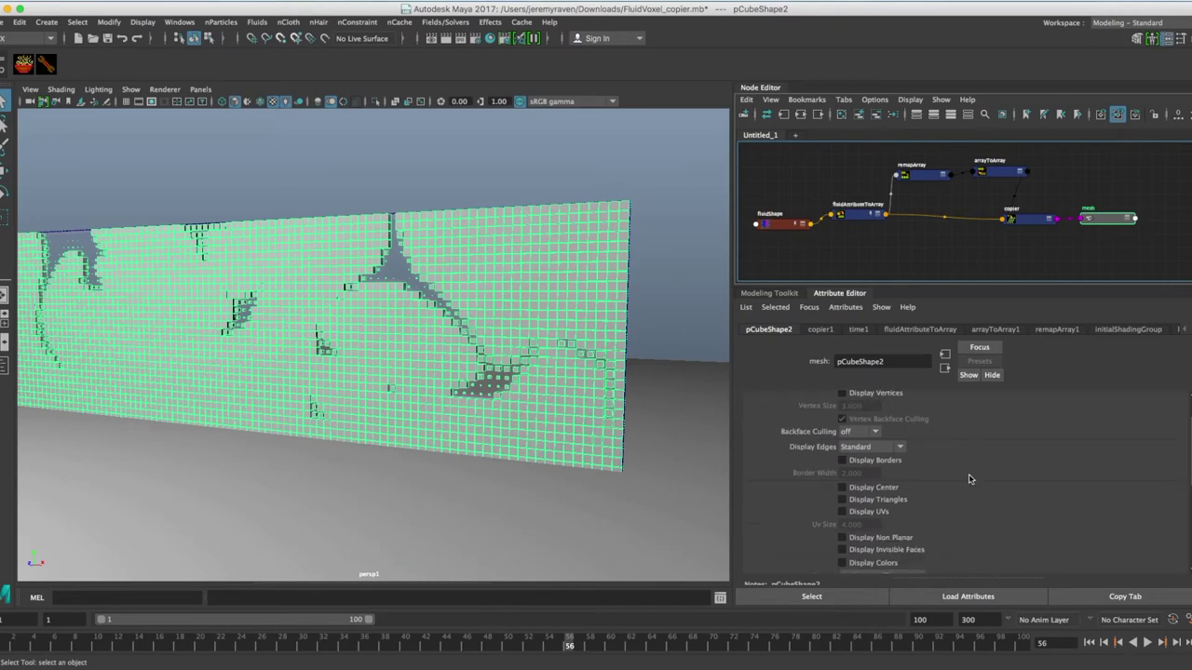
pyautogui.click(843, 520)
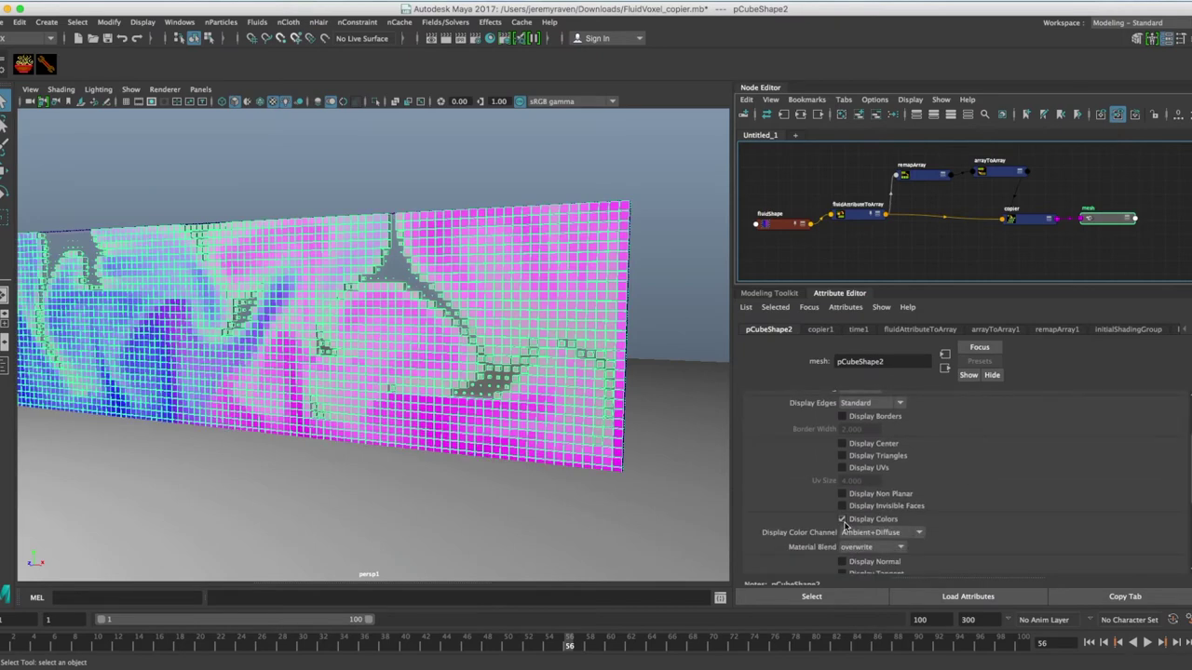
pyautogui.keyDown('alt'); pyautogui.moveTo(496, 272); pyautogui.dragTo(492, 220); pyautogui.keyUp('alt')
pyautogui.click(493, 219)
pyautogui.keyDown('alt'); pyautogui.moveTo(453, 285); pyautogui.dragTo(513, 274, button='middle'); pyautogui.keyUp('alt')
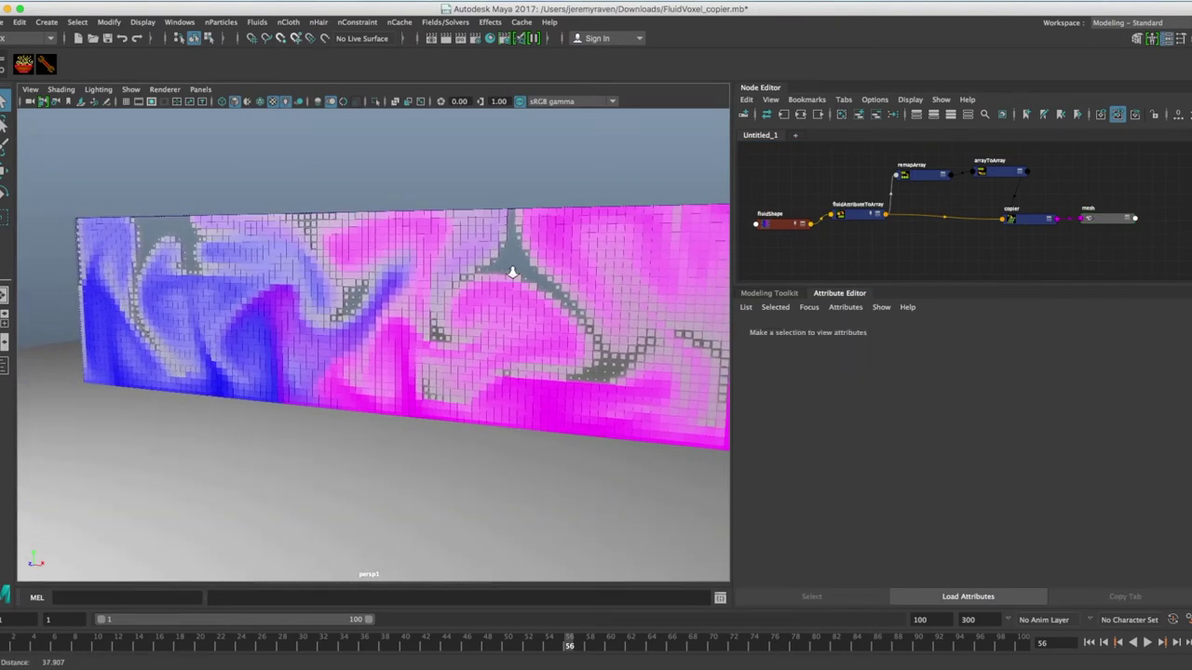
# Play the coloured voxel simulation from the start of the timeline.
pyautogui.keyDown('alt'); pyautogui.moveTo(513, 274); pyautogui.dragTo(511, 264); pyautogui.keyUp('alt')
pyautogui.keyDown('alt'); pyautogui.moveTo(512, 264); pyautogui.dragTo(468, 266, button='middle'); pyautogui.keyUp('alt')
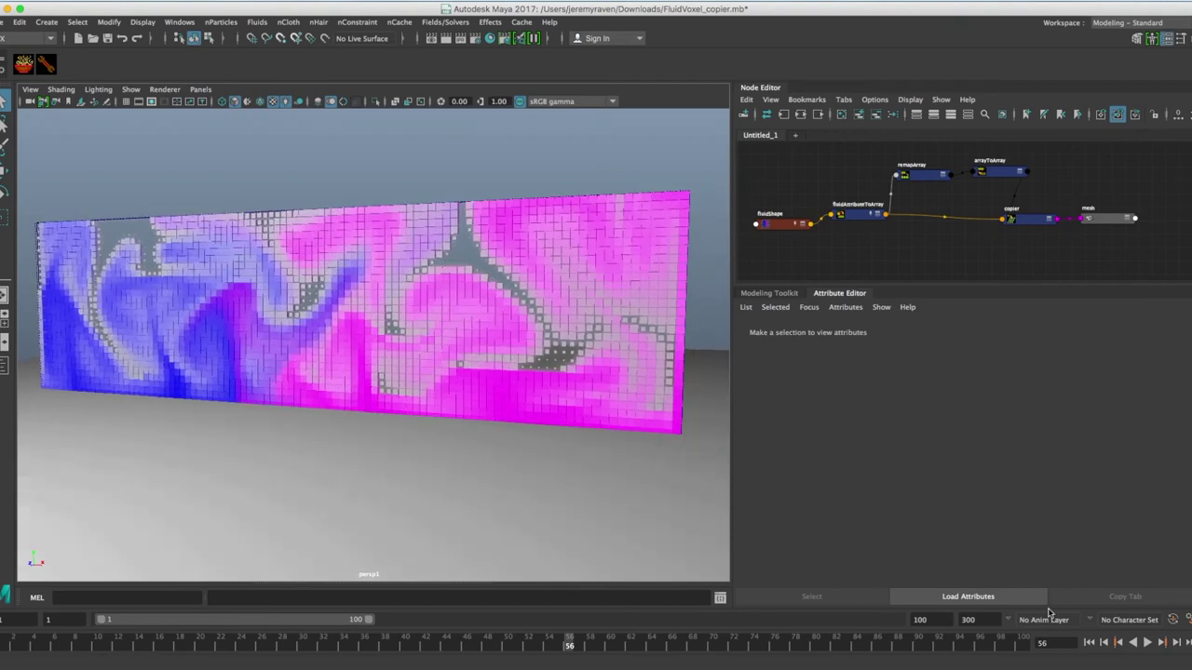
pyautogui.click(1088, 642)
pyautogui.click(1147, 642)
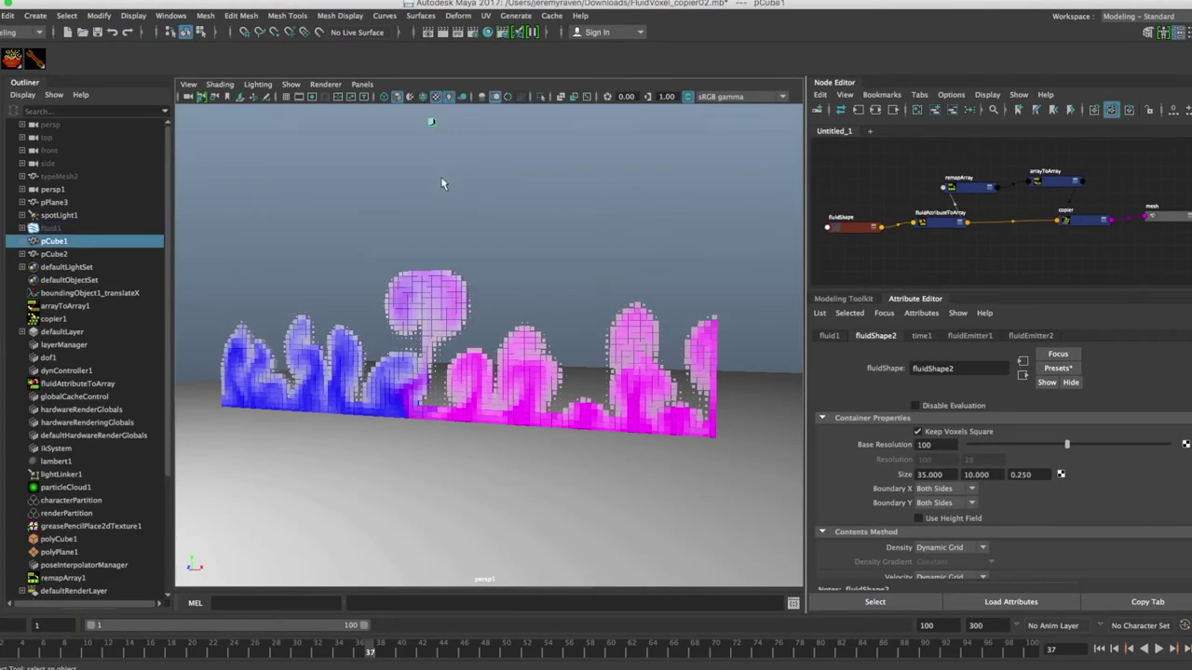
# Select the copied cube mesh, check it from several angles, and place the two mesh nodes closer together beside the copier.
pyautogui.keyDown('alt'); pyautogui.moveTo(449, 278); pyautogui.dragTo(446, 278); pyautogui.keyUp('alt')
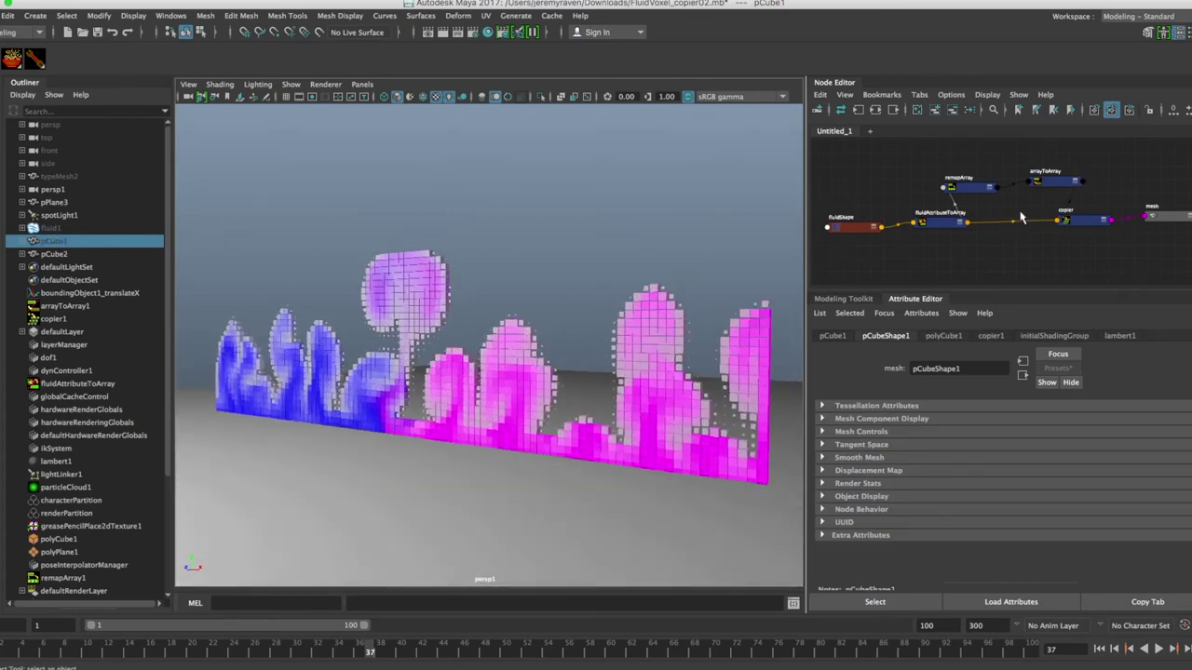
pyautogui.click(2, 368)
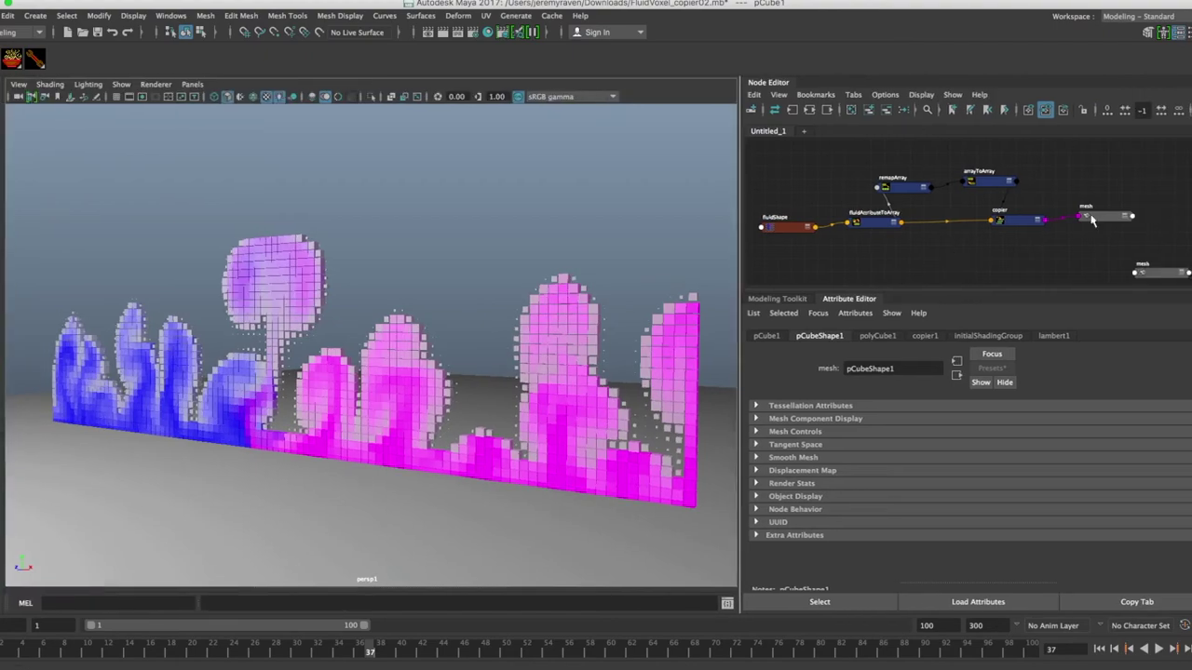
pyautogui.click(589, 407)
pyautogui.keyDown('alt'); pyautogui.moveTo(589, 407); pyautogui.dragTo(470, 391); pyautogui.keyUp('alt')
pyautogui.keyDown('alt'); pyautogui.moveTo(470, 390); pyautogui.dragTo(493, 390, button='right'); pyautogui.keyUp('alt')
pyautogui.keyDown('alt'); pyautogui.moveTo(401, 387); pyautogui.dragTo(417, 386, button='middle'); pyautogui.keyUp('alt')
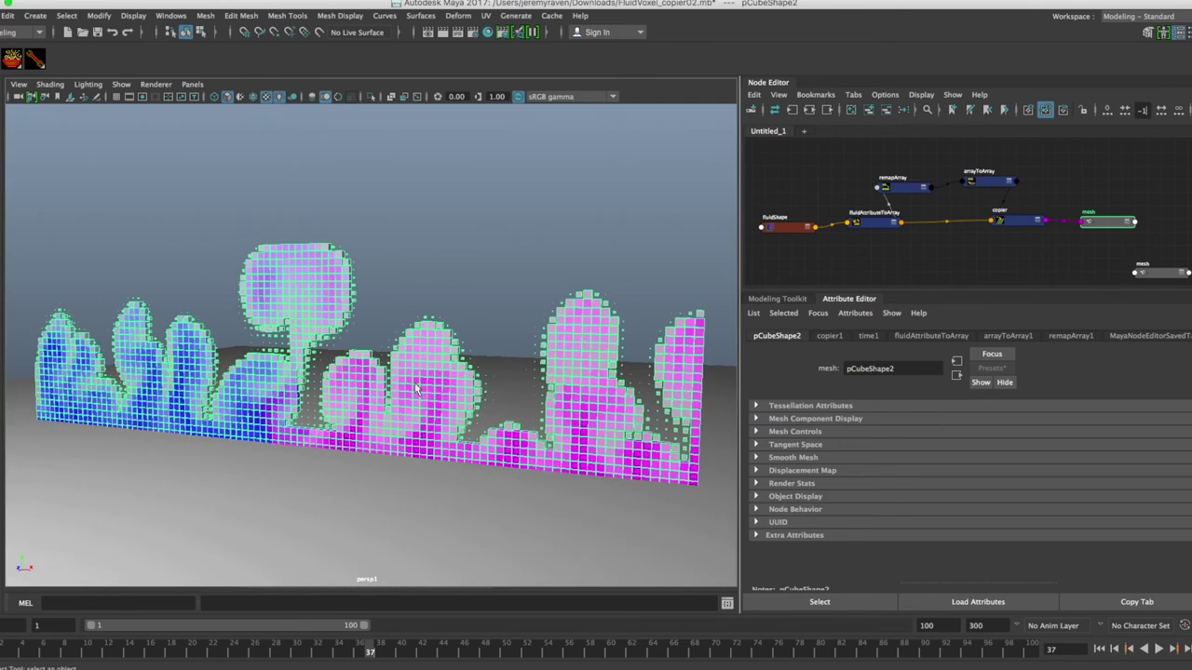
pyautogui.moveTo(417, 386)
pyautogui.keyDown('alt'); pyautogui.mouseDown(button='right')
pyautogui.moveTo(435, 381)
pyautogui.moveTo(406, 381)
pyautogui.mouseUp(button='right'); pyautogui.keyUp('alt')
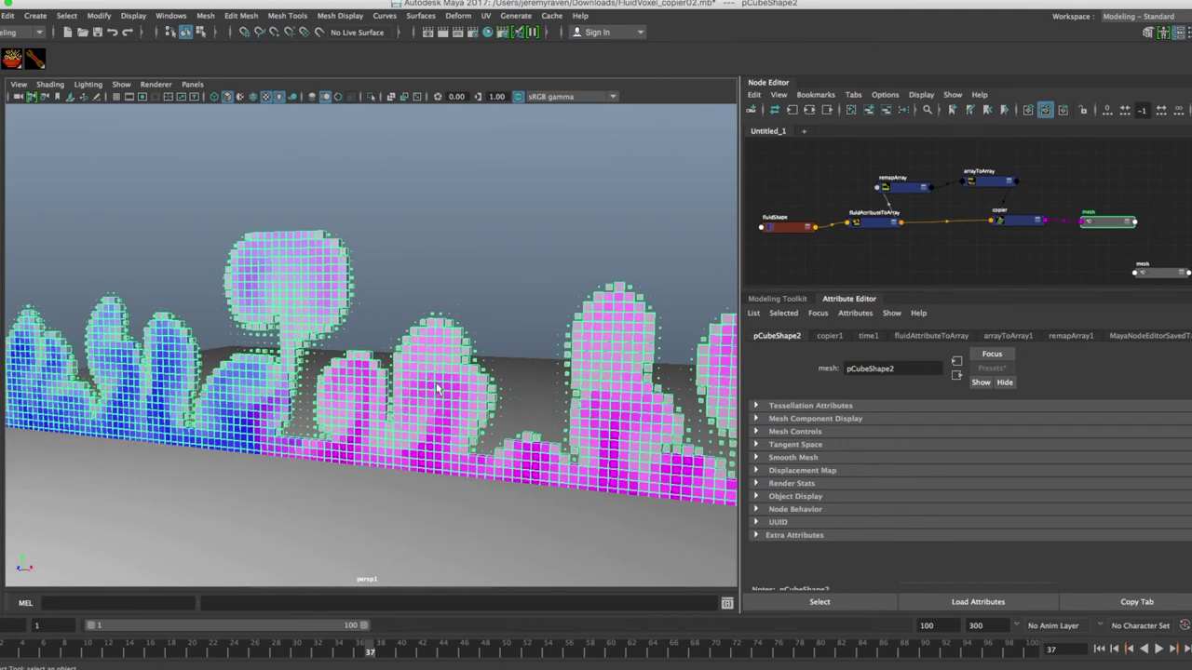
pyautogui.keyDown('alt'); pyautogui.moveTo(444, 380); pyautogui.dragTo(426, 370); pyautogui.keyUp('alt')
pyautogui.moveTo(1099, 223); pyautogui.dragTo(1103, 205)
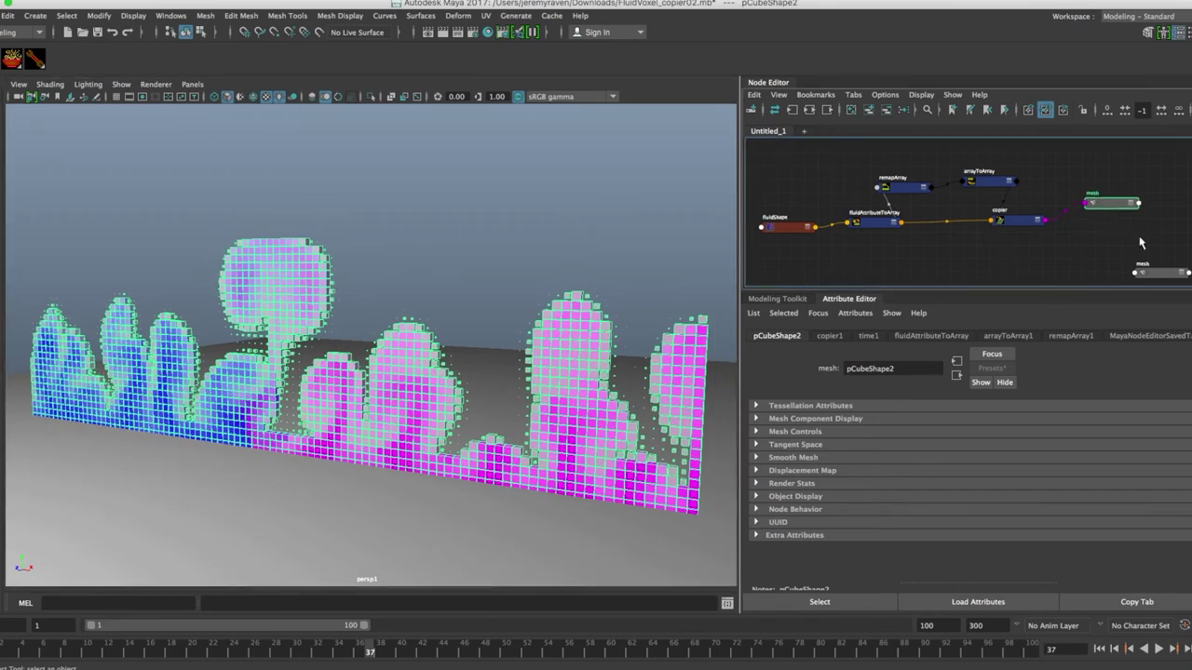
pyautogui.moveTo(1164, 276); pyautogui.dragTo(1127, 264)
# Unhide the typeMesh2 SOuP text and check its placement against the voxel cubes.
pyautogui.click(2, 419)
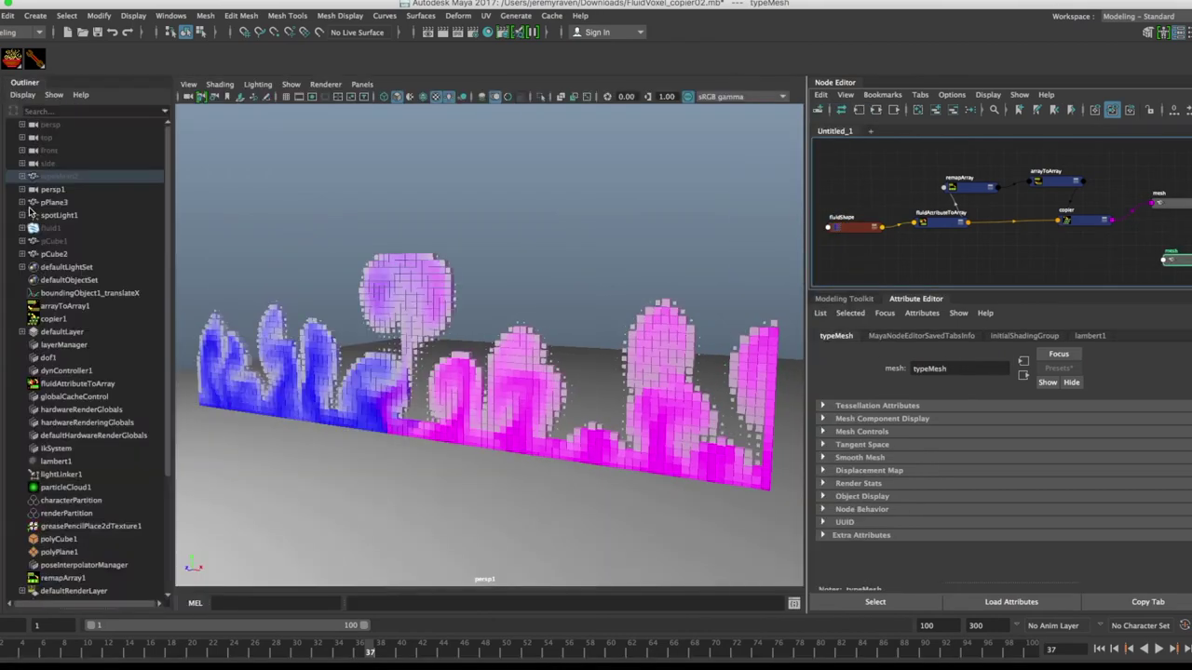
pyautogui.click(43, 177)
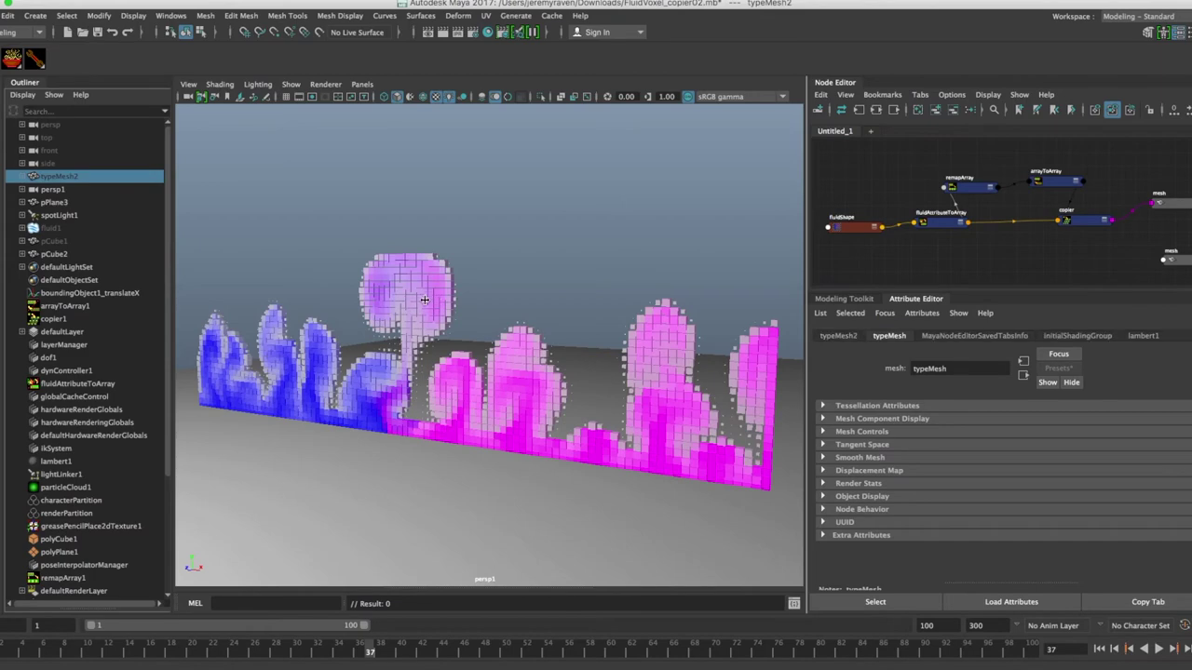
pyautogui.press('h')
pyautogui.click(2, 419)
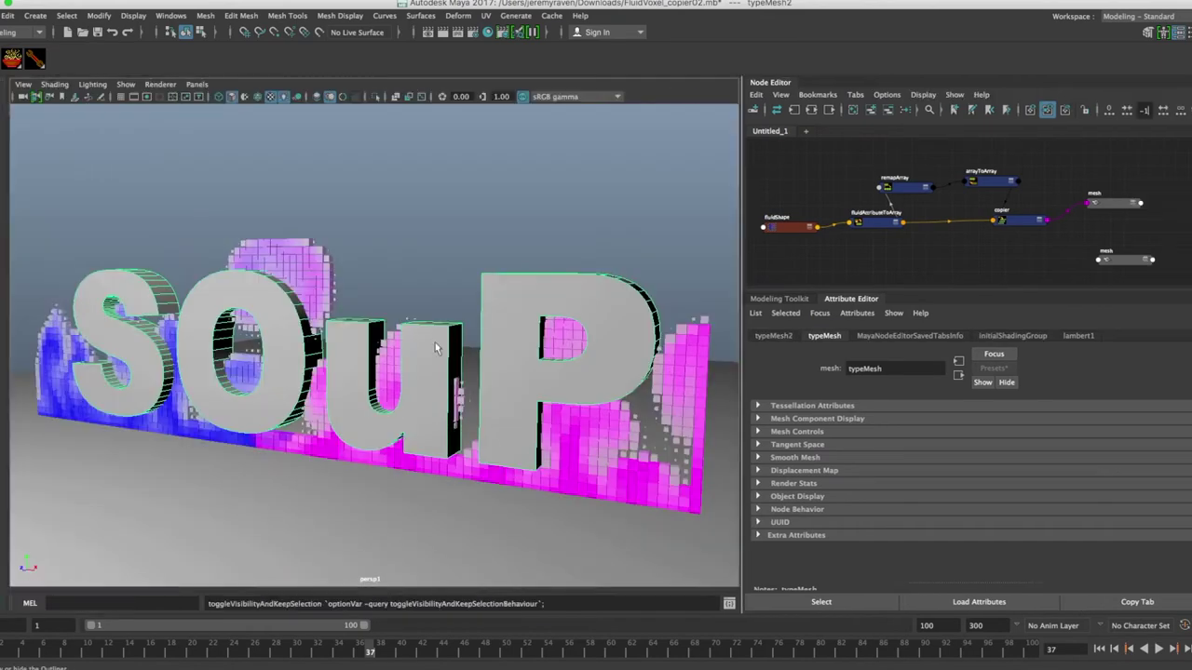
pyautogui.scroll(1, 454, 350)
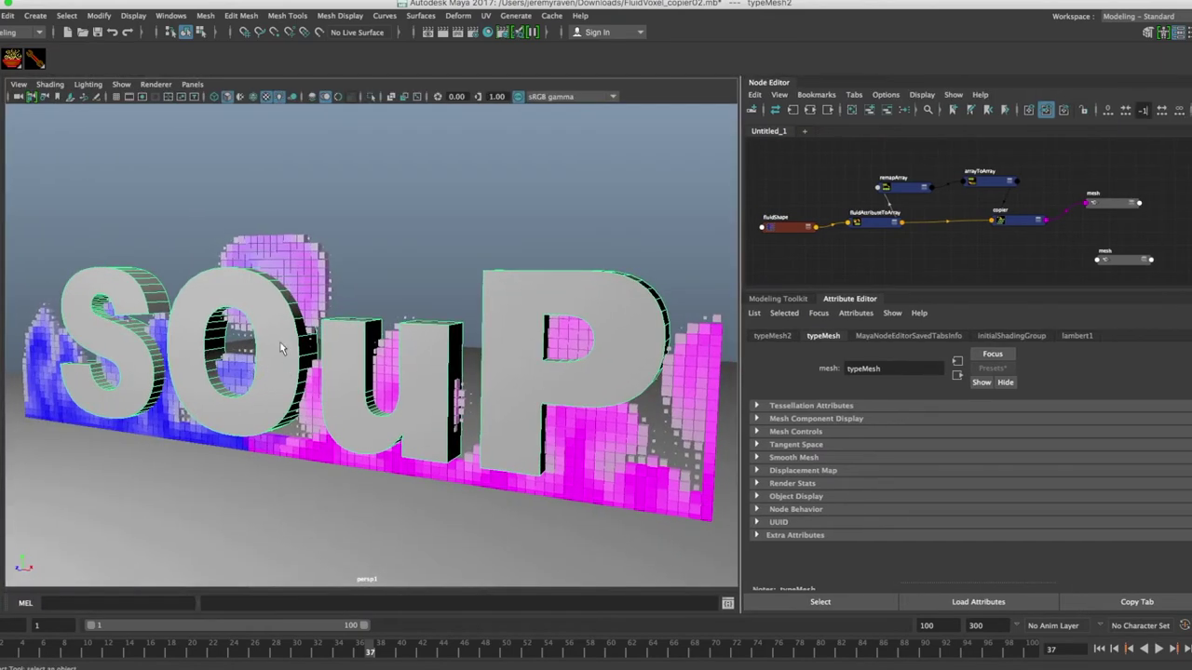
pyautogui.keyDown('alt'); pyautogui.moveTo(280, 343); pyautogui.dragTo(248, 288); pyautogui.keyUp('alt')
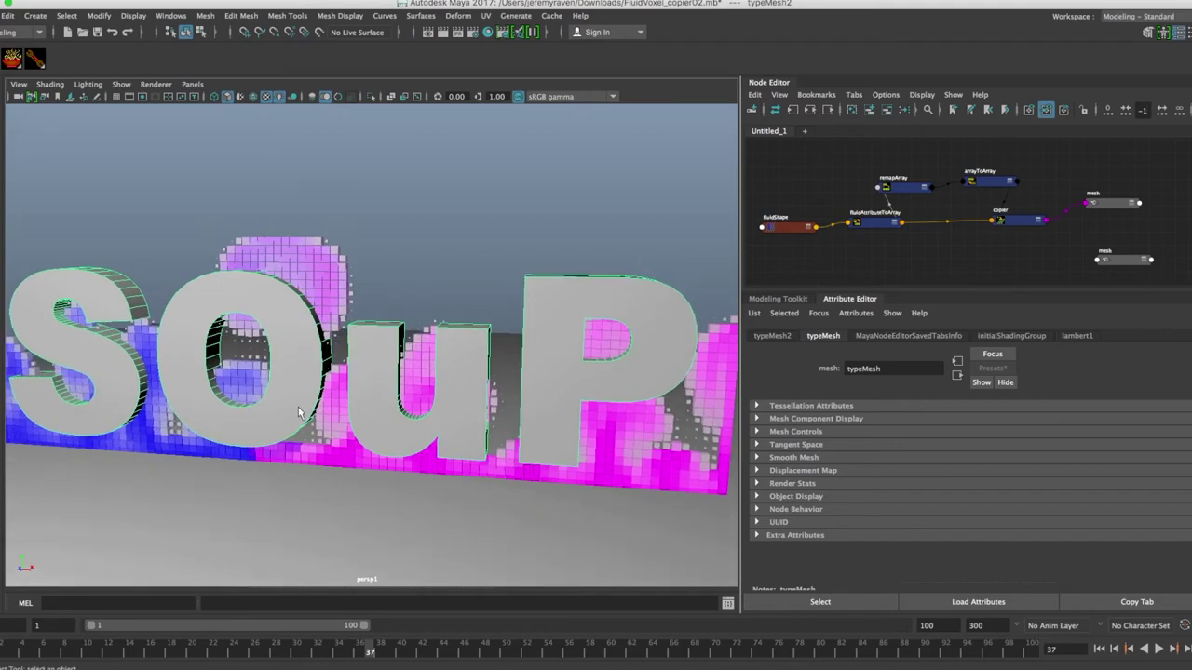
pyautogui.keyDown('alt'); pyautogui.moveTo(283, 344); pyautogui.dragTo(294, 287); pyautogui.keyUp('alt')
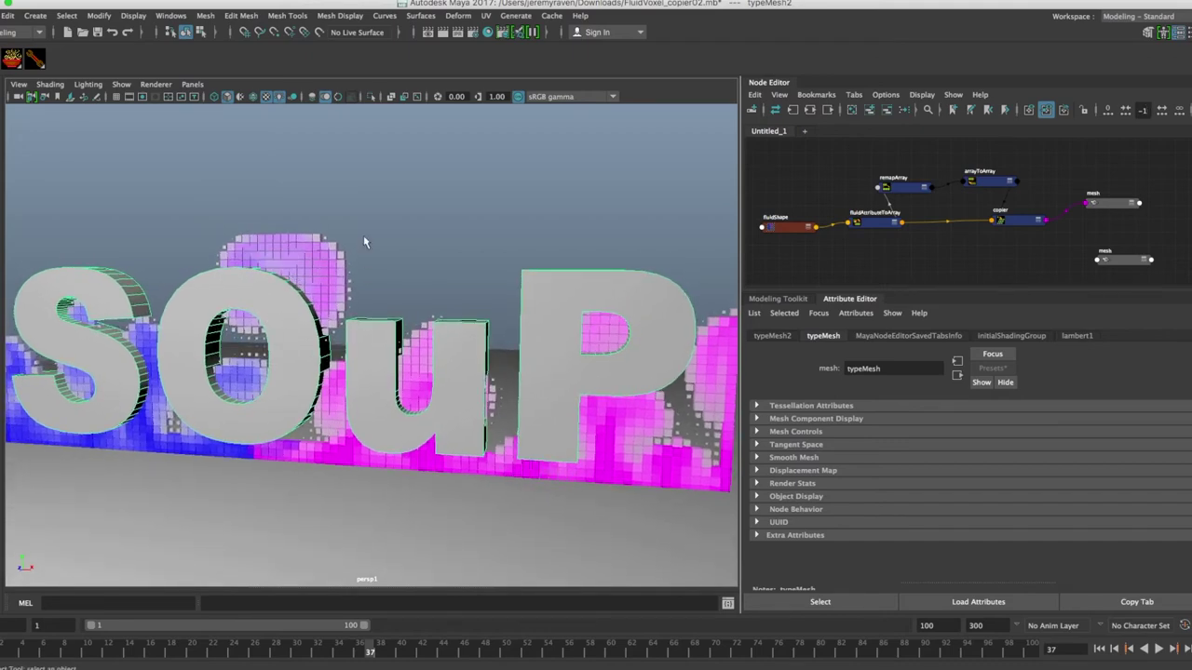
pyautogui.keyDown('alt'); pyautogui.moveTo(386, 332); pyautogui.dragTo(354, 340); pyautogui.keyUp('alt')
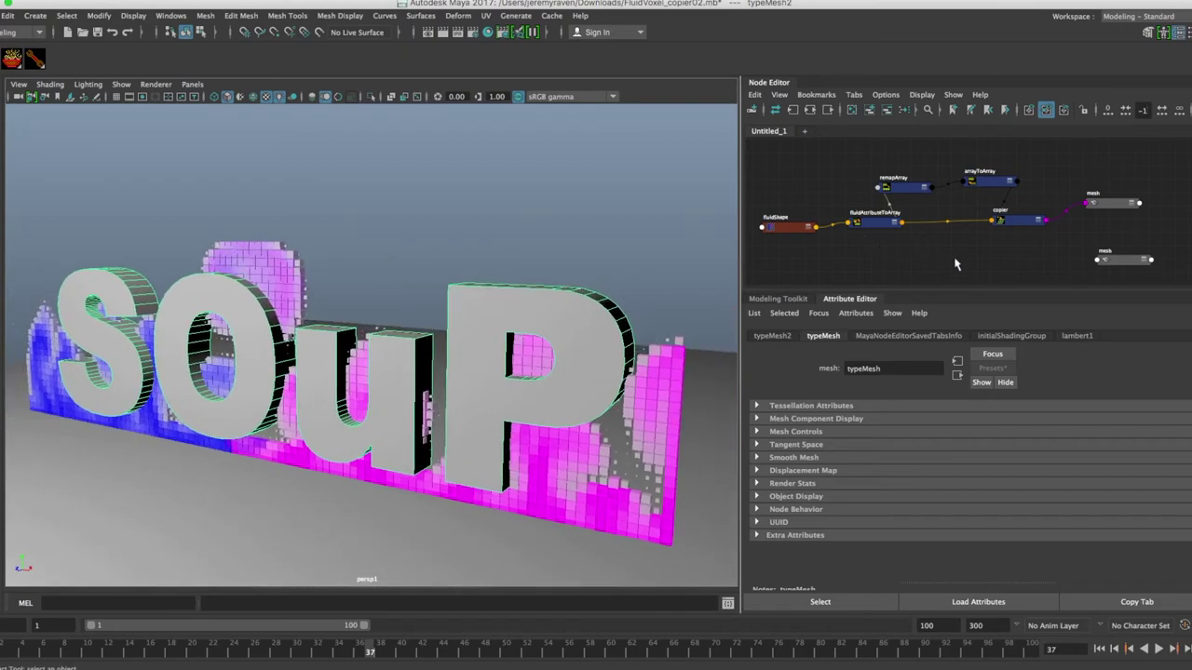
# Place the text mesh node directly above the copied cube mesh node in the node network.
pyautogui.keyDown('alt'); pyautogui.moveTo(944, 242); pyautogui.dragTo(870, 253, button='middle'); pyautogui.keyUp('alt')
pyautogui.scroll(2, 888, 238)
pyautogui.moveTo(1030, 274)
pyautogui.mouseDown()
pyautogui.moveTo(1112, 245)
pyautogui.moveTo(1025, 252)
pyautogui.mouseUp()
pyautogui.click(1013, 202)
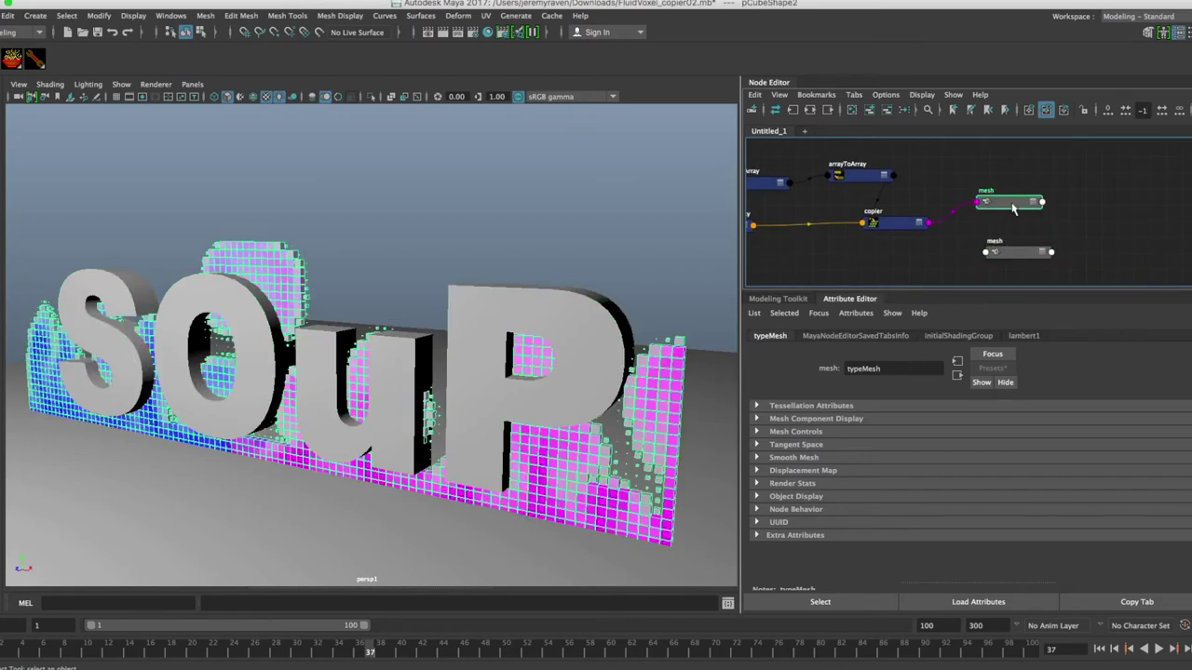
pyautogui.moveTo(1007, 240); pyautogui.dragTo(999, 159)
pyautogui.keyDown('alt'); pyautogui.moveTo(1005, 174); pyautogui.dragTo(1017, 223, button='middle'); pyautogui.keyUp('alt')
pyautogui.click(899, 158)
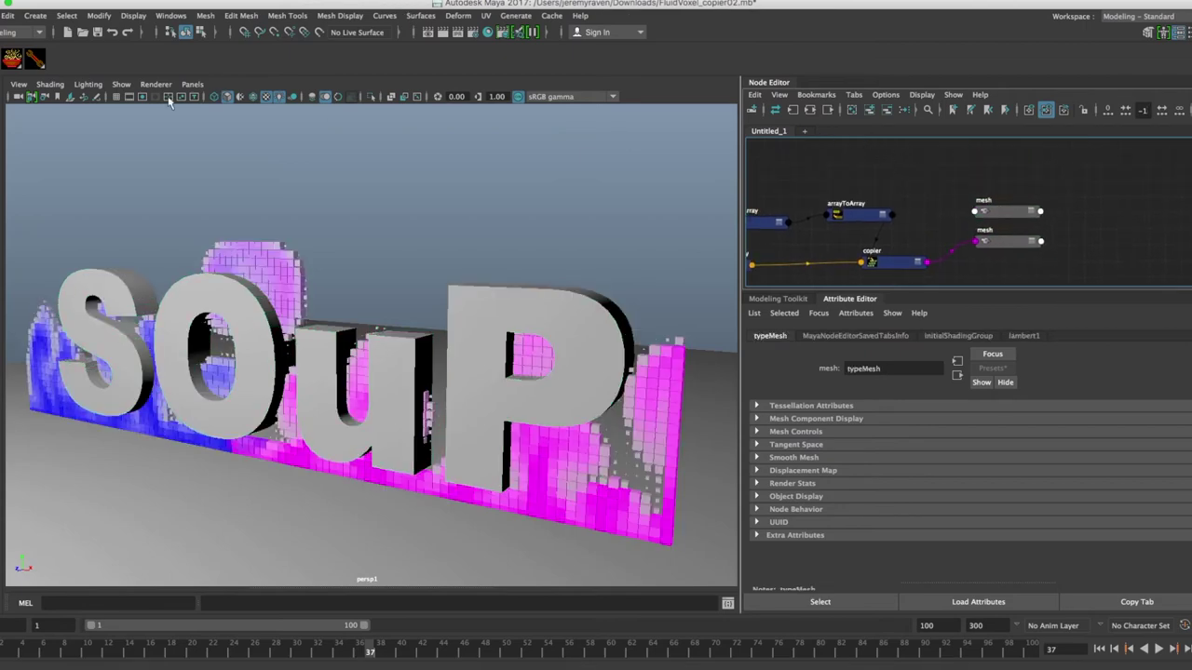
# Create a SOuP cage node, expand its Inputs attributes, and line it up with the text mesh node.
pyautogui.click(12, 58)
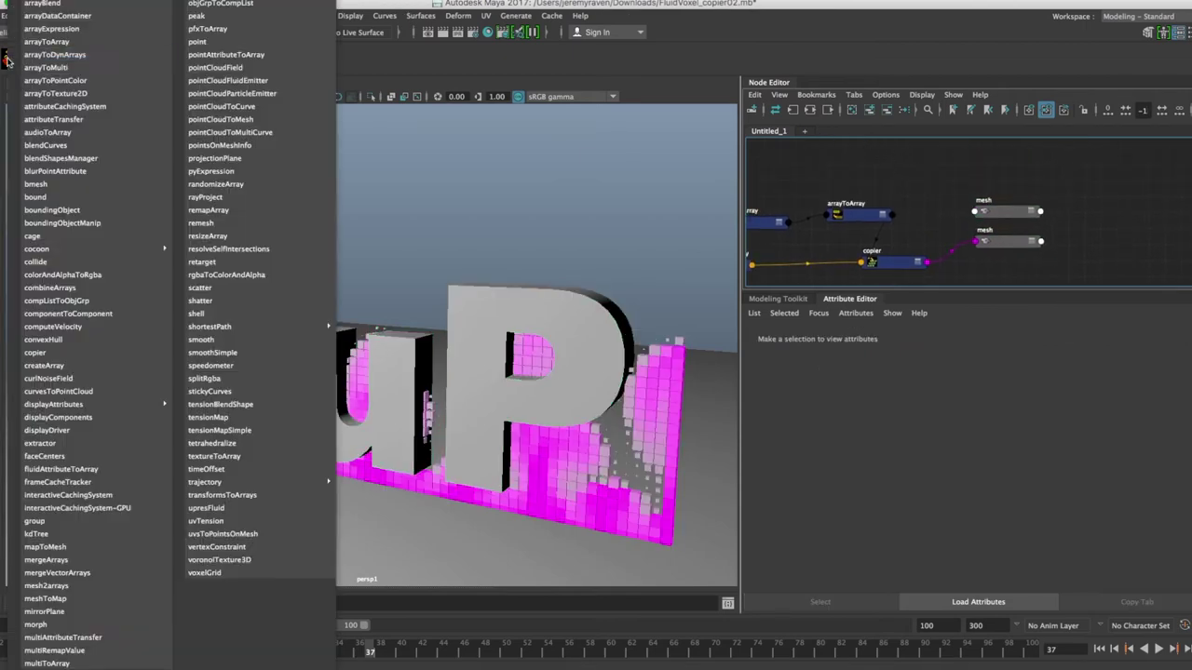
pyautogui.click(114, 240)
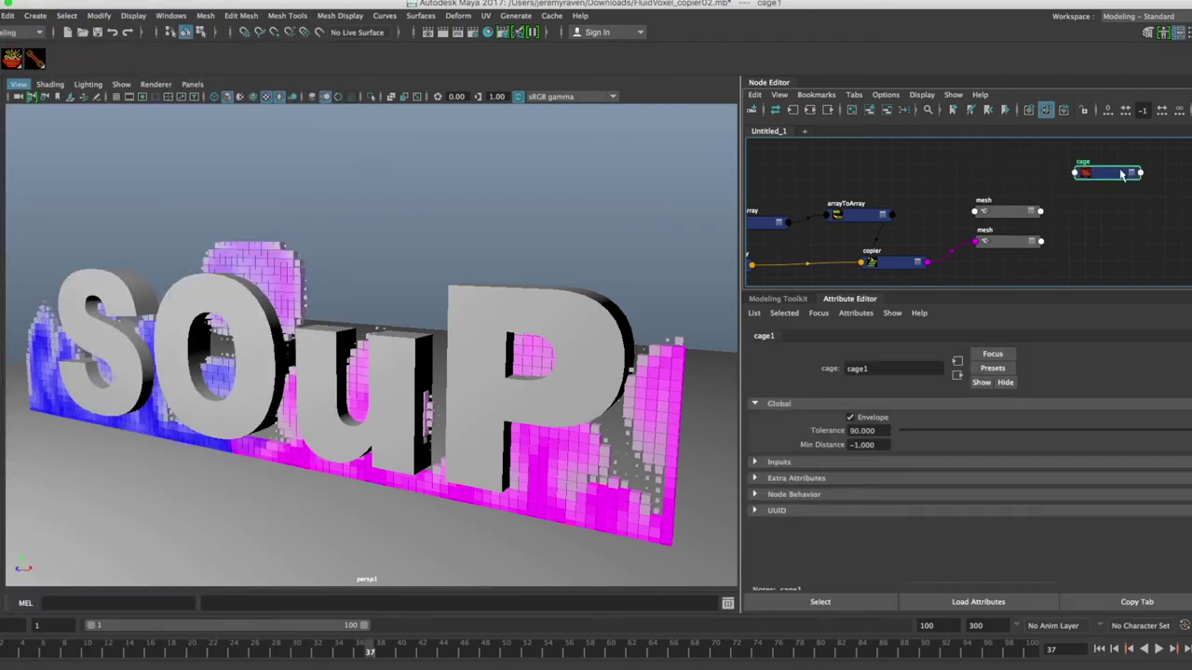
pyautogui.click(776, 462)
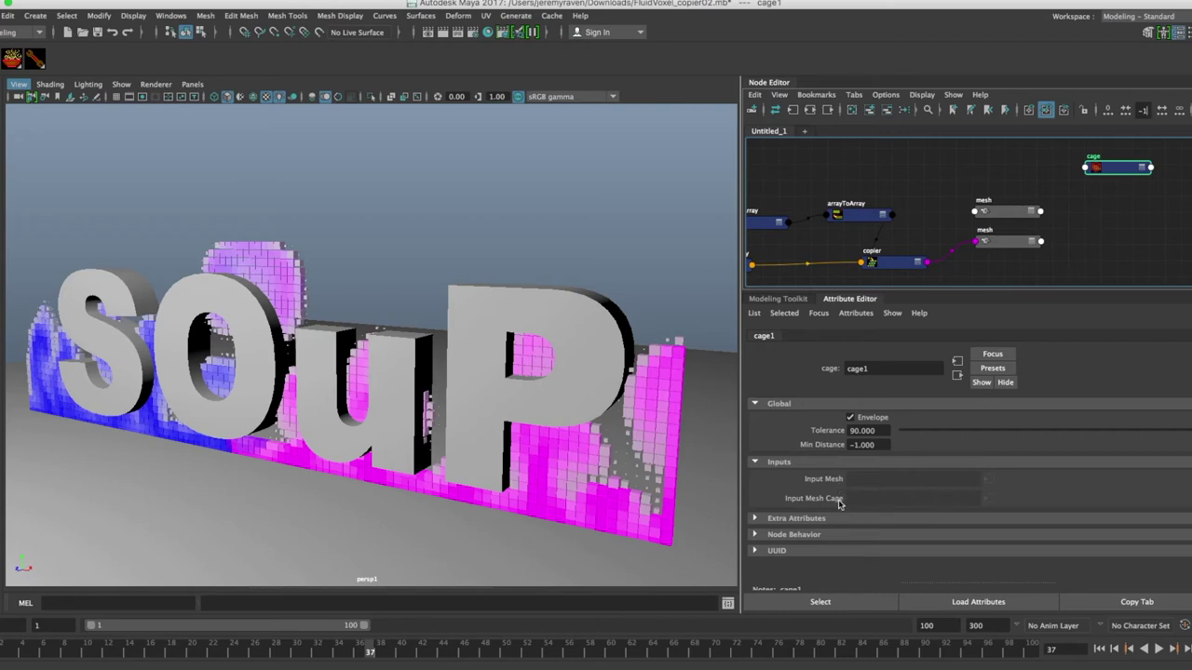
pyautogui.moveTo(982, 216); pyautogui.dragTo(987, 177)
pyautogui.click(1077, 173)
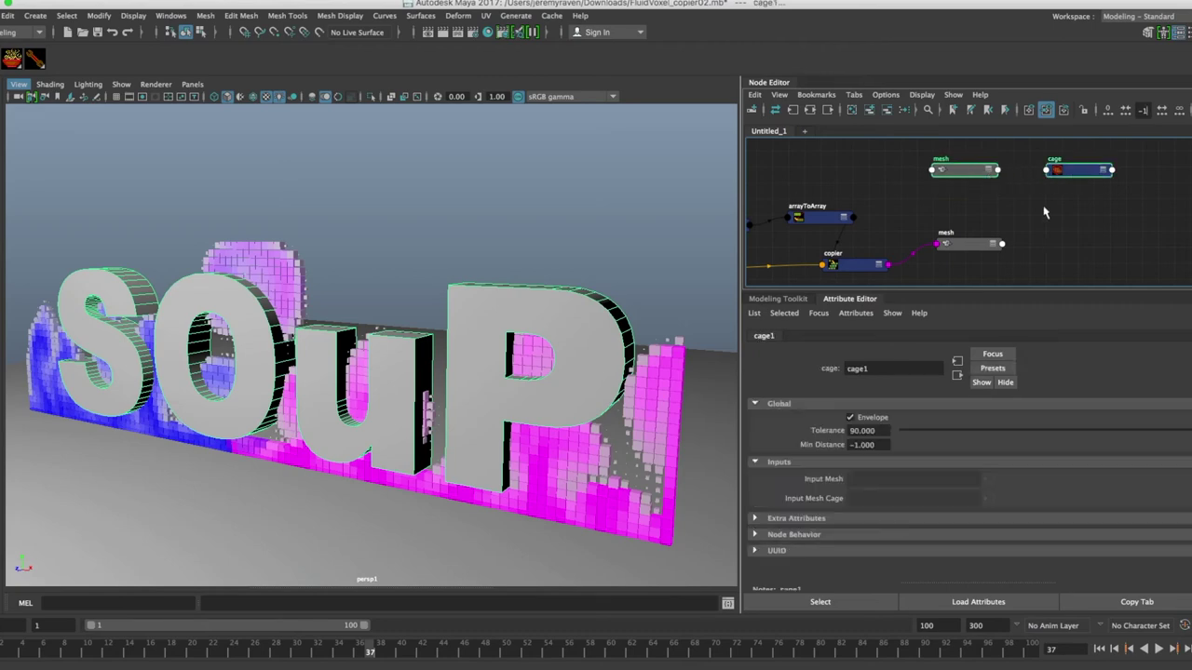
# Connect worldMesh of typeMesh to inMeshCage of cage1 with the Connection Editor.
pyautogui.click(1044, 213)
pyautogui.click(961, 169)
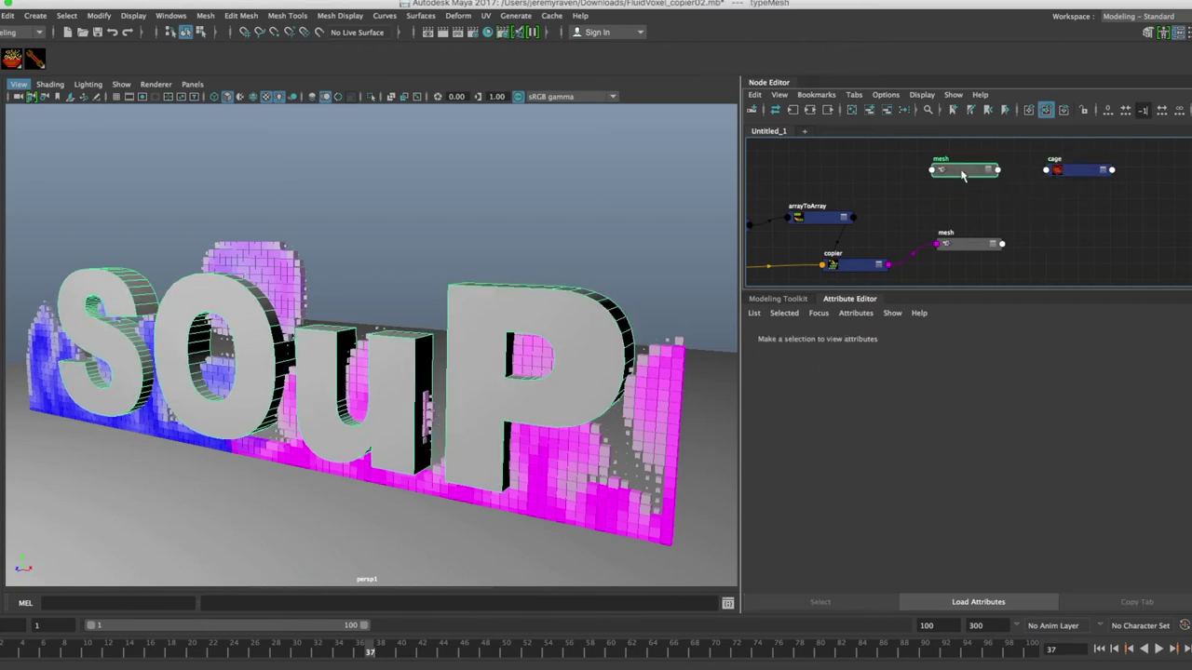
pyautogui.click(175, 17)
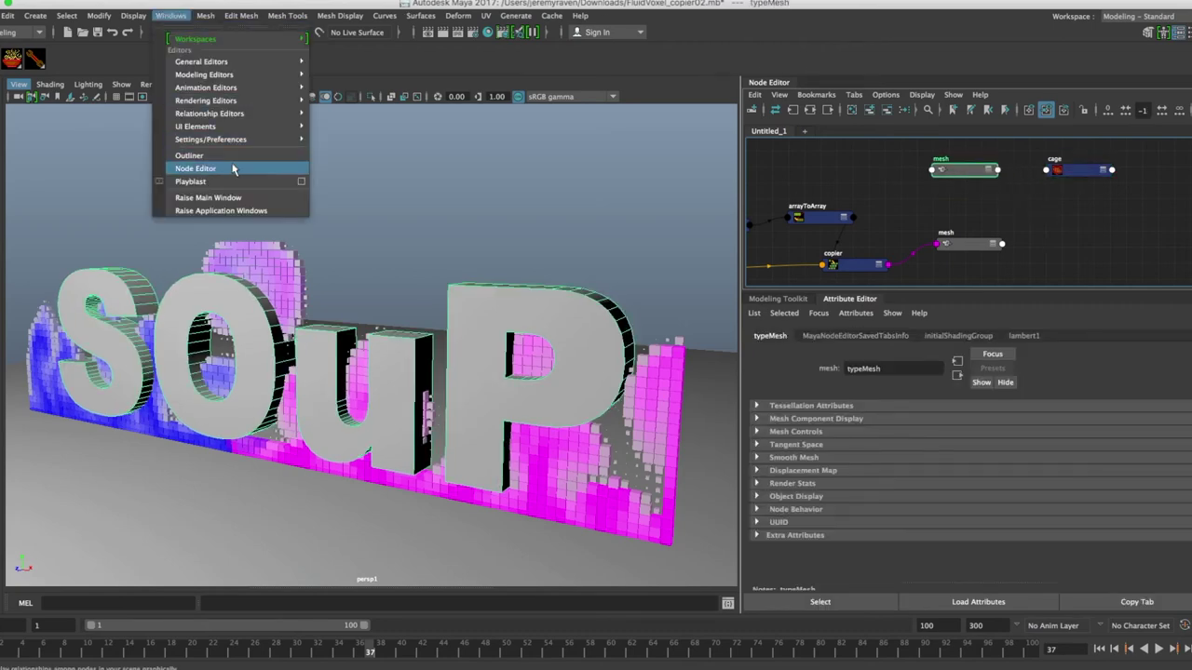
pyautogui.moveTo(231, 126)
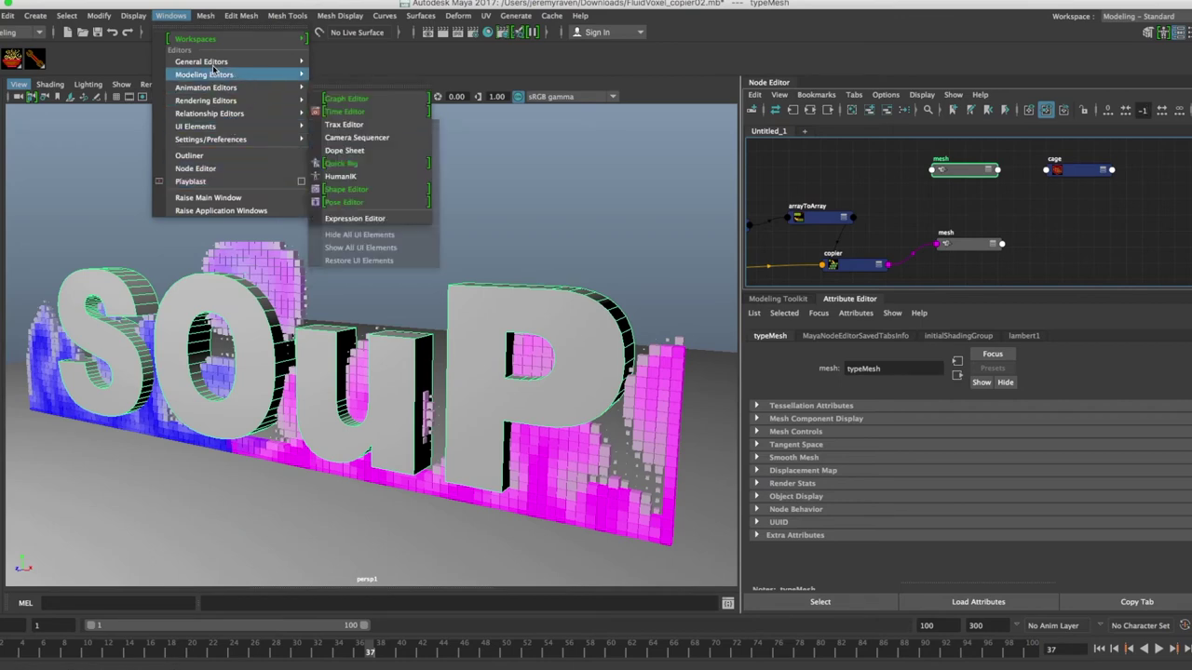
pyautogui.click(175, 16)
pyautogui.moveTo(971, 178); pyautogui.dragTo(1118, 186)
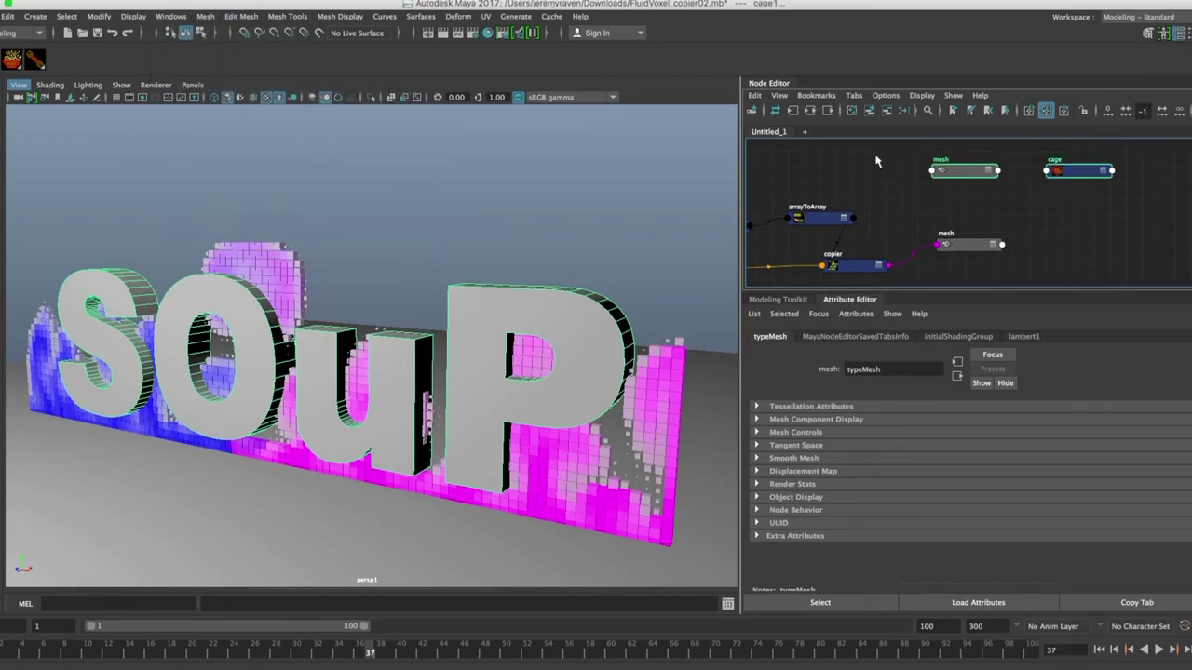
pyautogui.click(170, 16)
pyautogui.moveTo(206, 63)
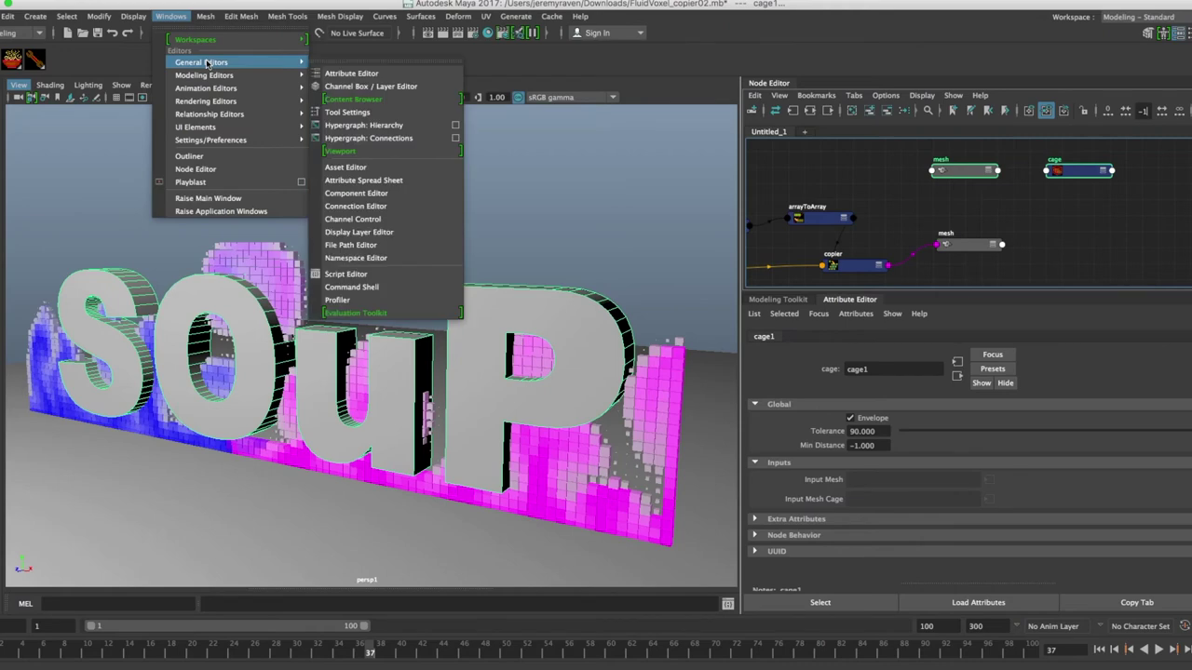
pyautogui.click(391, 207)
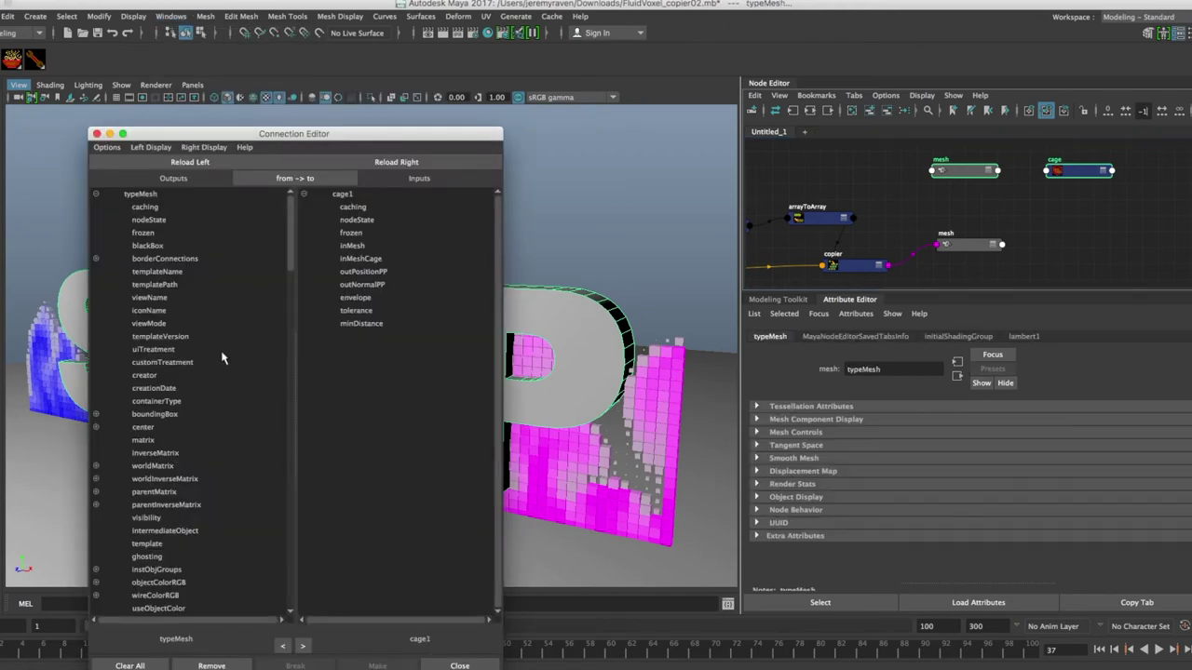
pyautogui.scroll(-15, 222, 357)
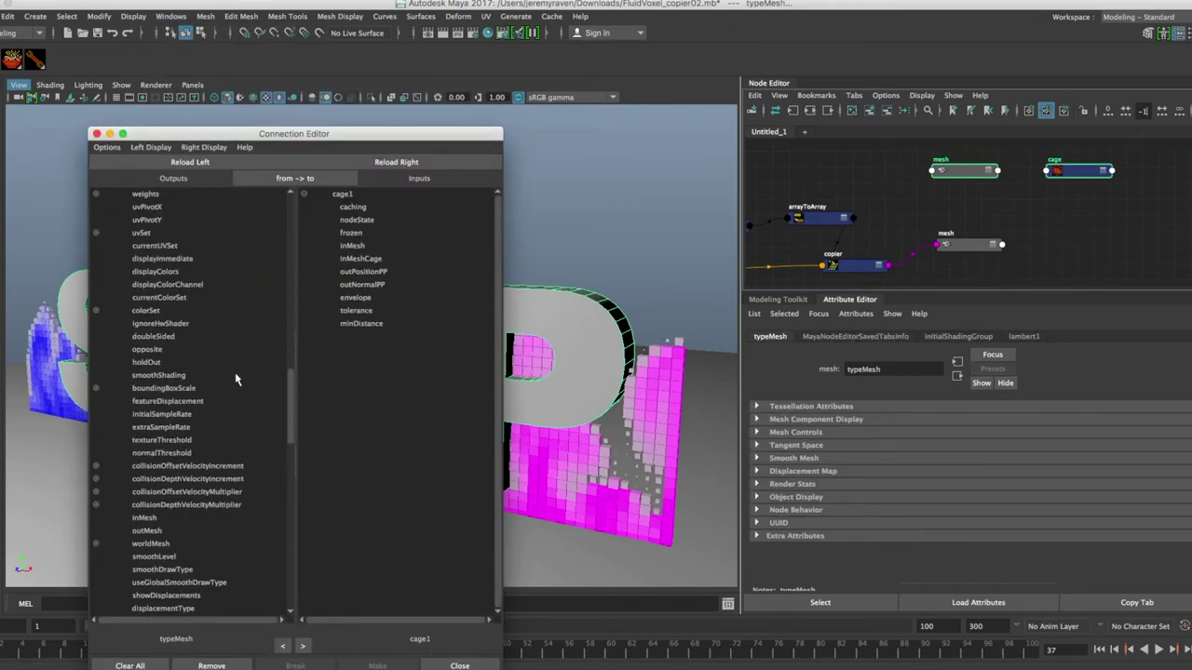
pyautogui.click(166, 546)
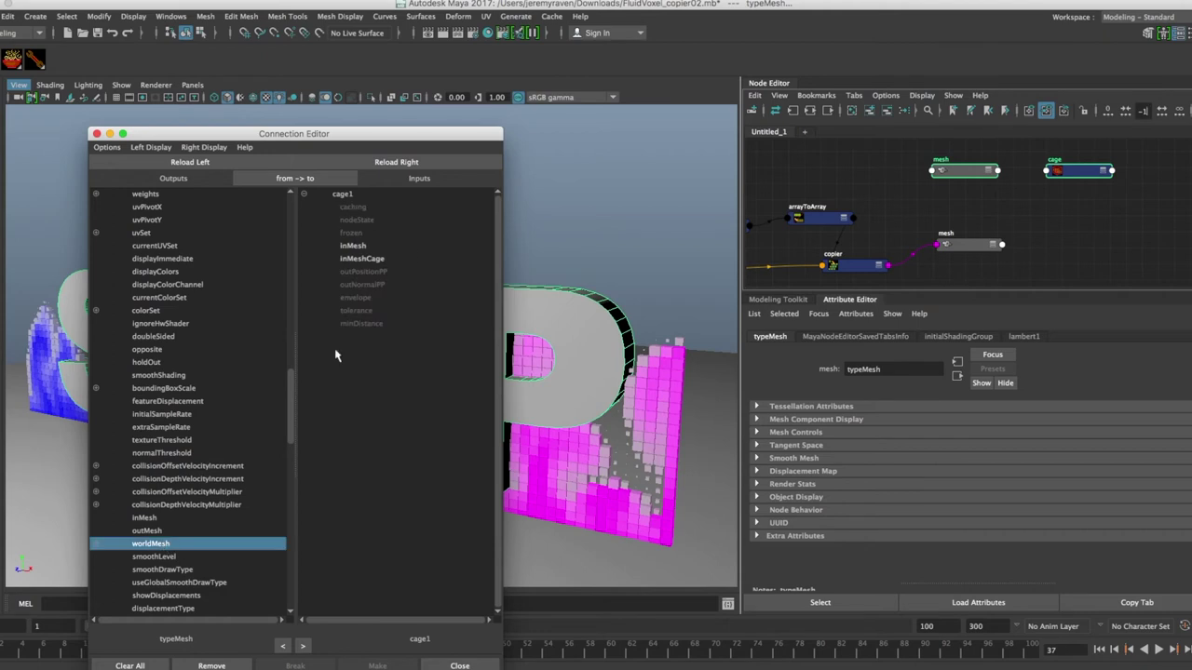
pyautogui.click(382, 258)
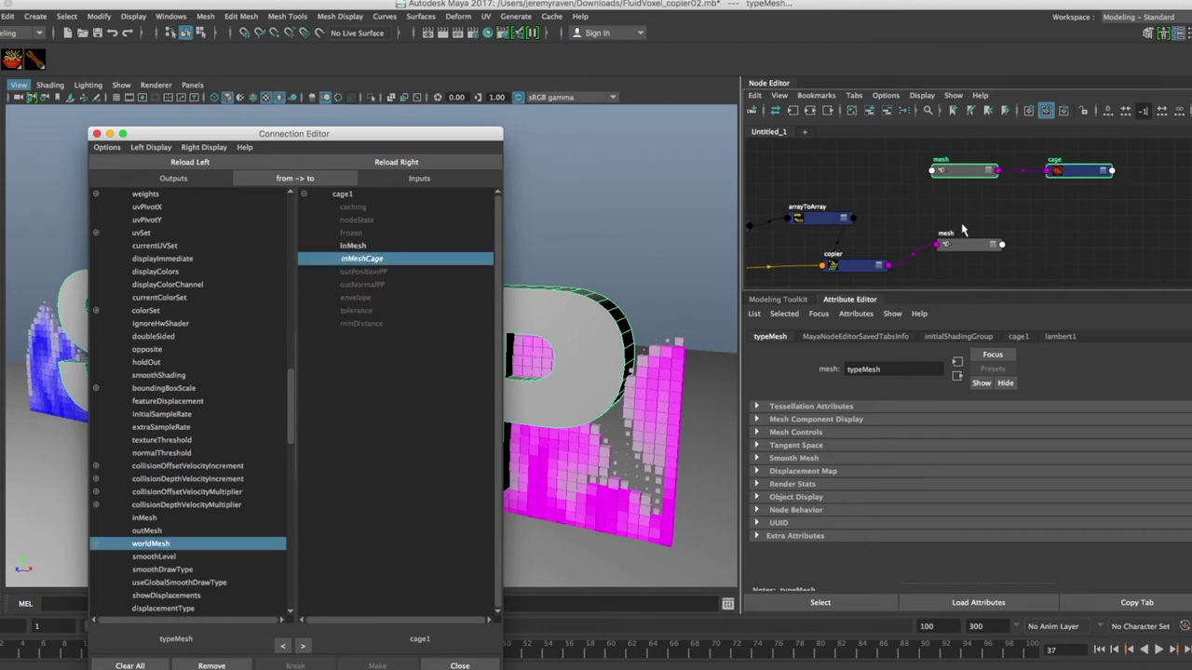
# Load pCubeShape2 as the source and connect its worldMesh to inMesh of cage1.
pyautogui.moveTo(968, 245); pyautogui.dragTo(967, 232)
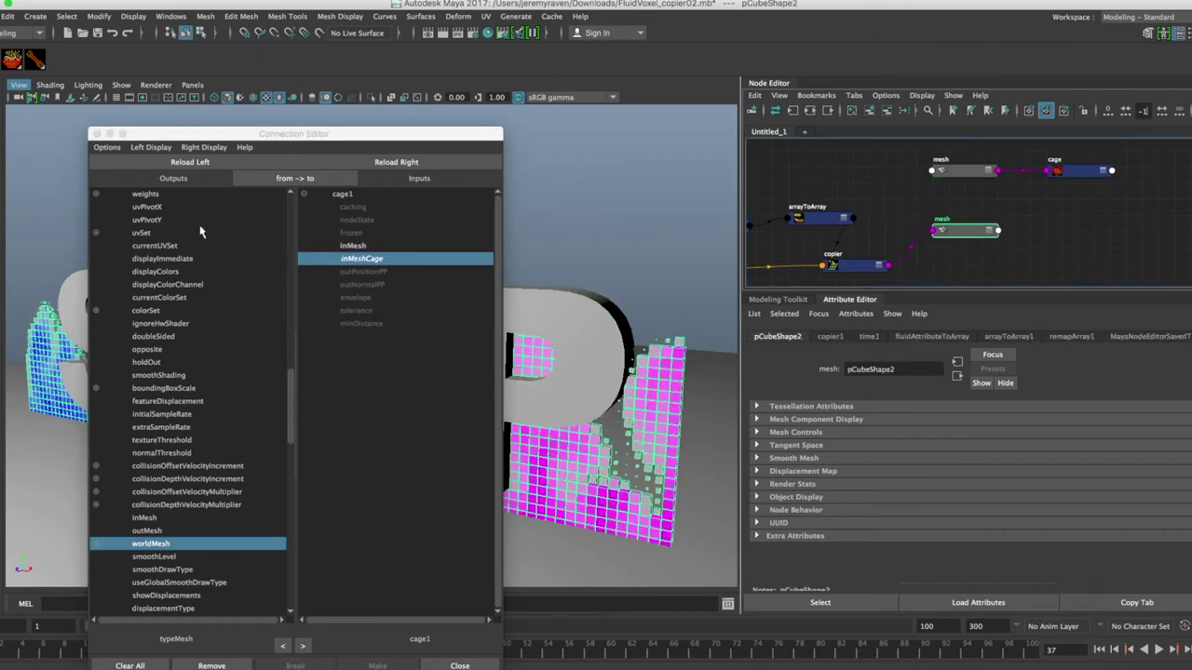
pyautogui.click(136, 163)
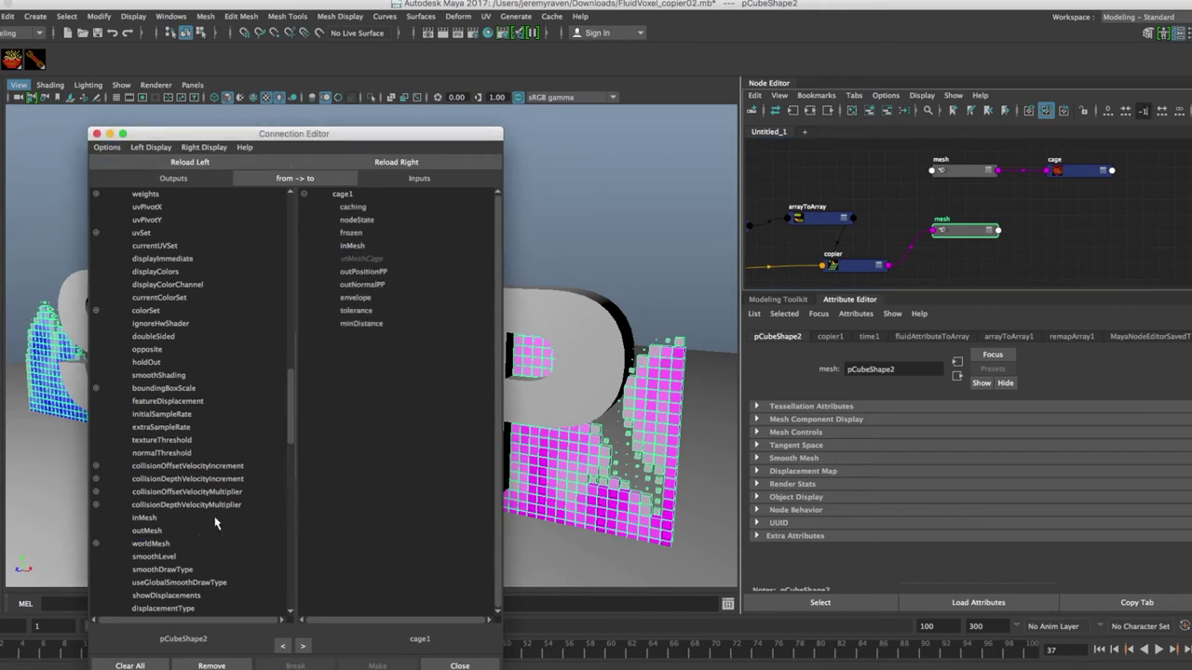
pyautogui.click(165, 545)
pyautogui.click(369, 247)
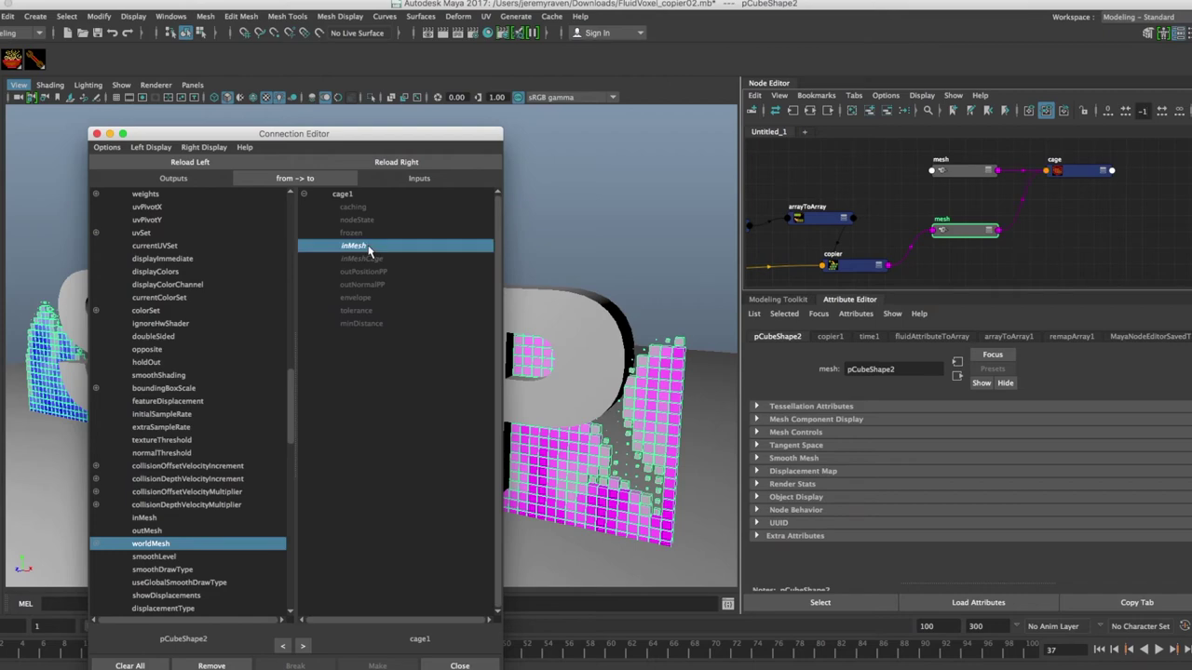
# Move the Connection Editor out of the way and shift both mesh nodes and the cage node closer to the copier.
pyautogui.moveTo(488, 138); pyautogui.dragTo(499, 374)
pyautogui.moveTo(961, 171); pyautogui.dragTo(927, 164)
pyautogui.moveTo(962, 226); pyautogui.dragTo(931, 217)
pyautogui.moveTo(1071, 173); pyautogui.dragTo(1040, 177)
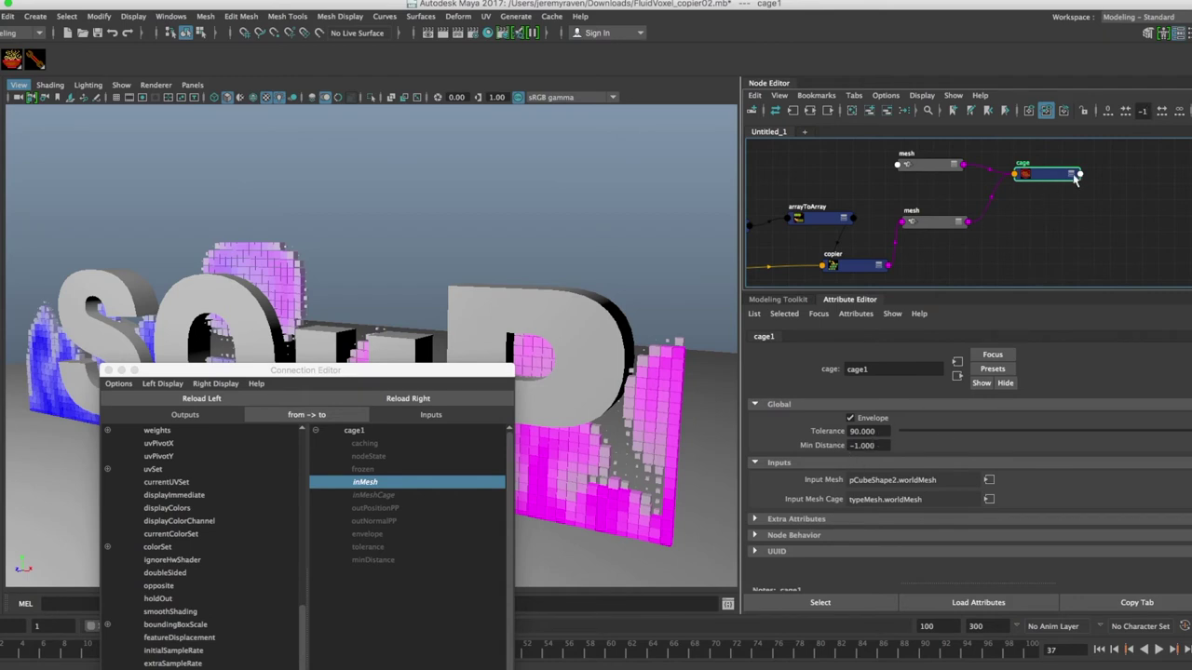
# Load cage1 as the source in the Connection Editor, then clear the editor from the viewport and reposition the cage node.
pyautogui.click(201, 398)
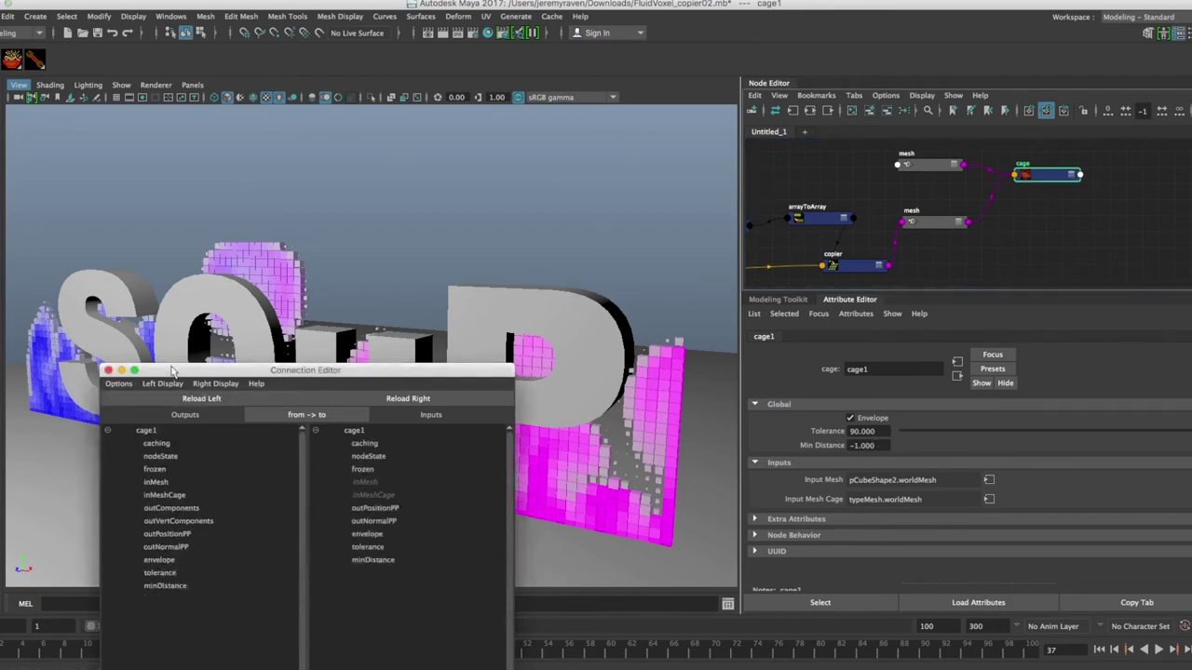
pyautogui.moveTo(172, 369); pyautogui.dragTo(185, 271)
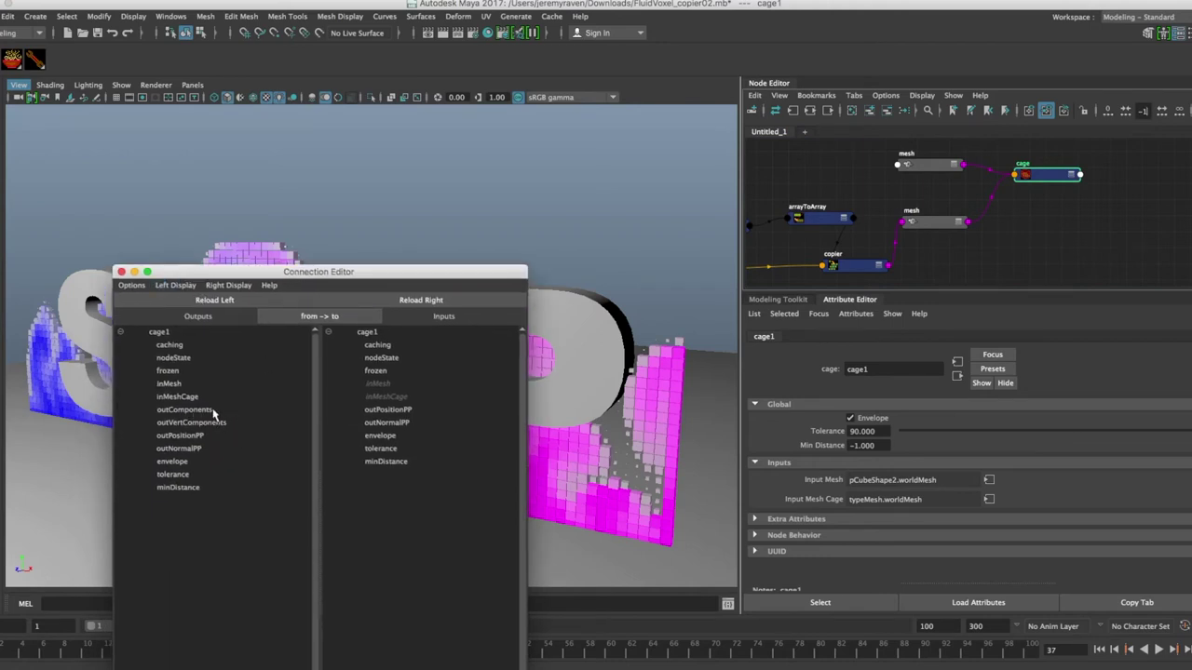
pyautogui.moveTo(229, 271); pyautogui.dragTo(229, 444)
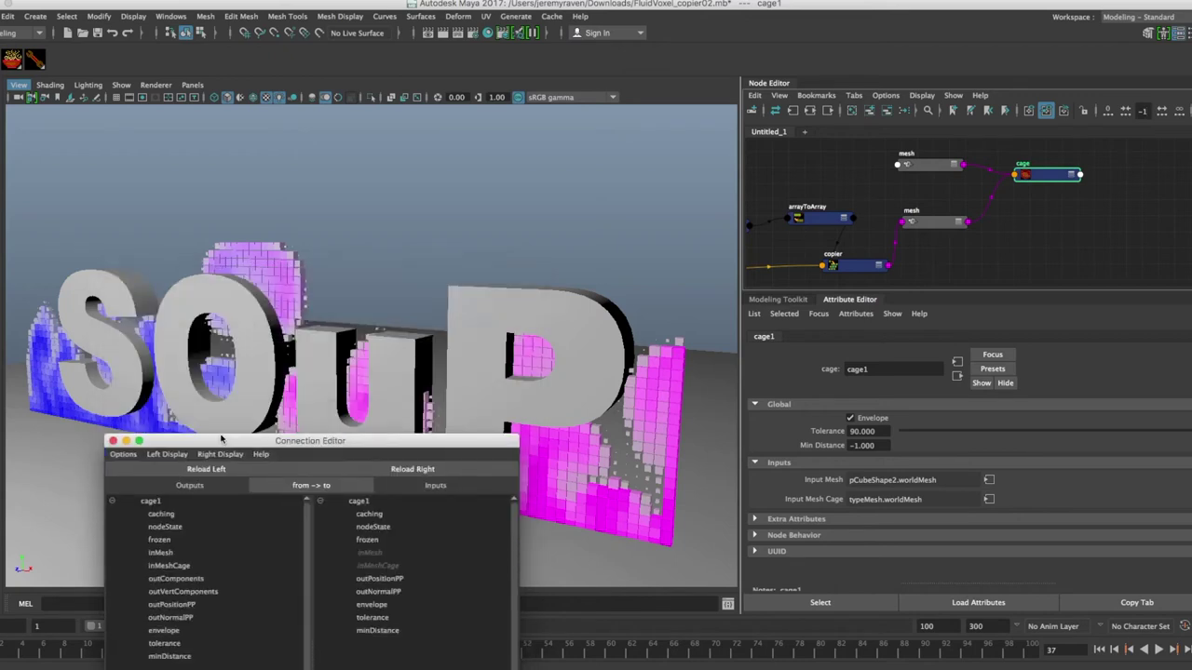
pyautogui.click(1050, 189)
pyautogui.moveTo(1049, 176); pyautogui.dragTo(1044, 193)
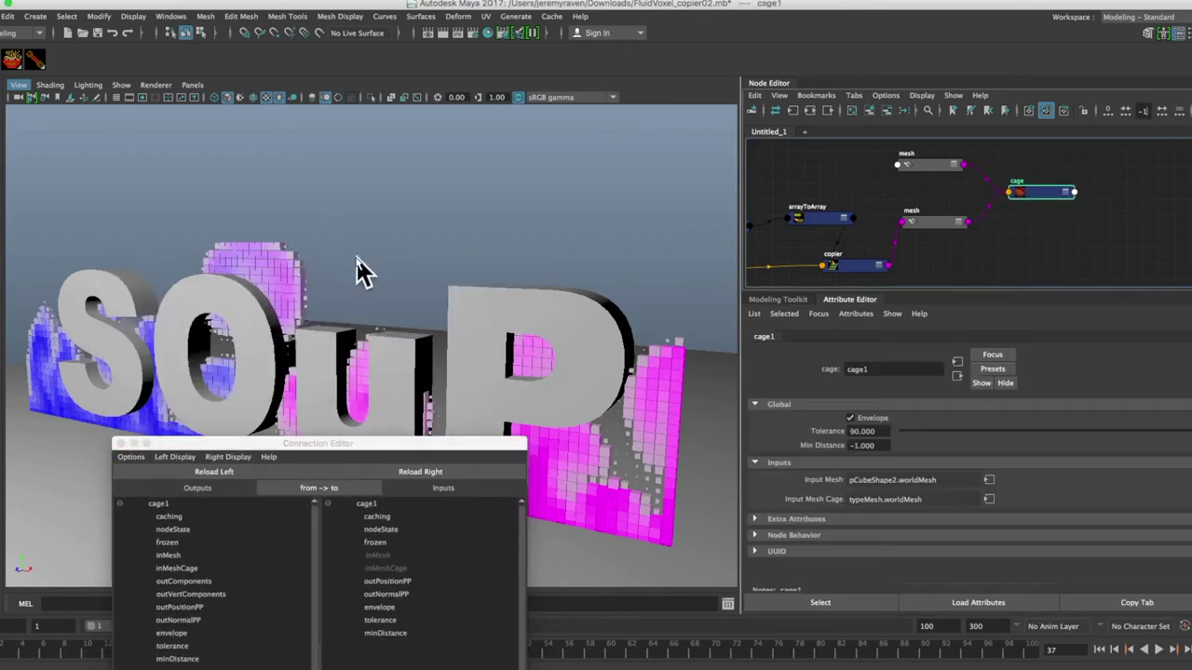
pyautogui.moveTo(170, 445); pyautogui.dragTo(226, 567)
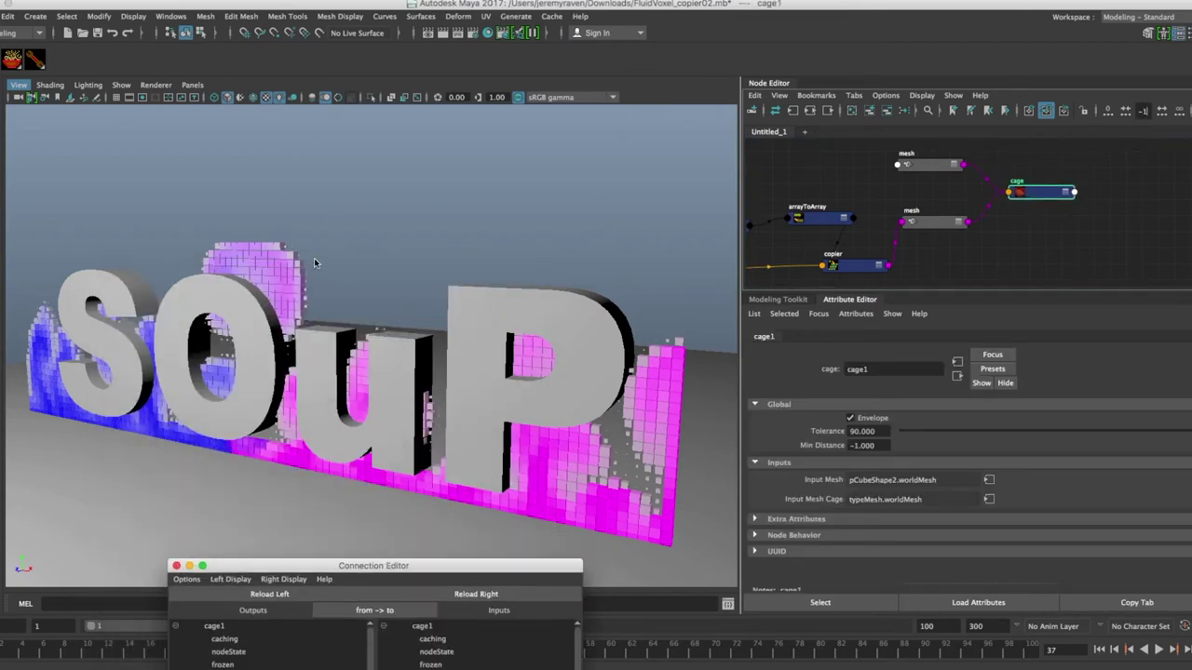
pyautogui.keyDown('shift'); pyautogui.moveTo(370, 253); pyautogui.dragTo(372, 245, button='right'); pyautogui.keyUp('shift')
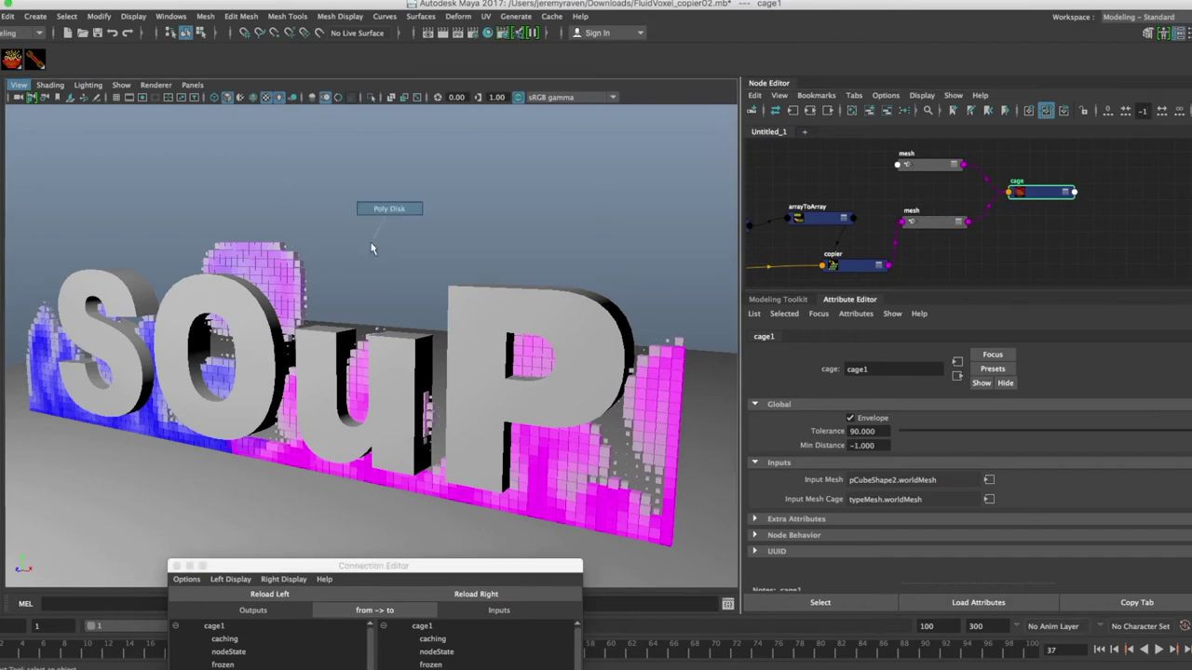
pyautogui.keyDown('shift'); pyautogui.rightClick(376, 240); pyautogui.keyUp('shift')
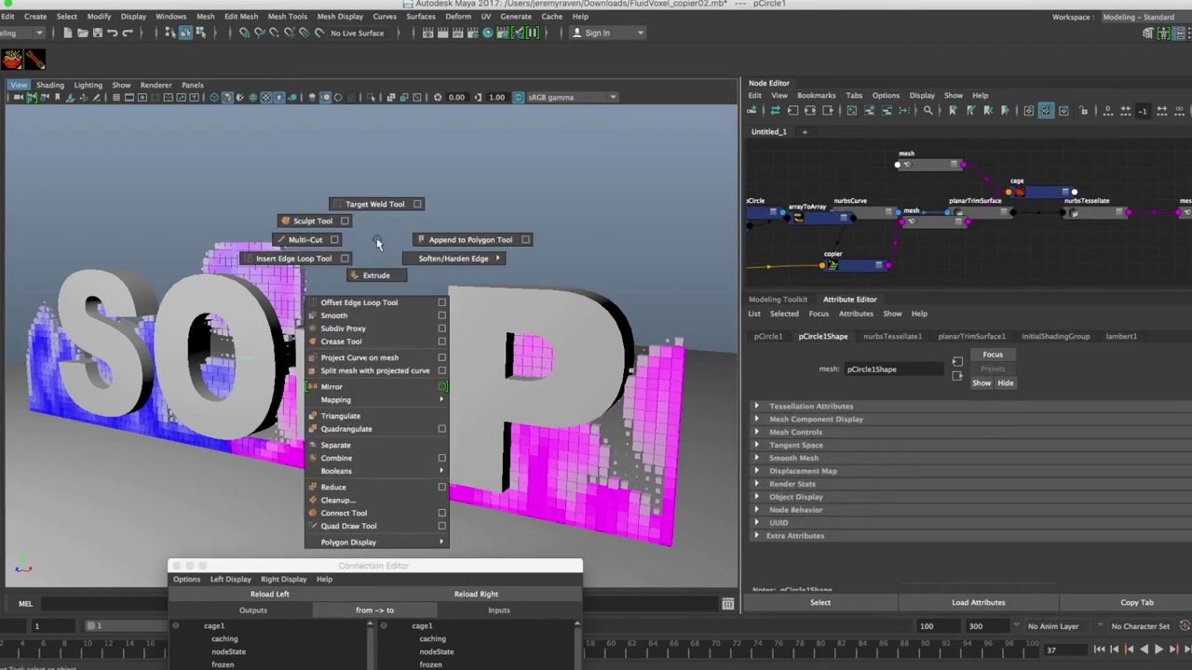
pyautogui.press('z')
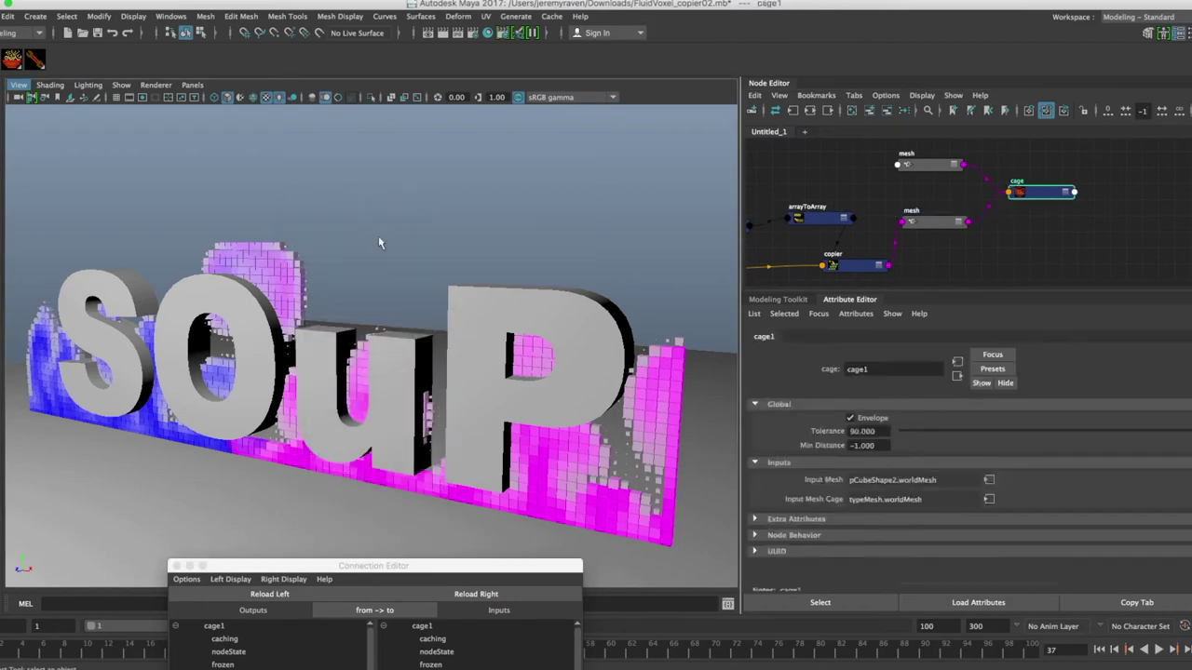
# Create a polygon plane and delete its polyPlane history node, keeping the plane's mesh node.
pyautogui.keyDown('shift'); pyautogui.rightClick(378, 243); pyautogui.keyUp('shift')
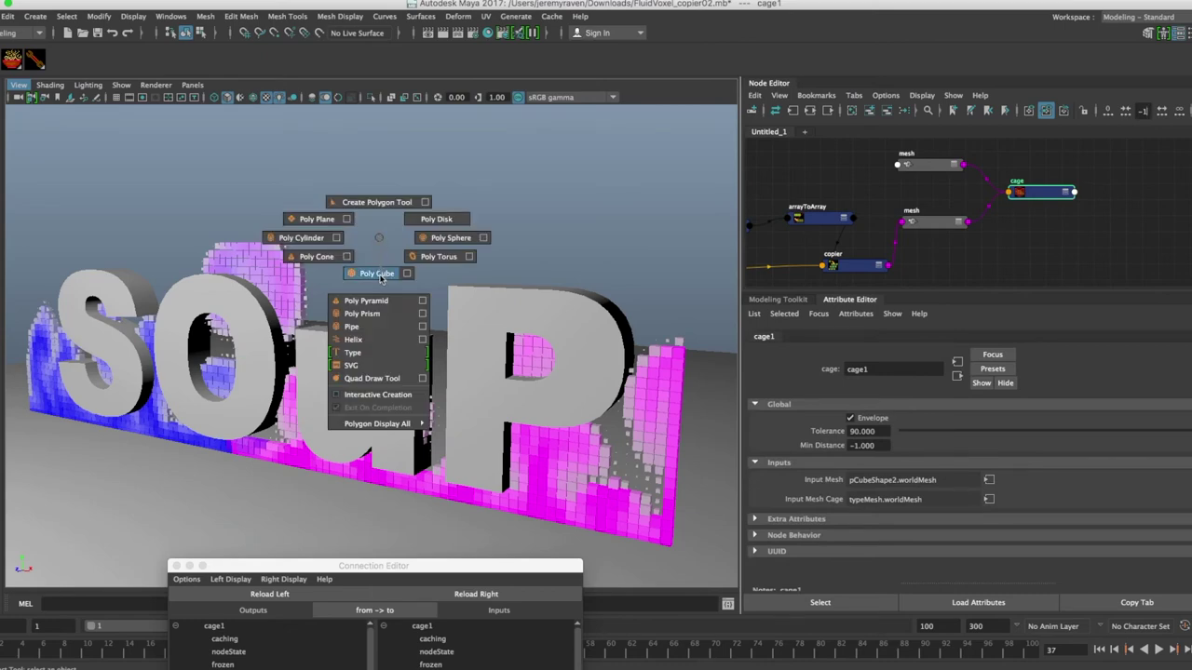
pyautogui.click(323, 219)
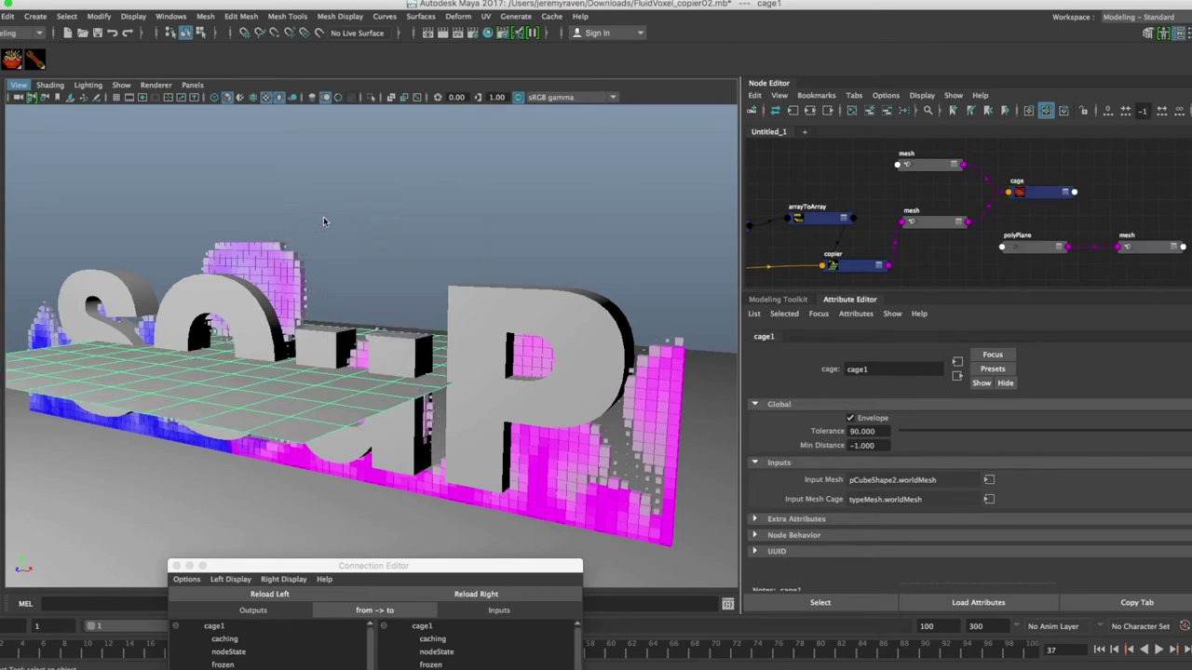
pyautogui.moveTo(1023, 248)
pyautogui.mouseDown()
pyautogui.moveTo(978, 250)
pyautogui.moveTo(1029, 272)
pyautogui.moveTo(1009, 251)
pyautogui.mouseUp()
pyautogui.press('Delete')
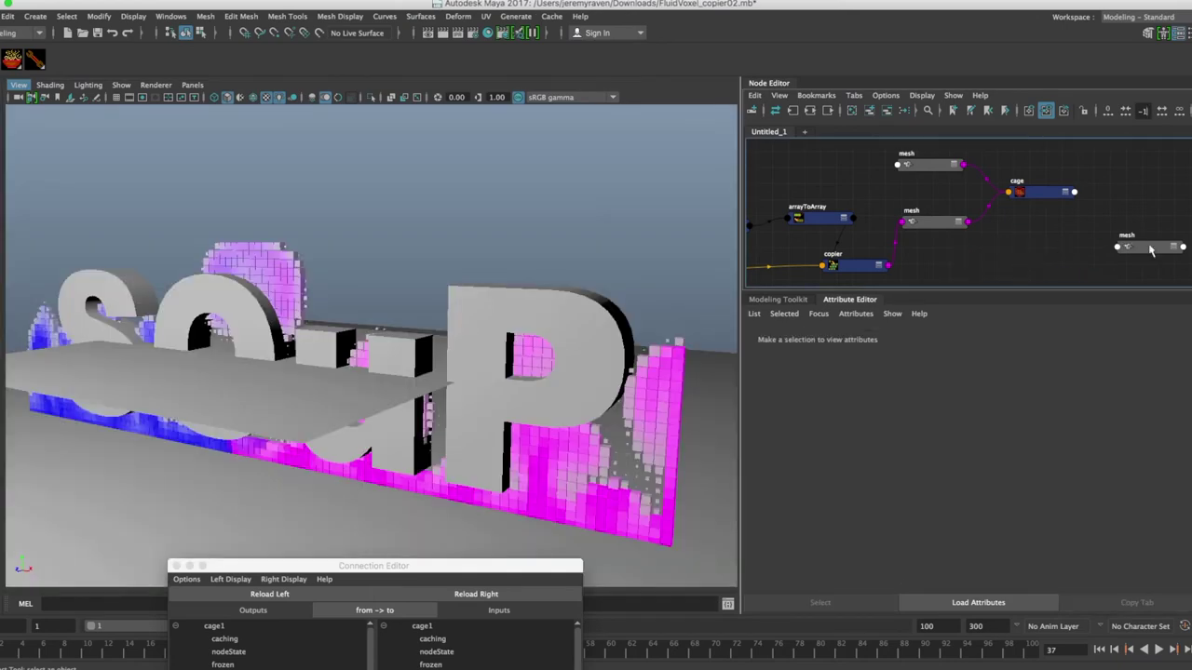
# Line up the plane's mesh node after the cage node, leaving room for another node between them.
pyautogui.moveTo(1149, 246); pyautogui.dragTo(1150, 192)
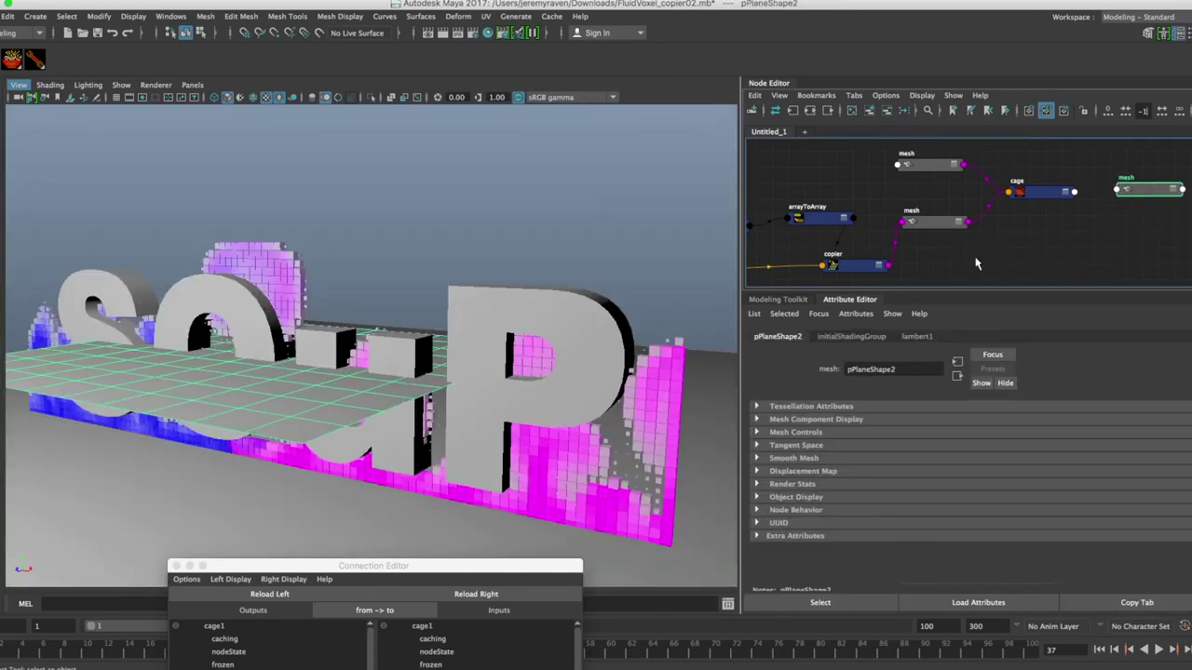
pyautogui.moveTo(481, 369)
pyautogui.keyDown('alt'); pyautogui.mouseDown()
pyautogui.moveTo(492, 364)
pyautogui.moveTo(468, 357)
pyautogui.mouseUp(); pyautogui.keyUp('alt')
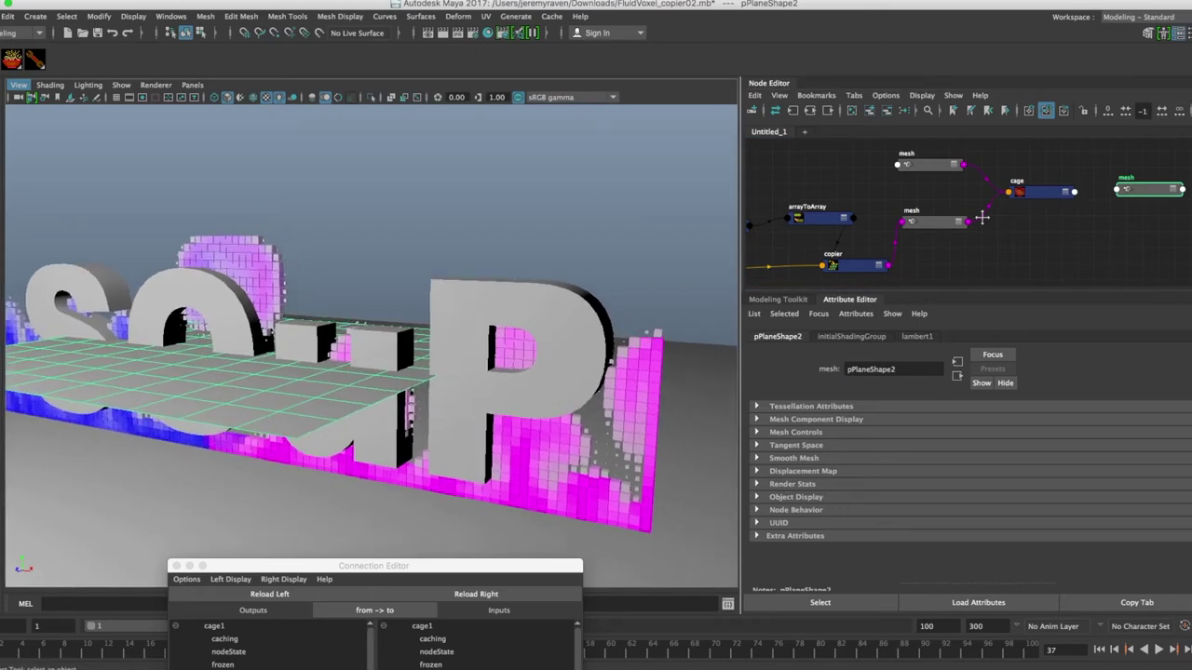
pyautogui.moveTo(1037, 194); pyautogui.dragTo(1031, 192)
pyautogui.moveTo(1143, 193); pyautogui.dragTo(1162, 197)
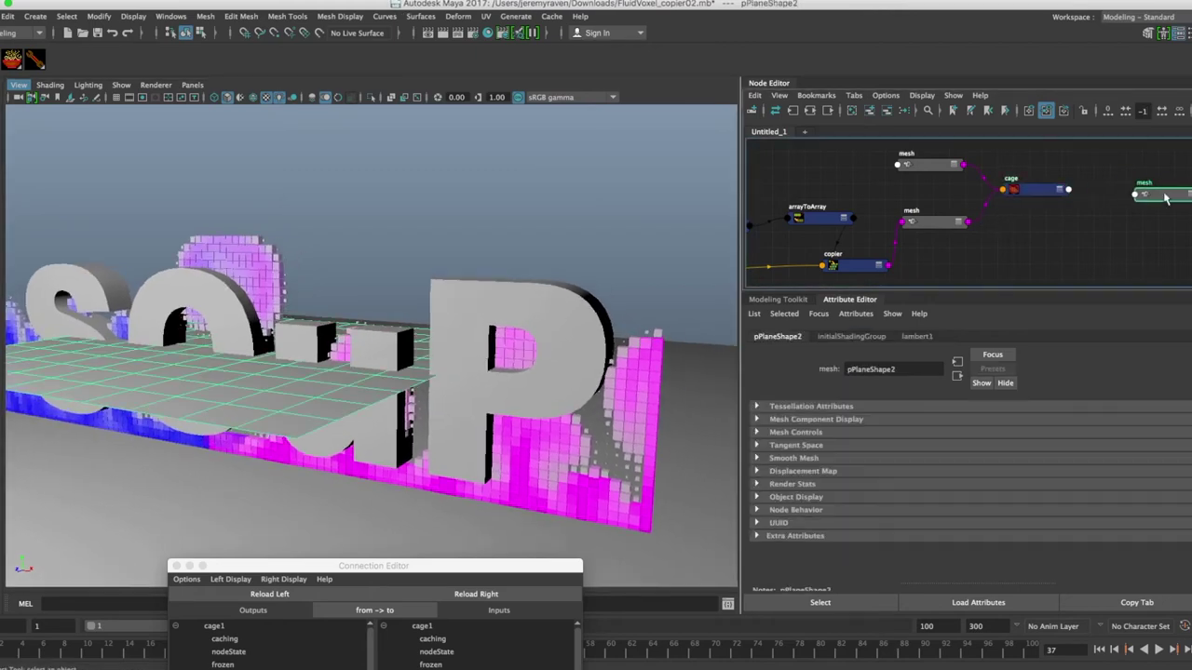
pyautogui.keyDown('alt'); pyautogui.moveTo(1104, 219); pyautogui.dragTo(997, 233, button='middle'); pyautogui.keyUp('alt')
pyautogui.moveTo(1064, 215); pyautogui.dragTo(1085, 207)
pyautogui.moveTo(935, 209); pyautogui.dragTo(936, 215)
pyautogui.moveTo(1073, 204); pyautogui.dragTo(1103, 204)
# Create a deleteComponent node and place it between the cage node and the plane's mesh node.
pyautogui.click(1044, 231)
pyautogui.press('Tab')
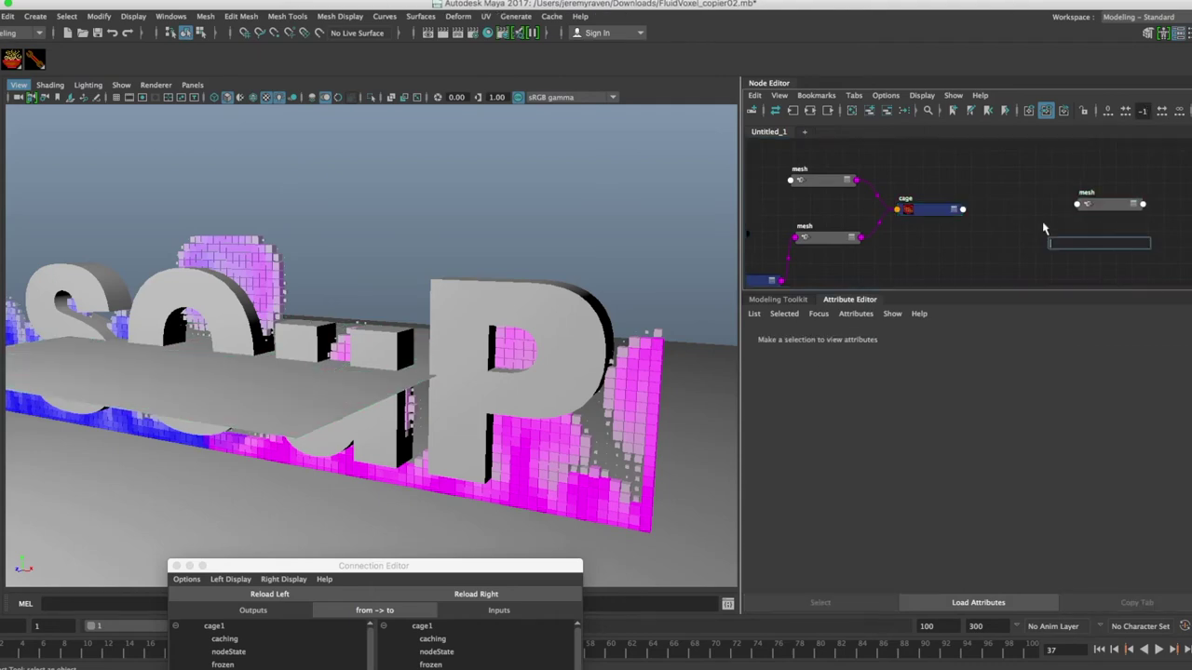
pyautogui.write('delete')
pyautogui.click(1085, 266)
pyautogui.press('Return')
pyautogui.moveTo(1087, 250); pyautogui.dragTo(1029, 212)
# Connect outComponents of cage1 to deleteComponents of deleteComponent1 with the Connection Editor.
pyautogui.click(929, 208)
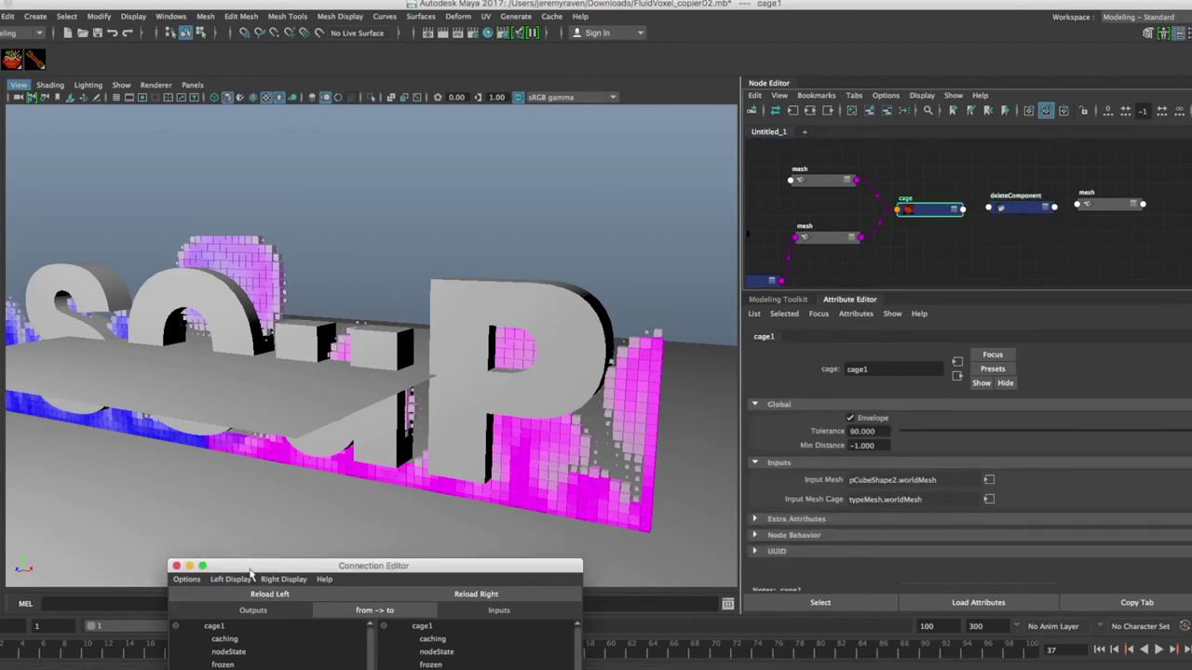
pyautogui.moveTo(277, 567); pyautogui.dragTo(280, 185)
pyautogui.click(265, 321)
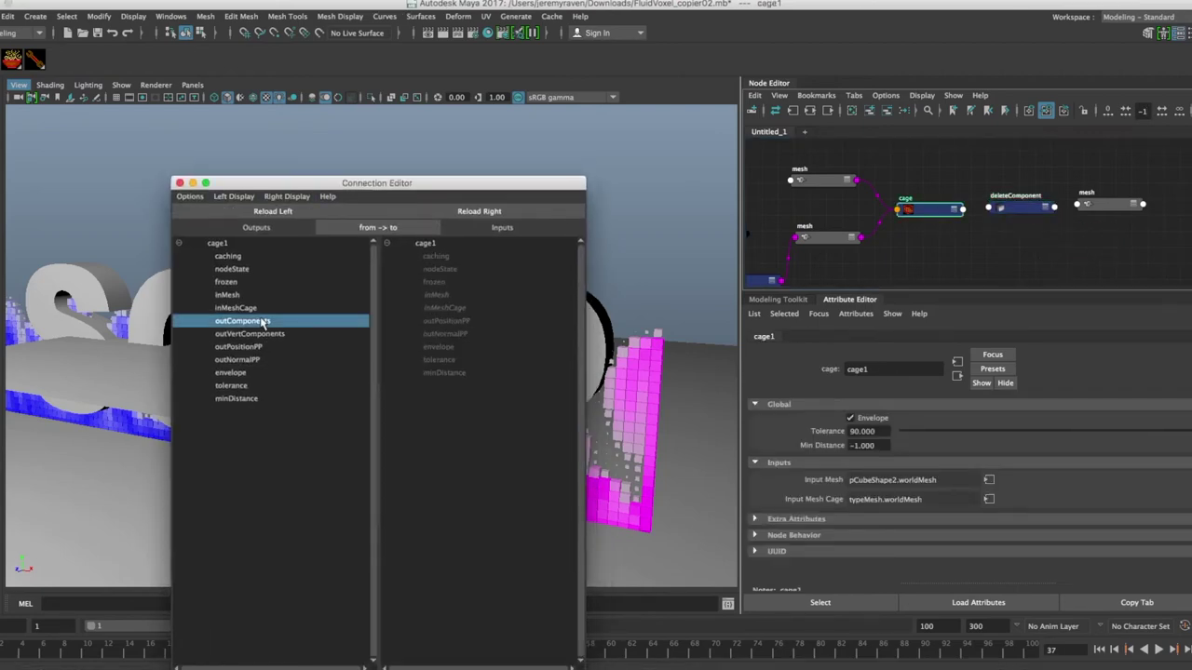
pyautogui.click(1002, 209)
pyautogui.click(478, 212)
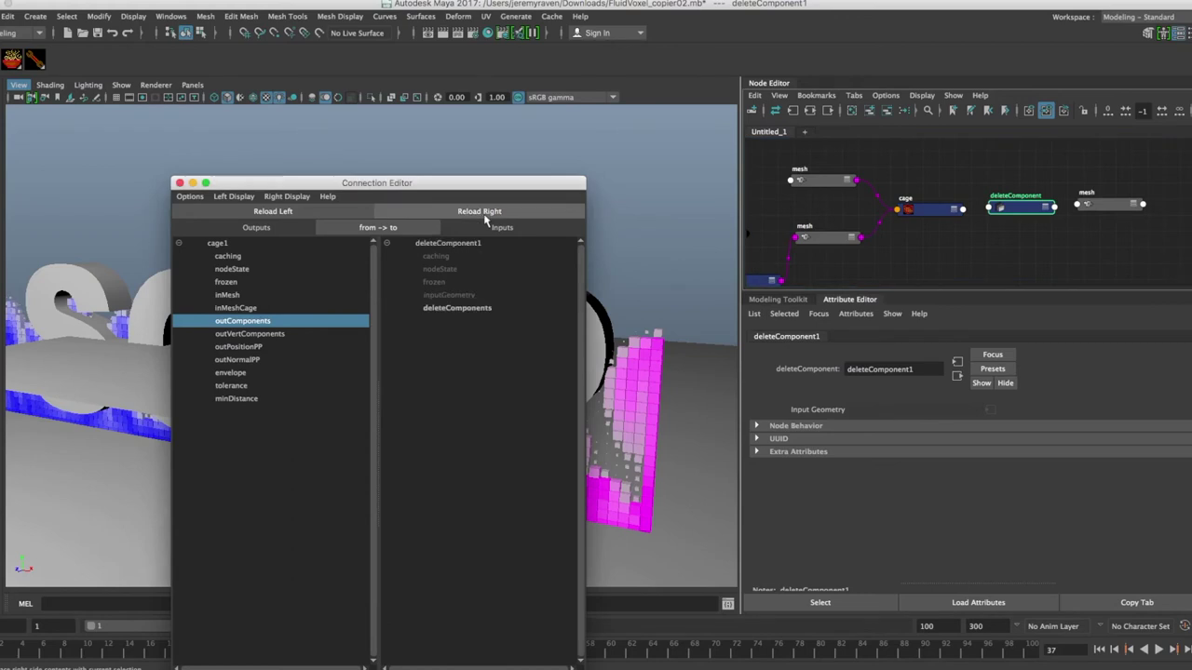
pyautogui.click(457, 309)
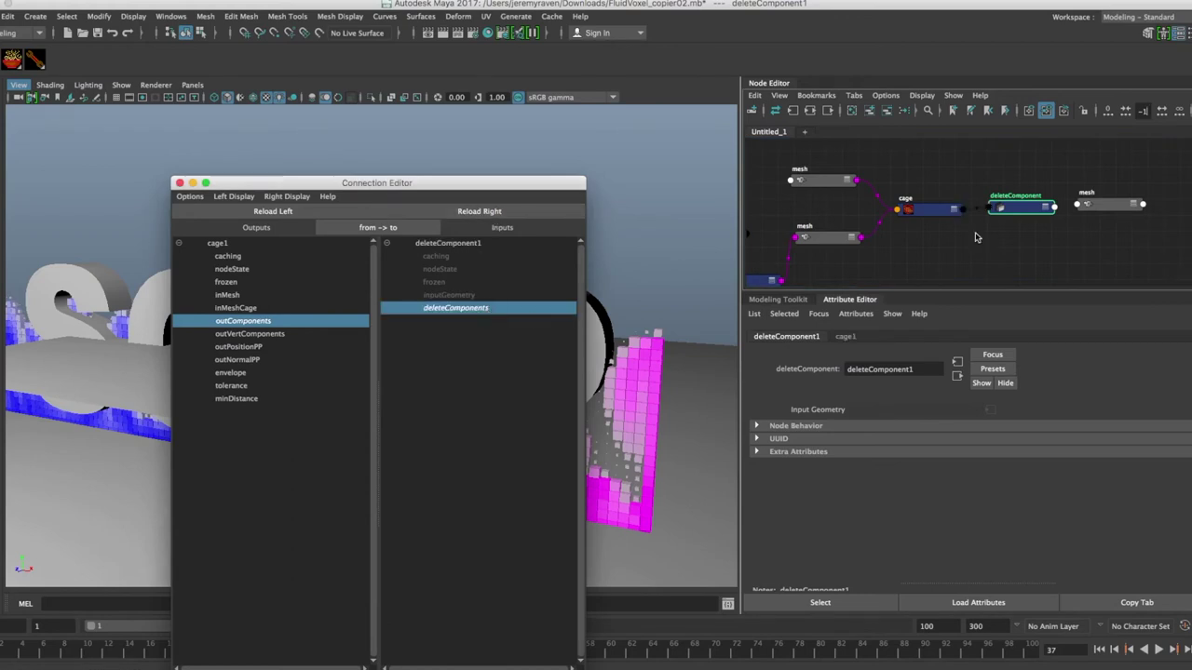
# Connect outputGeometry of deleteComponent1 to inMesh of pPlaneShape2 and close the Connection Editor.
pyautogui.click(276, 212)
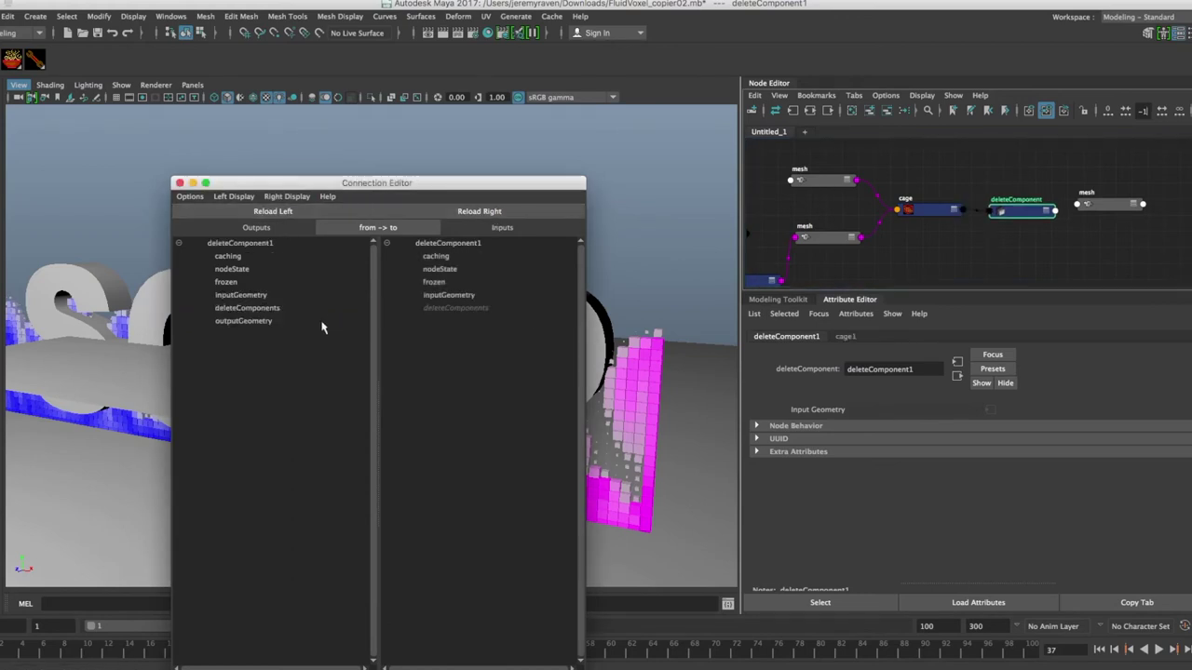
pyautogui.click(266, 321)
pyautogui.moveTo(1104, 205); pyautogui.dragTo(1109, 213)
pyautogui.click(431, 211)
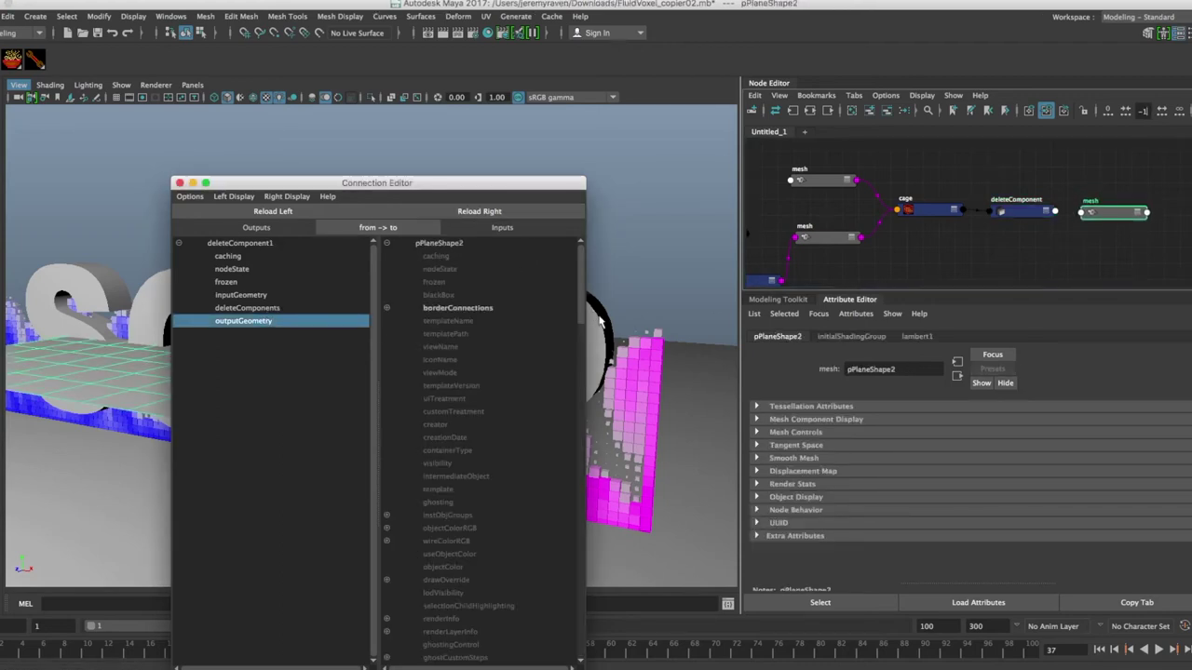
pyautogui.scroll(-10, 463, 437)
pyautogui.scroll(-3, 463, 437)
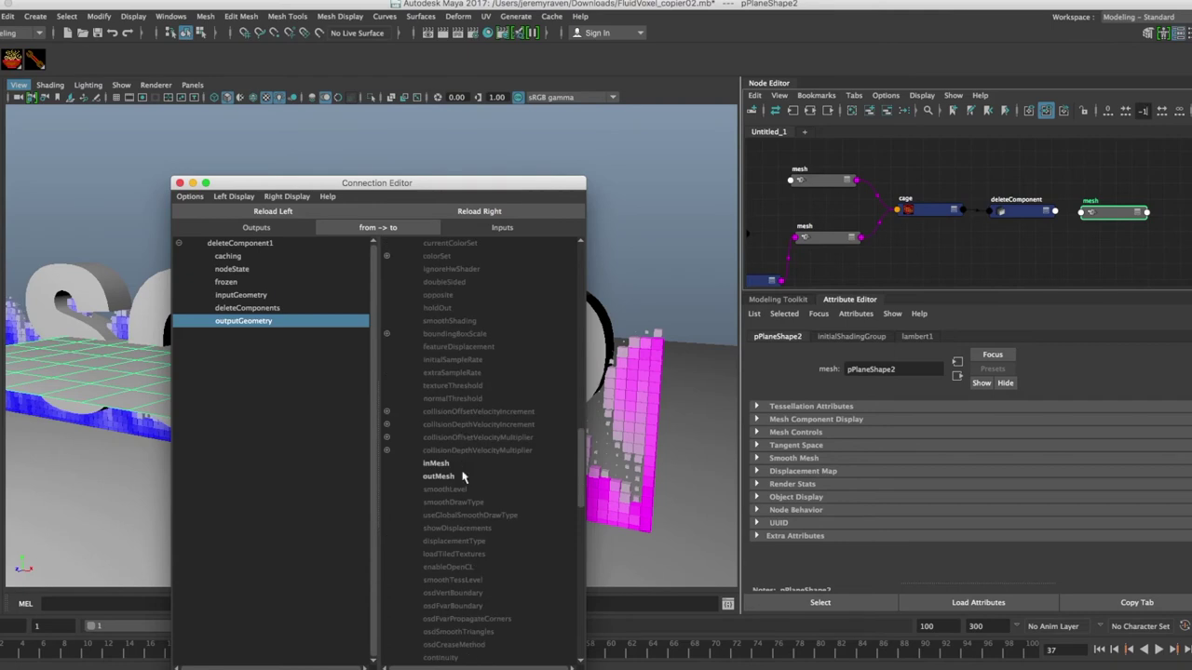
pyautogui.click(459, 469)
pyautogui.moveTo(181, 183); pyautogui.dragTo(208, 238)
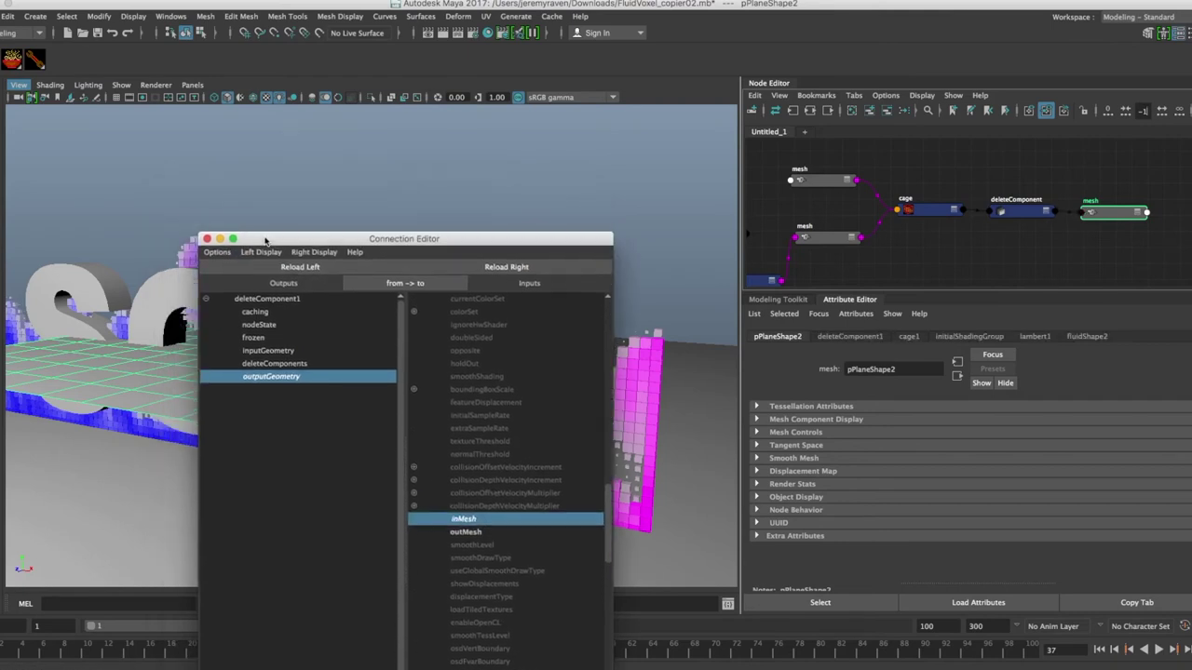
pyautogui.click(206, 238)
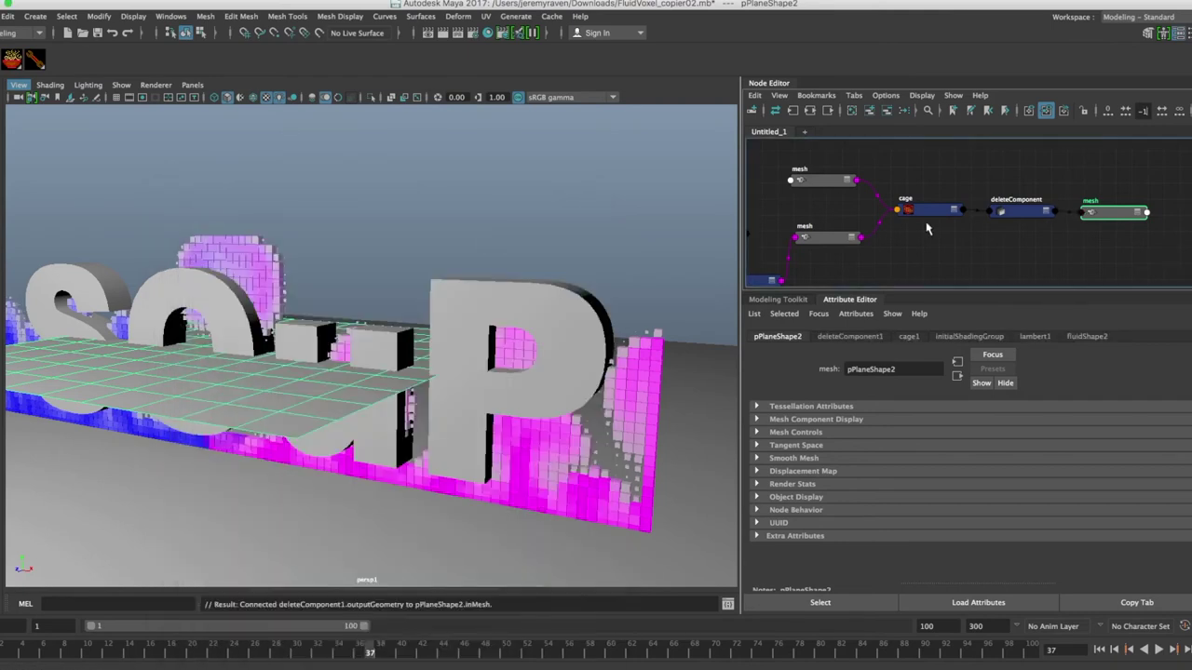
# Tidy the layout of the deleteComponent, plane mesh, cage and text mesh nodes in the graph.
pyautogui.click(1006, 249)
pyautogui.moveTo(1021, 212); pyautogui.dragTo(1023, 218)
pyautogui.moveTo(1115, 216); pyautogui.dragTo(1127, 212)
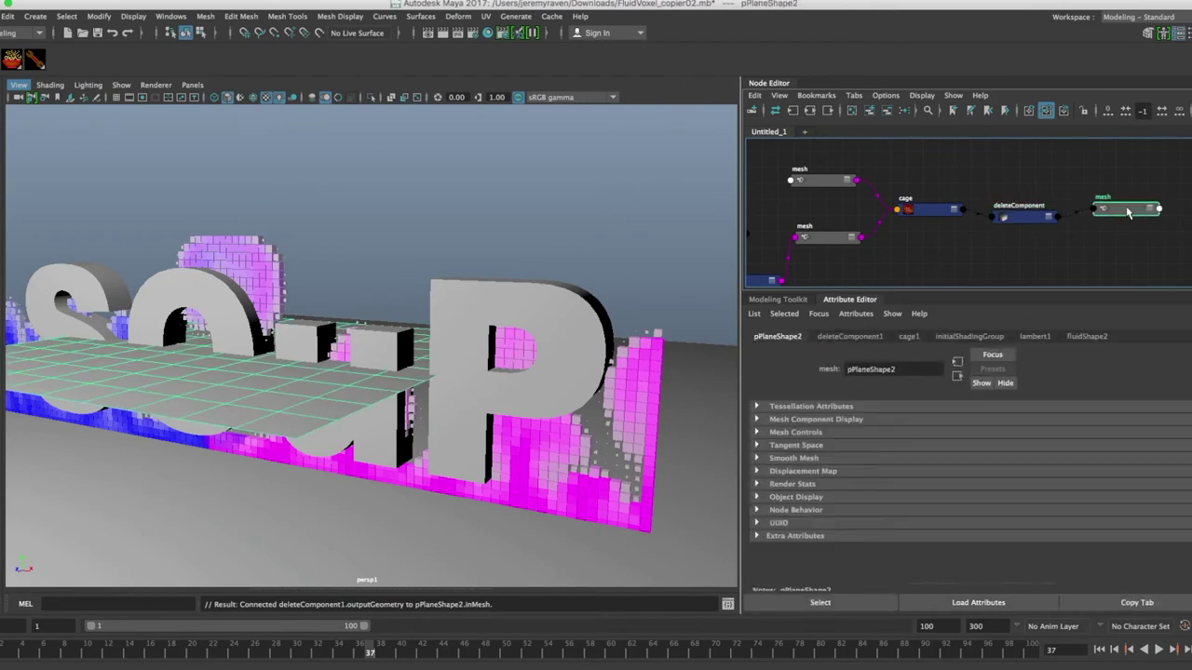
pyautogui.moveTo(1031, 219); pyautogui.dragTo(1034, 216)
pyautogui.moveTo(909, 210); pyautogui.dragTo(920, 206)
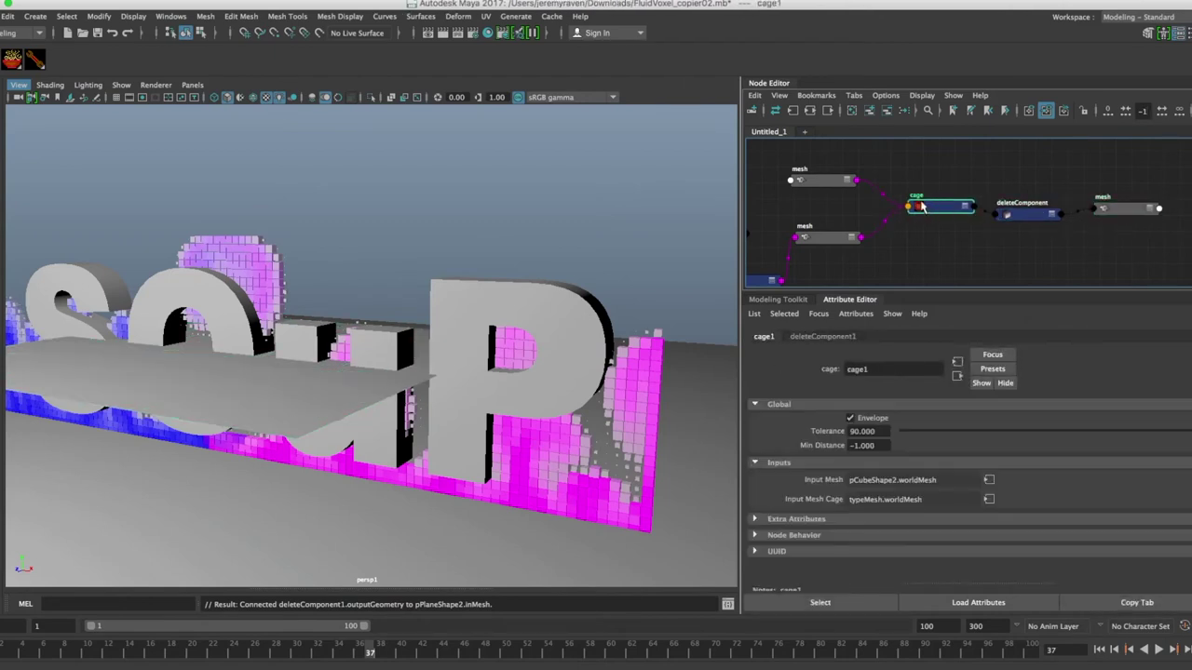
pyautogui.moveTo(832, 187); pyautogui.dragTo(833, 186)
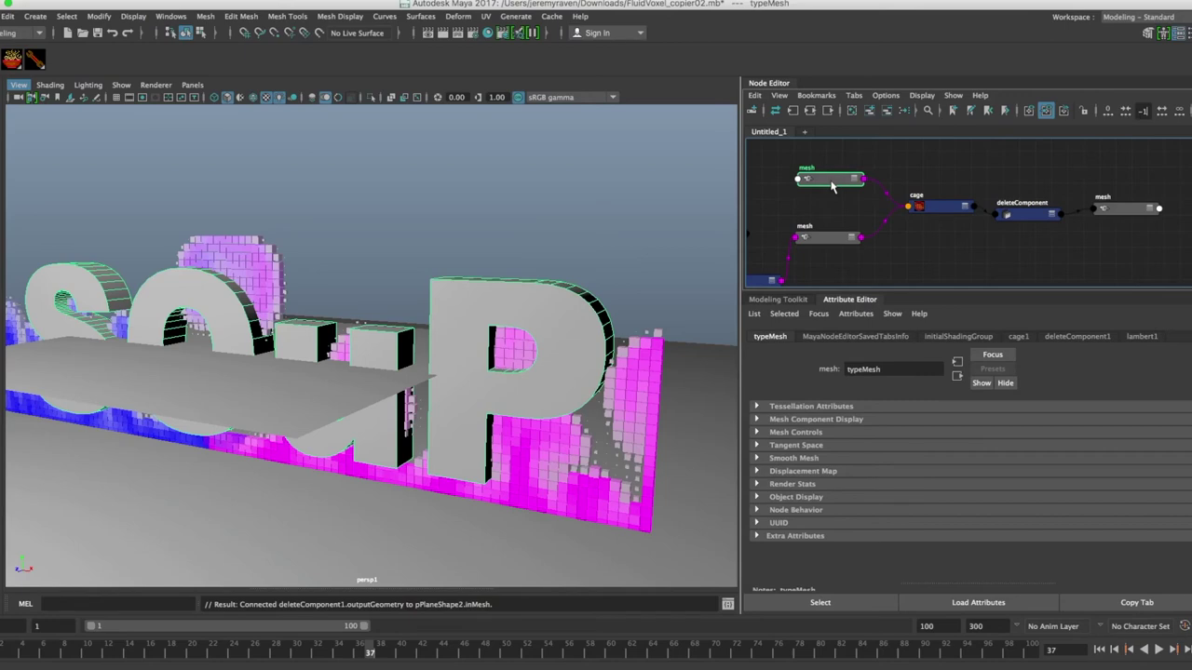
# Hide the text mesh typeMesh and the copied cubes mesh pCubeShape2 in the viewport.
pyautogui.click(934, 210)
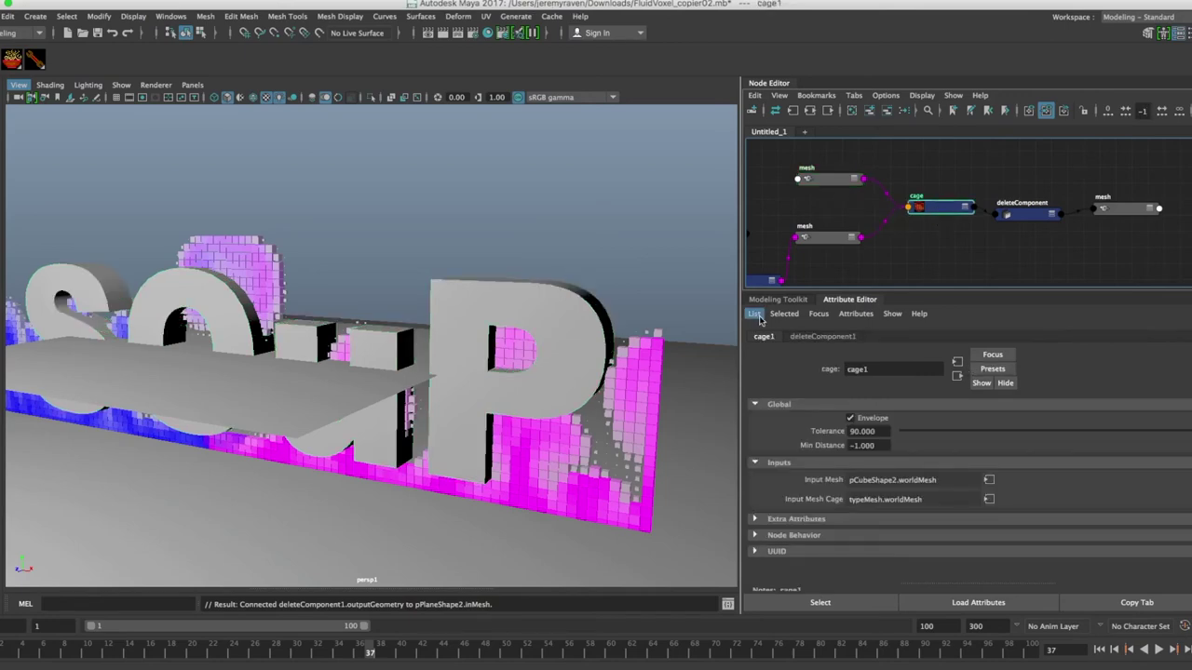
pyautogui.click(823, 190)
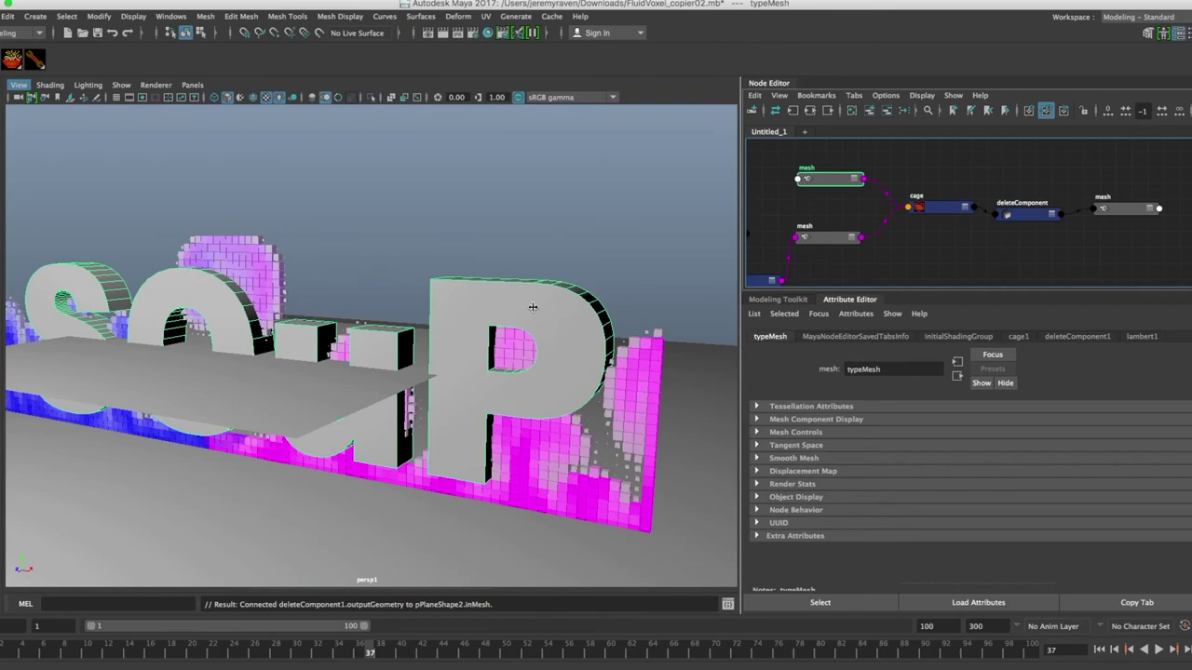
pyautogui.hotkey('ctrl', 'h')
pyautogui.click(830, 240)
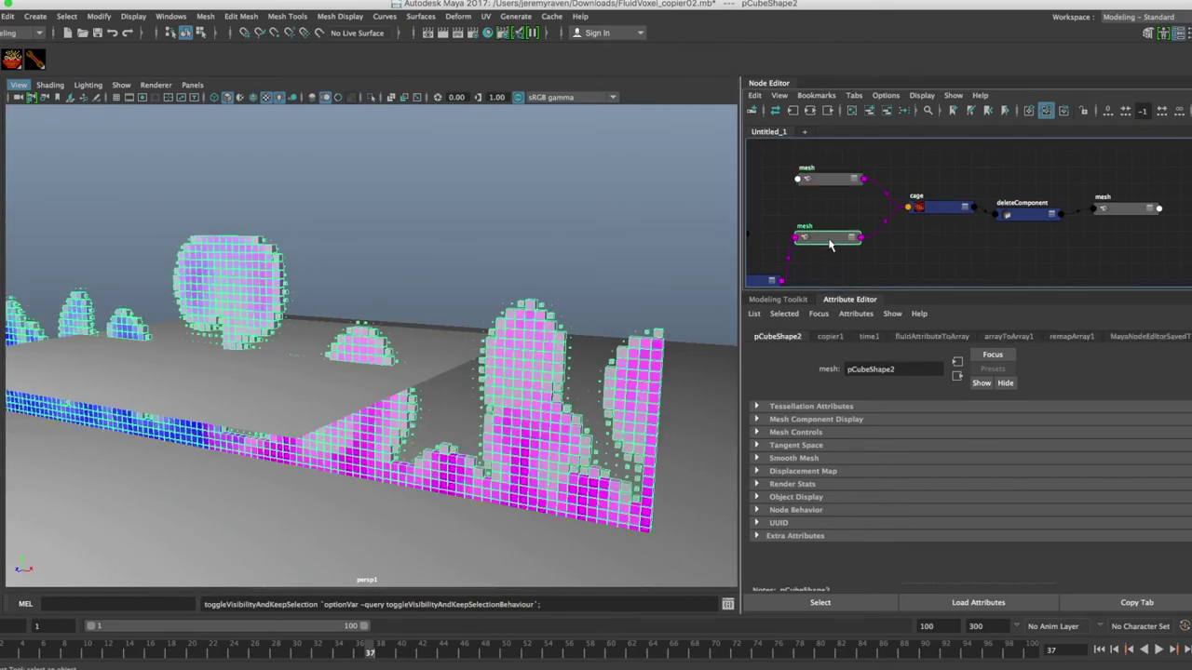
pyautogui.hotkey('ctrl', 'h')
# Inspect the cage1, deleteComponent1 and pPlaneShape2 nodes in turn to check the chain of connections.
pyautogui.moveTo(1021, 215); pyautogui.dragTo(1024, 204)
pyautogui.moveTo(1120, 212); pyautogui.dragTo(1126, 213)
pyautogui.click(946, 210)
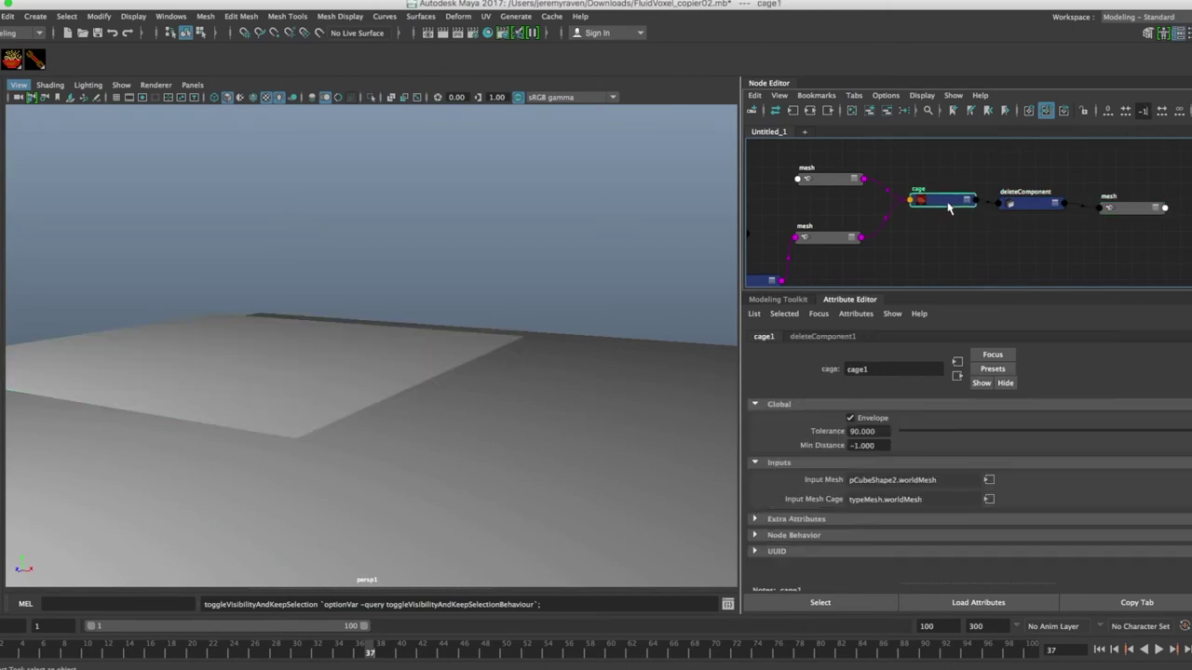
pyautogui.click(1028, 207)
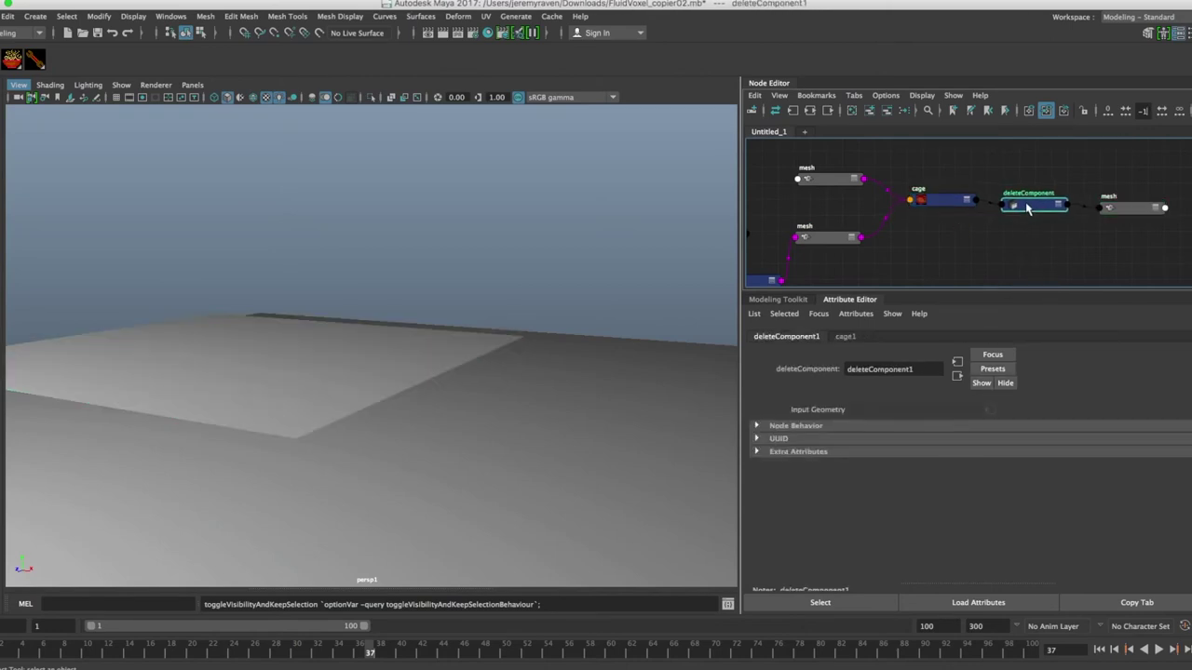
pyautogui.click(1133, 212)
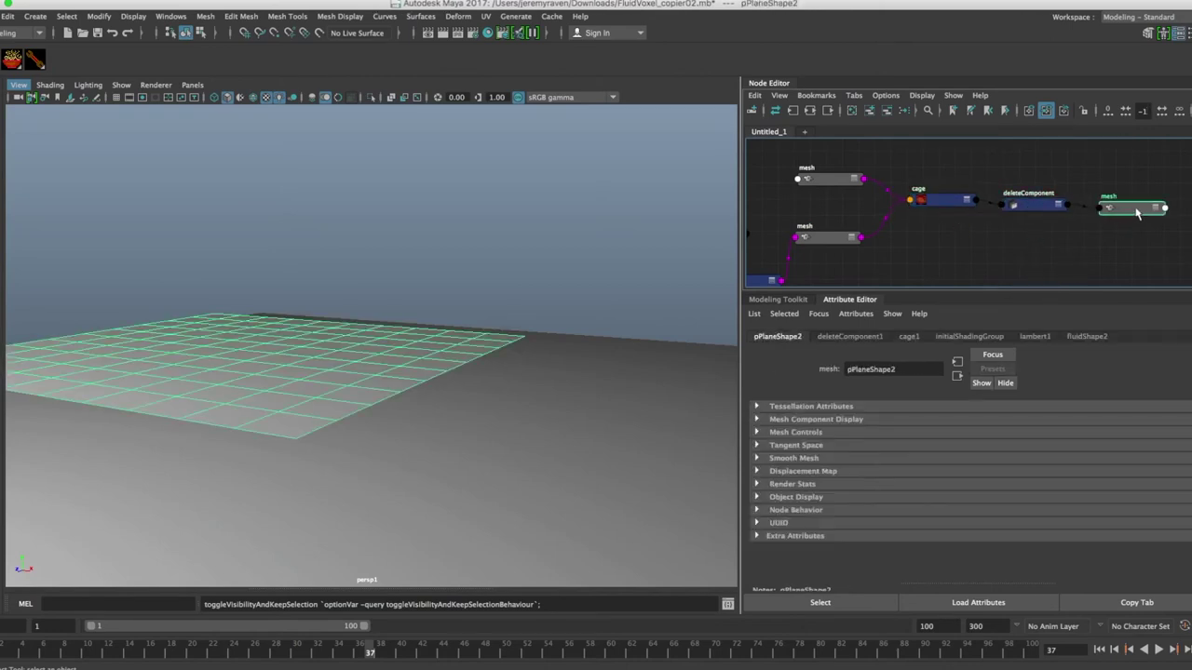
# Space out the plane mesh, cage and deleteComponent nodes, and select the deleteComponent and cage nodes together.
pyautogui.moveTo(1137, 211); pyautogui.dragTo(1135, 202)
pyautogui.moveTo(946, 203); pyautogui.dragTo(946, 194)
pyautogui.moveTo(1036, 209); pyautogui.dragTo(1038, 214)
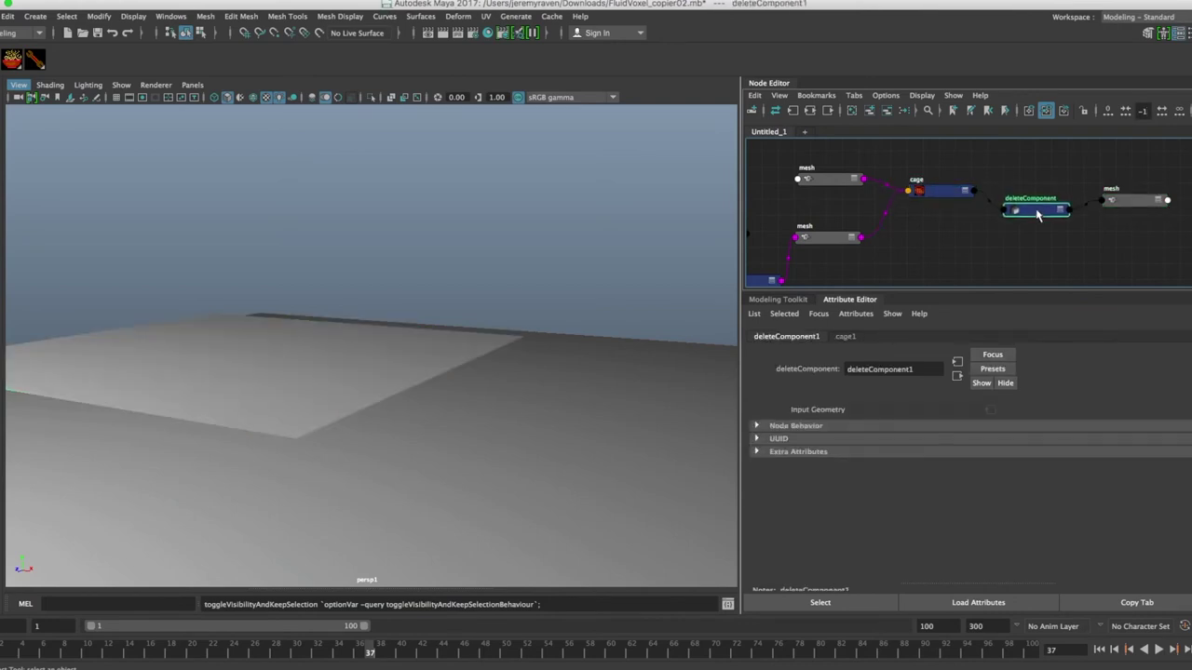
pyautogui.keyDown('shift'); pyautogui.click(936, 191); pyautogui.keyUp('shift')
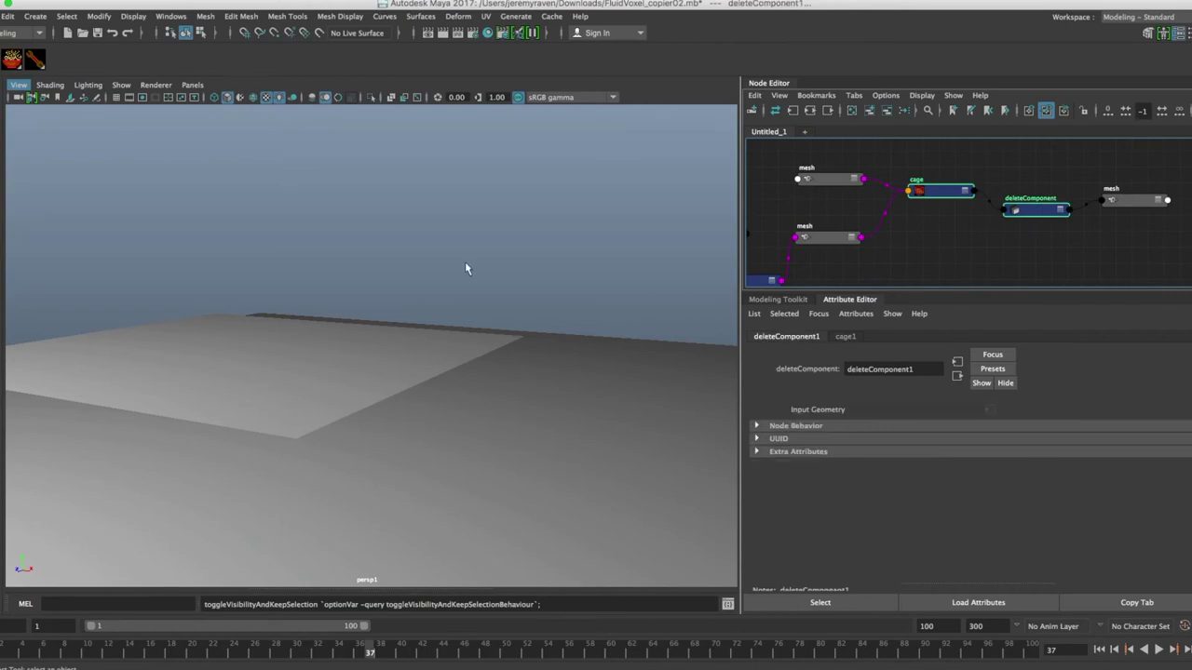
# Open the Connection Editor with cage1 as the source and deleteComponent1 as the target.
pyautogui.click(171, 17)
pyautogui.moveTo(208, 62)
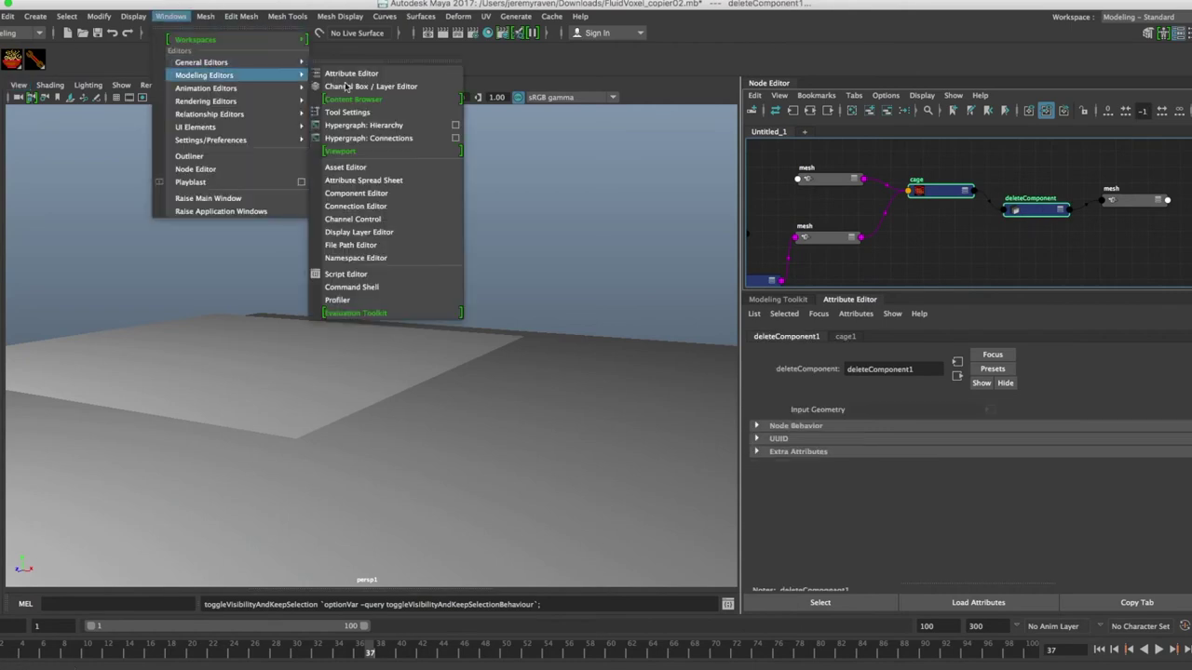
pyautogui.click(371, 208)
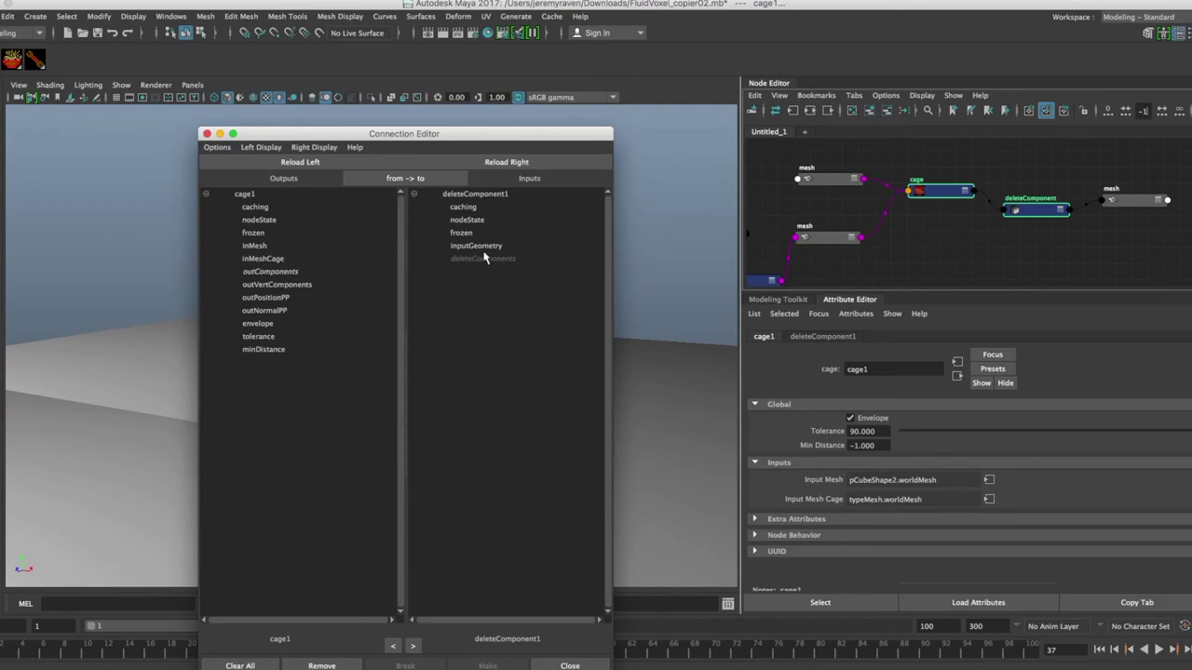
pyautogui.moveTo(534, 138); pyautogui.dragTo(533, 141)
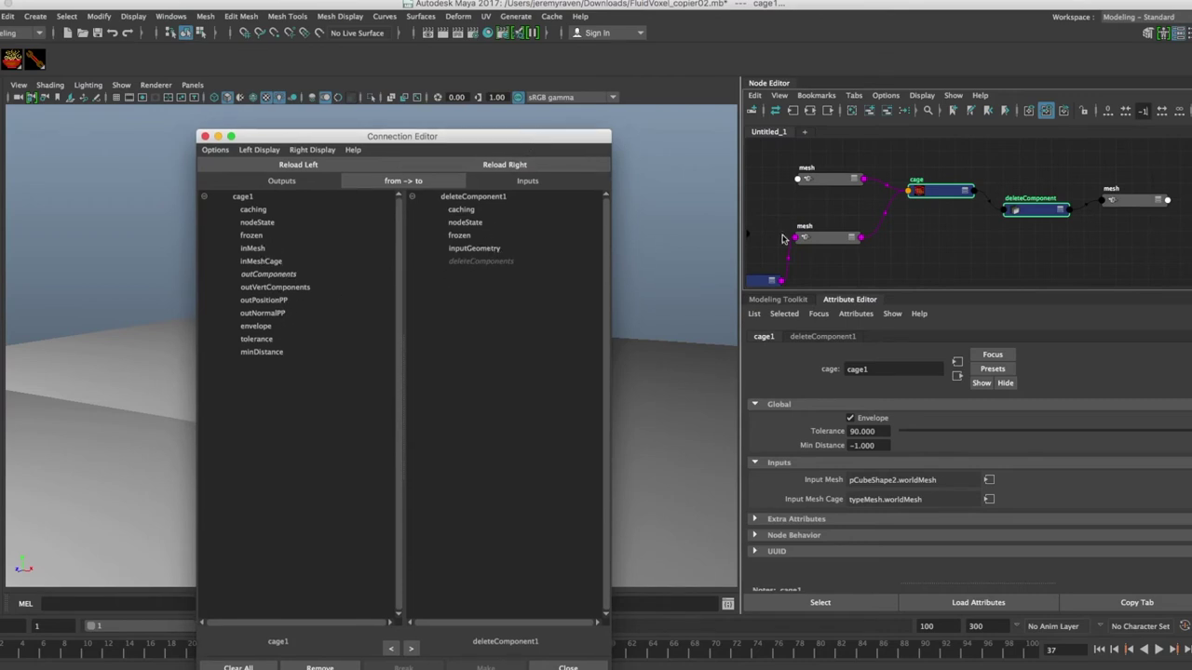
# Expand the cage node to show its connected attributes, and adjust its position and the text mesh node's in the graph.
pyautogui.moveTo(835, 182); pyautogui.dragTo(824, 176)
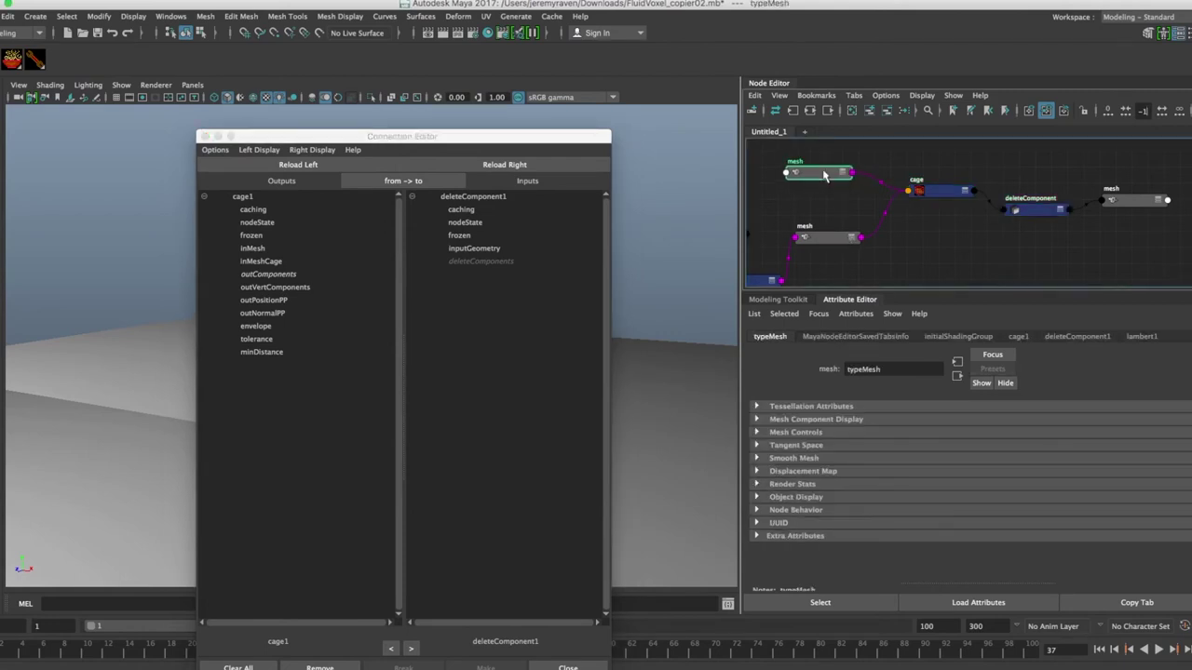
pyautogui.moveTo(825, 183); pyautogui.dragTo(829, 182)
pyautogui.click(967, 192)
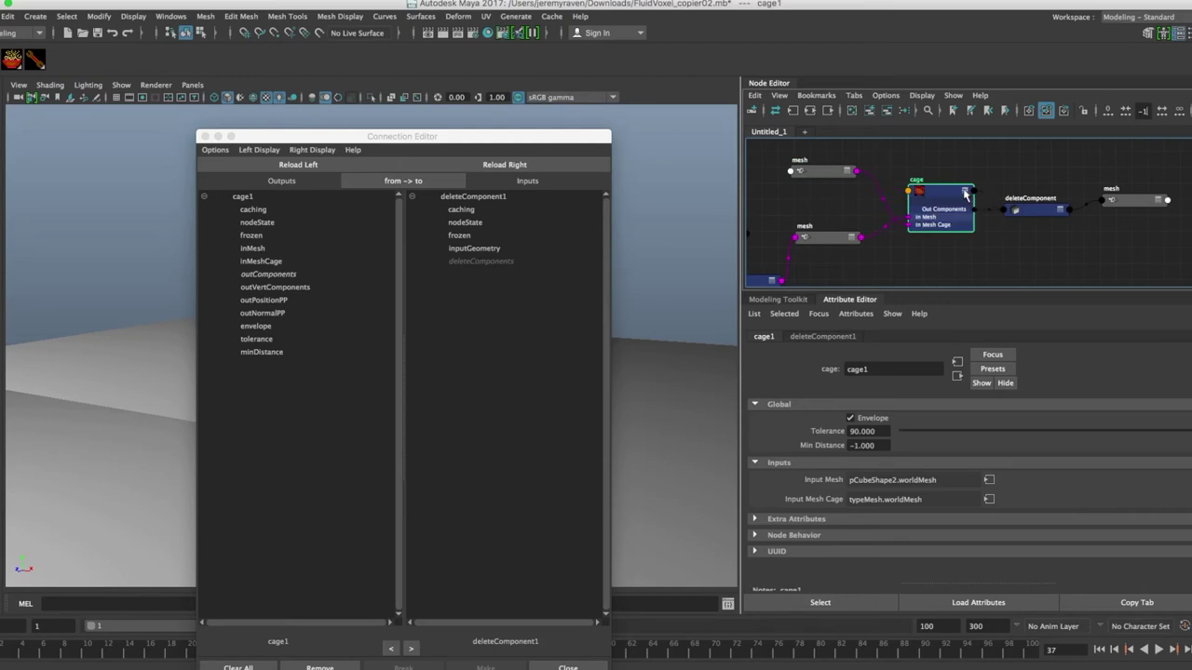
pyautogui.moveTo(953, 195); pyautogui.dragTo(950, 187)
pyautogui.moveTo(830, 173); pyautogui.dragTo(834, 187)
# Load pCubeShape2 and deleteComponent1 into the Connection Editor and connect worldMesh to inputGeometry.
pyautogui.click(838, 237)
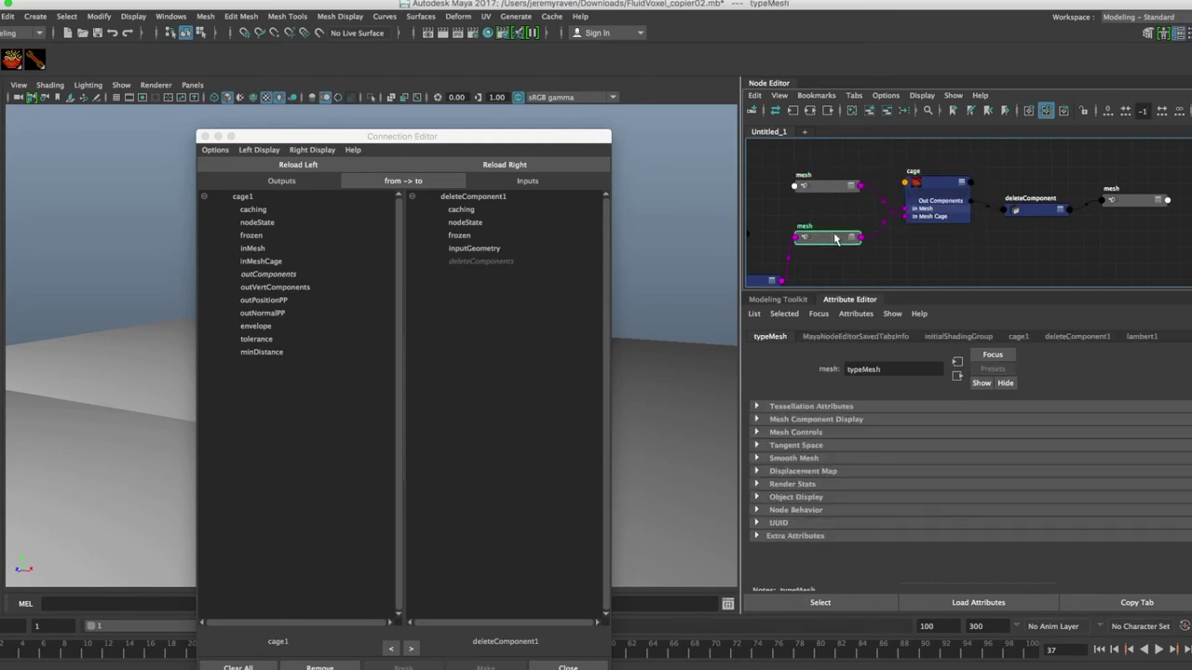
pyautogui.click(298, 164)
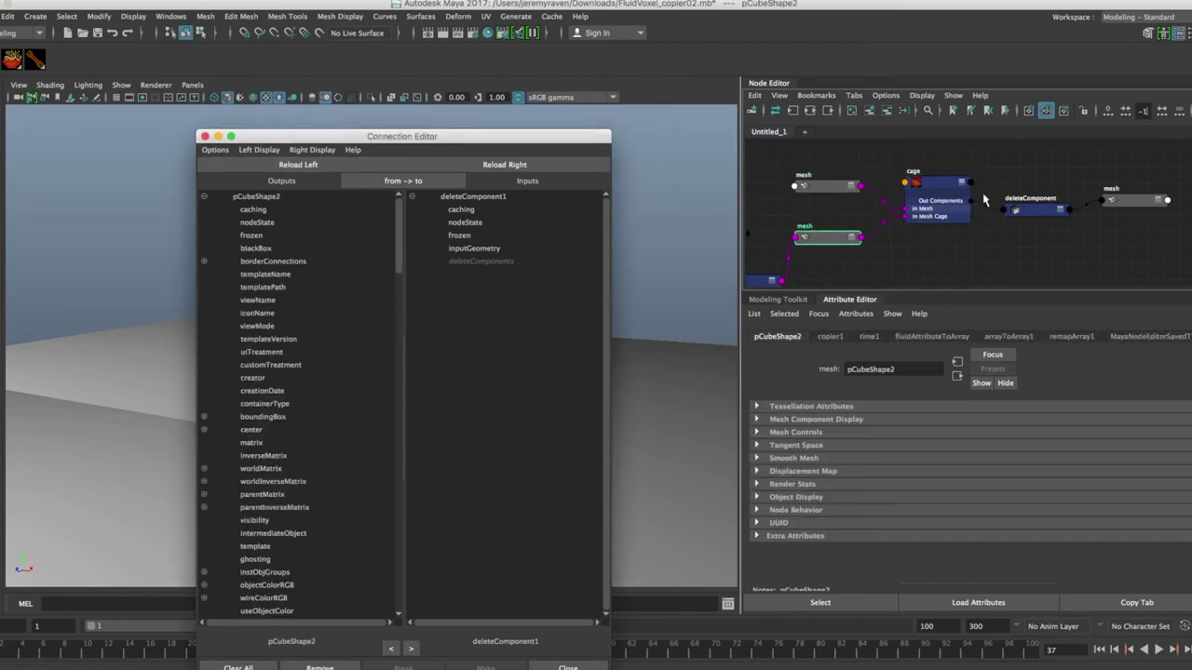
pyautogui.click(1043, 214)
pyautogui.click(540, 170)
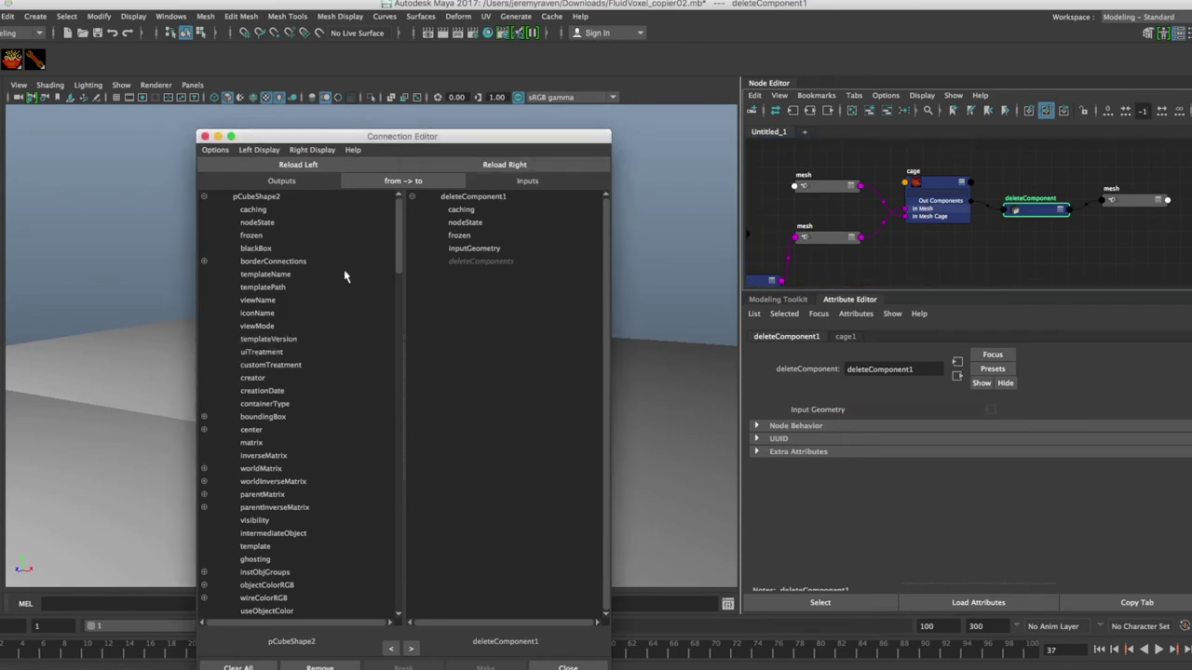
pyautogui.scroll(-15, 316, 456)
pyautogui.scroll(-10, 317, 459)
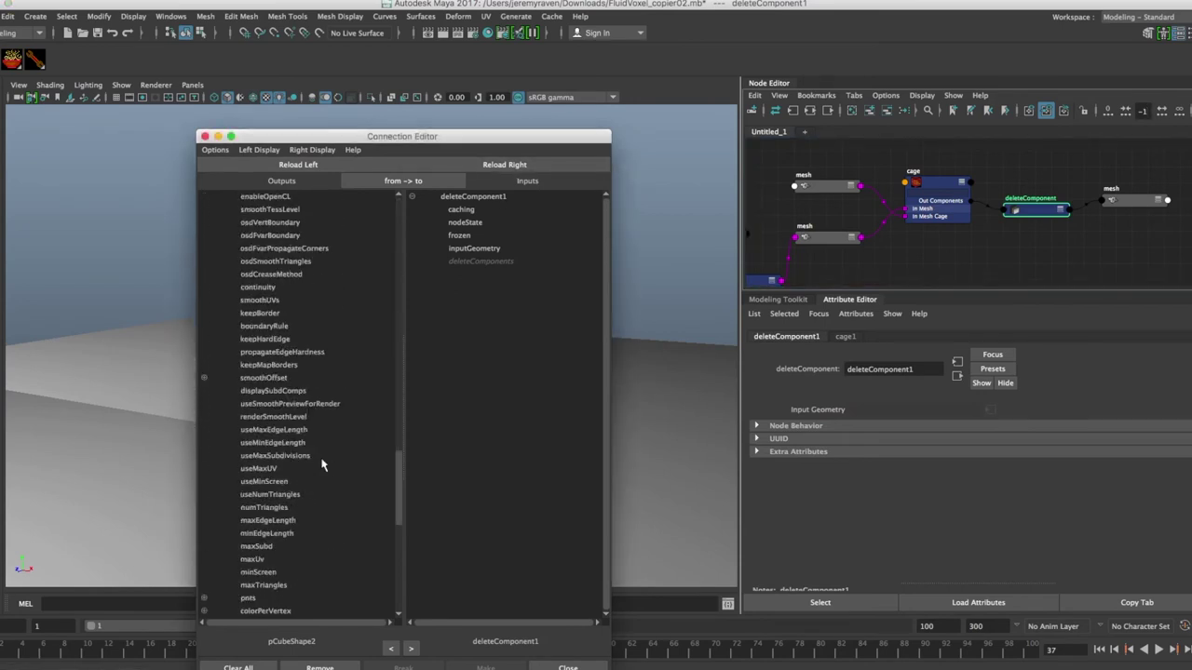
pyautogui.click(283, 443)
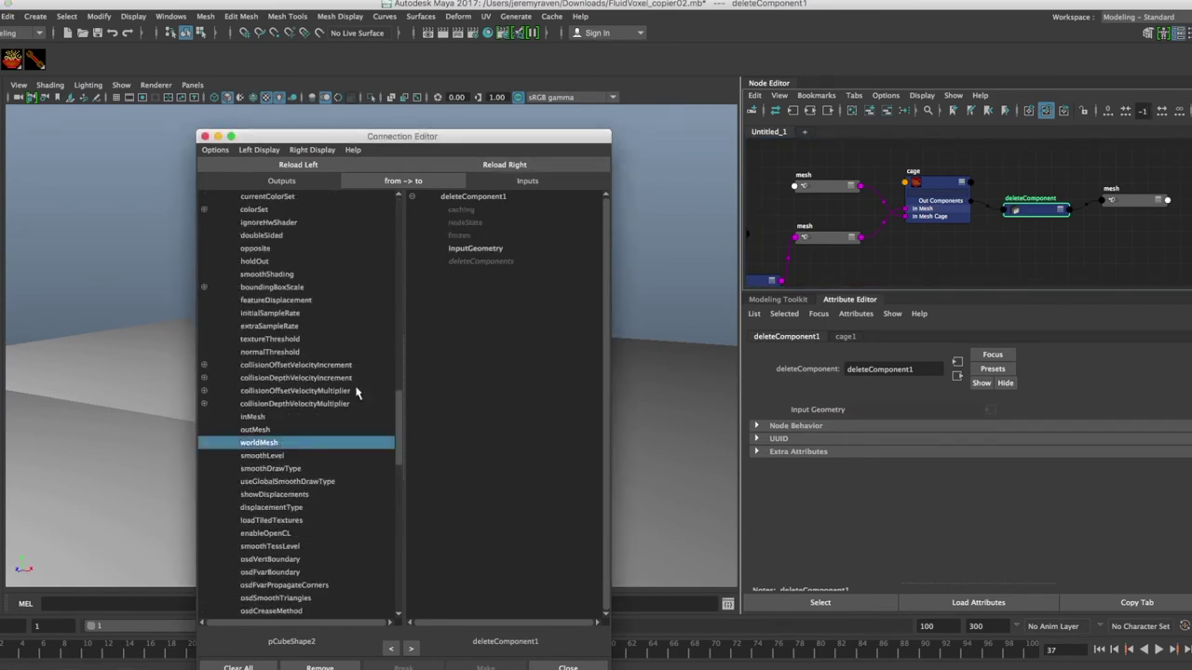
pyautogui.click(468, 248)
pyautogui.moveTo(497, 138); pyautogui.dragTo(531, 493)
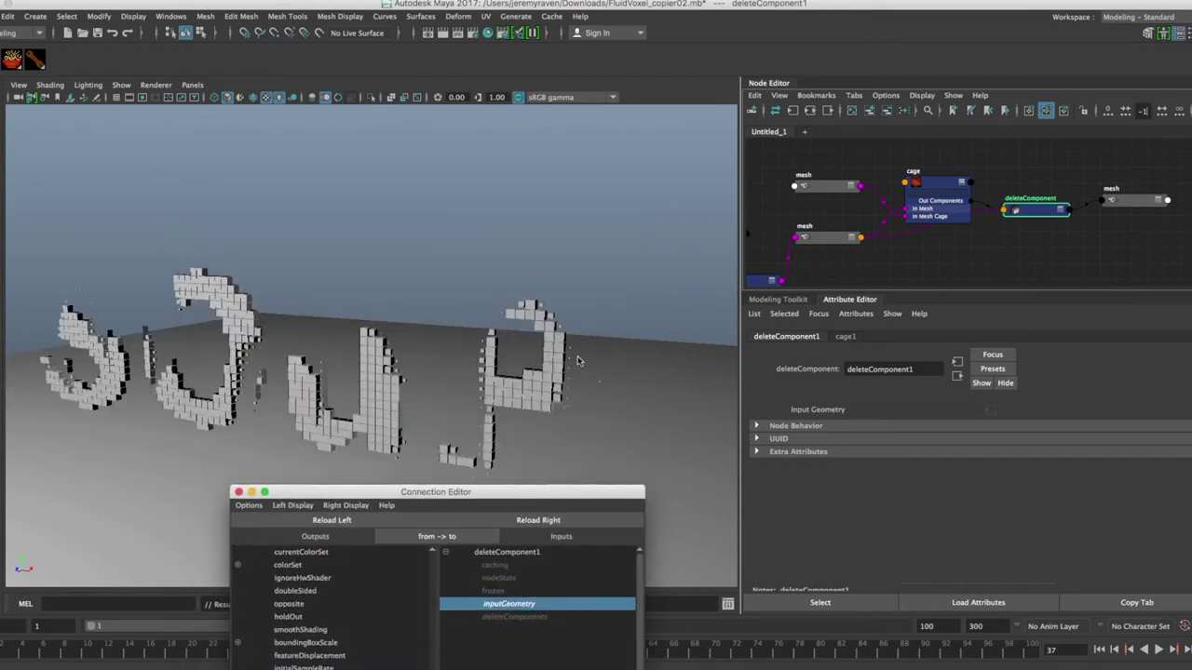
# Rewind to frame 1, play the simulation with the output mesh pPlaneShape2 selected, and close the Connection Editor.
pyautogui.keyDown('alt'); pyautogui.moveTo(534, 335); pyautogui.dragTo(532, 337); pyautogui.keyUp('alt')
pyautogui.keyDown('alt'); pyautogui.moveTo(532, 337); pyautogui.dragTo(550, 315, button='middle'); pyautogui.keyUp('alt')
pyautogui.moveTo(551, 315)
pyautogui.keyDown('alt'); pyautogui.mouseDown()
pyautogui.moveTo(534, 327)
pyautogui.moveTo(543, 323)
pyautogui.mouseUp(); pyautogui.keyUp('alt')
pyautogui.click(1100, 650)
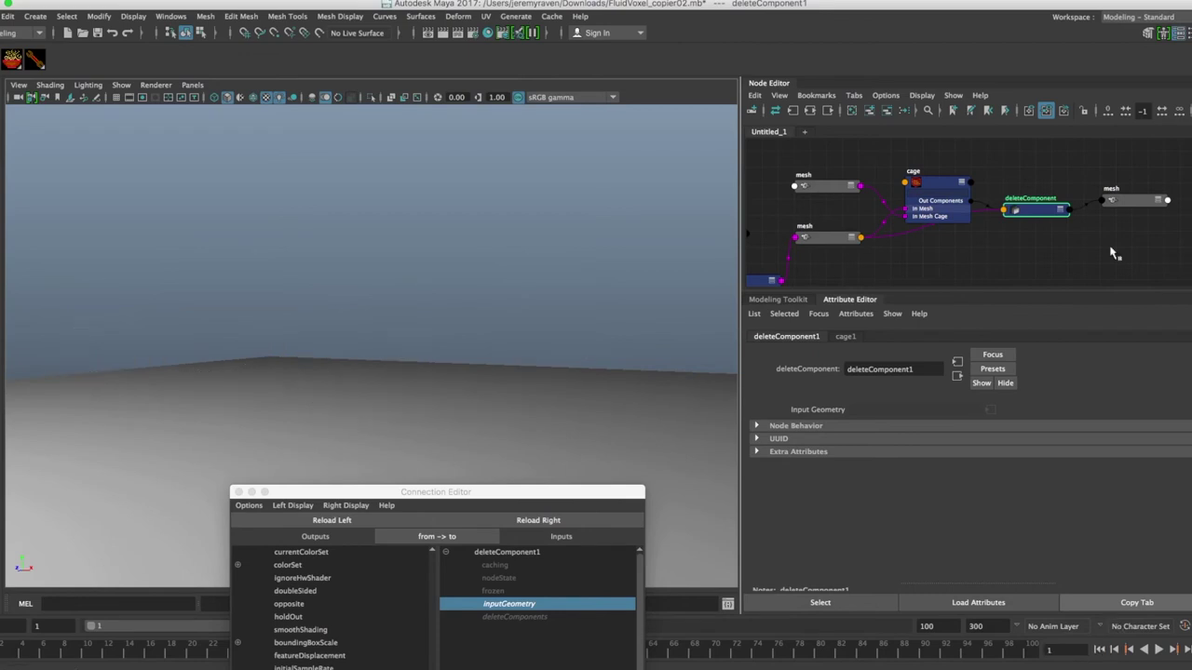
pyautogui.click(1128, 213)
pyautogui.click(1158, 649)
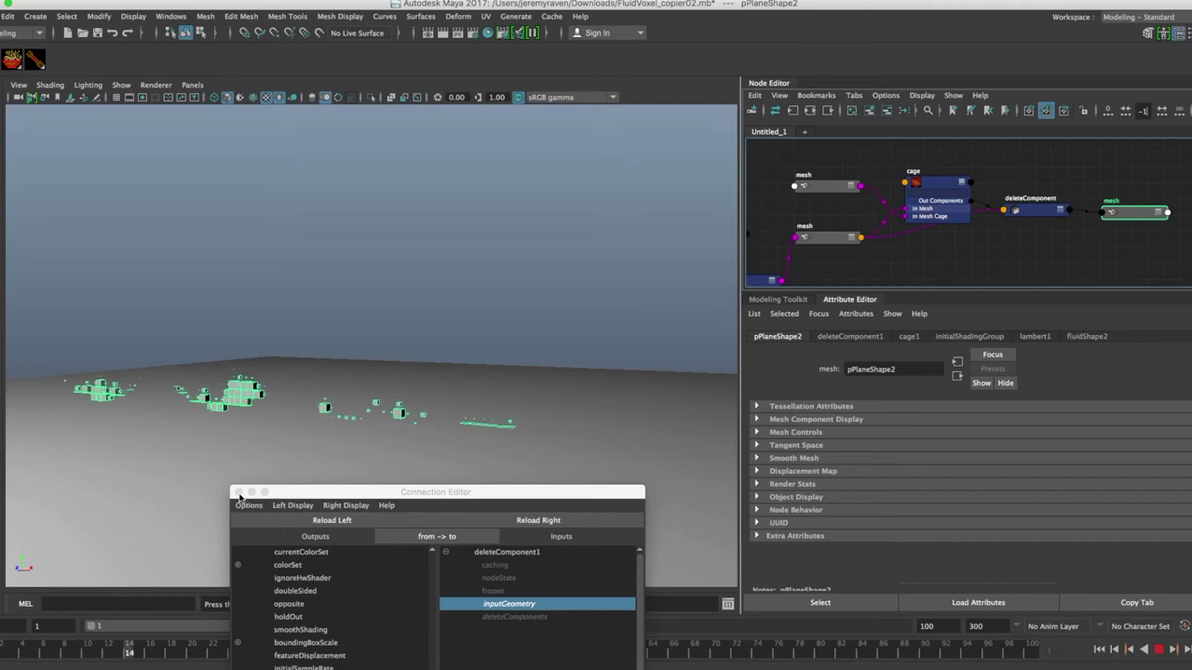
pyautogui.click(237, 492)
pyautogui.press('Escape')
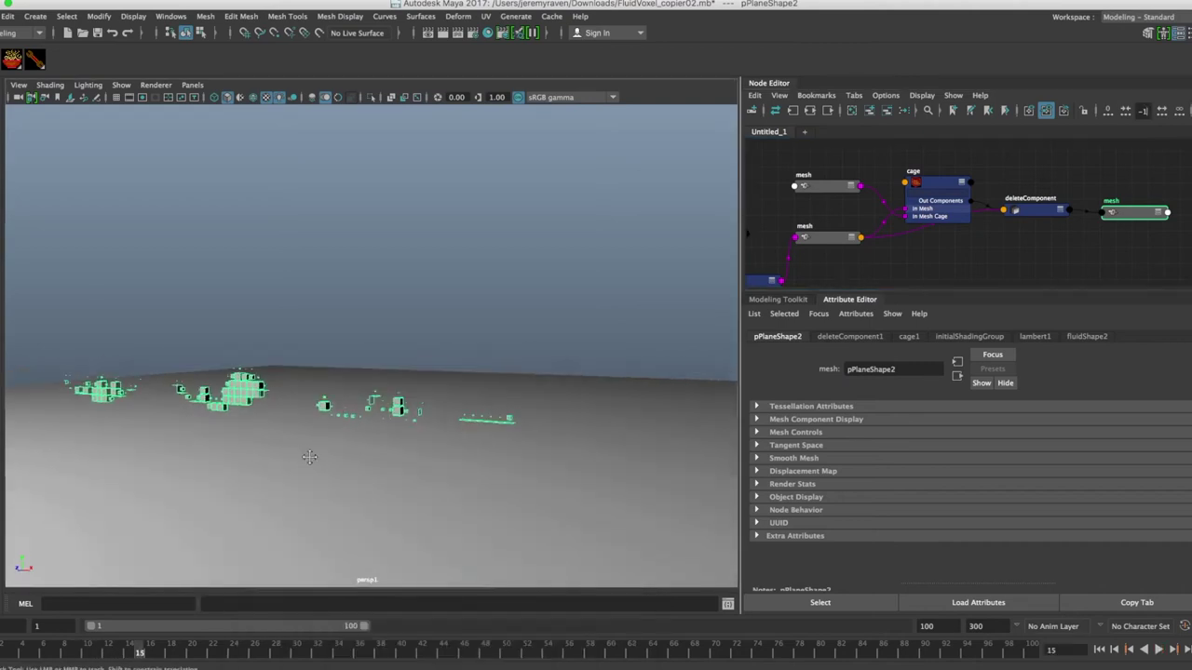
# Resume playback to watch the trimmed letters build up, stop it, and return the text mesh node to its place before the cage.
pyautogui.keyDown('alt'); pyautogui.moveTo(309, 457); pyautogui.dragTo(330, 456, button='middle'); pyautogui.keyUp('alt')
pyautogui.scroll(2, 330, 455)
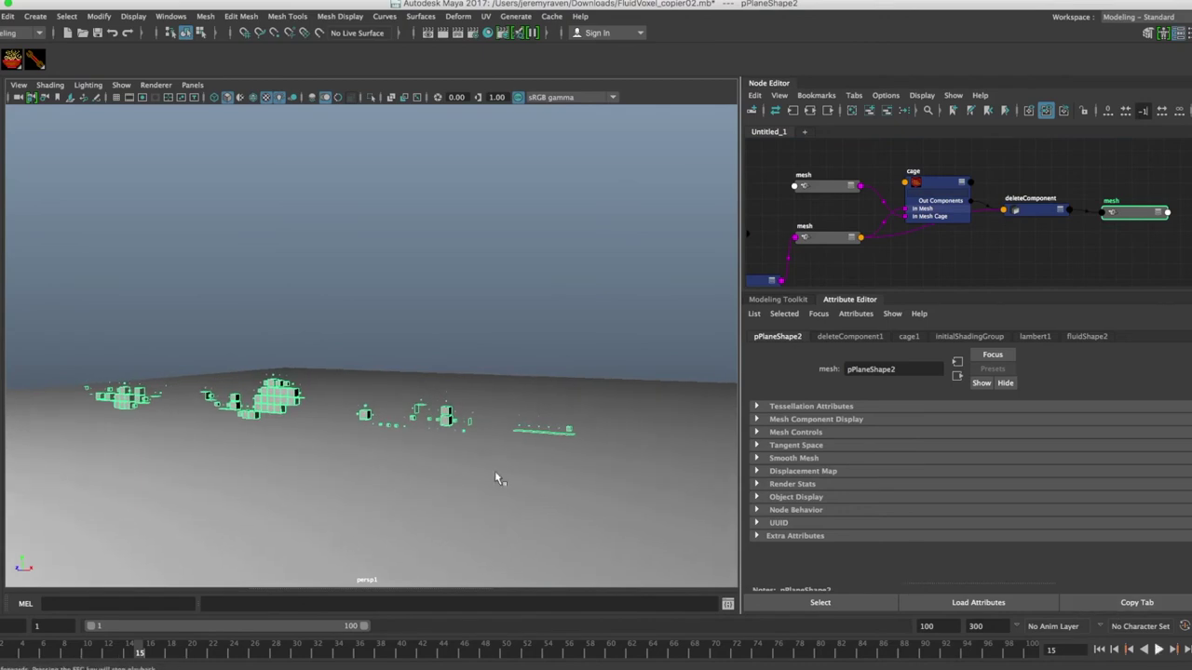
pyautogui.hotkey('alt', 'v')
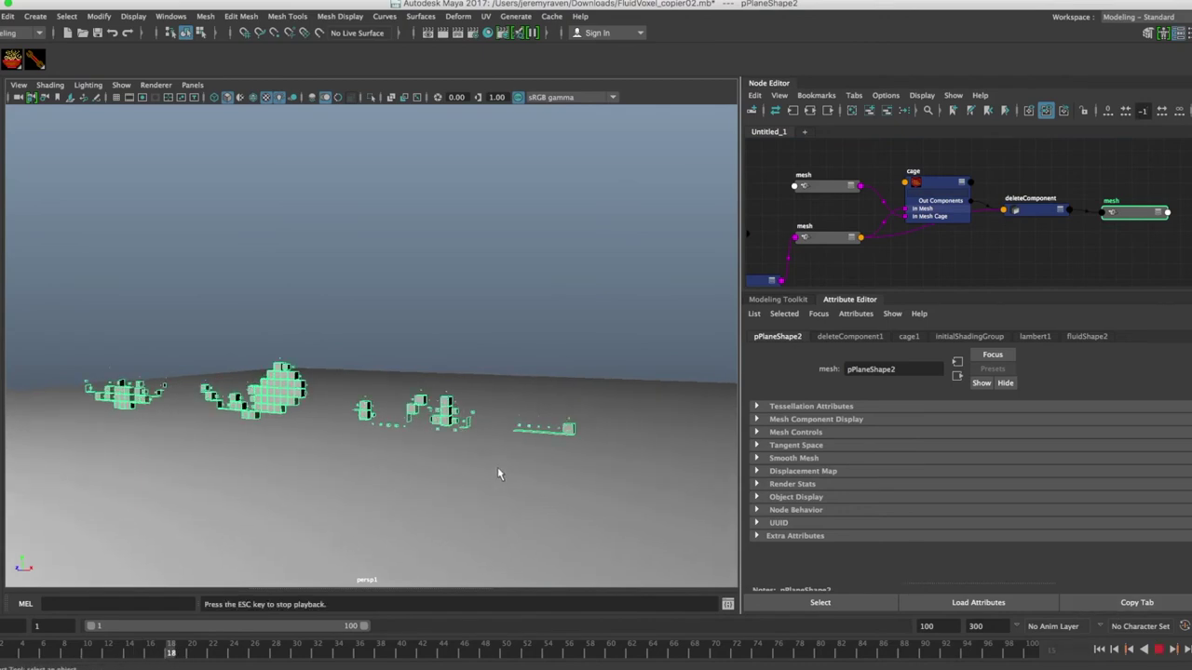
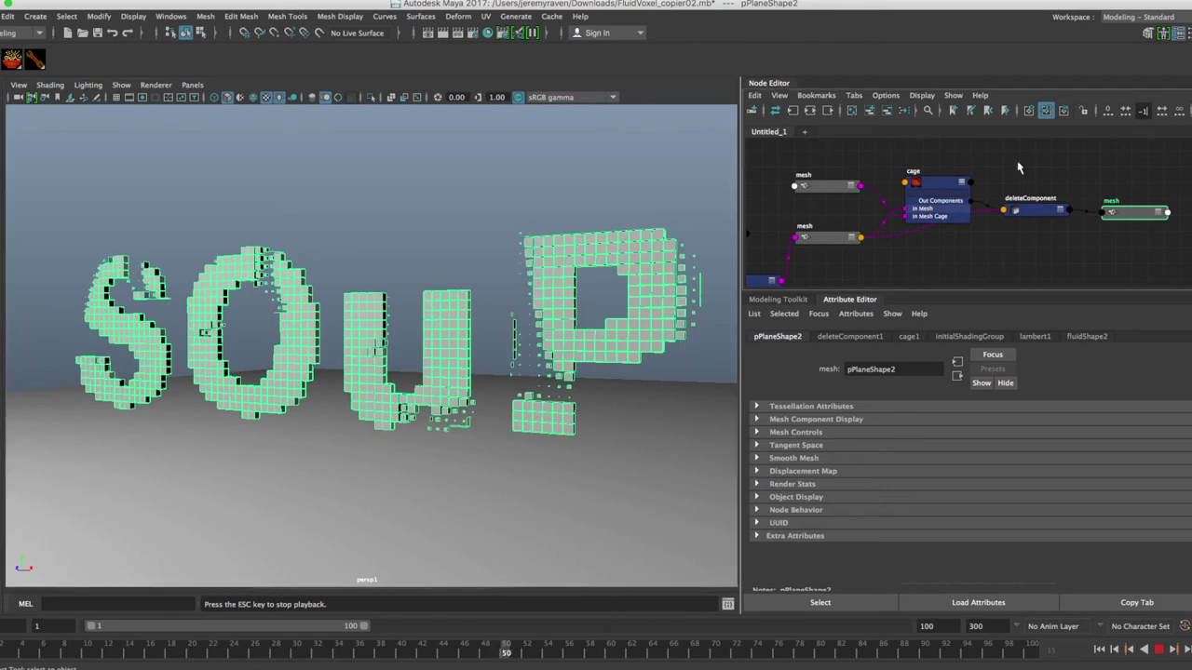
pyautogui.click(825, 192)
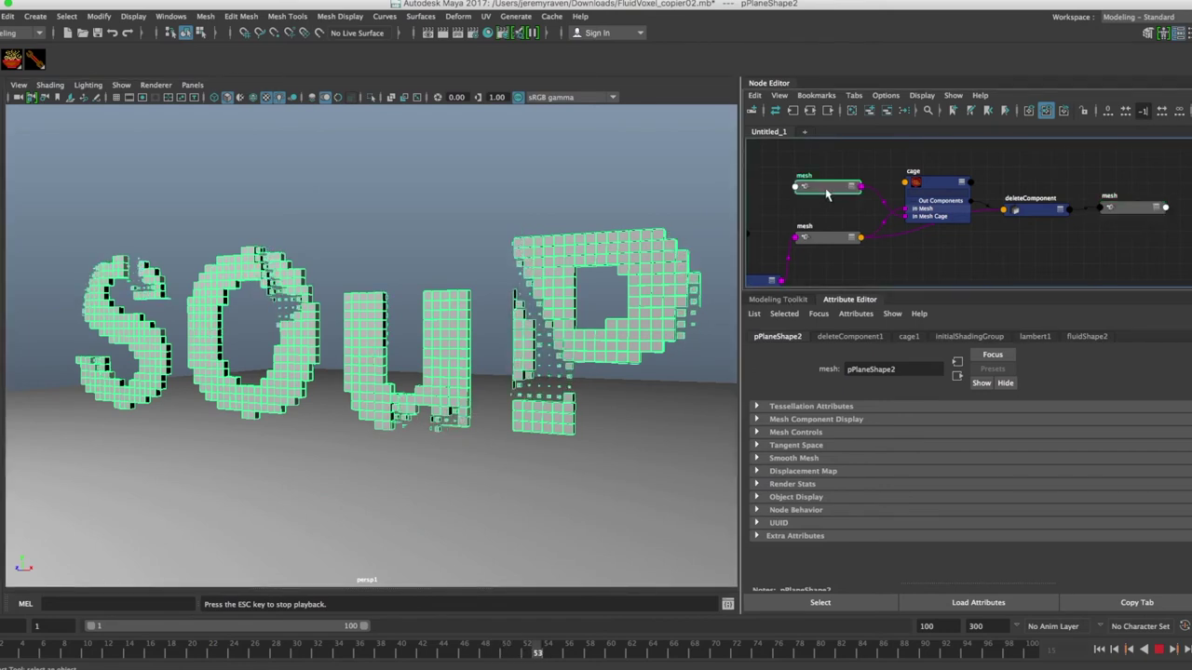
pyautogui.click(1145, 208)
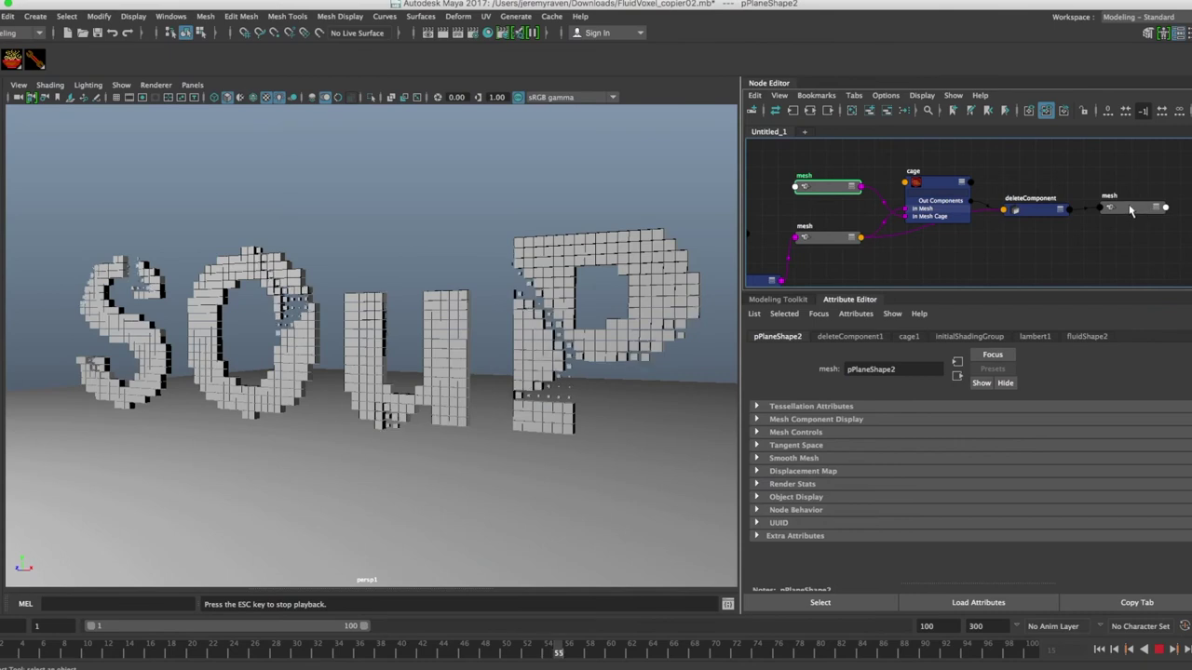
pyautogui.click(1161, 654)
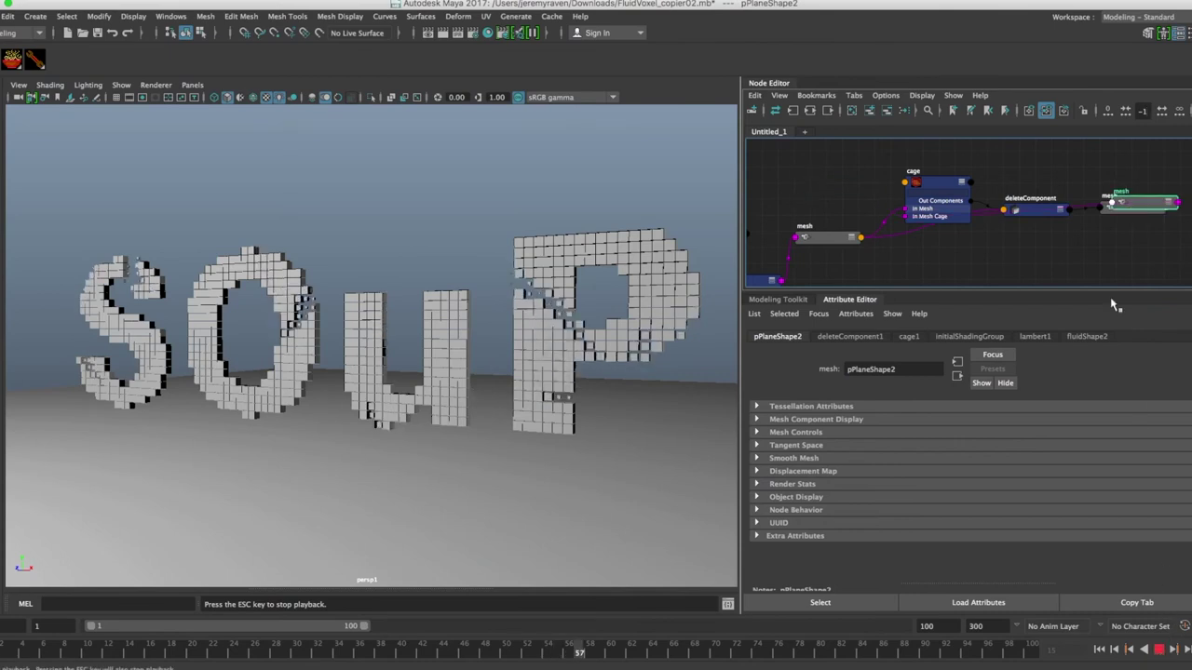
pyautogui.moveTo(1130, 210); pyautogui.dragTo(820, 193)
# Turn on Display Colors for the output mesh pPlaneShape2 and deselect it.
pyautogui.click(1100, 213)
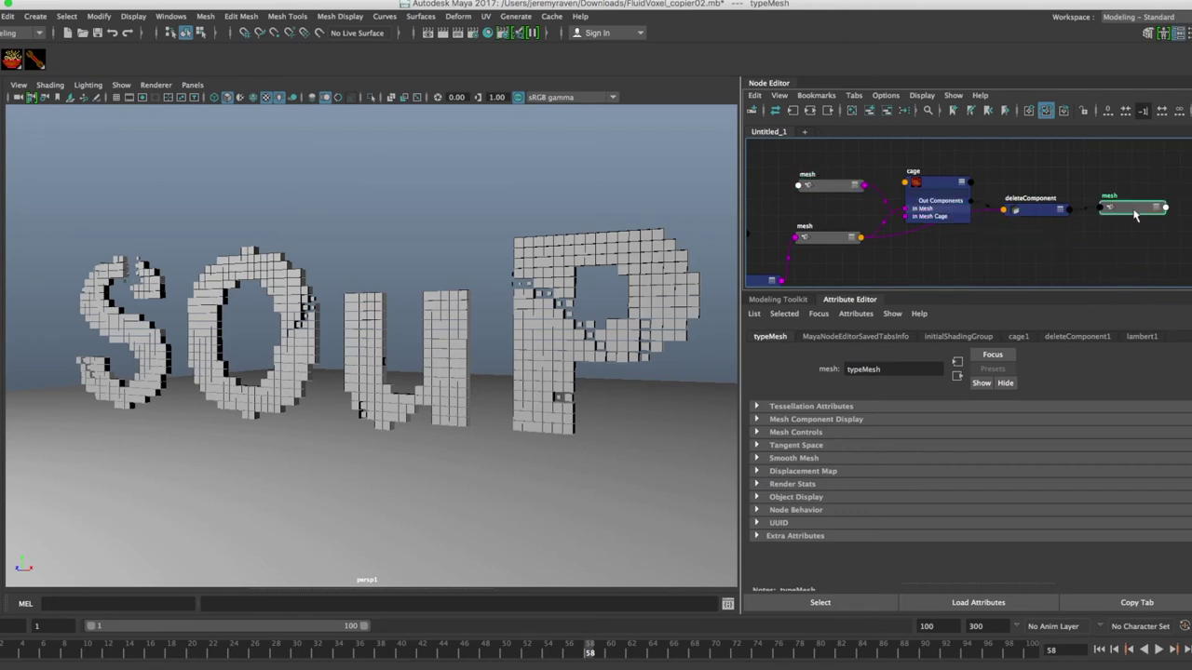
pyautogui.click(816, 419)
pyautogui.scroll(-3, 880, 515)
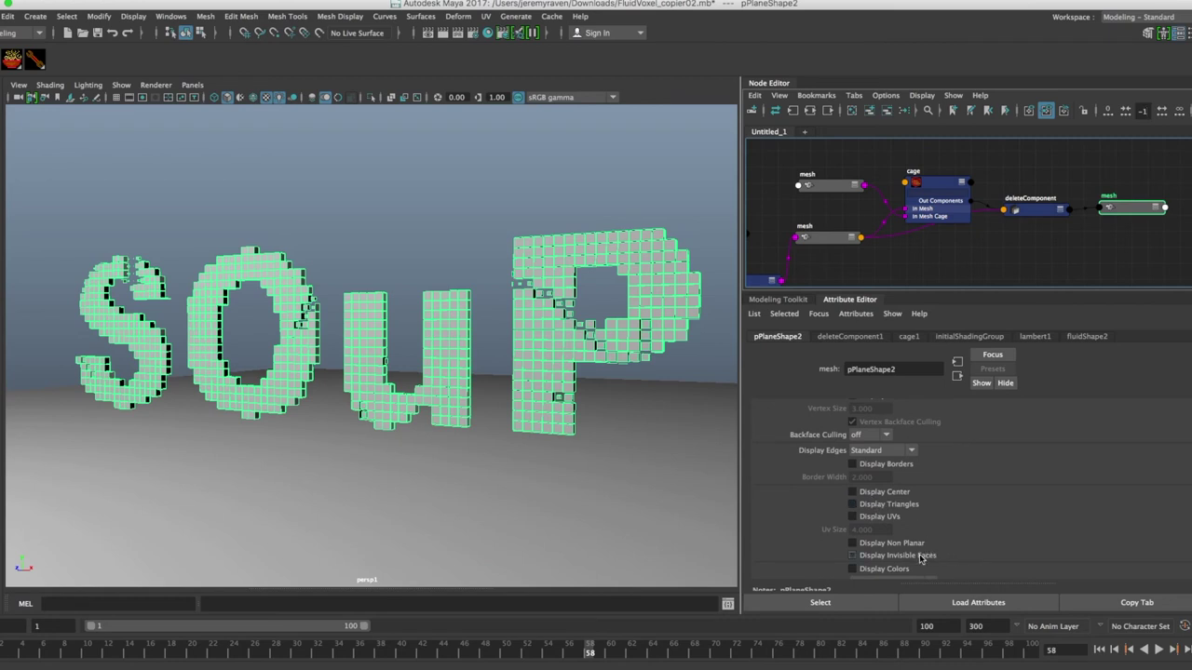
pyautogui.scroll(-2, 873, 508)
pyautogui.click(852, 486)
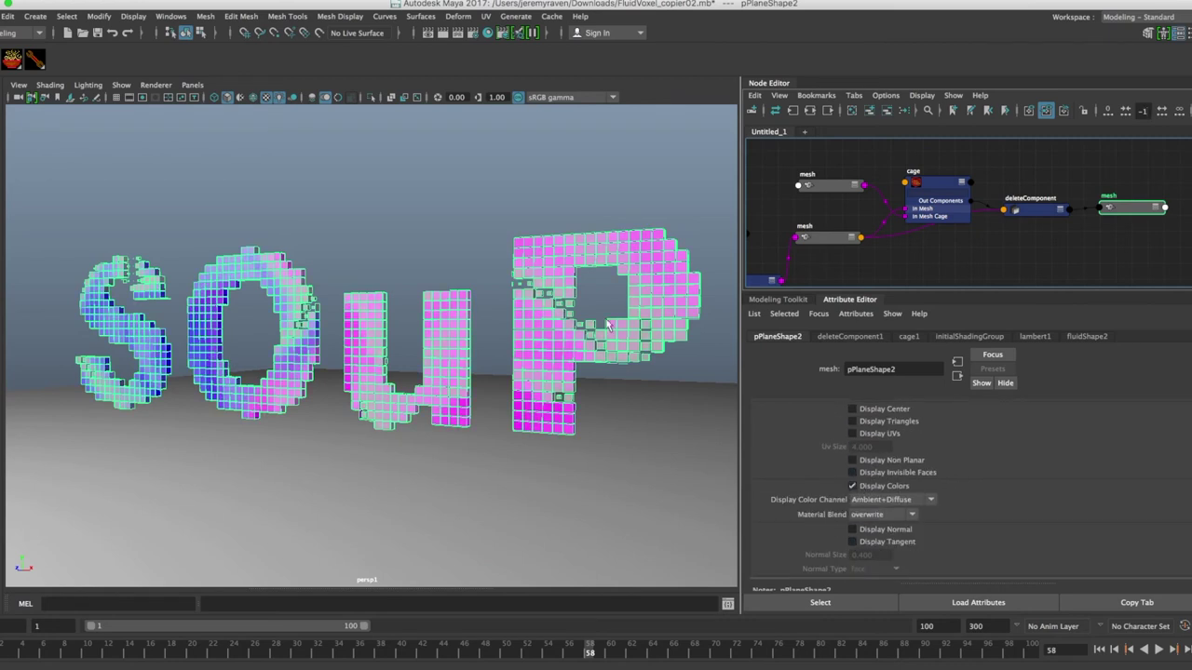
pyautogui.click(601, 211)
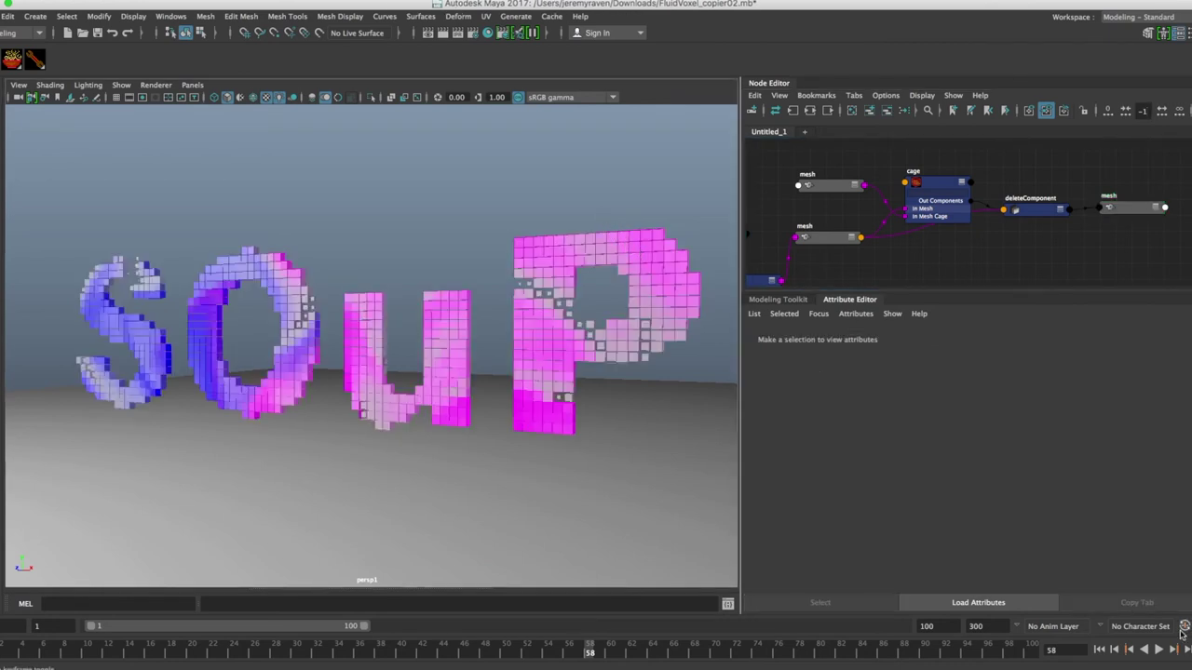
# Play the coloured cube animation on to frame 70 and view the letters from a slightly different angle.
pyautogui.hotkey('alt', 'v')
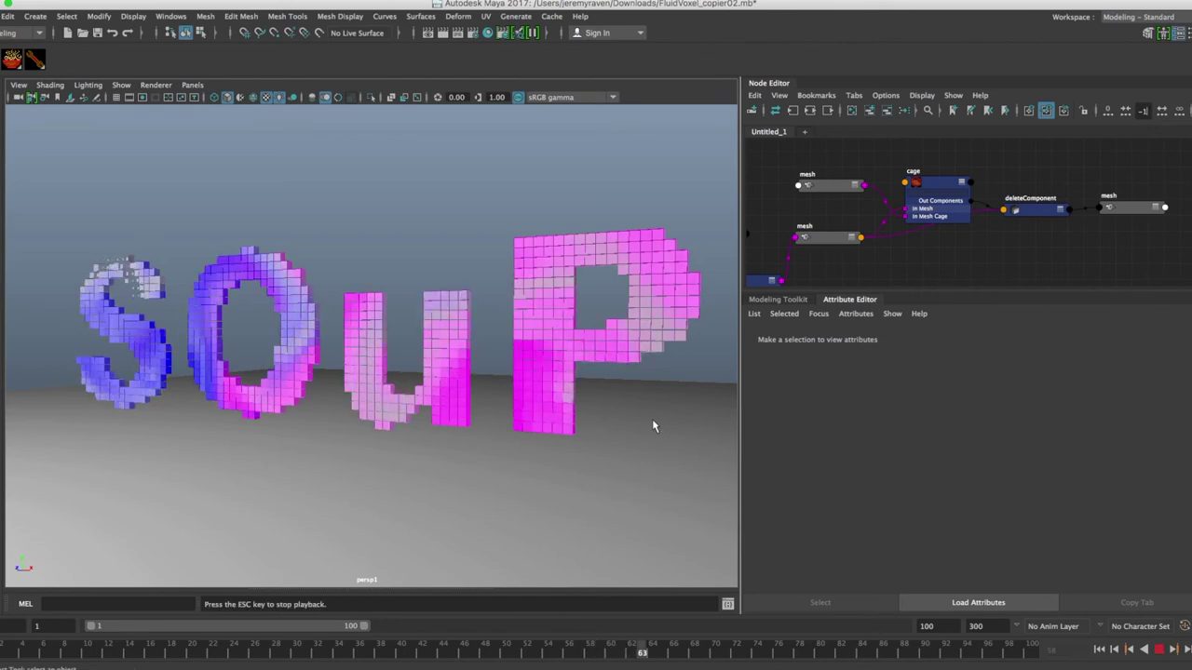
pyautogui.click(1160, 655)
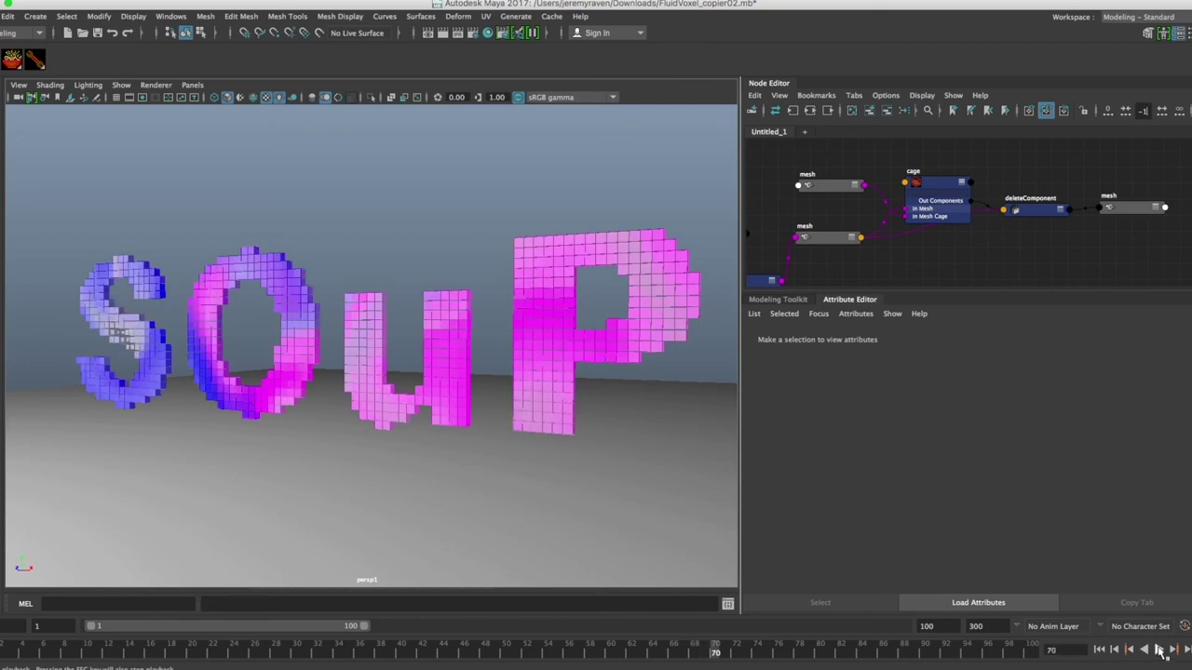
pyautogui.keyDown('alt'); pyautogui.moveTo(545, 359); pyautogui.dragTo(494, 352); pyautogui.keyUp('alt')
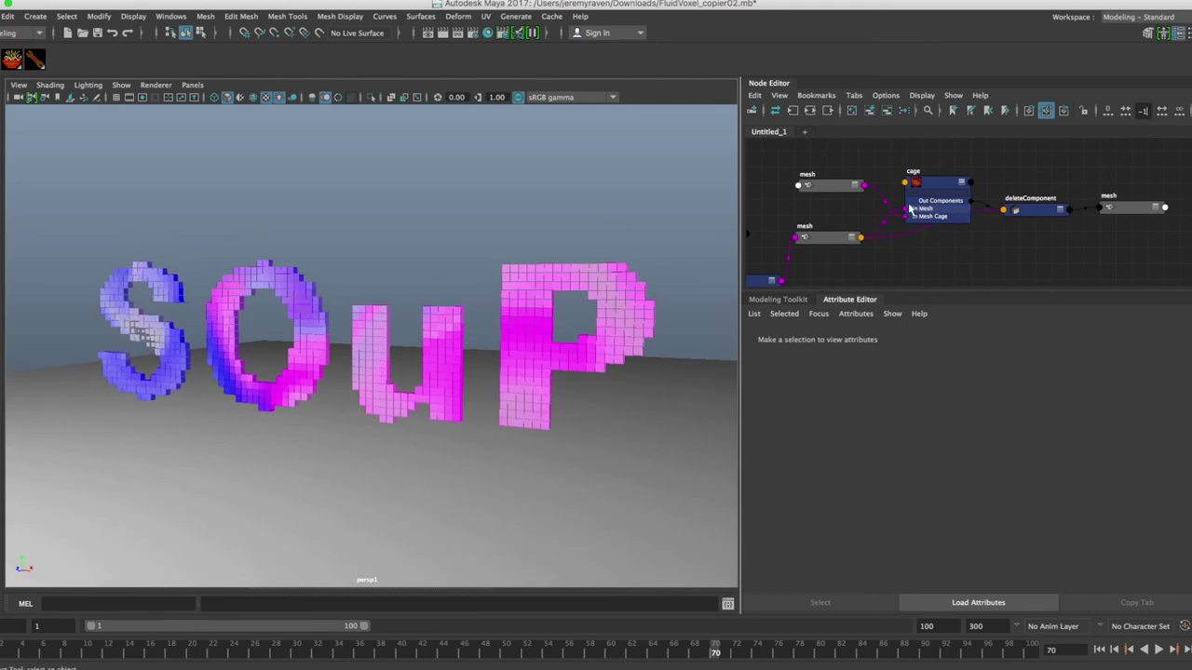
# Spread out the text mesh, cubes mesh, cage and deleteComponent nodes in the graph, and select the output mesh pPlaneShape2.
pyautogui.moveTo(836, 188); pyautogui.dragTo(789, 180)
pyautogui.moveTo(822, 243); pyautogui.dragTo(782, 243)
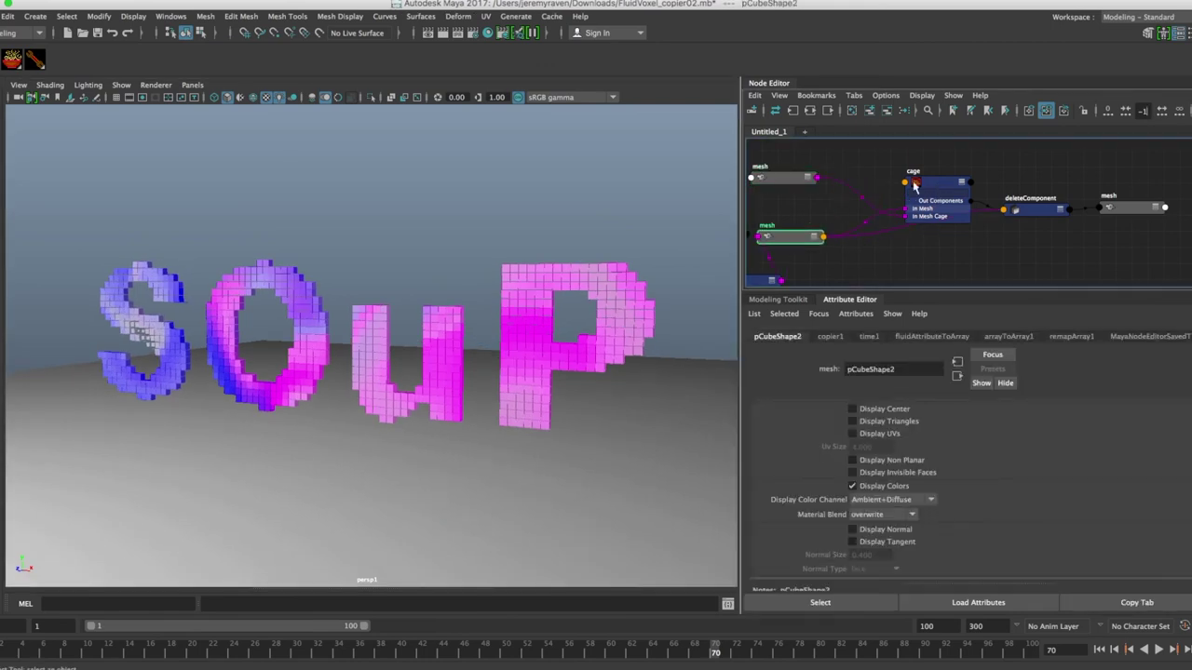
pyautogui.moveTo(913, 186); pyautogui.dragTo(860, 179)
pyautogui.moveTo(1051, 222); pyautogui.dragTo(1004, 239)
pyautogui.click(1120, 207)
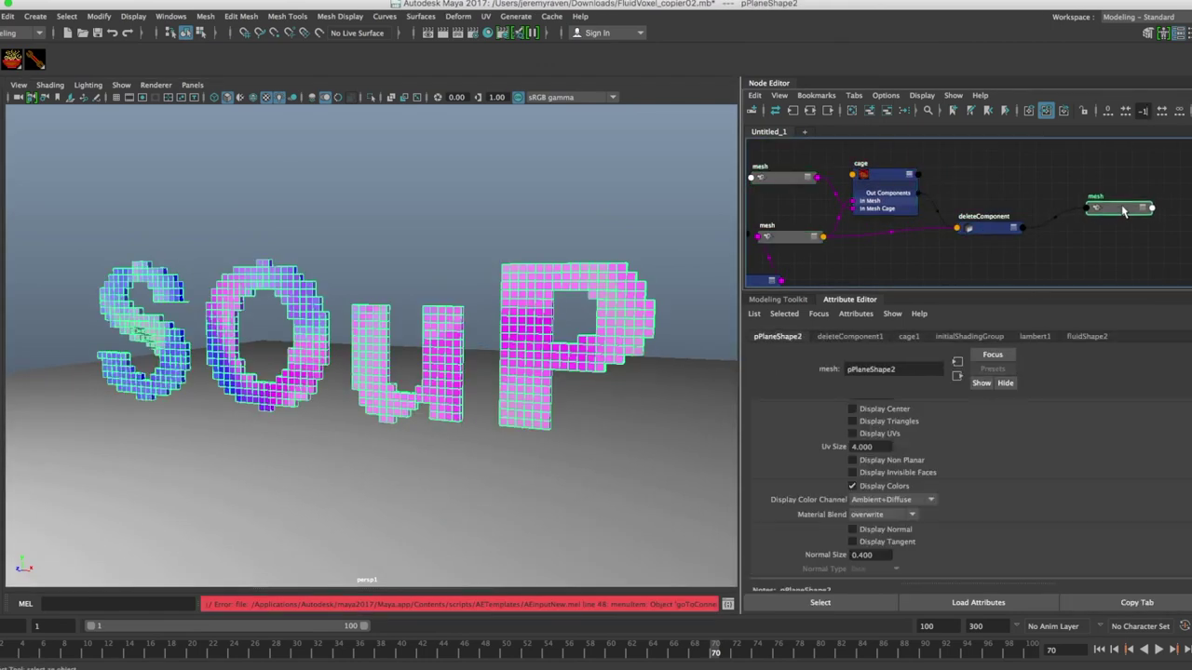
pyautogui.keyDown('alt'); pyautogui.moveTo(412, 372); pyautogui.dragTo(390, 357); pyautogui.keyUp('alt')
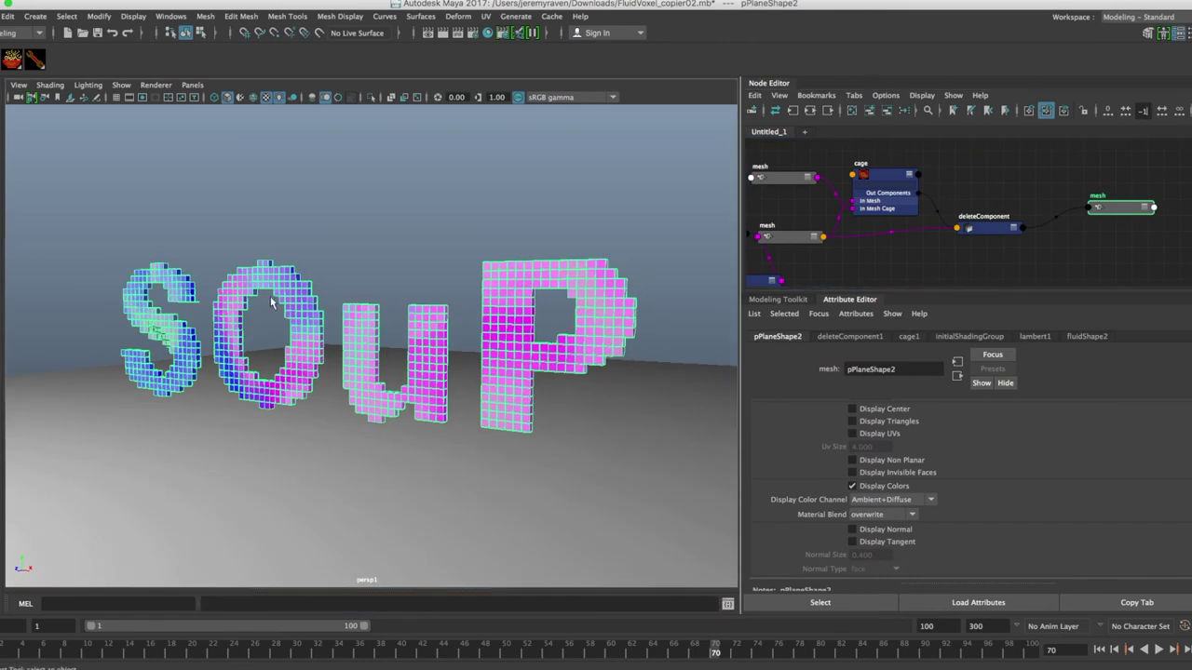
# Add a SOuP attributeTransfer node, disconnect pPlaneShape2.worldMesh from its inGeometry, and place it beside deleteComponent.
pyautogui.click(15, 64)
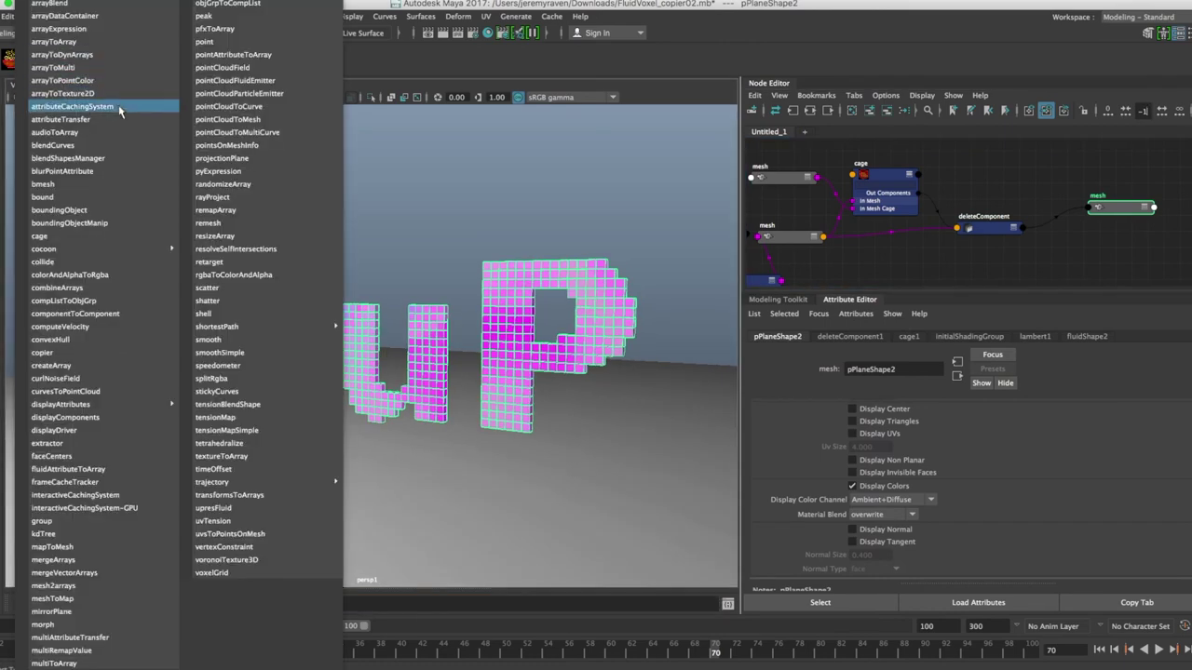
pyautogui.click(104, 119)
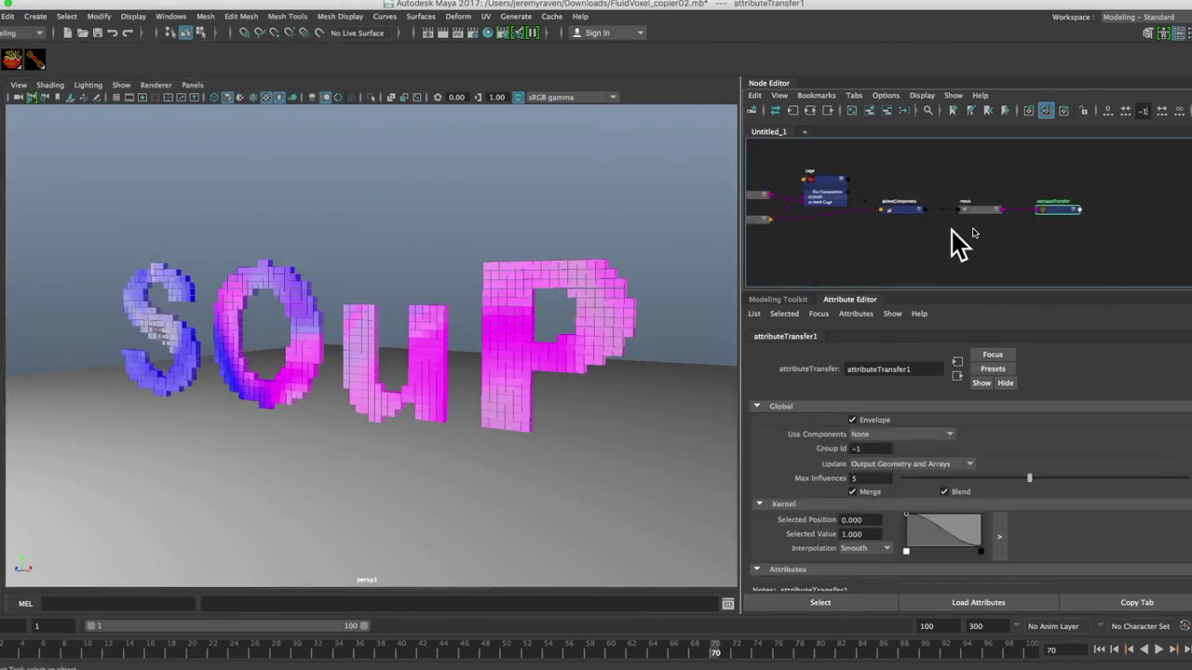
pyautogui.scroll(2, 936, 223)
pyautogui.moveTo(1066, 193)
pyautogui.mouseDown()
pyautogui.moveTo(1050, 232)
pyautogui.moveTo(971, 252)
pyautogui.moveTo(1062, 185)
pyautogui.mouseUp()
pyautogui.press('Delete')
pyautogui.moveTo(982, 242); pyautogui.dragTo(1003, 217)
# Add a bounding object to attributeTransfer1, set its type to Cube, and activate the Scale tool on it.
pyautogui.scroll(-5, 889, 522)
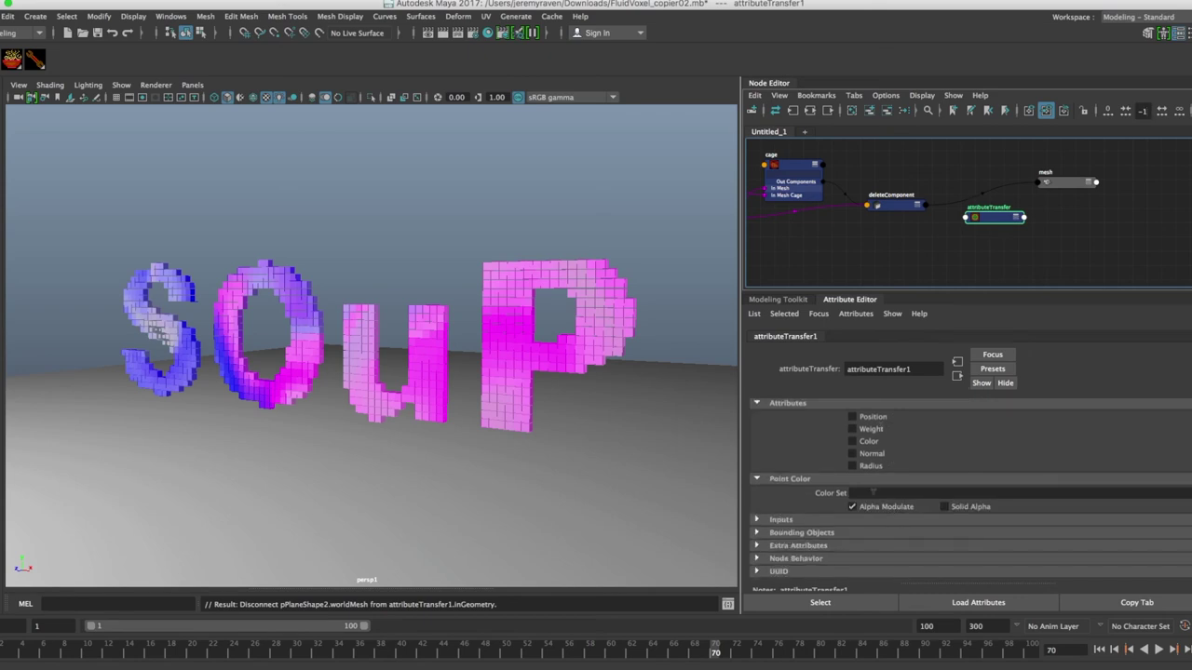
pyautogui.click(808, 534)
pyautogui.click(894, 549)
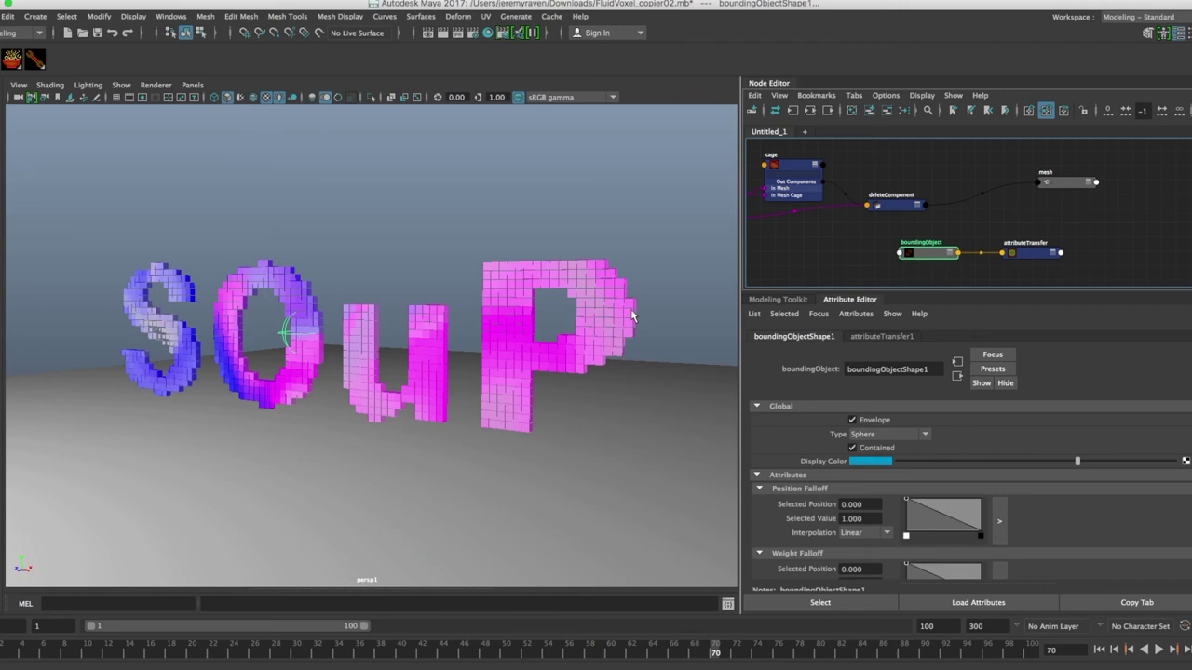
pyautogui.click(889, 435)
pyautogui.click(883, 462)
pyautogui.press('r')
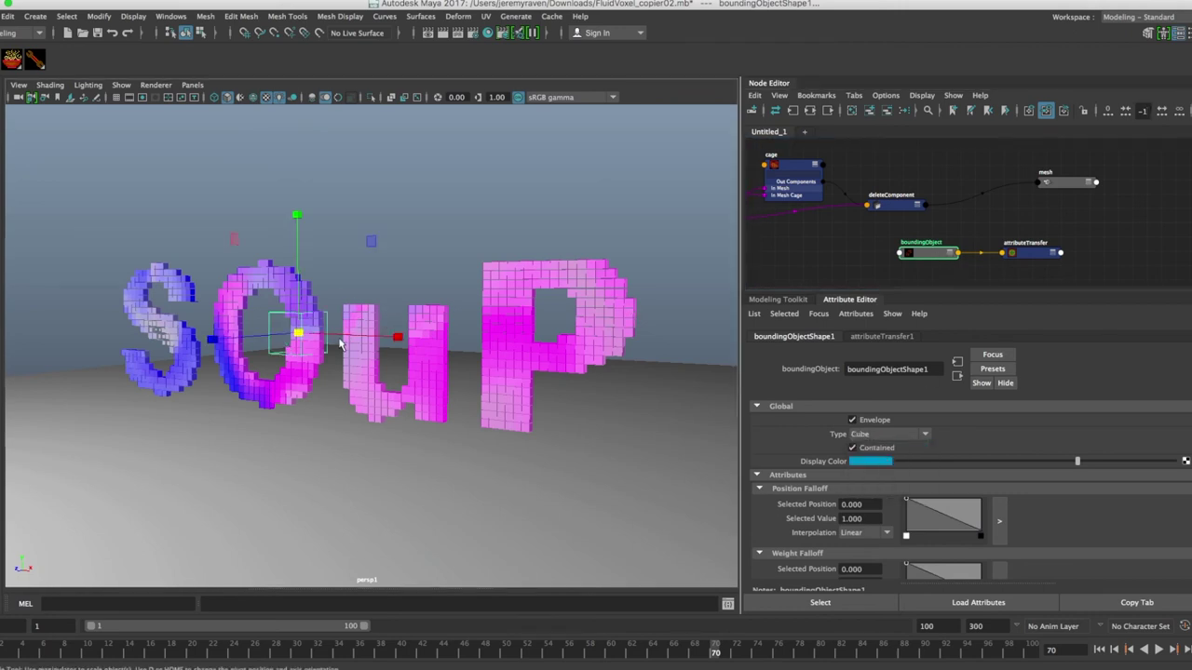
# Scale the cube bounding object to about 16.4 wide and 4.4 high so it encloses the whole SOuP text.
pyautogui.moveTo(385, 341); pyautogui.dragTo(554, 356)
pyautogui.keyDown('alt'); pyautogui.moveTo(555, 355); pyautogui.dragTo(404, 337, button='right'); pyautogui.keyUp('alt')
pyautogui.moveTo(429, 343); pyautogui.dragTo(417, 346)
pyautogui.moveTo(325, 221); pyautogui.dragTo(328, 140)
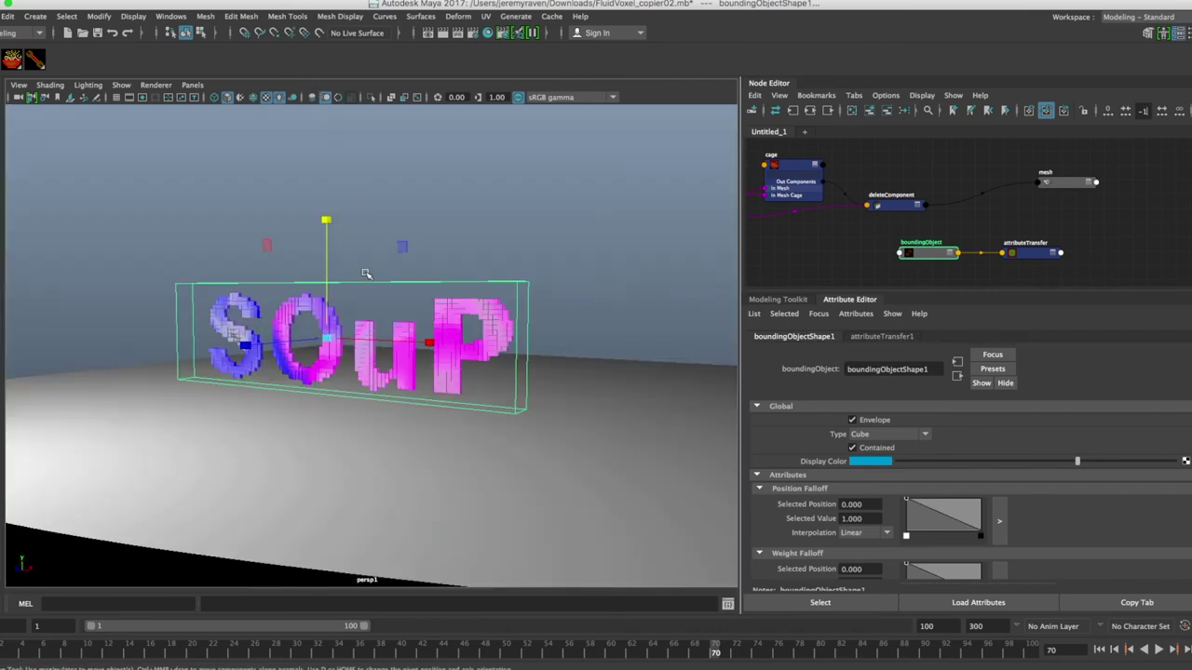
pyautogui.press('w')
pyautogui.moveTo(470, 324)
pyautogui.keyDown('alt'); pyautogui.mouseDown()
pyautogui.moveTo(546, 329)
pyautogui.moveTo(448, 318)
pyautogui.mouseUp(); pyautogui.keyUp('alt')
pyautogui.keyDown('alt'); pyautogui.moveTo(448, 318); pyautogui.dragTo(440, 326, button='middle'); pyautogui.keyUp('alt')
pyautogui.press('q')
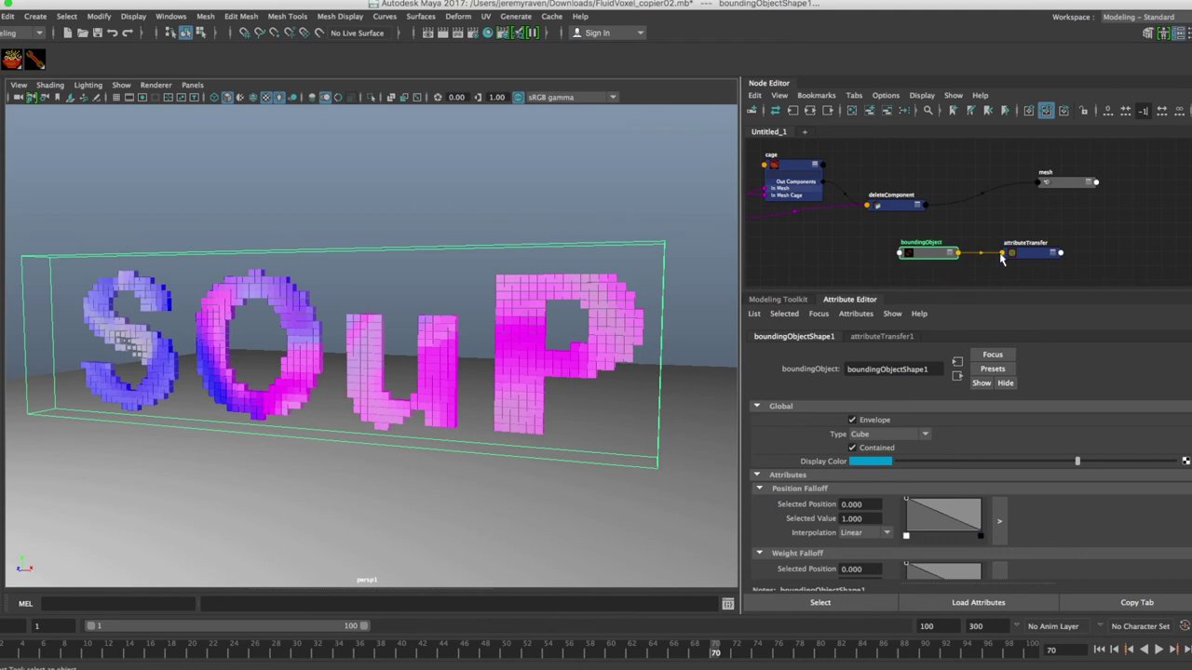
# Place the attributeTransfer node between deleteComponent and the output mesh in the graph, and select deleteComponent together with attributeTransfer.
pyautogui.moveTo(1002, 260); pyautogui.dragTo(951, 196)
pyautogui.click(909, 208)
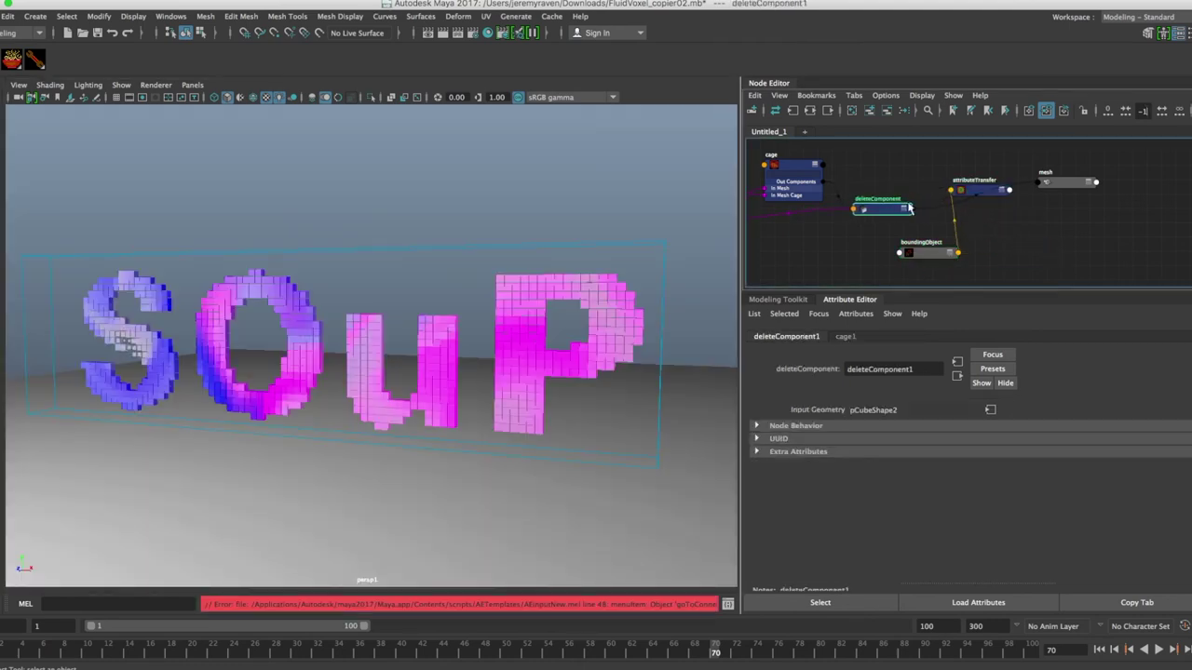
pyautogui.click(976, 194)
pyautogui.click(170, 15)
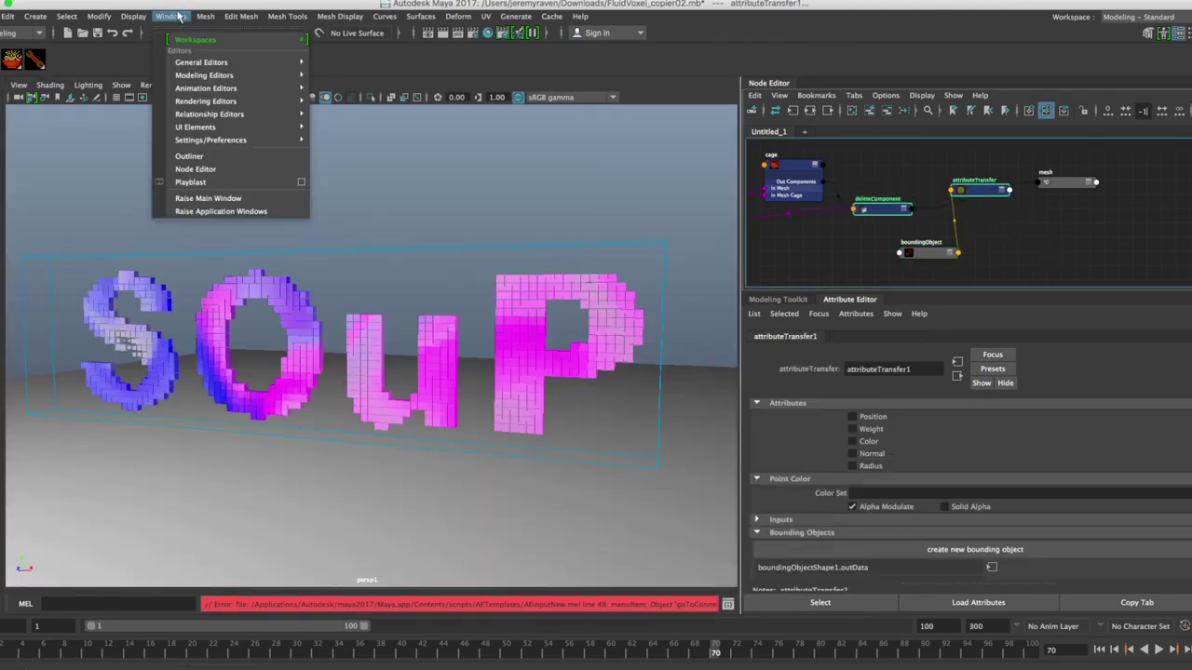
pyautogui.moveTo(199, 58)
pyautogui.click(341, 191)
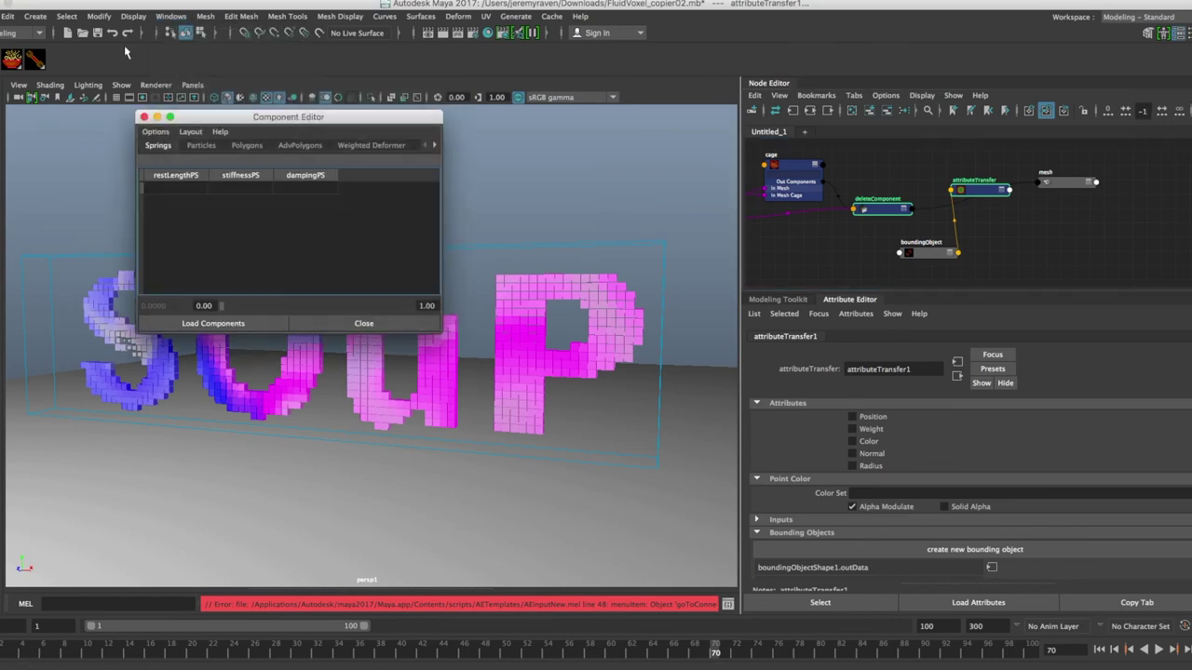
pyautogui.click(143, 116)
# Connect deleteComponent1.outputGeometry to attributeTransfer1.inGeometry in the Connection Editor.
pyautogui.click(172, 19)
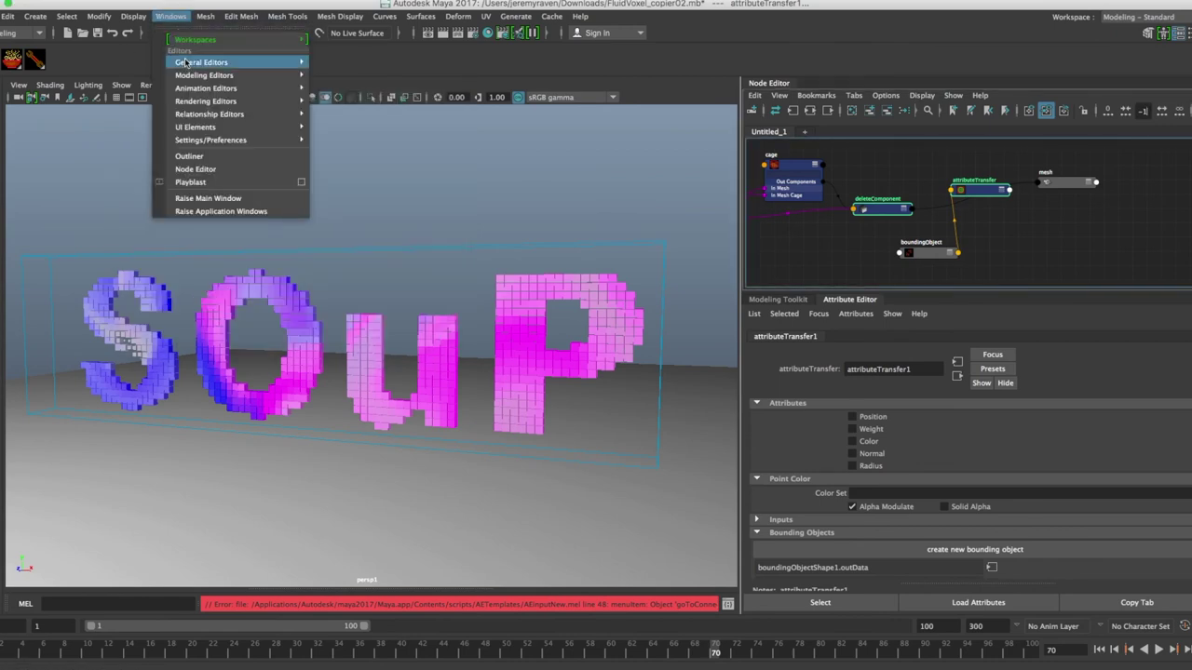
pyautogui.moveTo(201, 61)
pyautogui.click(363, 205)
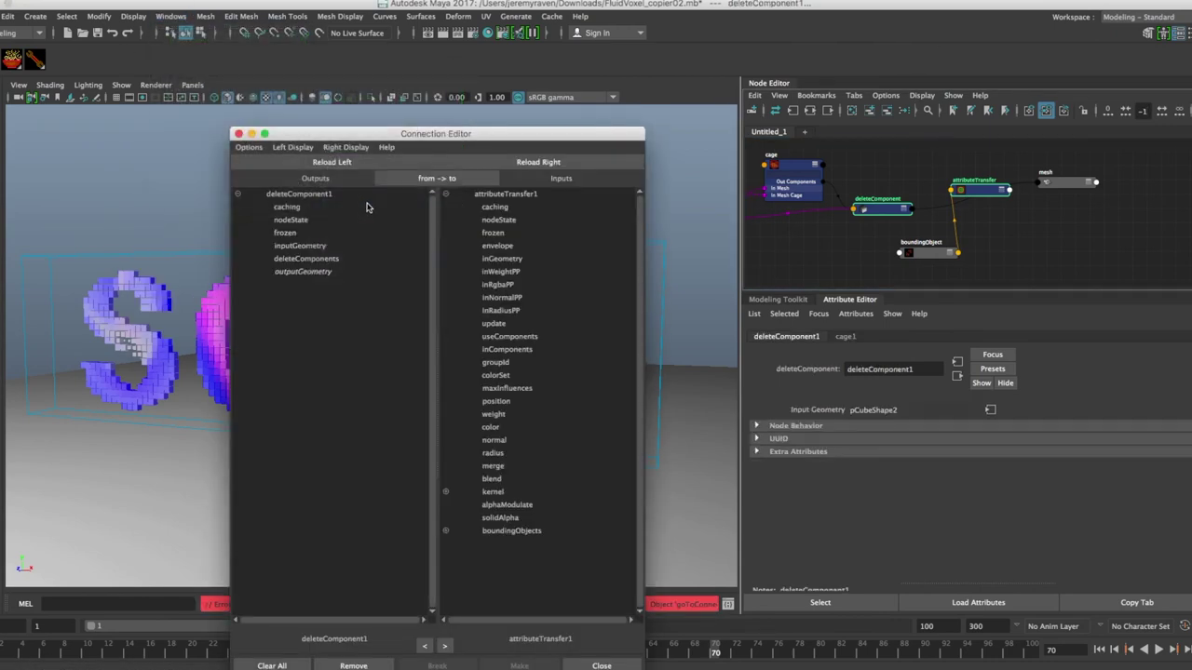
pyautogui.click(307, 272)
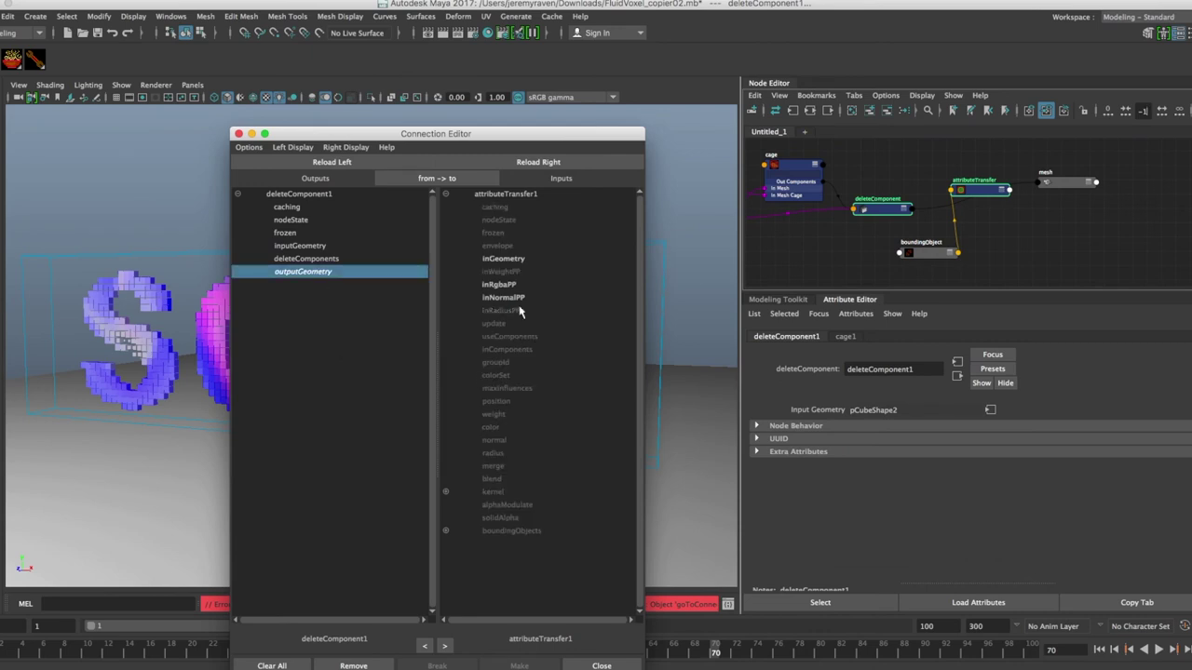
pyautogui.click(510, 266)
pyautogui.moveTo(466, 133); pyautogui.dragTo(461, 454)
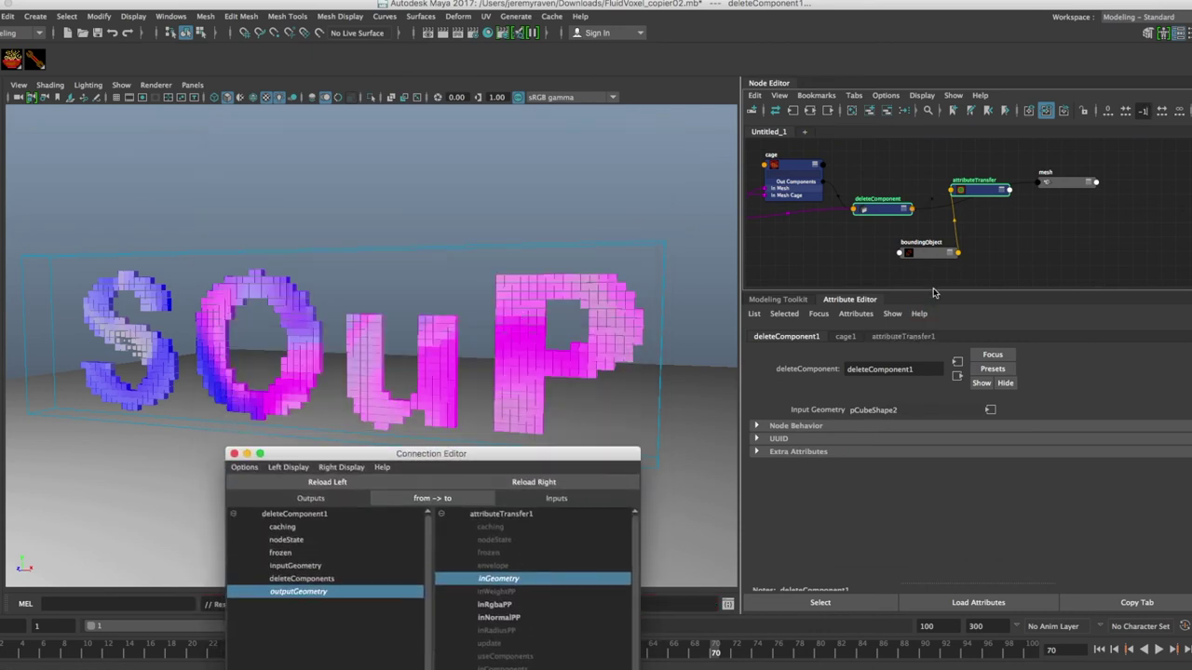
# Connect attributeTransfer1.outGeometry to the inMesh of the output mesh pPlaneShape2.
pyautogui.click(963, 193)
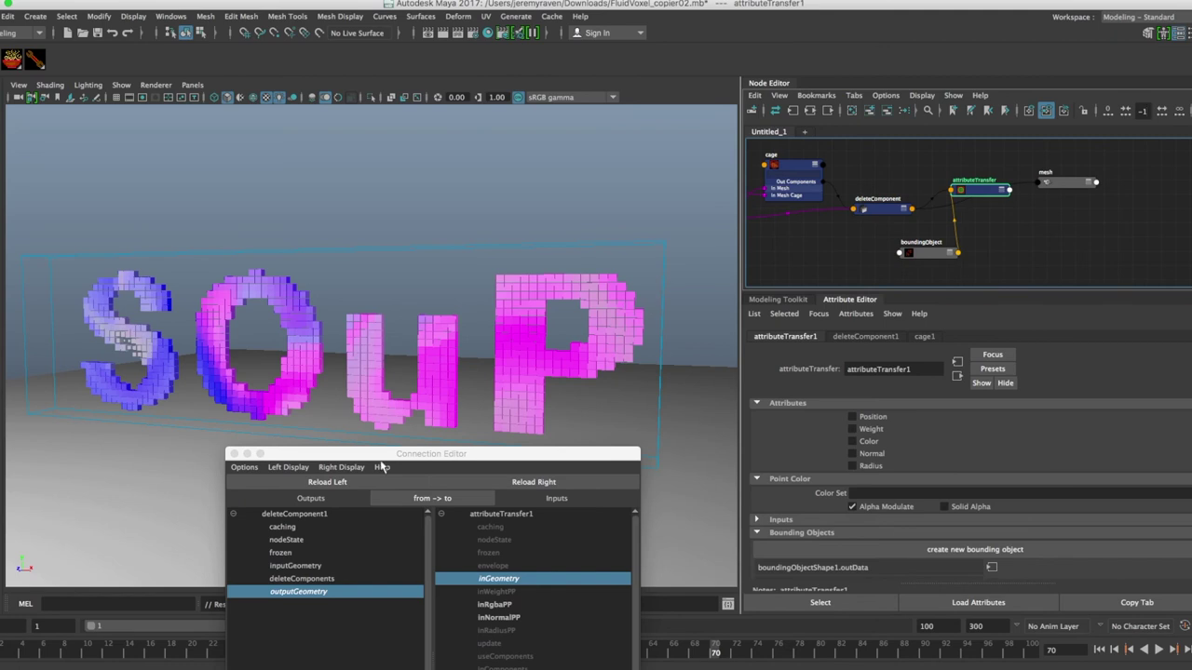
pyautogui.click(327, 483)
pyautogui.moveTo(382, 455); pyautogui.dragTo(354, 218)
pyautogui.click(1067, 187)
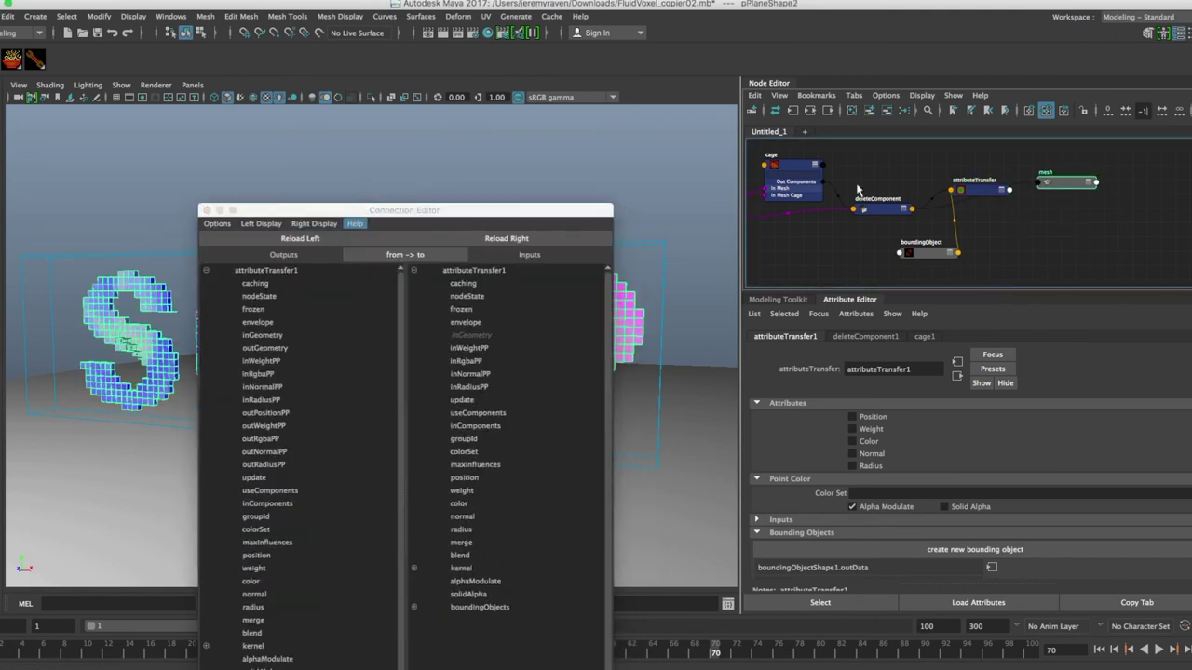
pyautogui.click(532, 239)
pyautogui.click(275, 348)
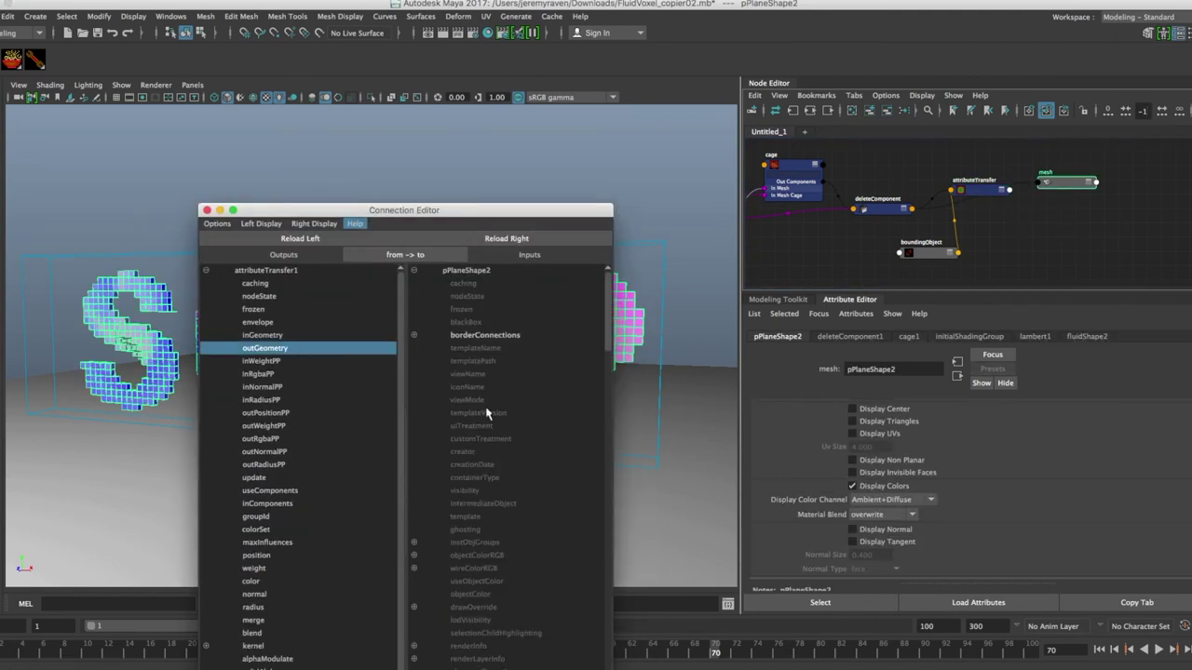
pyautogui.scroll(-10, 508, 439)
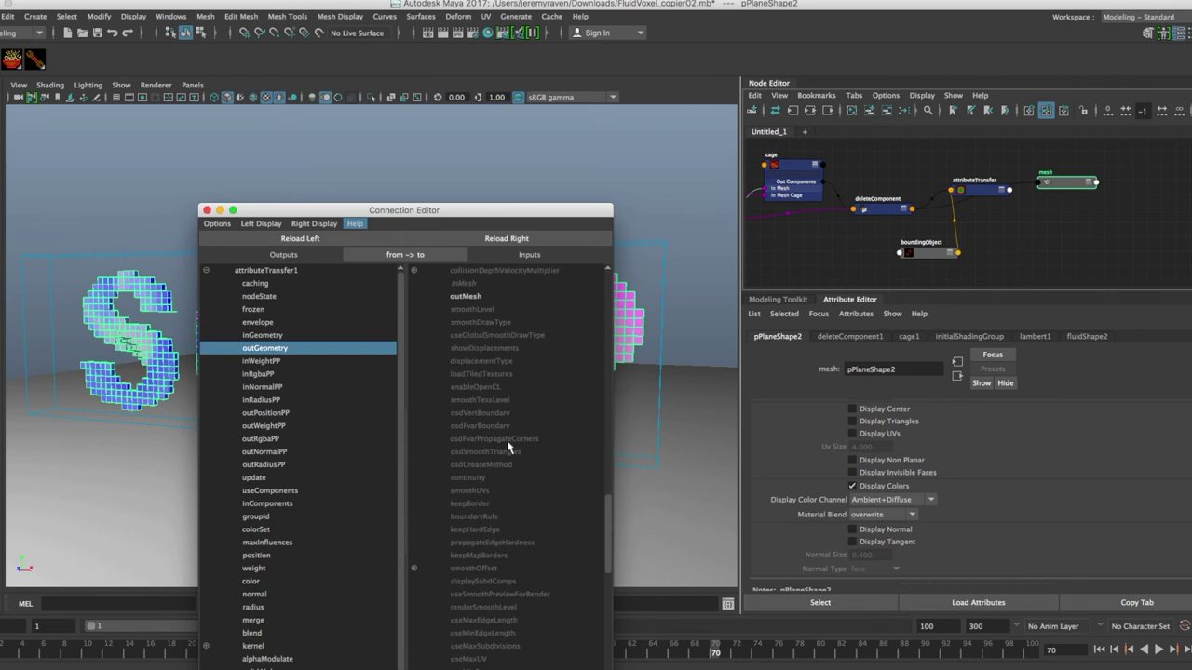
pyautogui.click(490, 284)
pyautogui.moveTo(352, 213); pyautogui.dragTo(356, 508)
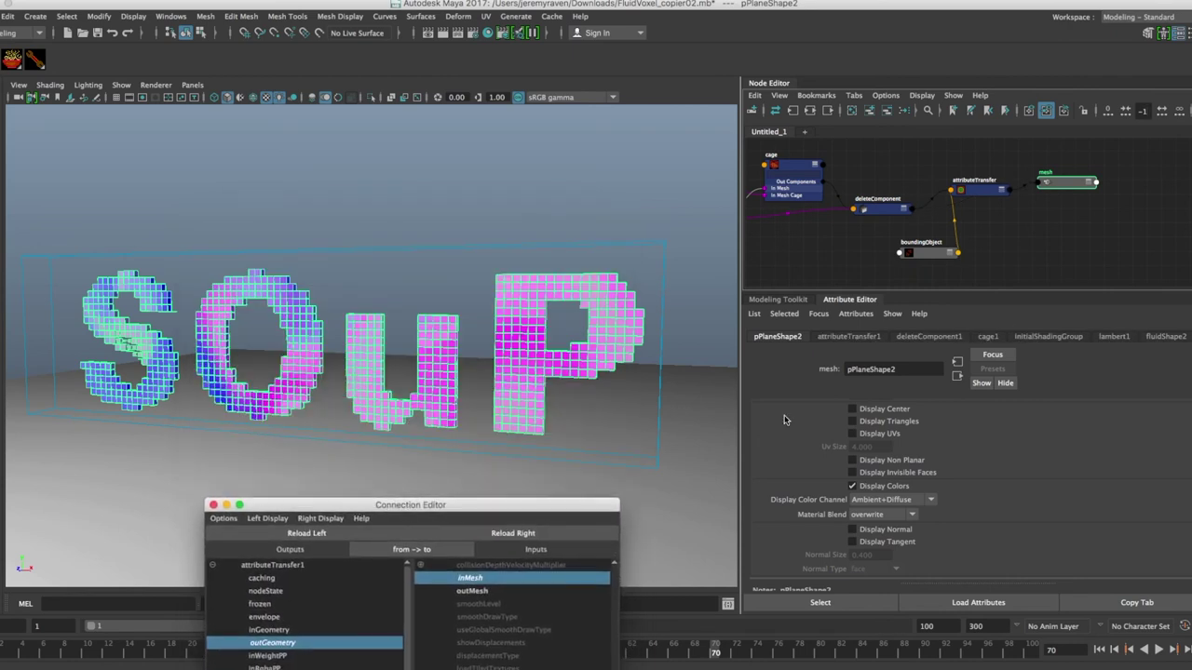
# Place the boundingObject node above deleteComponent in the graph and enable Position on attributeTransfer1.
pyautogui.moveTo(923, 252); pyautogui.dragTo(873, 163)
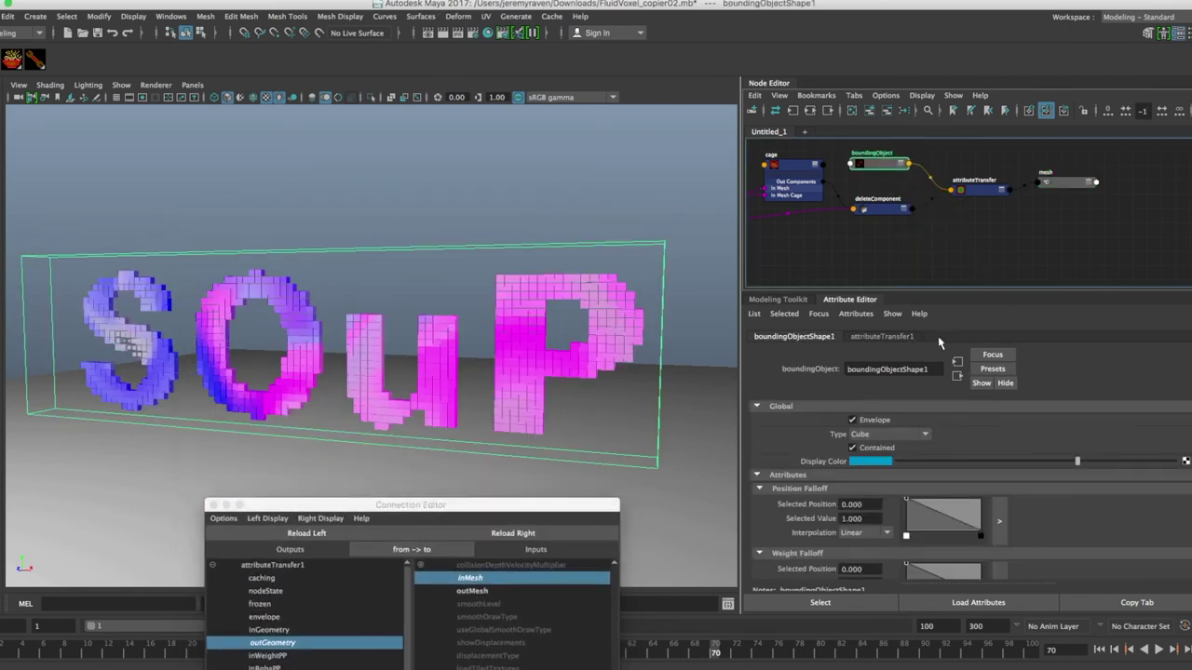
pyautogui.click(976, 191)
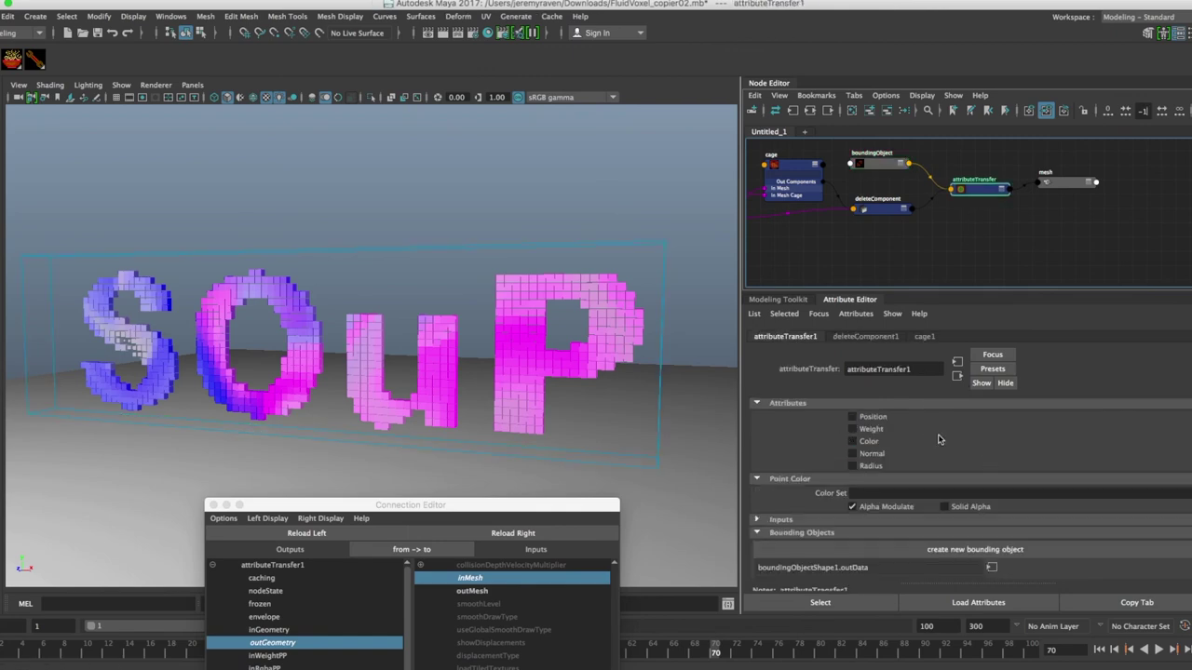
pyautogui.click(851, 417)
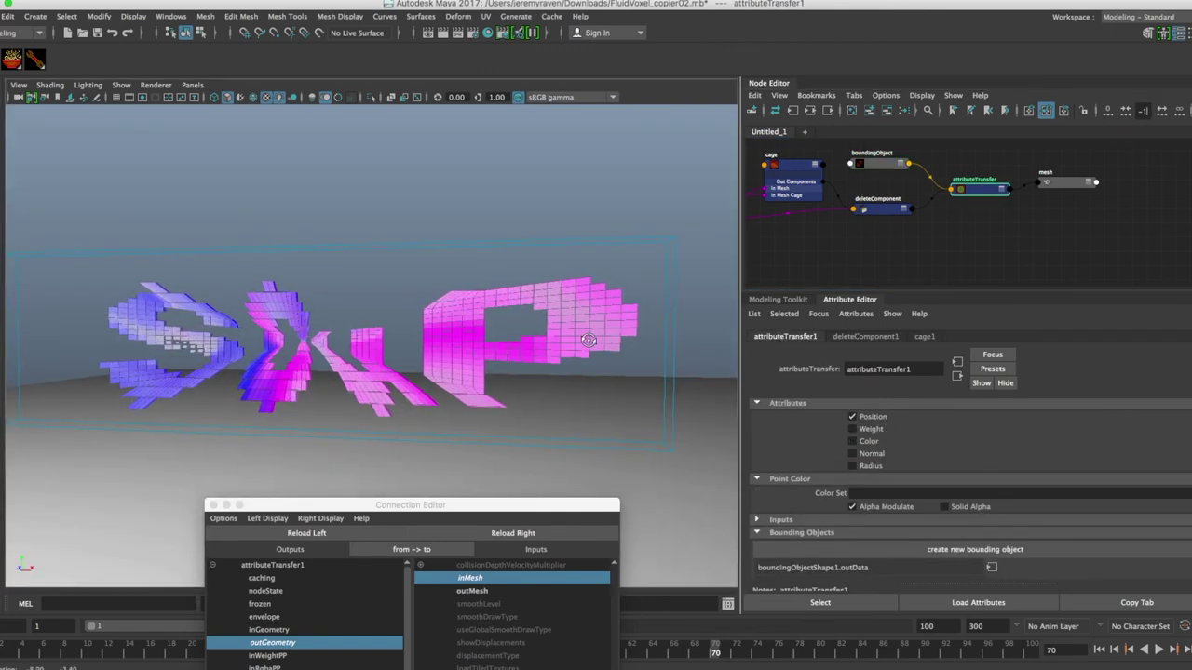
pyautogui.keyDown('alt'); pyautogui.moveTo(572, 280); pyautogui.dragTo(581, 242); pyautogui.keyUp('alt')
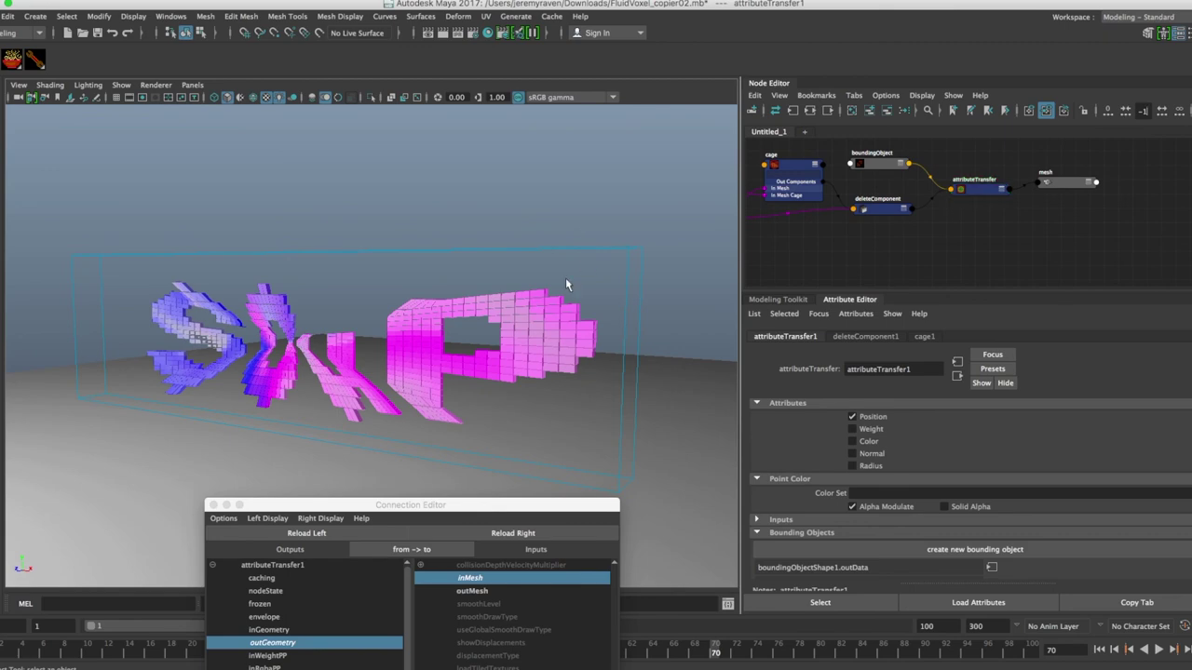
# Close the Connection Editor and move the bounding object below the letters to a Translate Y of about -8.6.
pyautogui.click(566, 278)
pyautogui.click(214, 505)
pyautogui.press('w')
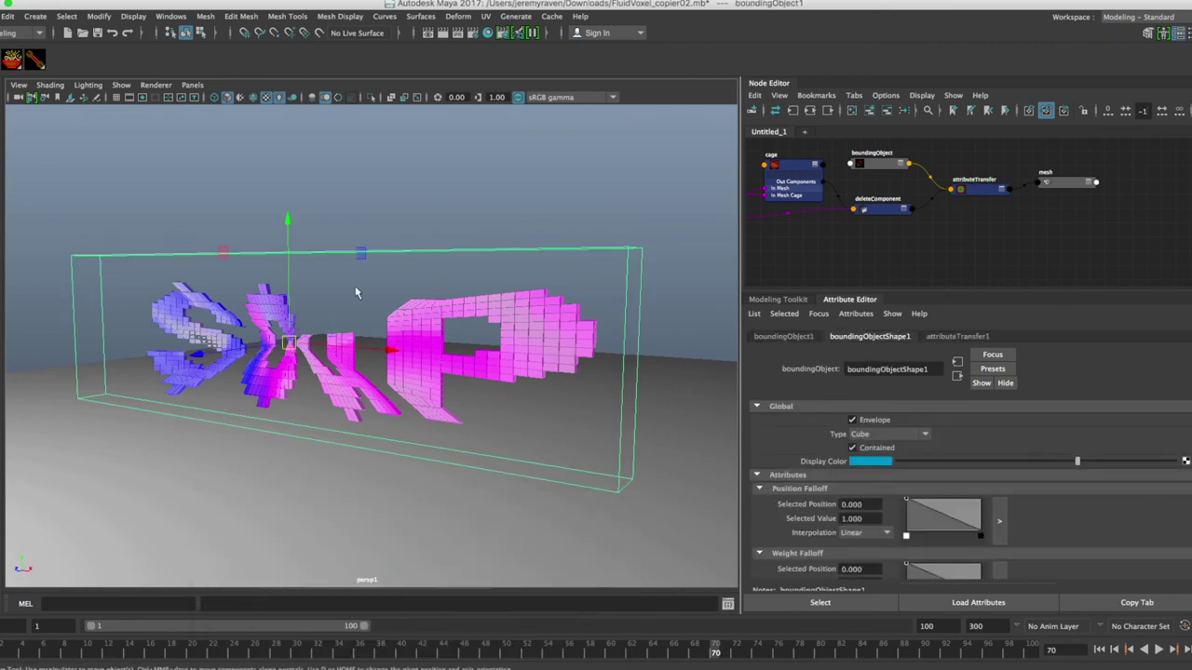
pyautogui.moveTo(288, 220); pyautogui.dragTo(296, 391)
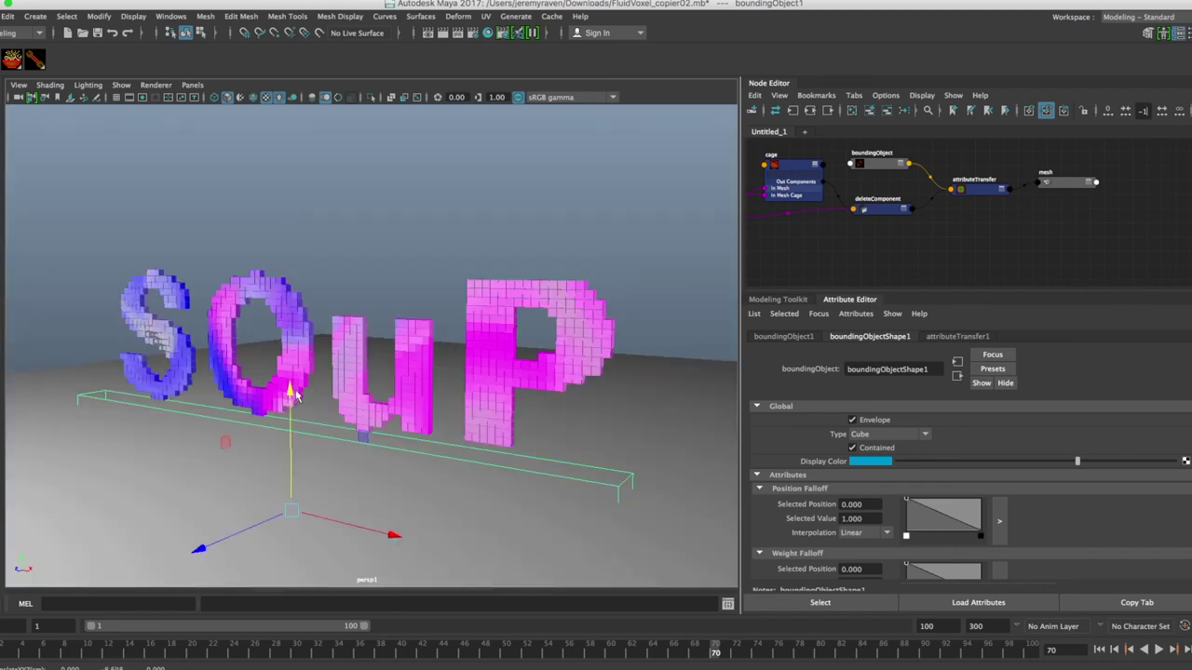
# Set a key on boundingObject1's Translate Y at frame 70.
pyautogui.click(877, 160)
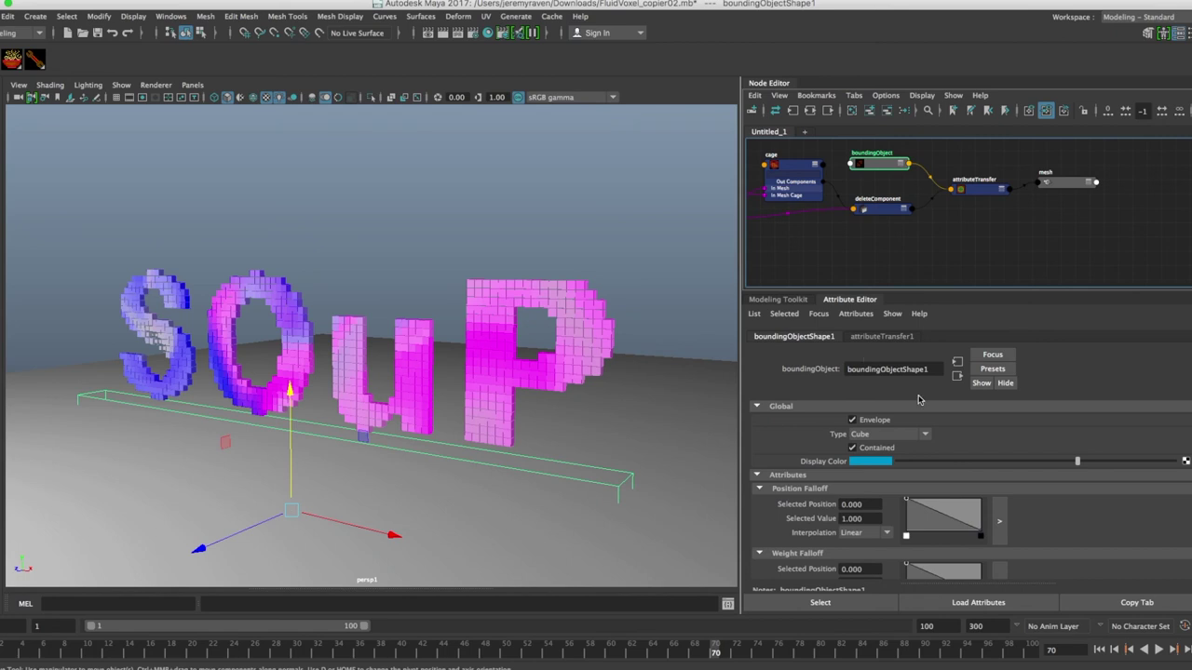
pyautogui.press('Up')
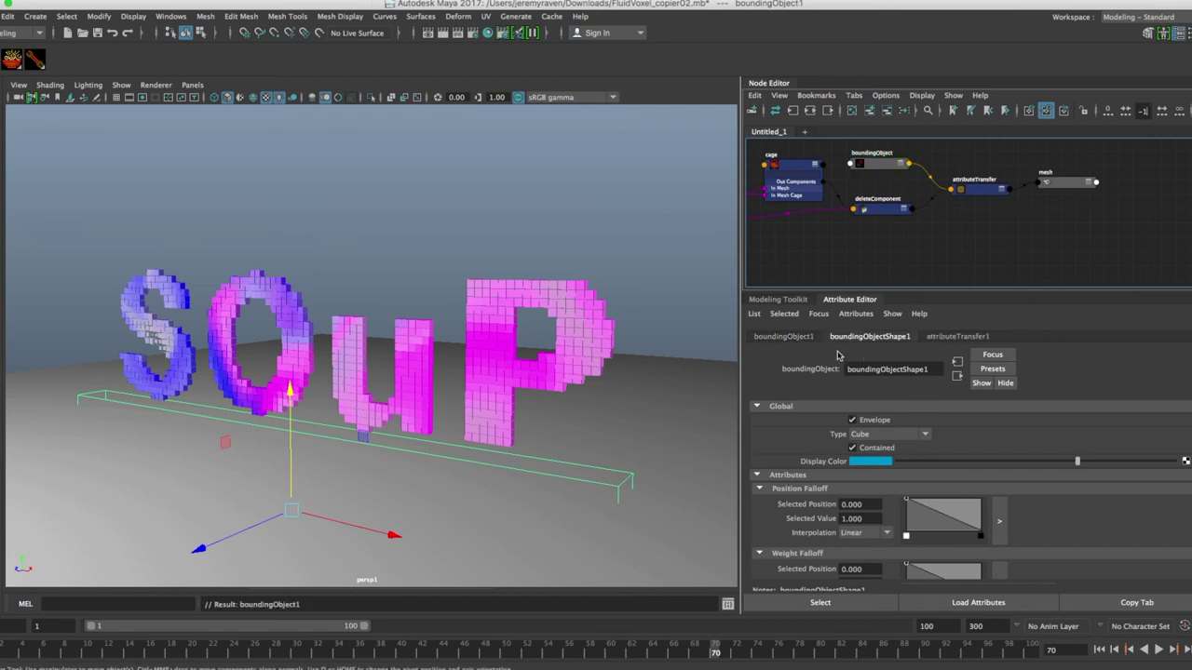
pyautogui.click(785, 336)
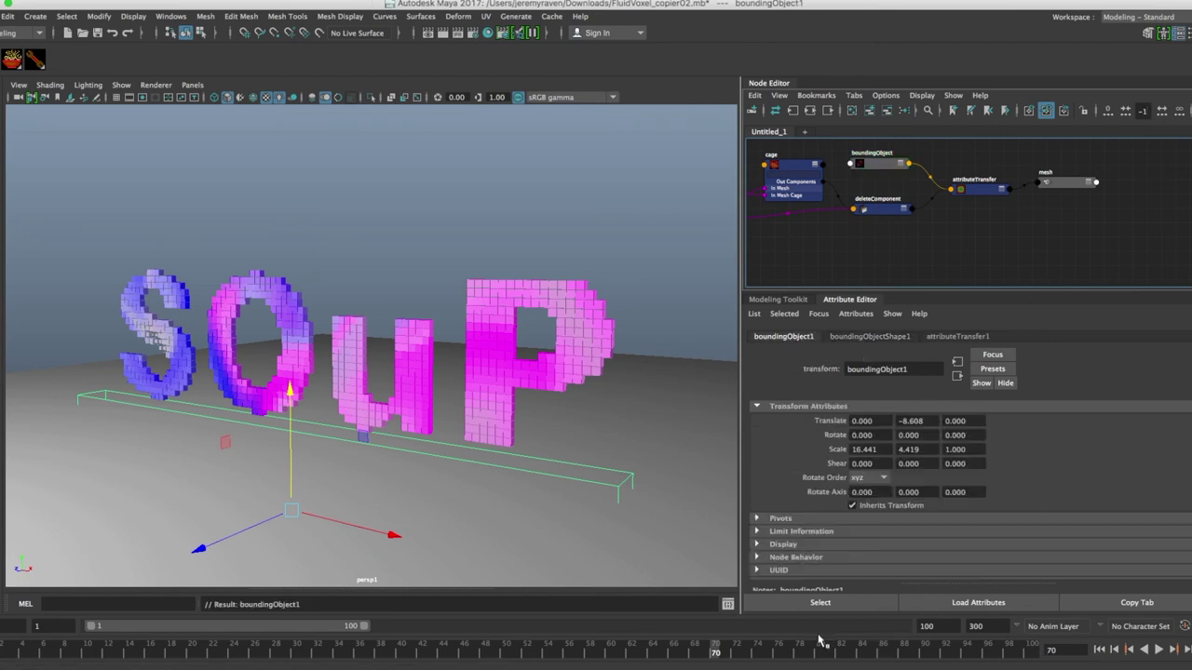
pyautogui.keyDown('alt'); pyautogui.moveTo(583, 479); pyautogui.dragTo(552, 467); pyautogui.keyUp('alt')
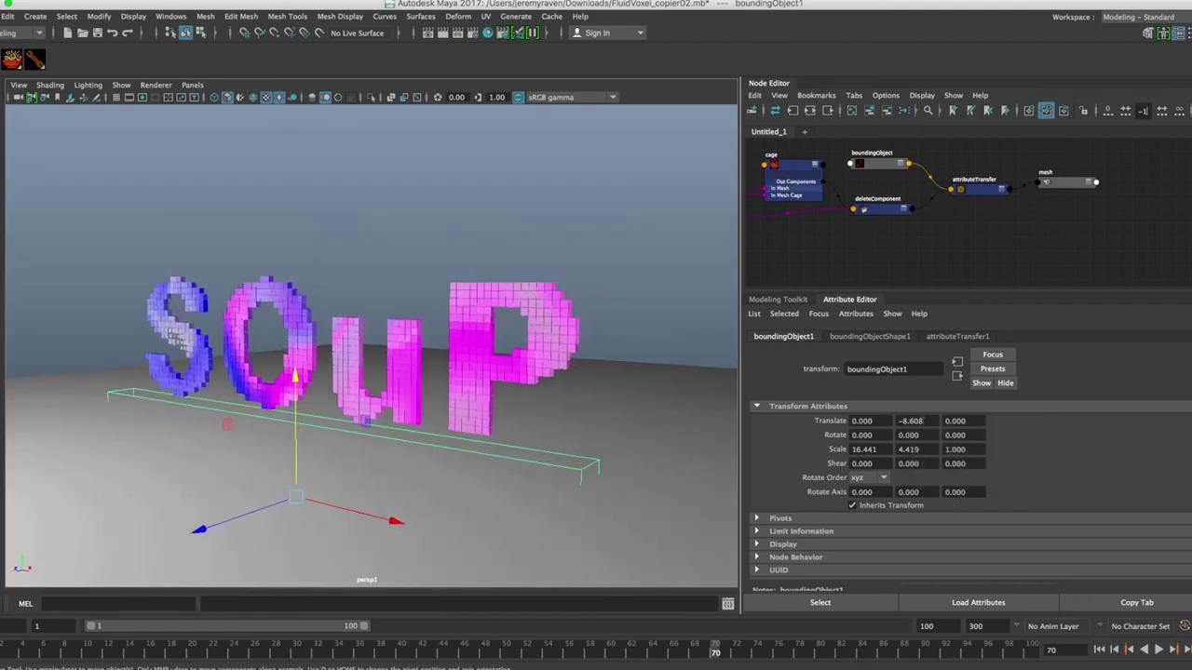
pyautogui.rightClick(913, 421)
pyautogui.click(944, 442)
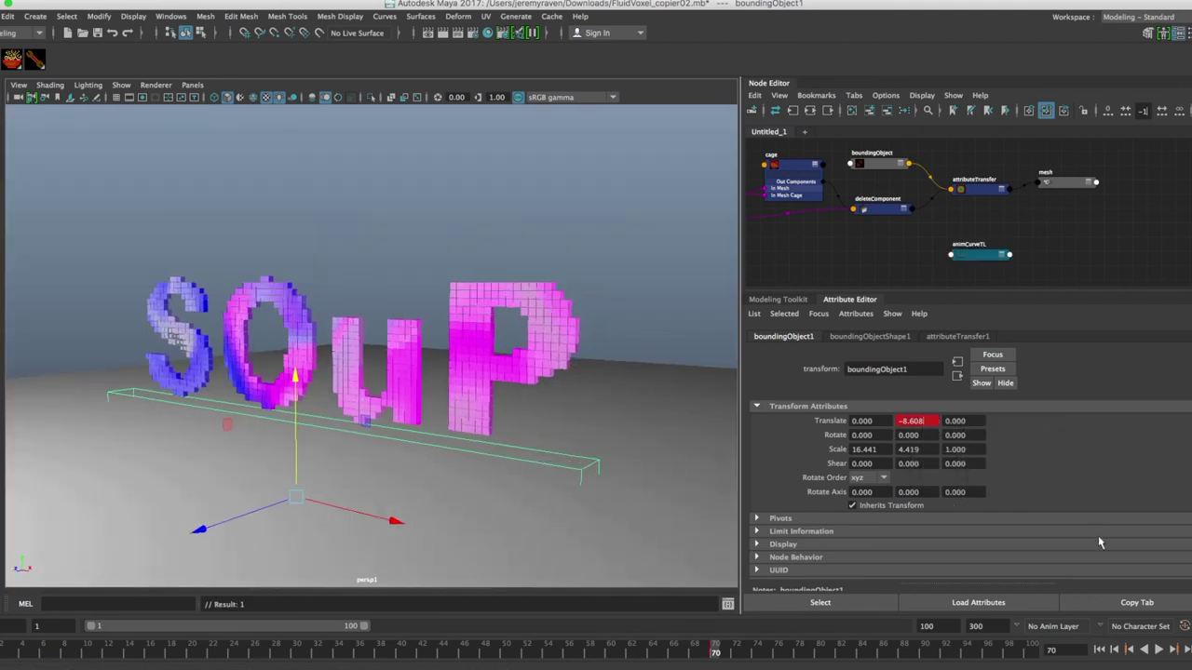
# At frame 100, raise the bounding object above the letters to a Translate Y of about 8.27 and key it.
pyautogui.click(1030, 649)
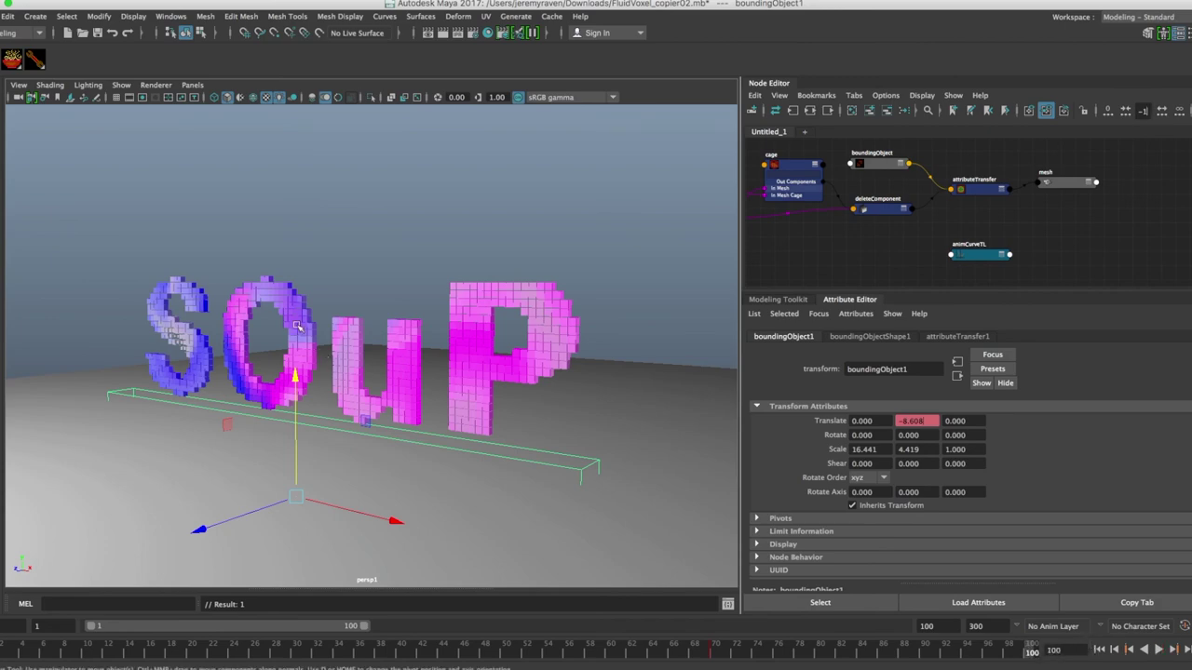
pyautogui.moveTo(297, 374); pyautogui.dragTo(294, 43)
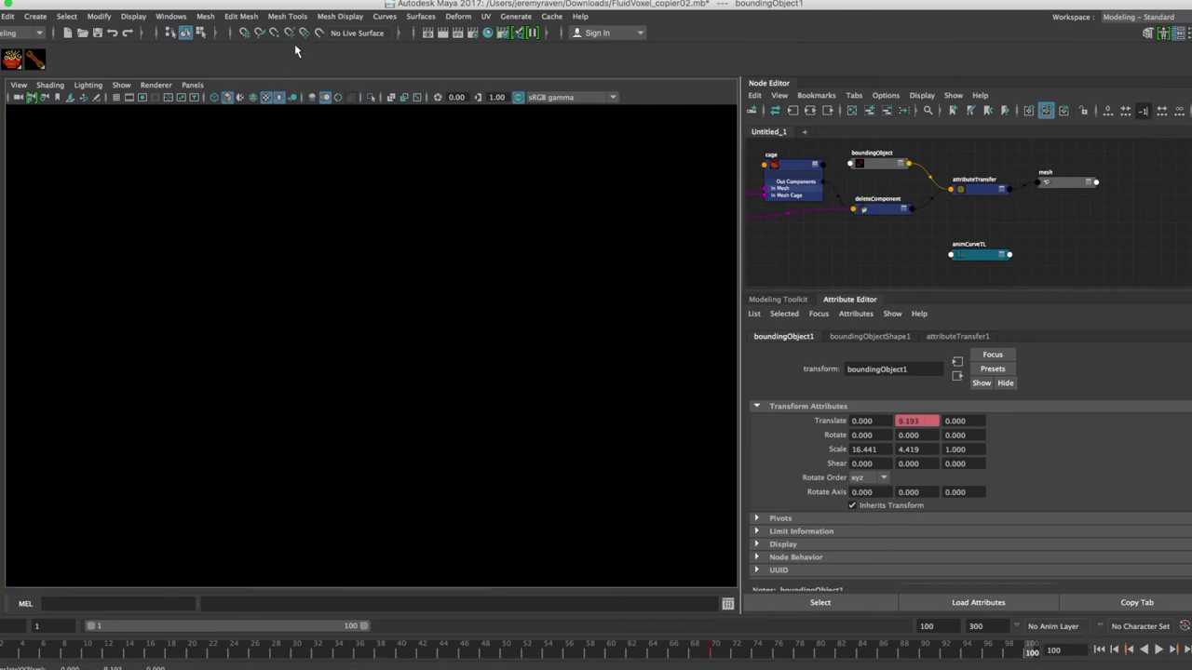
pyautogui.rightClick(928, 419)
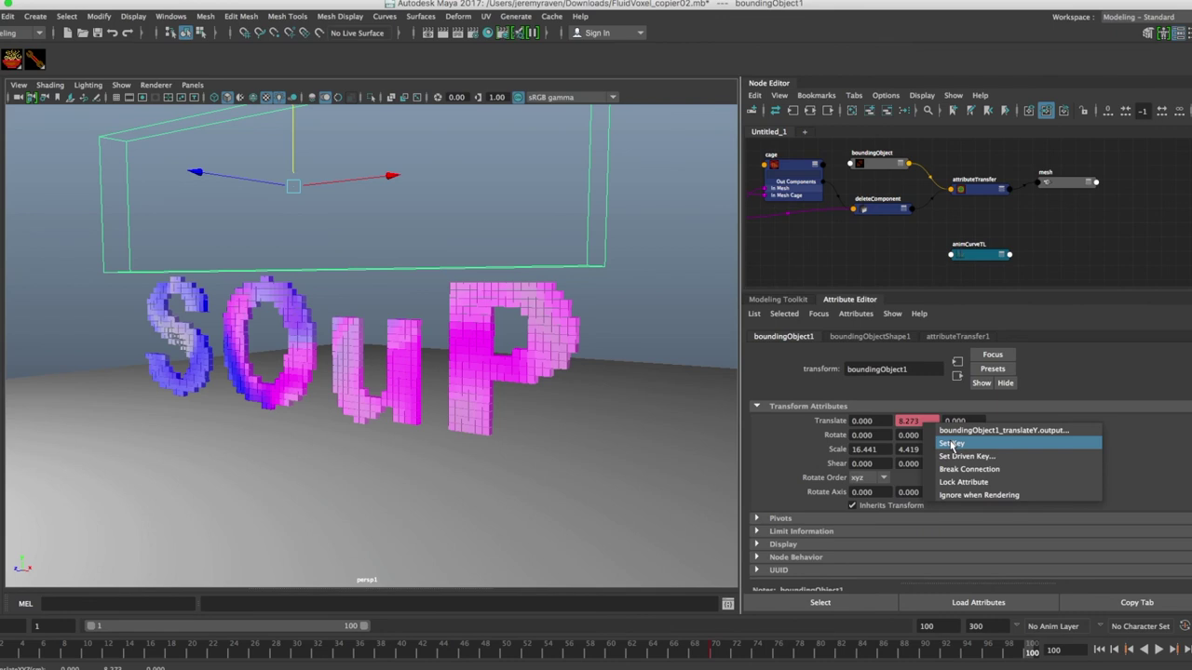
pyautogui.click(951, 444)
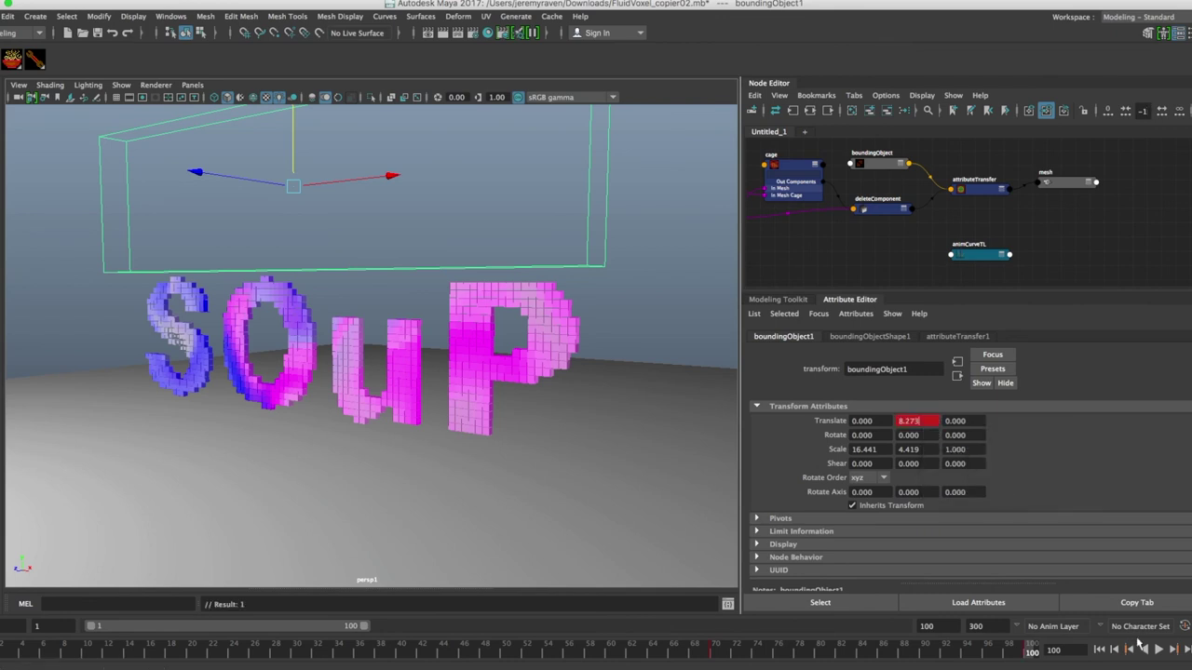
# Return to frame 1, deselect everything and playblast the animation through frame 100.
pyautogui.click(1101, 648)
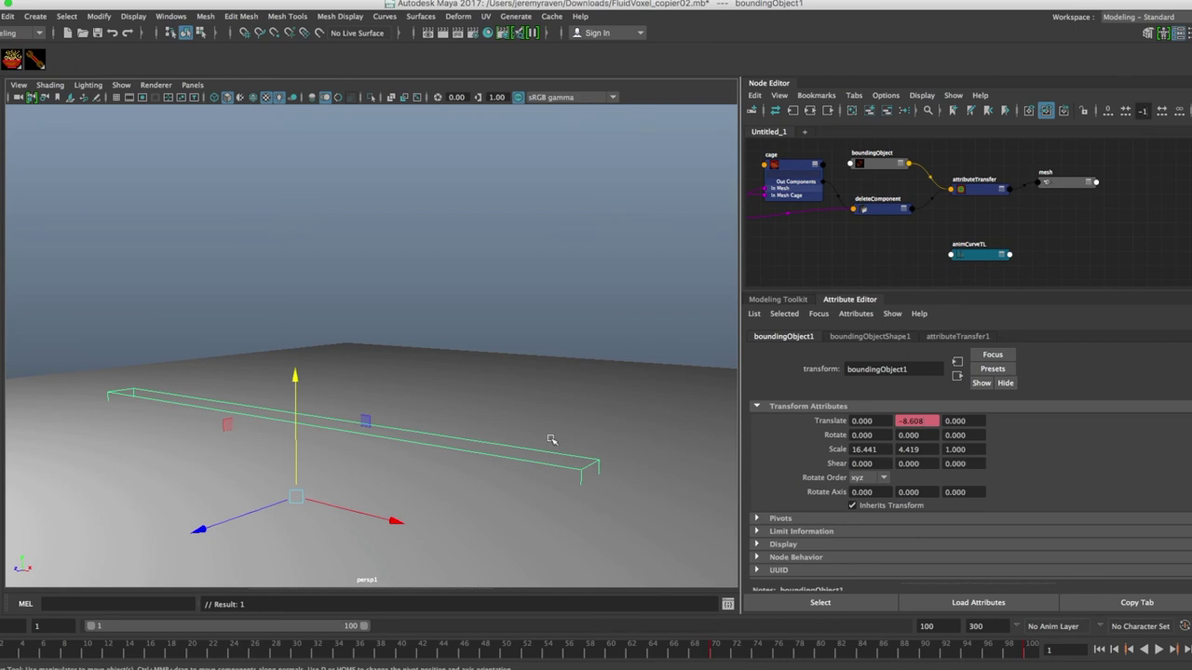
pyautogui.press('q')
pyautogui.click(521, 299)
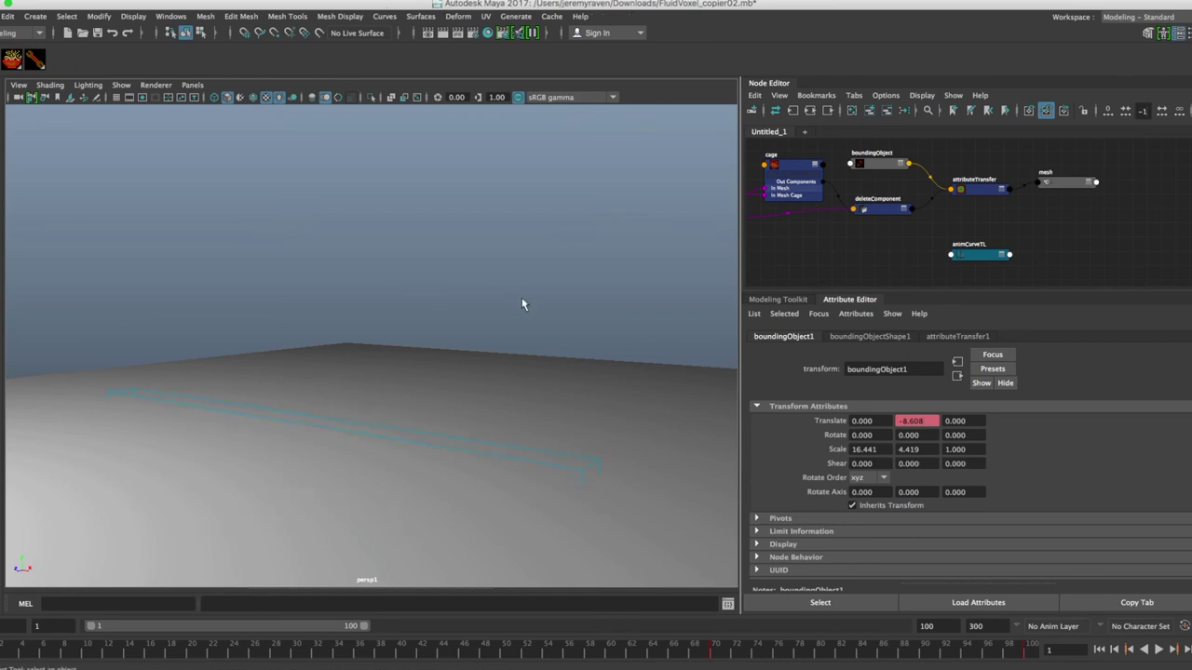
pyautogui.rightClick(1012, 652)
pyautogui.click(1036, 643)
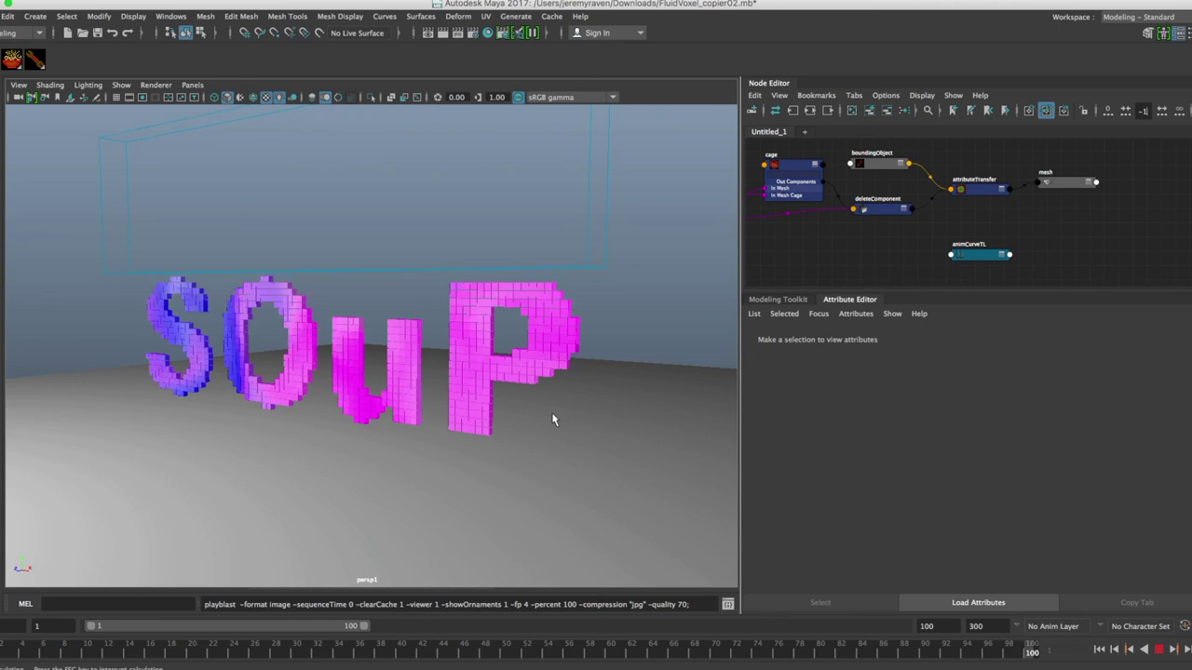
# Switch to Fcheck to play back the playblast and turn off Every Frame.
pyautogui.moveTo(752, 656)
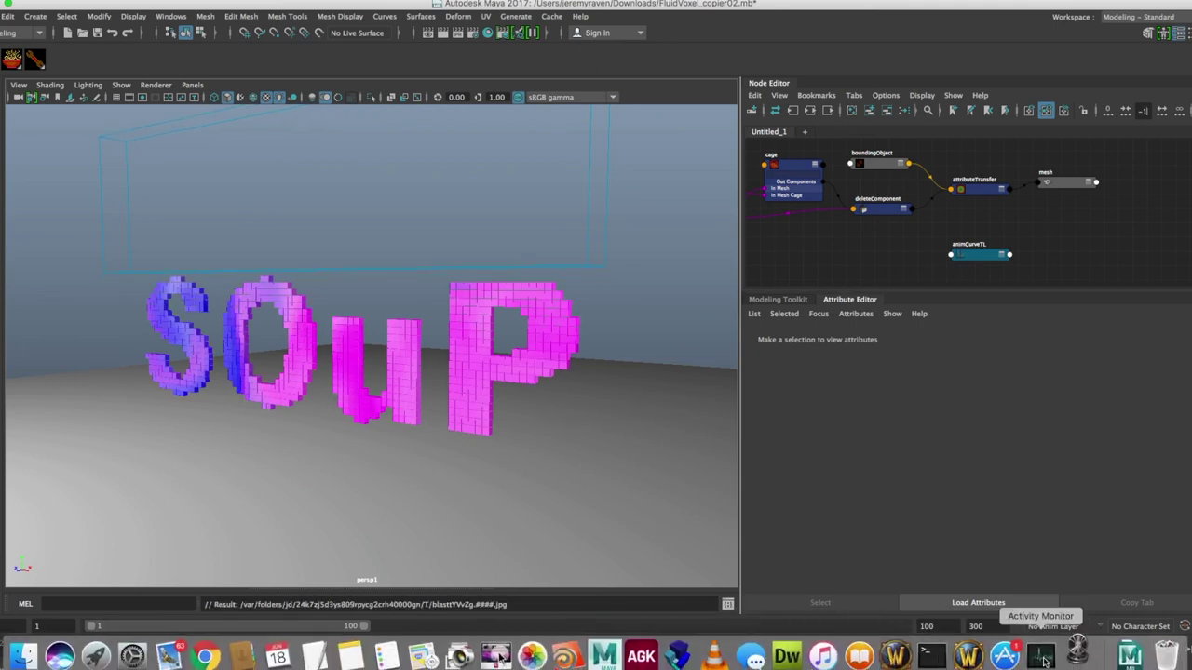
pyautogui.click(1076, 654)
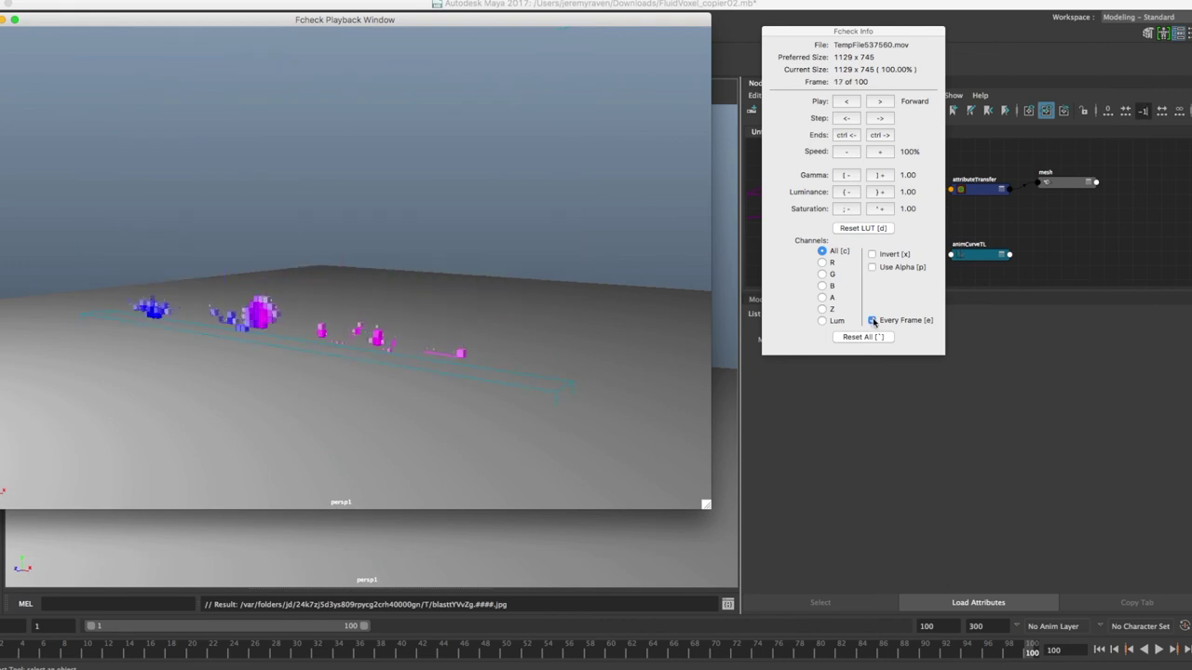
pyautogui.click(872, 320)
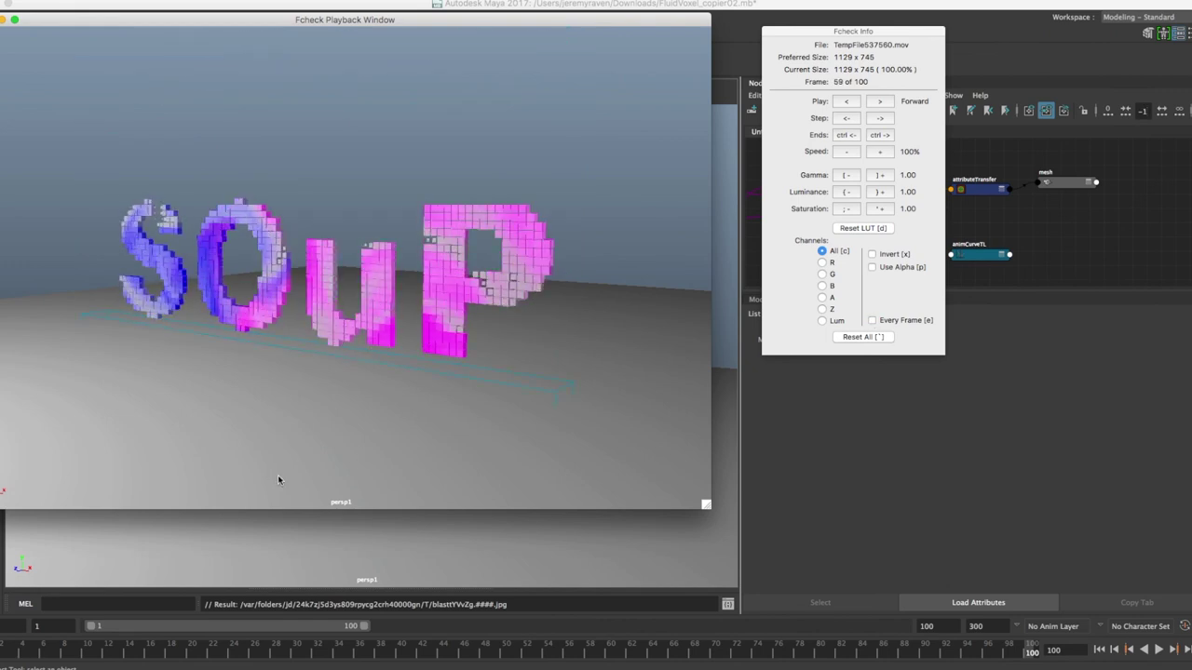